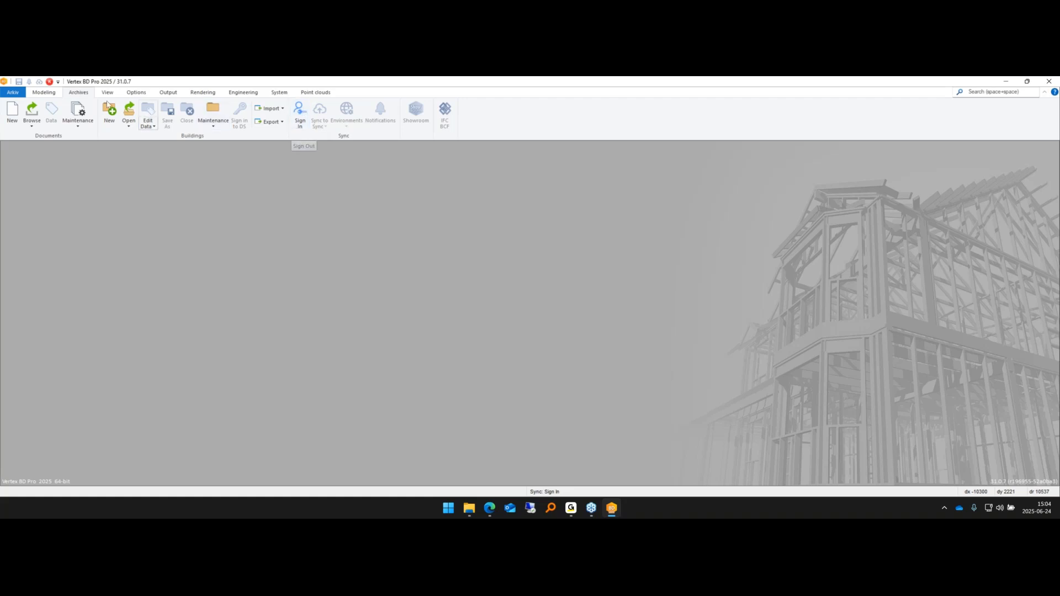
- Examine the Sync organization and reservation policy in the user default settings, then close them without changes
left_click(13, 92)
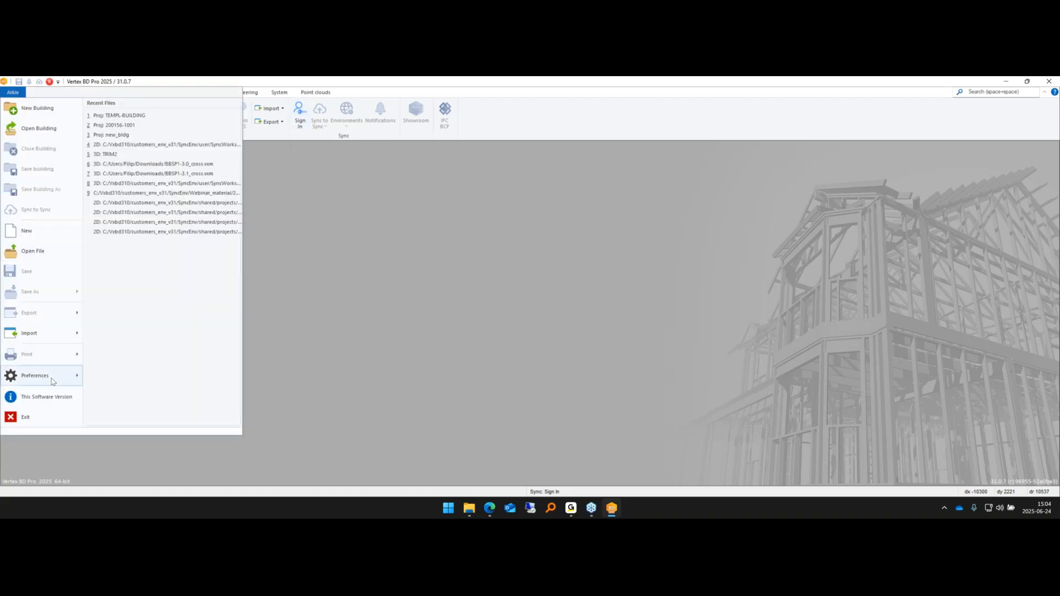
left_click(252, 169)
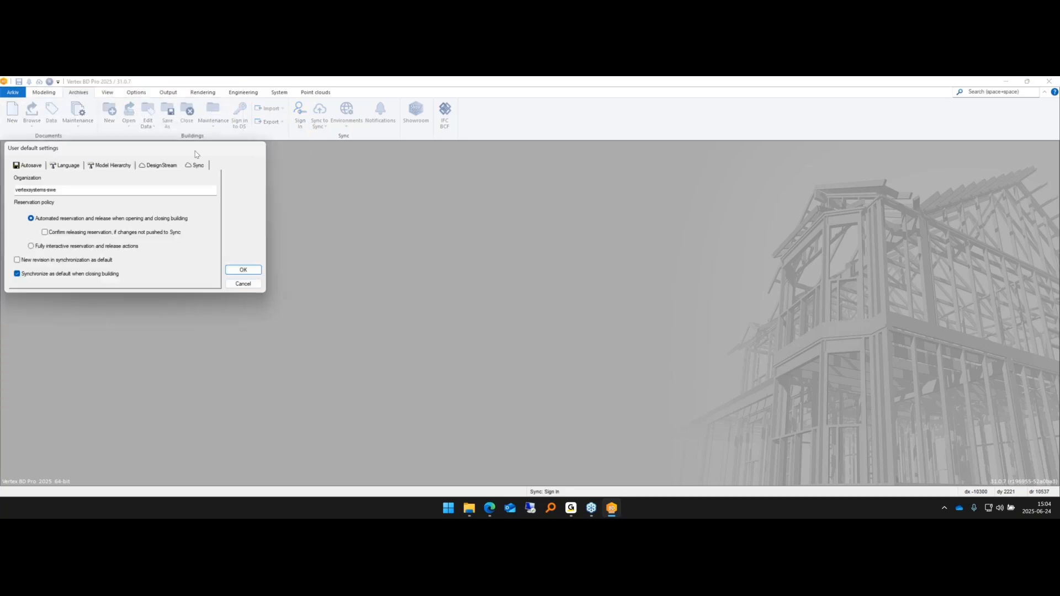
left_click_drag(195, 154, 382, 156)
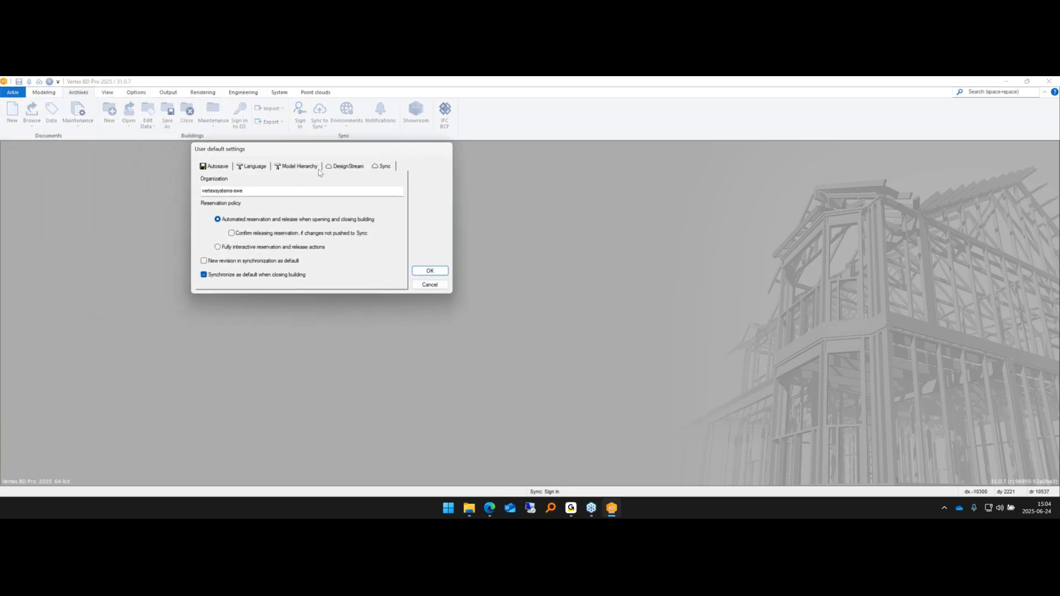
left_click_drag(247, 192, 201, 192)
left_click(277, 191)
left_click(434, 285)
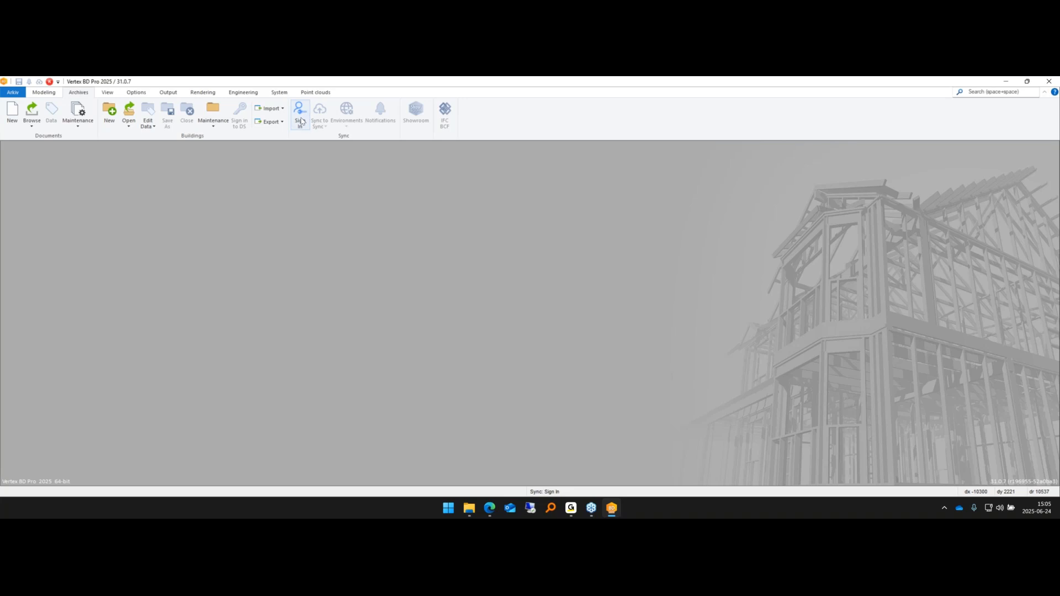
- Sign in to Vertex Sync with the prefilled account by entering the account password
left_click(300, 113)
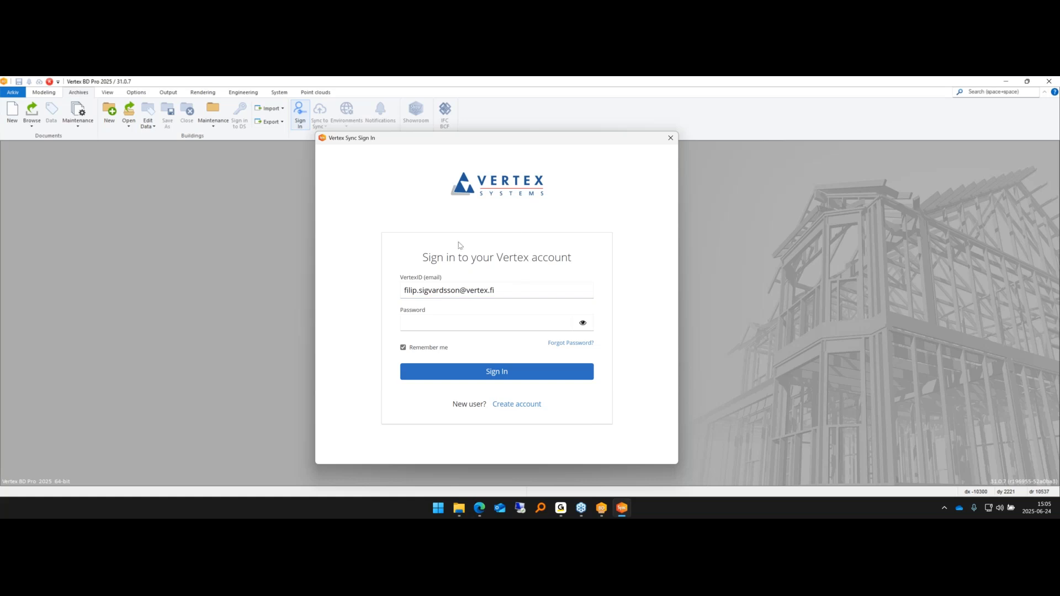
left_click(495, 321)
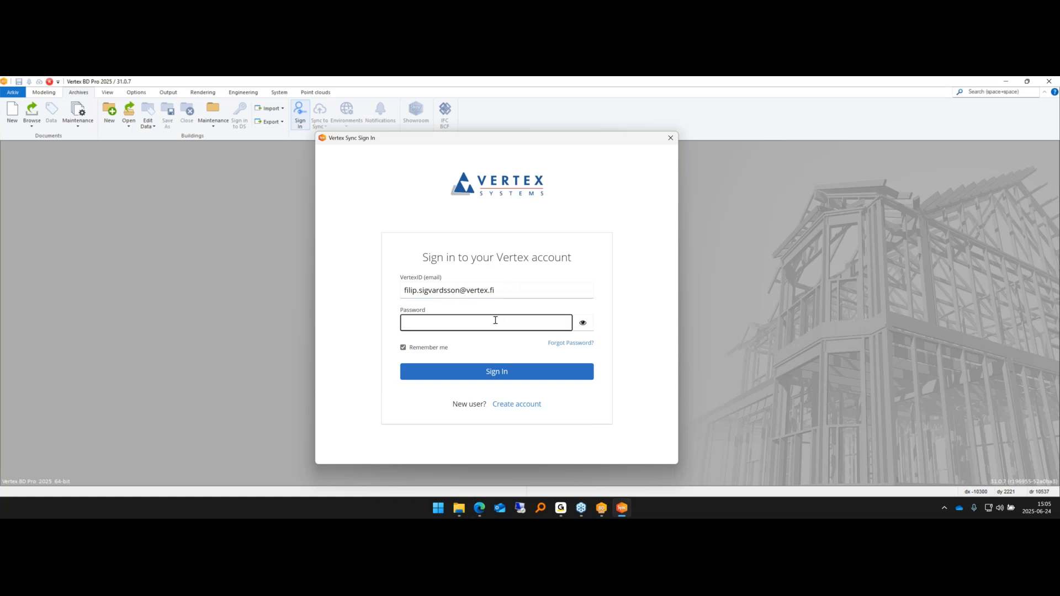
type("•••••••••••••••")
left_click(575, 355)
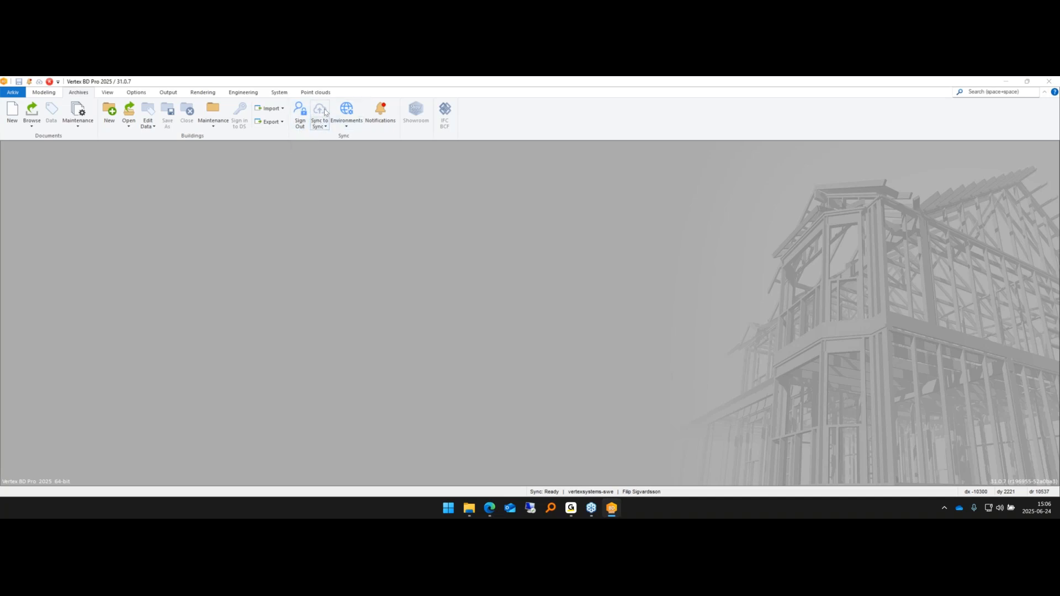
left_click(322, 126)
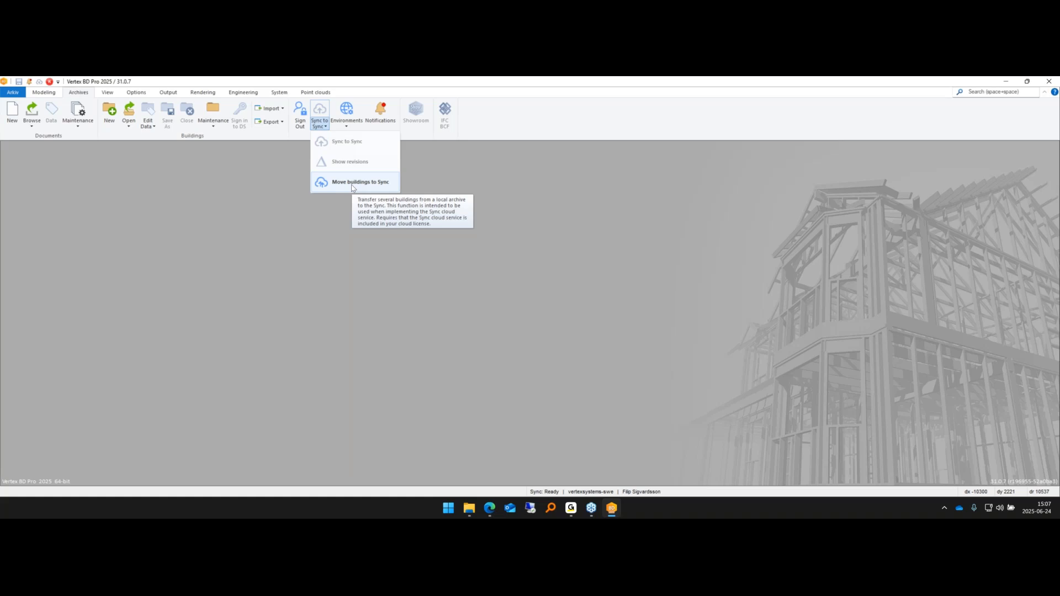
left_click(443, 169)
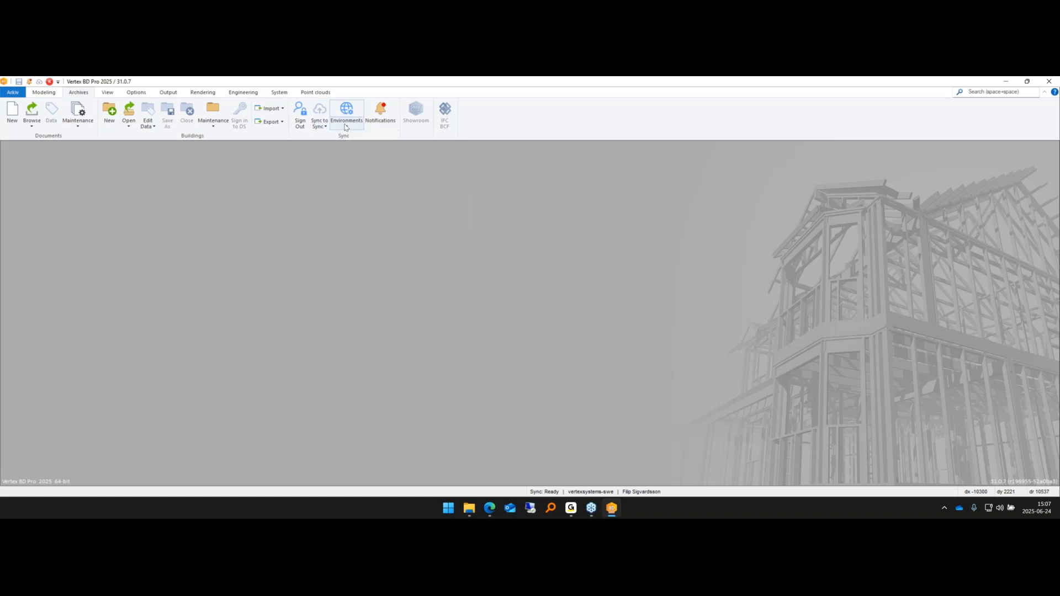
- Examine the revisions of VertexEnv in the Sync environments list, then close the list without setting one
left_click(346, 127)
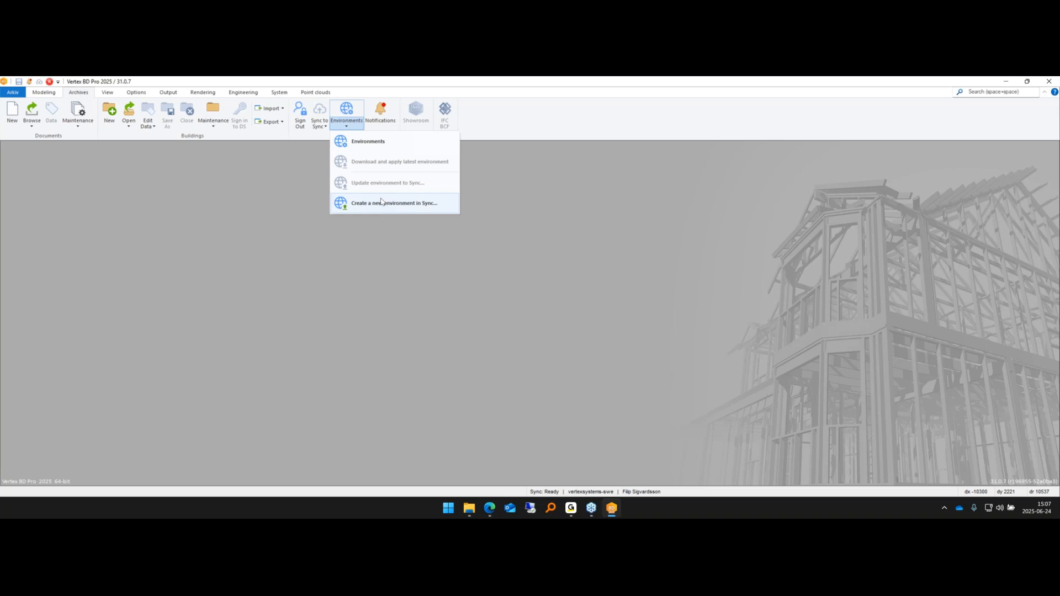
left_click(347, 146)
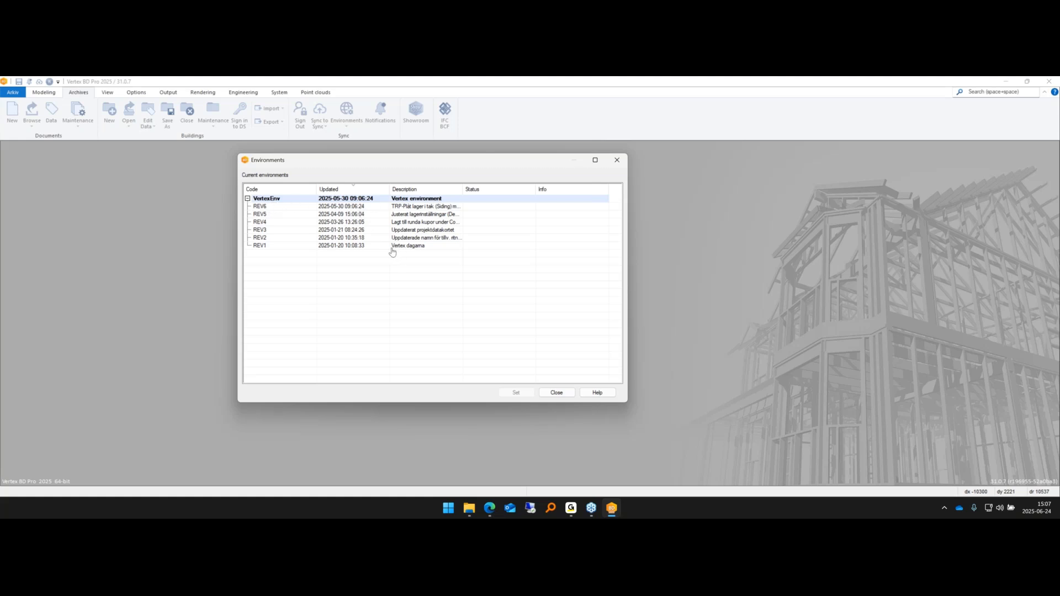
left_click(360, 246)
left_click(356, 237)
left_click(356, 230)
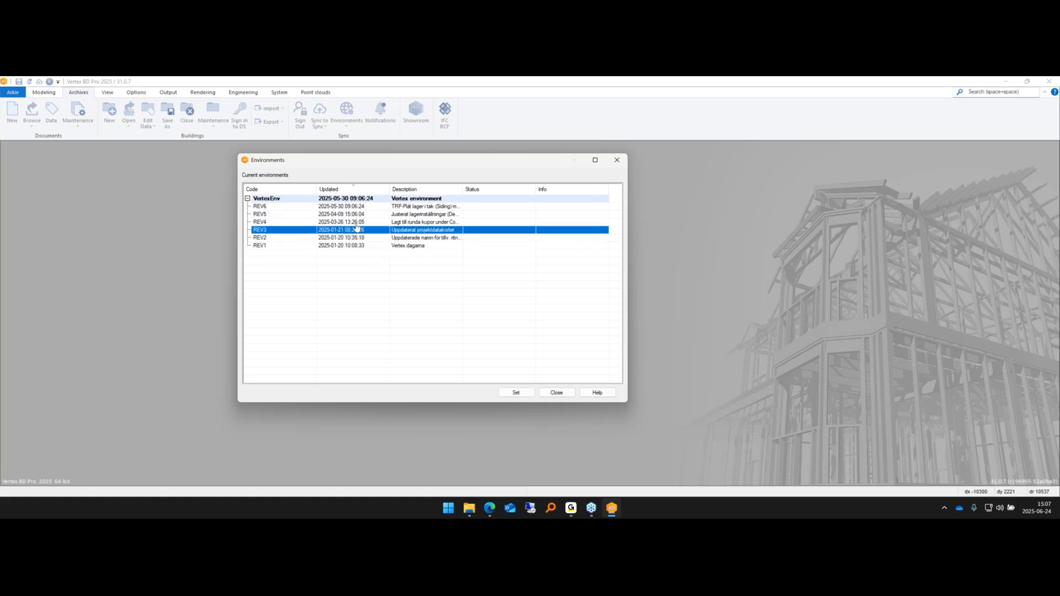
left_click(357, 222)
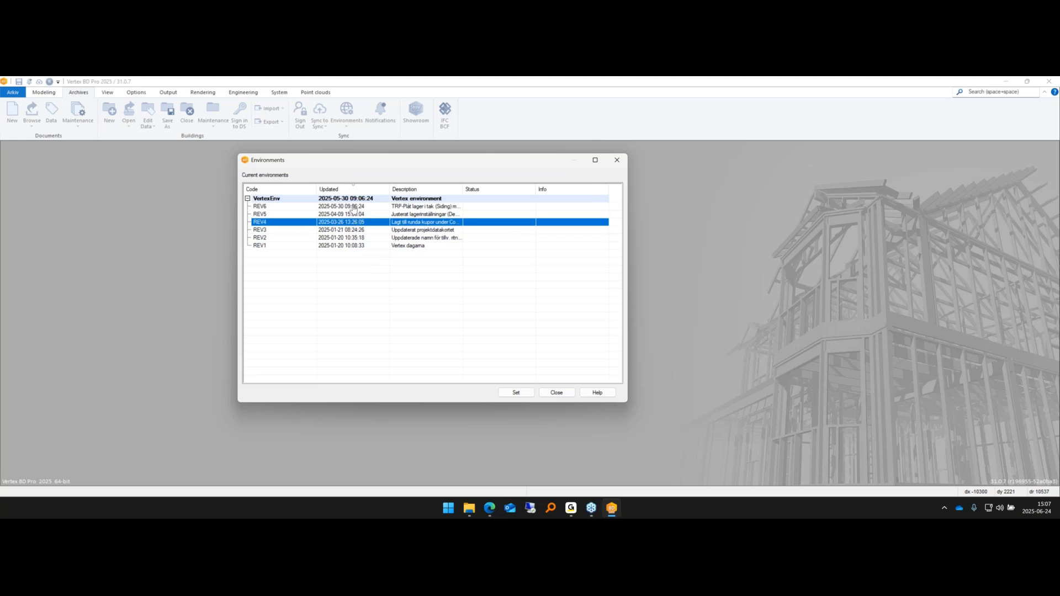
left_click(354, 208)
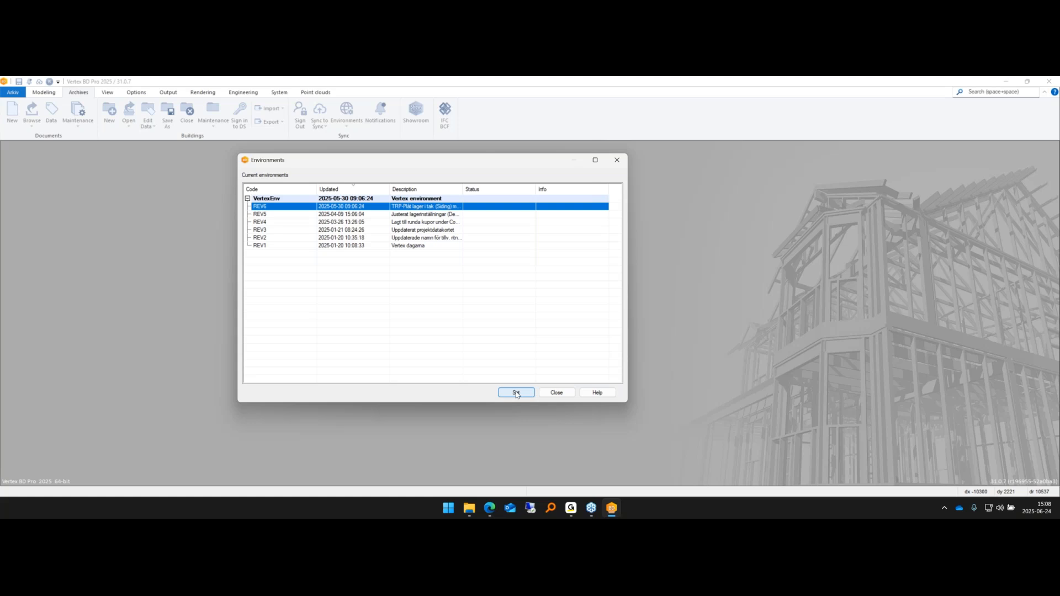
left_click(555, 392)
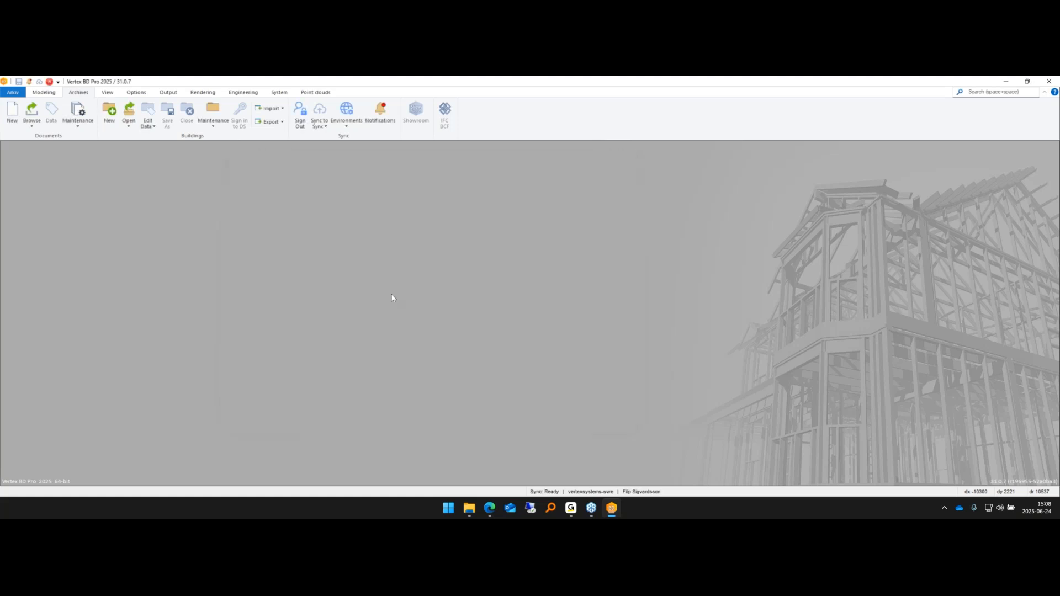
- Start creating a new environment in Sync and look through the files included in the upload
left_click(347, 125)
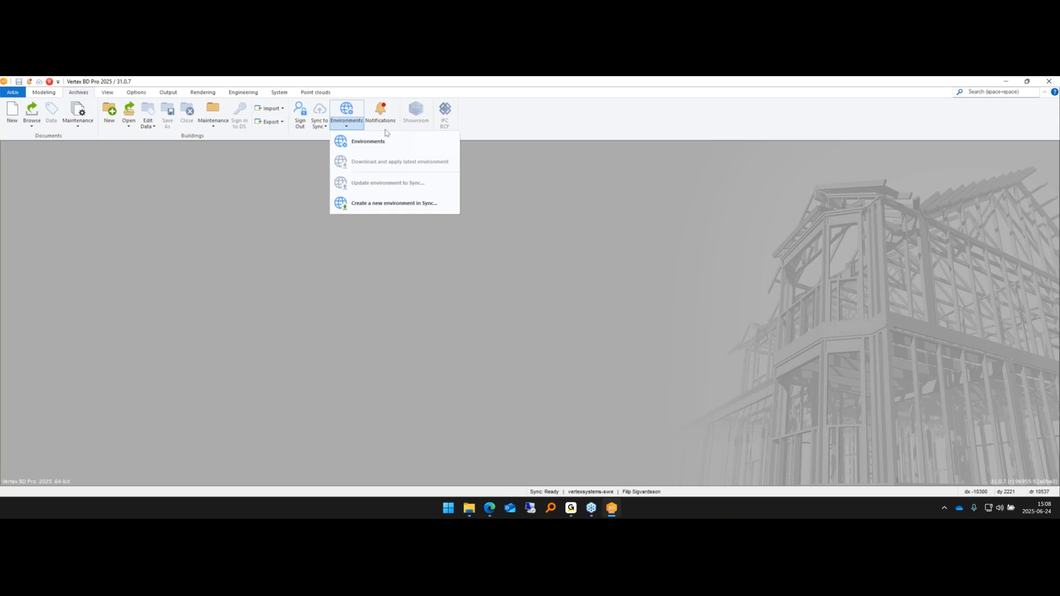
left_click(339, 125)
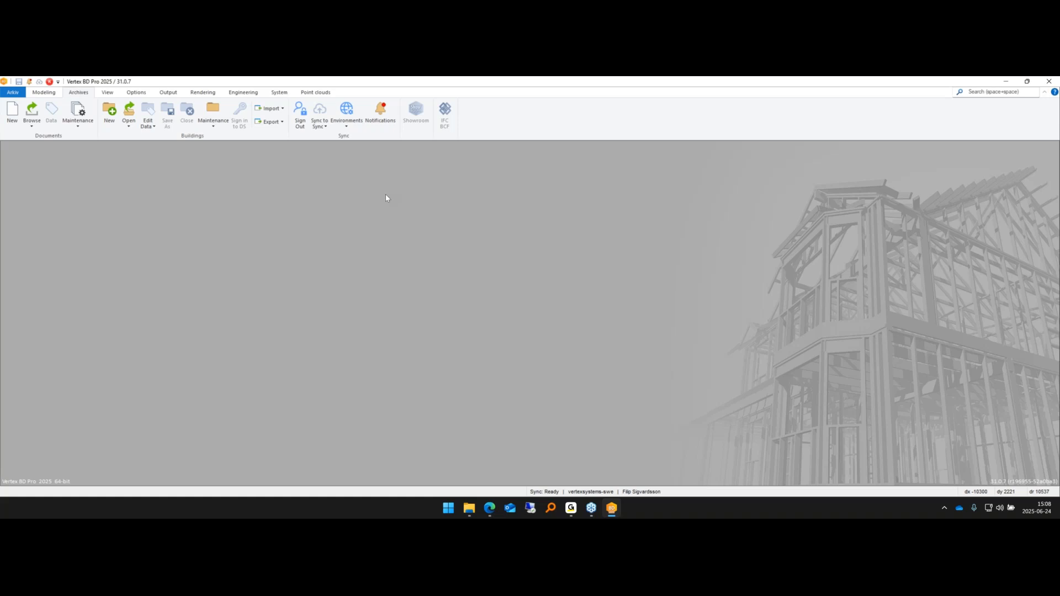
left_click(348, 125)
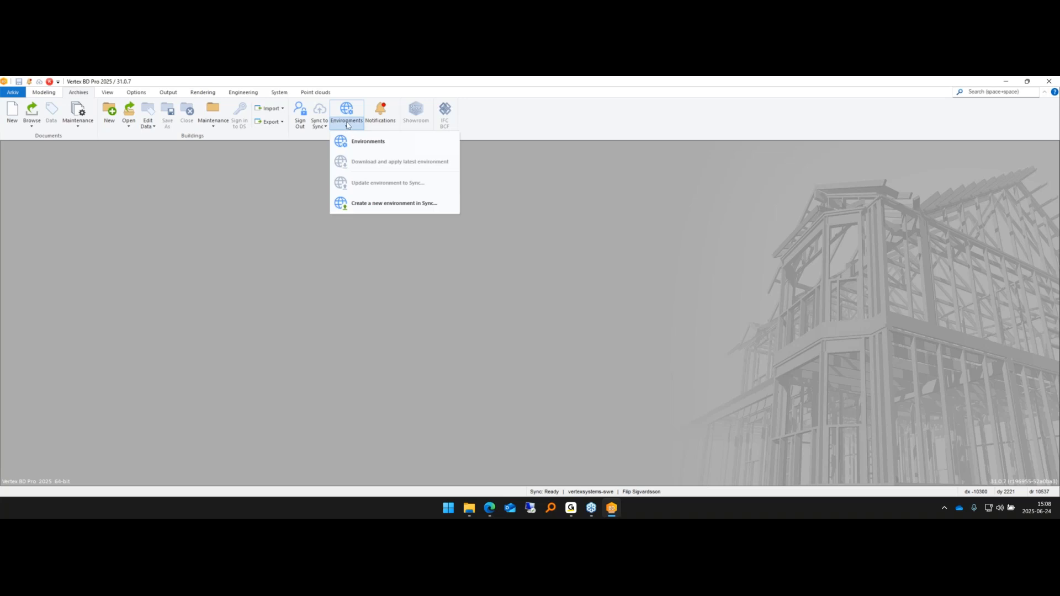
left_click(384, 204)
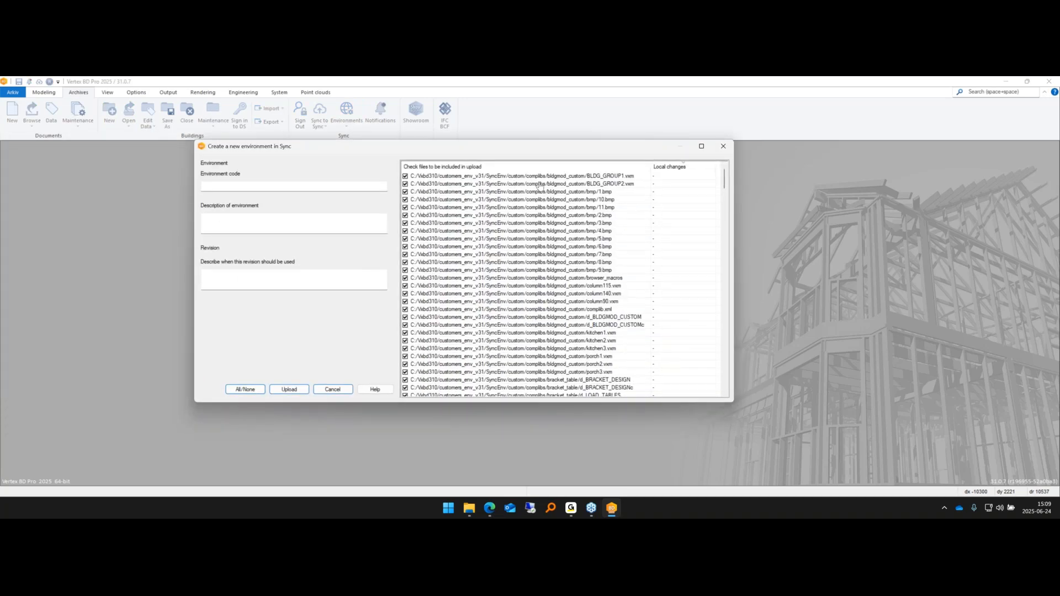
scroll(545, 252, "down", 10)
scroll(545, 251, "down", 15)
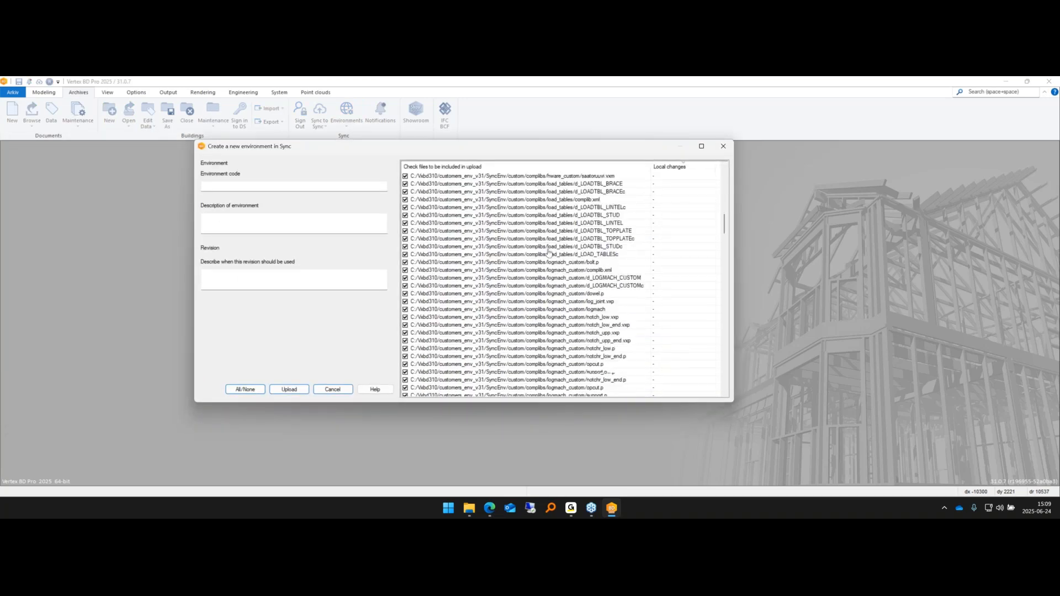
scroll(551, 271, "up", 10)
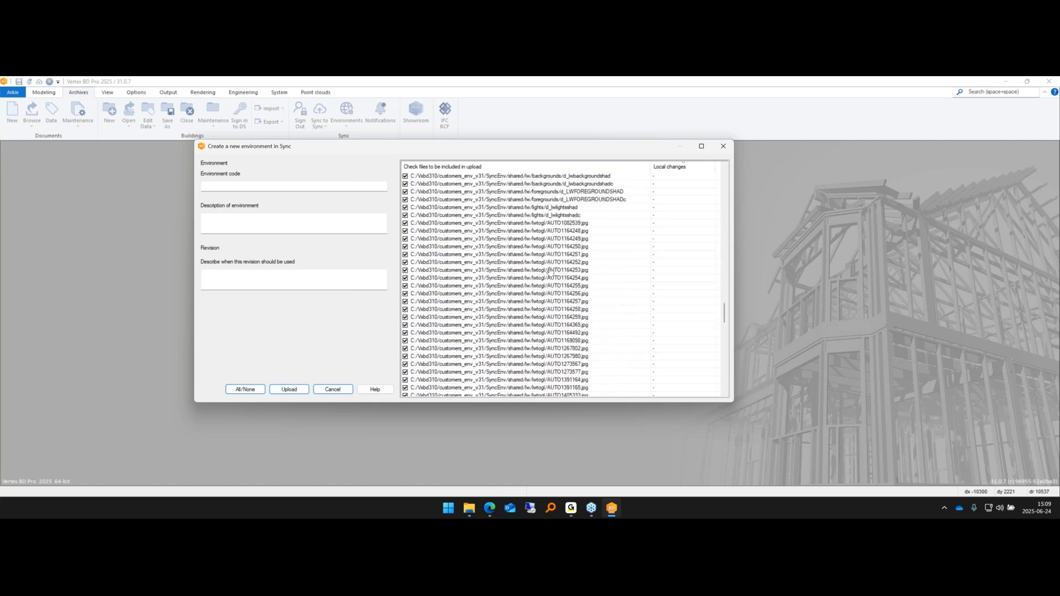
scroll(550, 282, "up", 10)
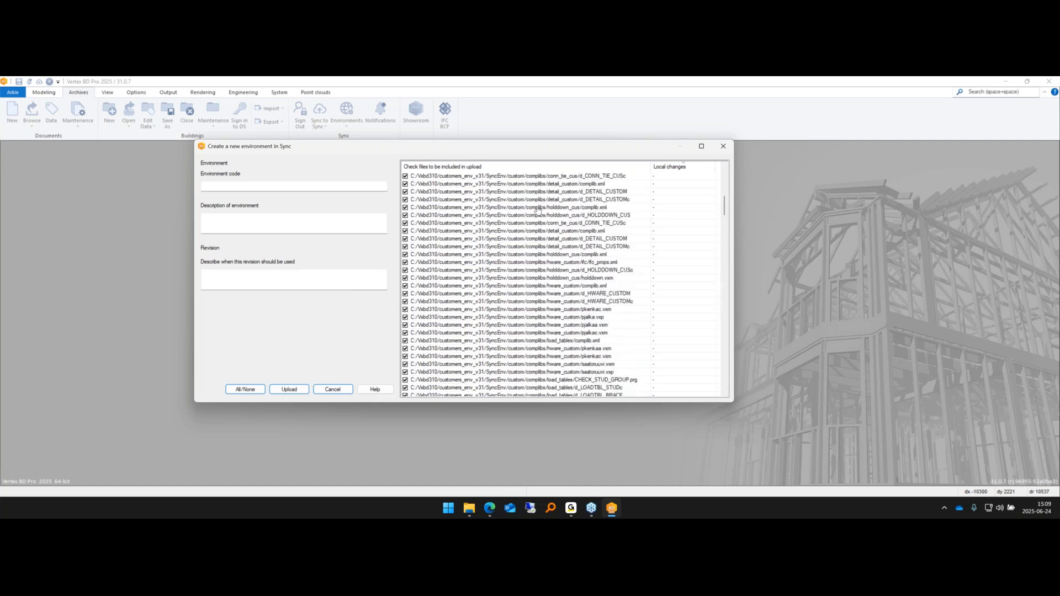
- Enter the environment code WebinarEnv and the description "Use this for Webinars", and upload the new environment with all listed files
left_click(314, 184)
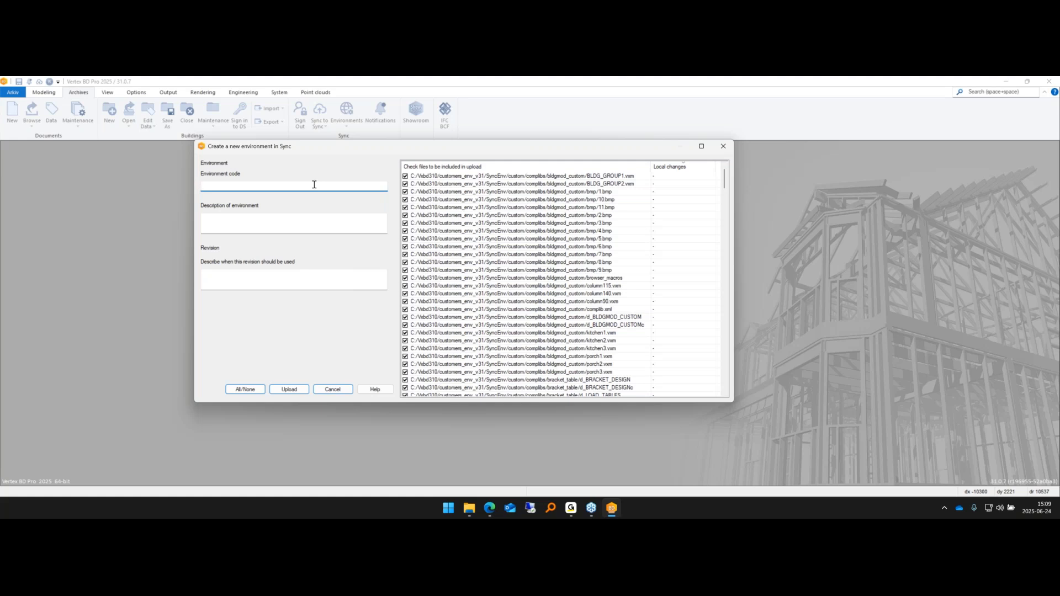
type("WebinarEnv")
left_click(258, 219)
type("Use this for Webinars")
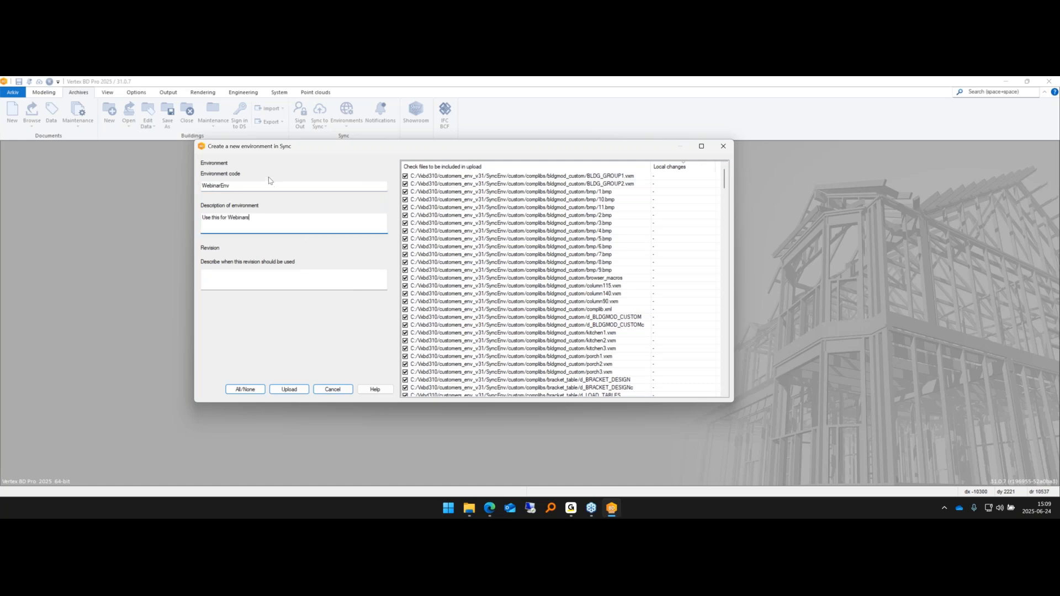
left_click(250, 186)
key("Tab")
left_click(276, 220)
left_click(295, 391)
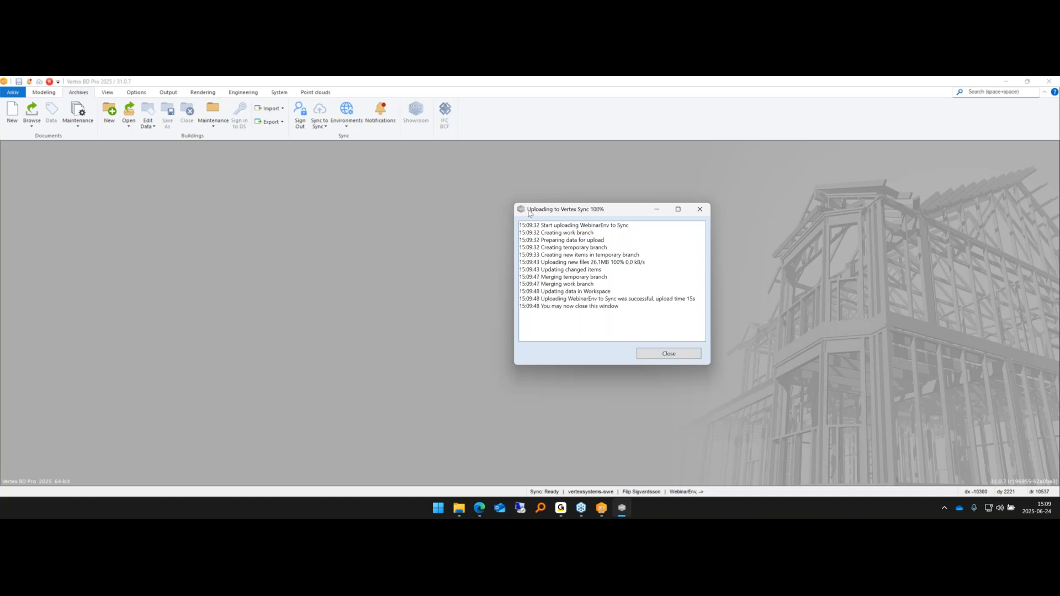
left_click(641, 304)
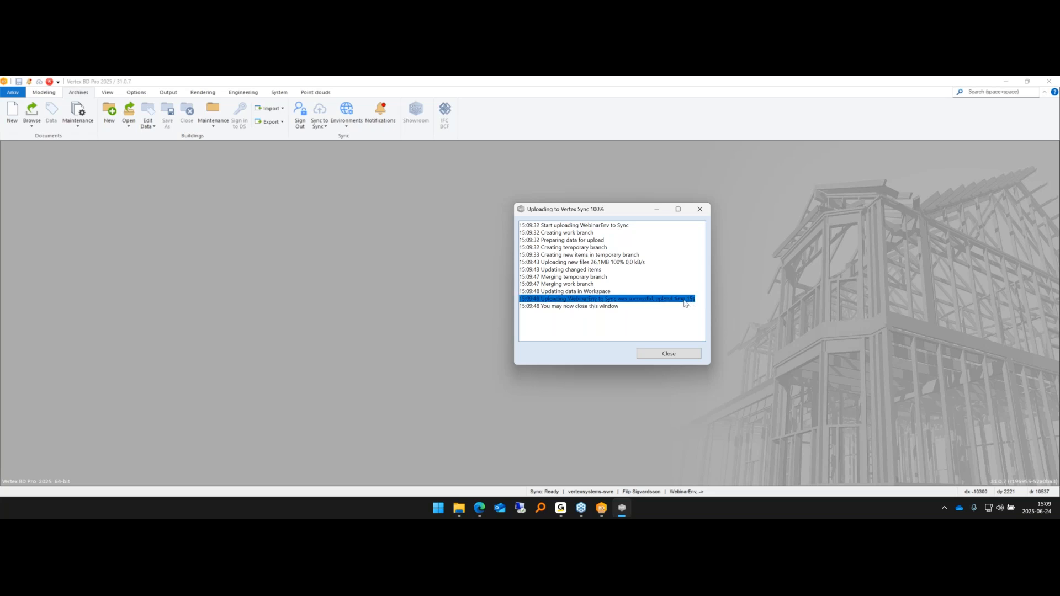
left_click(680, 353)
- Check the WebinarEnv and VertexEnv entries and their revisions in the Sync environments list, then close it
left_click(346, 119)
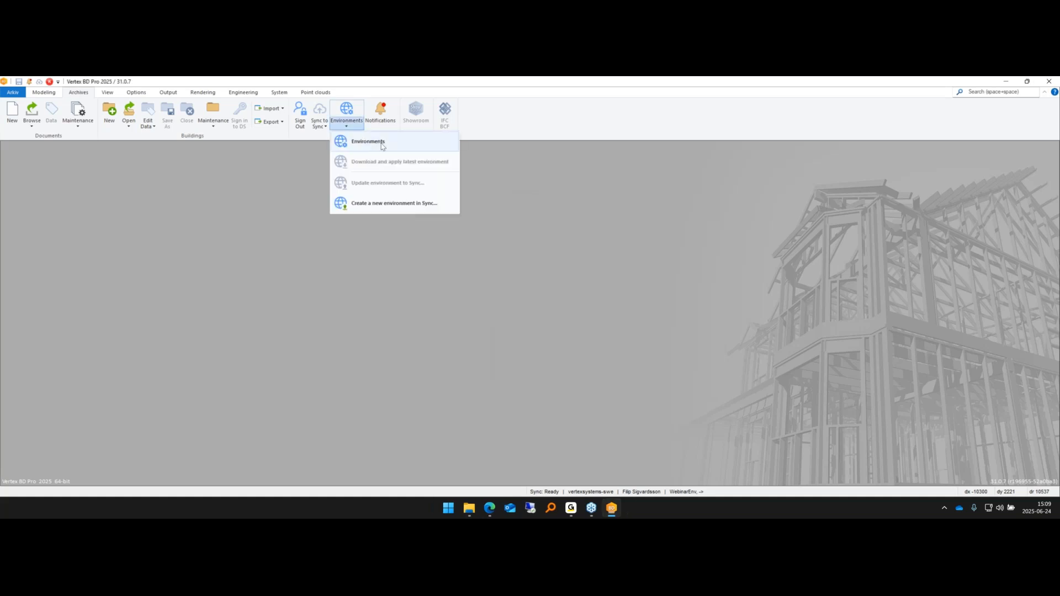
left_click(385, 147)
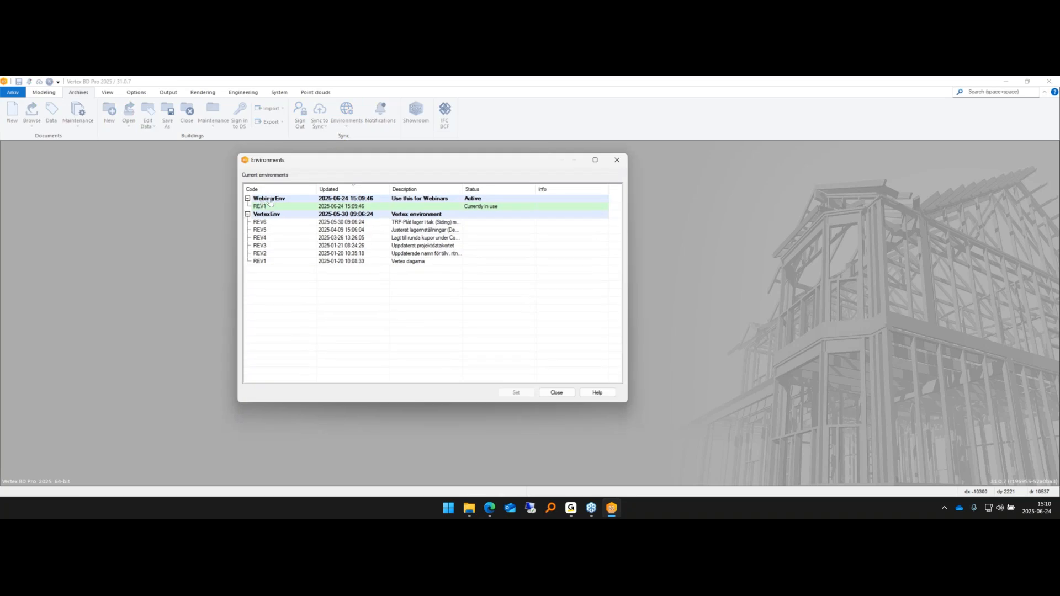
double_click(268, 198)
double_click(268, 206)
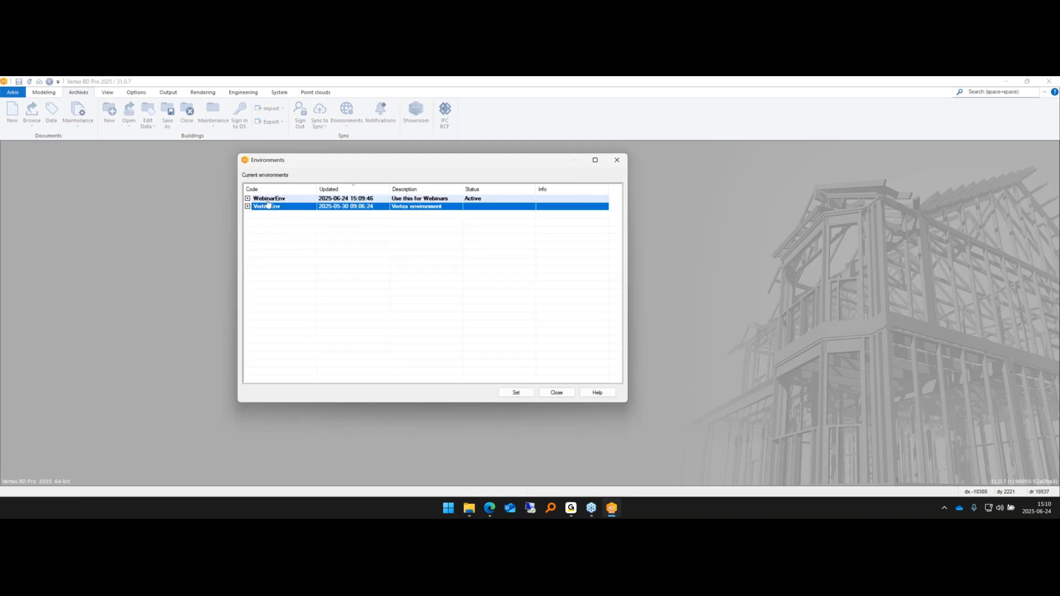
double_click(269, 199)
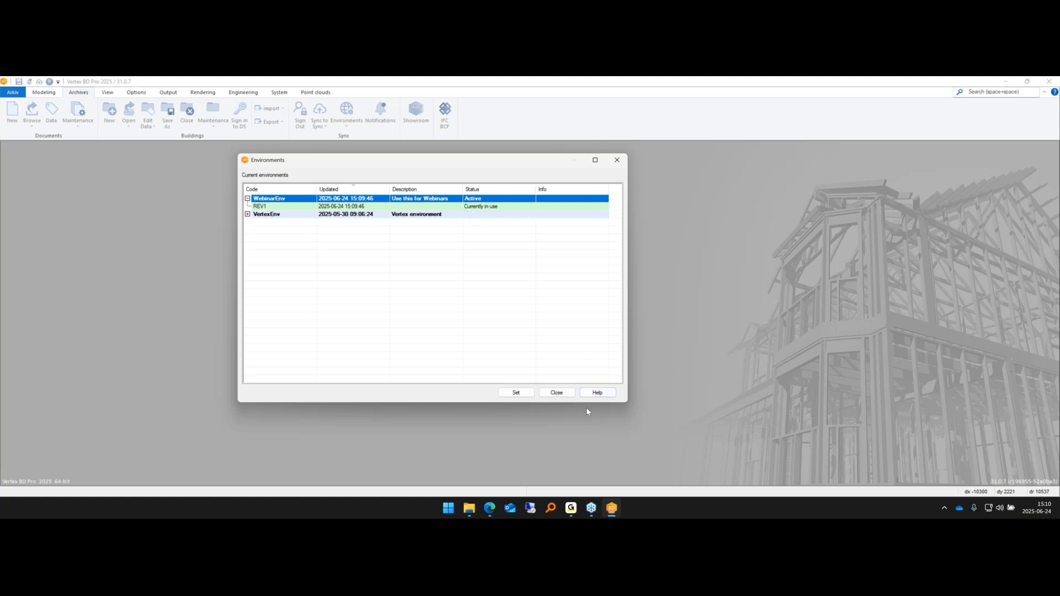
left_click(556, 392)
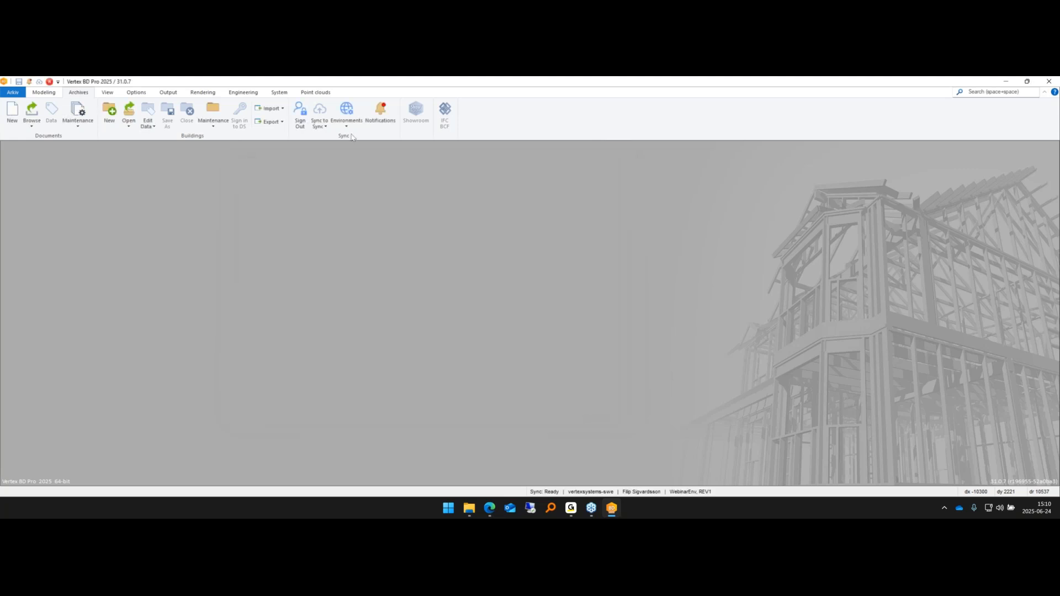
- Start updating the WebinarEnv environment to Sync, look through the revision options and the file list, and close without uploading
left_click(347, 118)
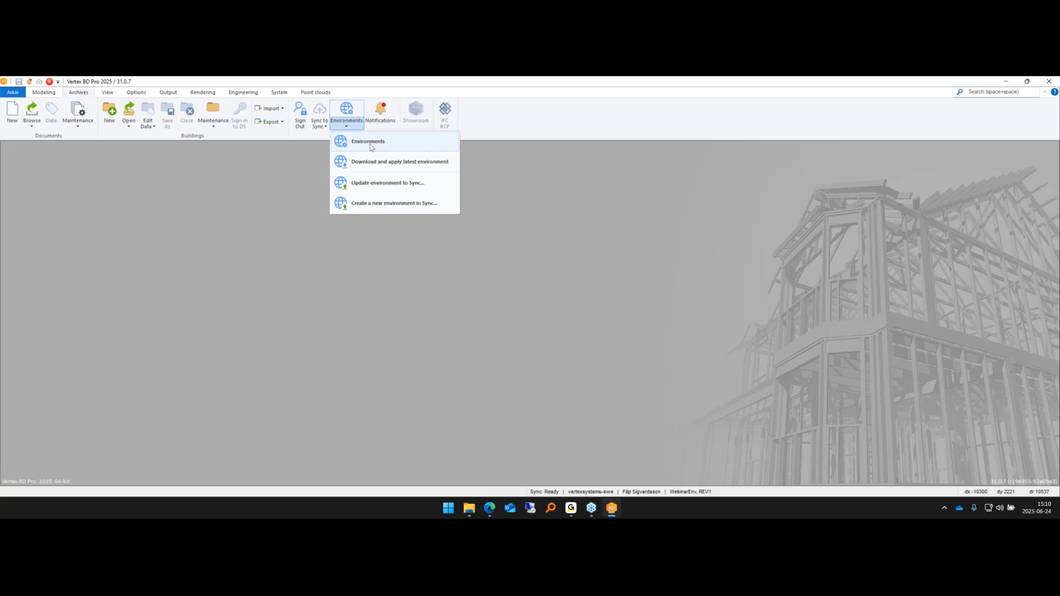
left_click(385, 185)
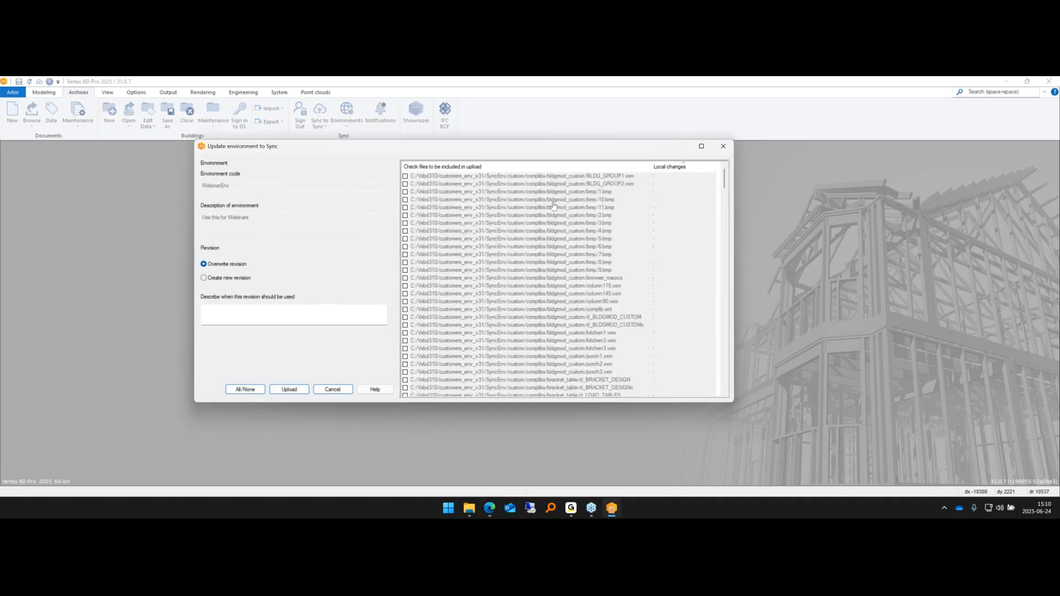
scroll(599, 232, "down", 12)
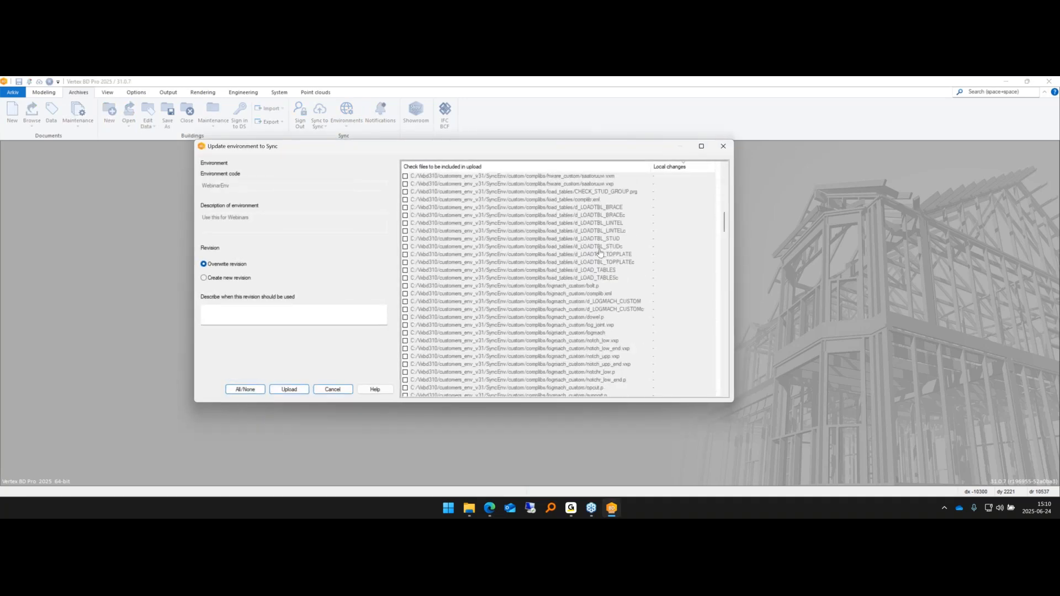
scroll(602, 264, "down", 6)
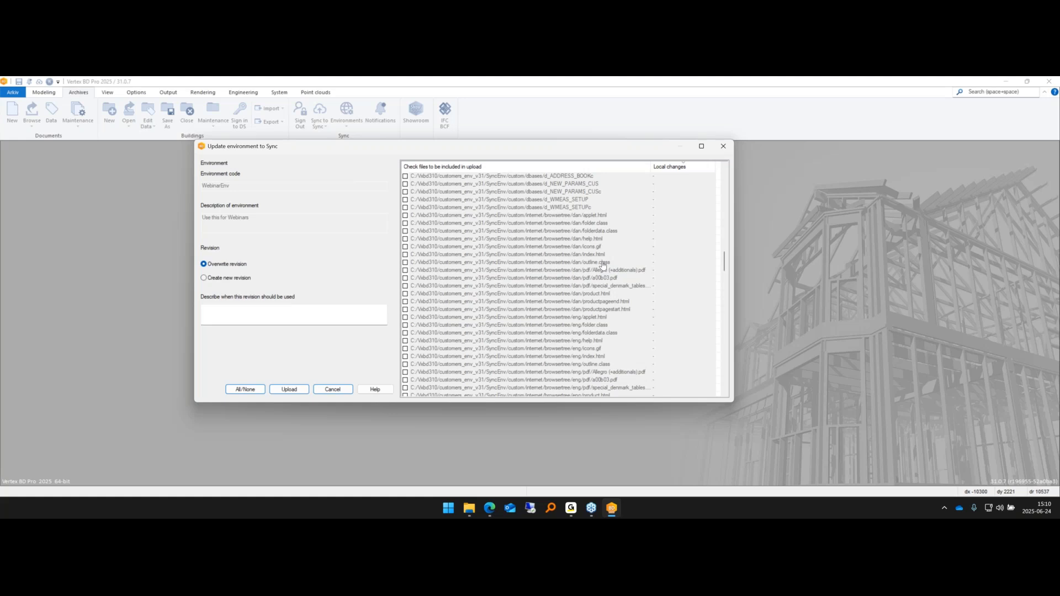
scroll(603, 266, "up", 10)
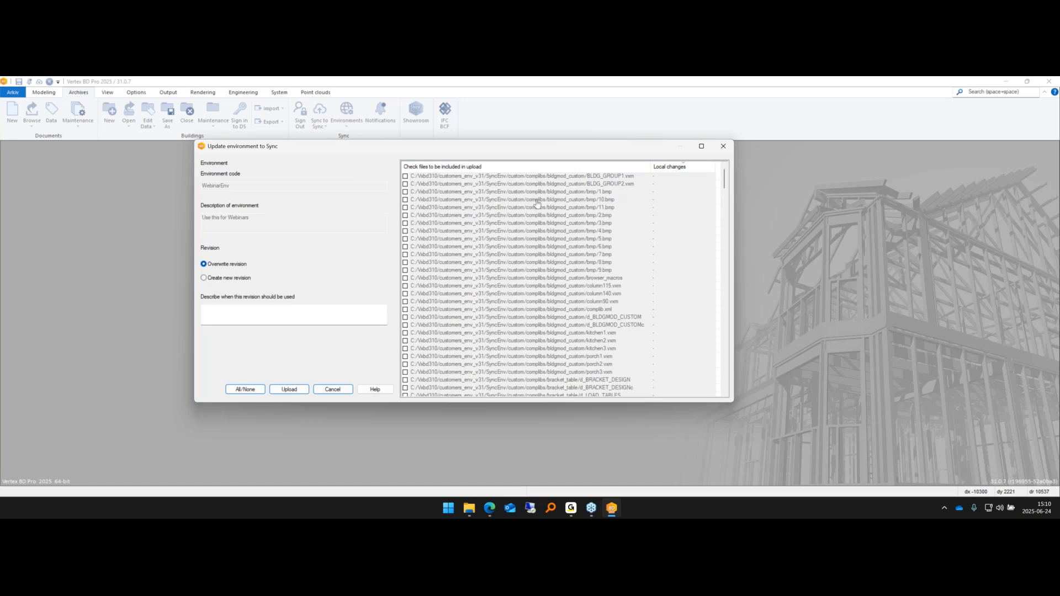
left_click(723, 146)
left_click(347, 118)
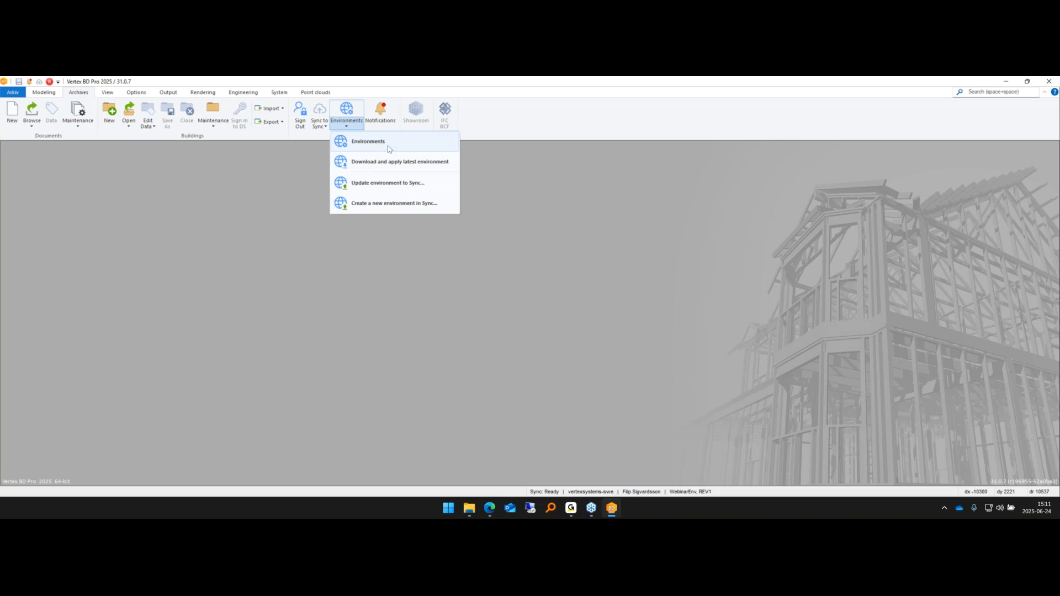
left_click(295, 165)
left_click(324, 128)
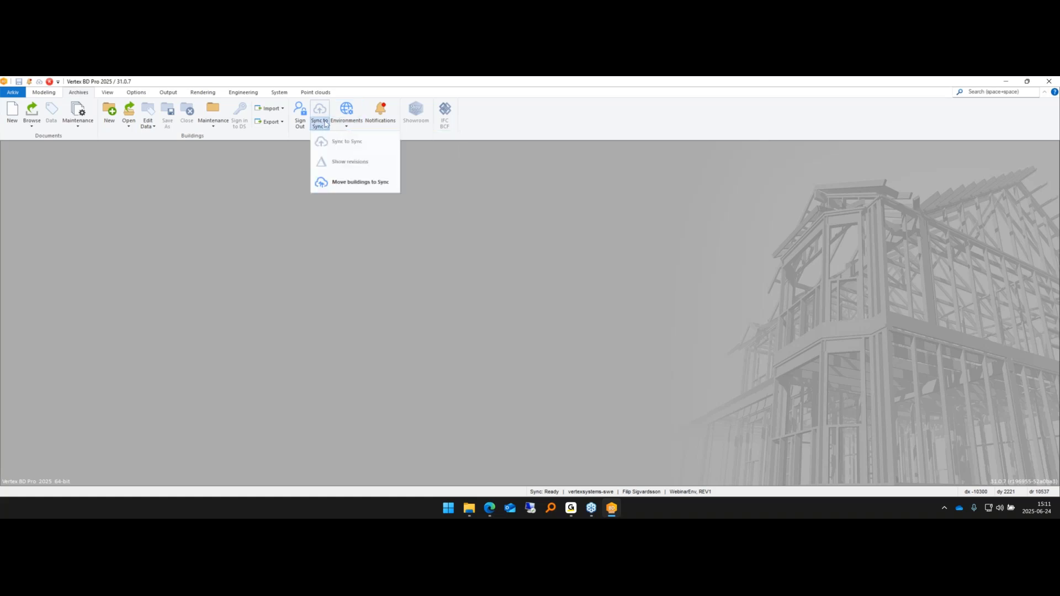
left_click(324, 126)
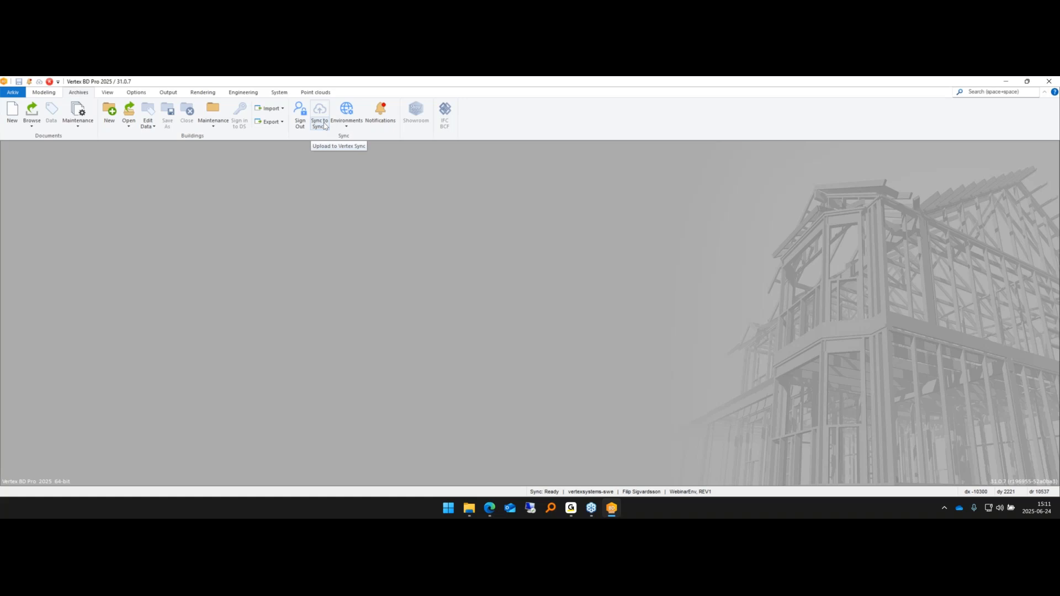
- Move the TEMPL-BUILDING template building to Sync
left_click(325, 126)
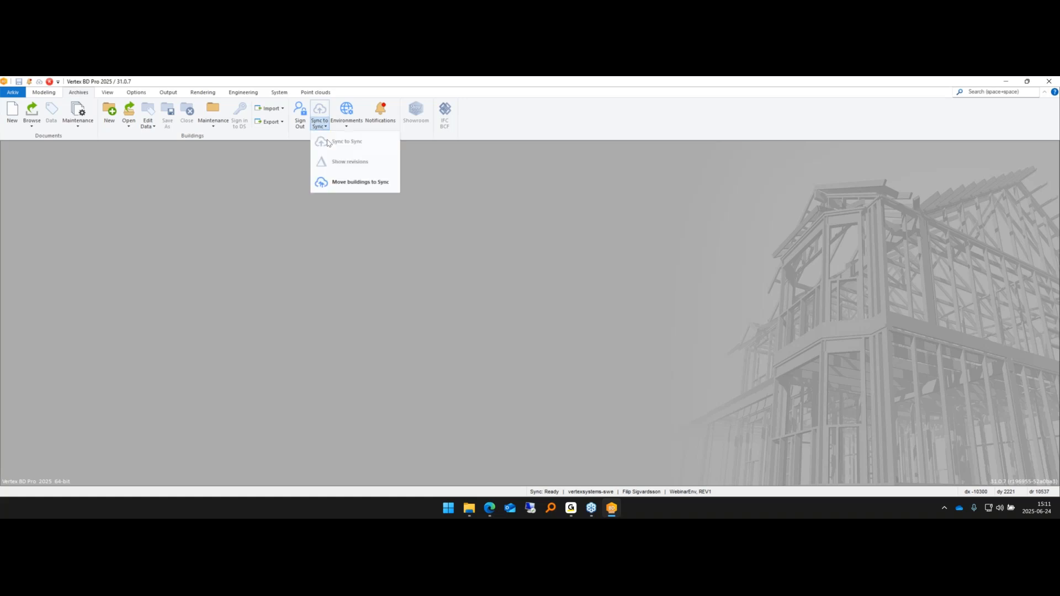
left_click(350, 179)
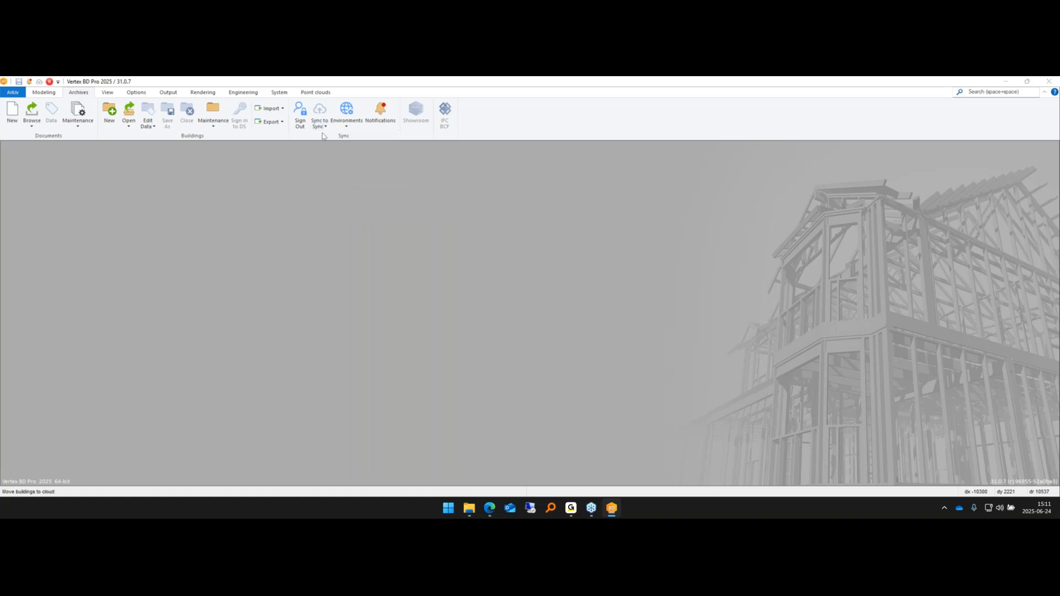
left_click_drag(359, 149, 575, 151)
scroll(349, 258, "down", 3)
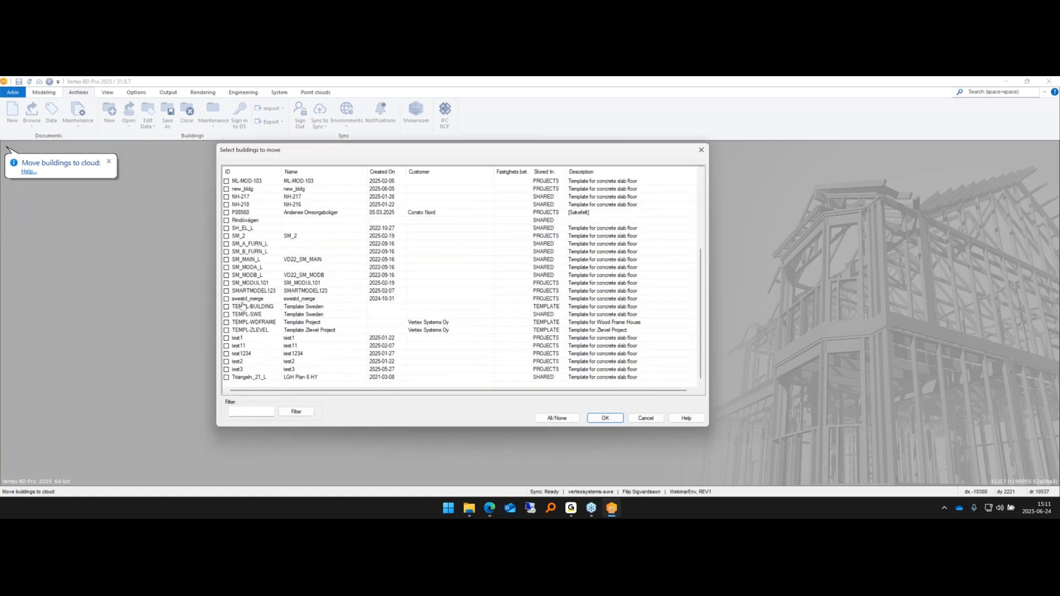
scroll(261, 270, "down", 1)
left_click(257, 307)
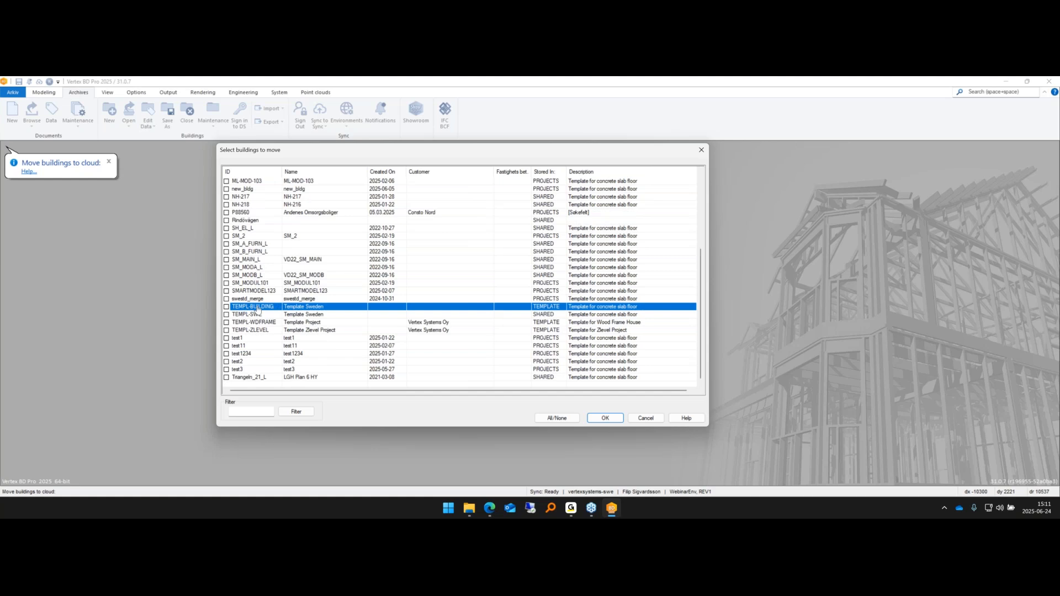
left_click(226, 307)
left_click(605, 418)
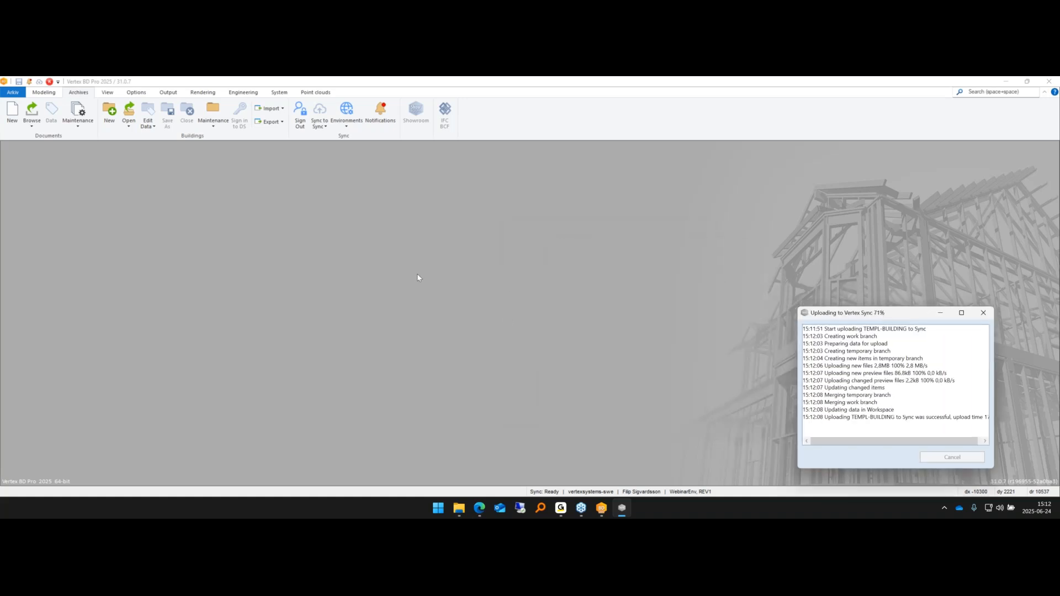
- Check the log entry for the TEMPL-BUILDING upload, then close the upload window
left_click(875, 420)
left_click_drag(875, 441, 927, 442)
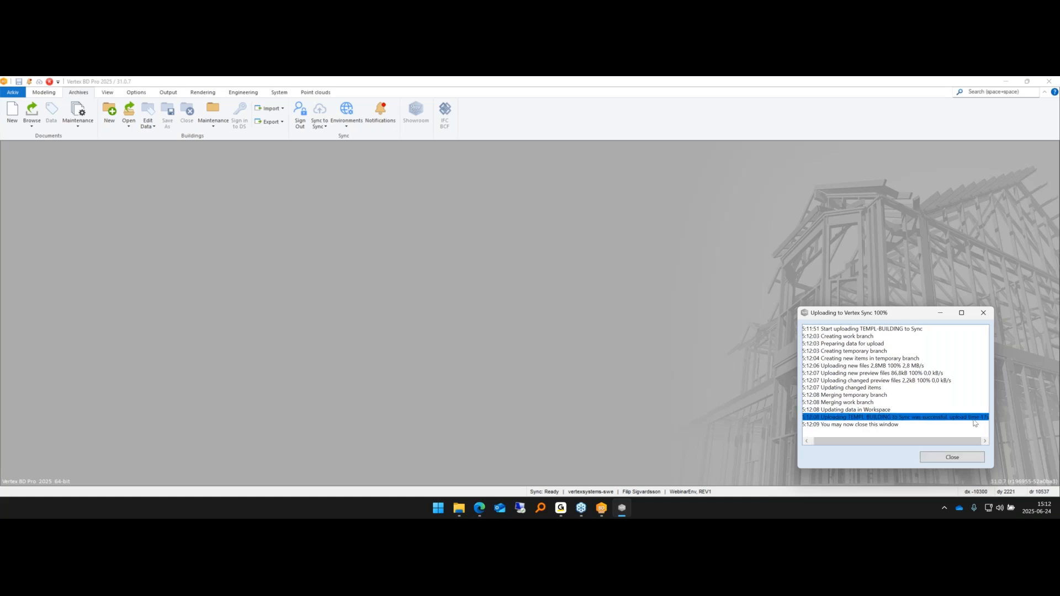
left_click(952, 457)
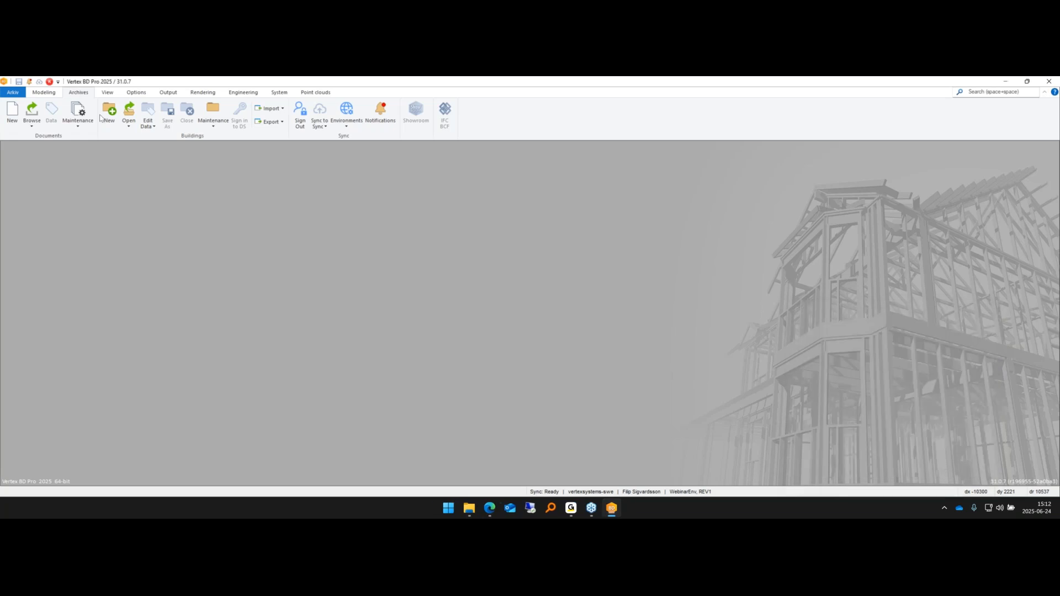
- Browse the buildings, check the local TEMPLATE folder, then filter the Sync buildings by ID "templ" and select TEMPL-BUILDING
left_click(17, 92)
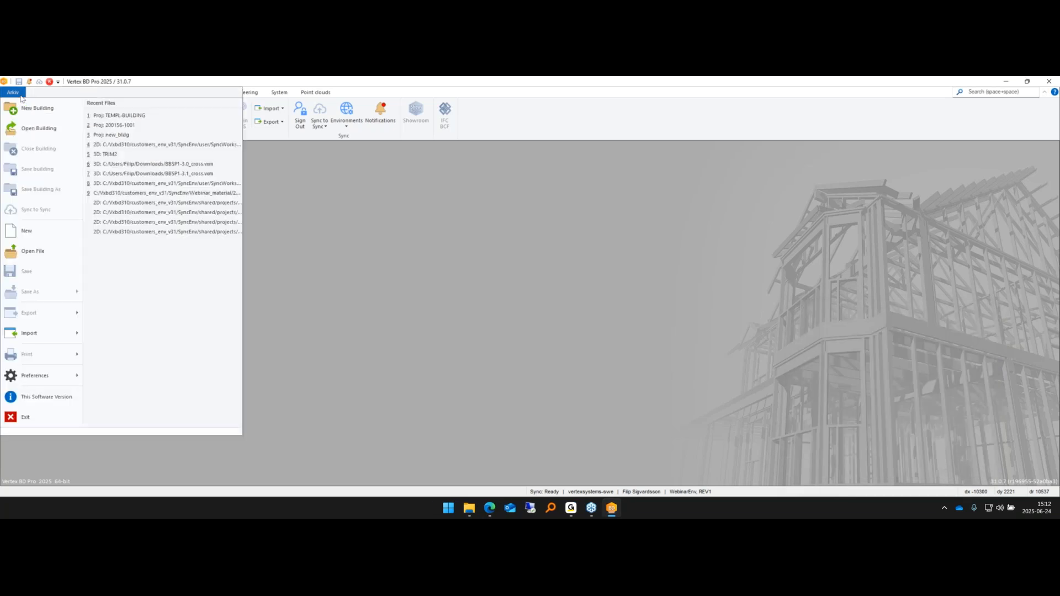
left_click(57, 132)
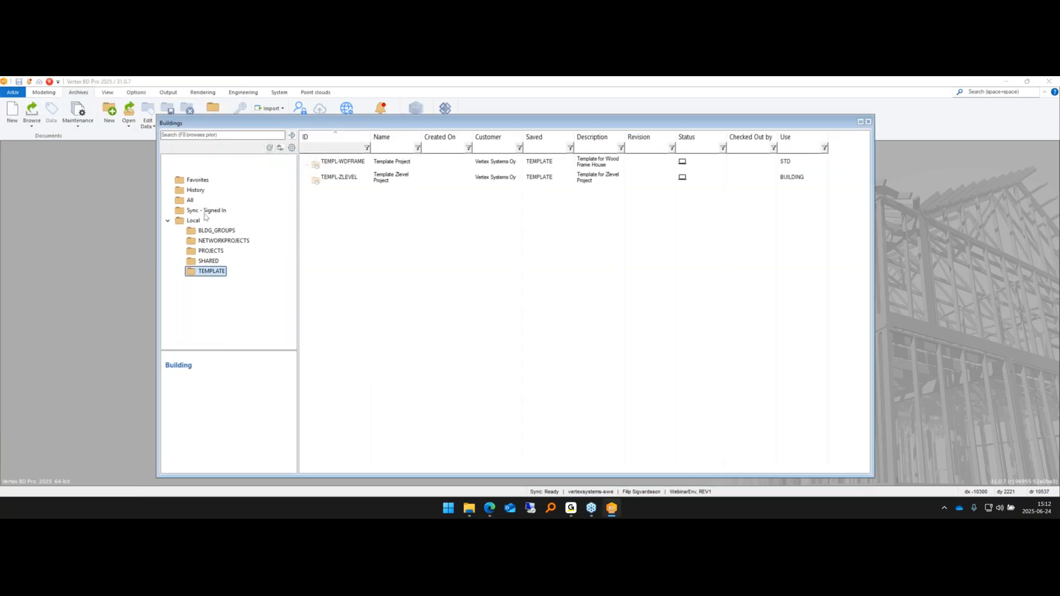
left_click(333, 163)
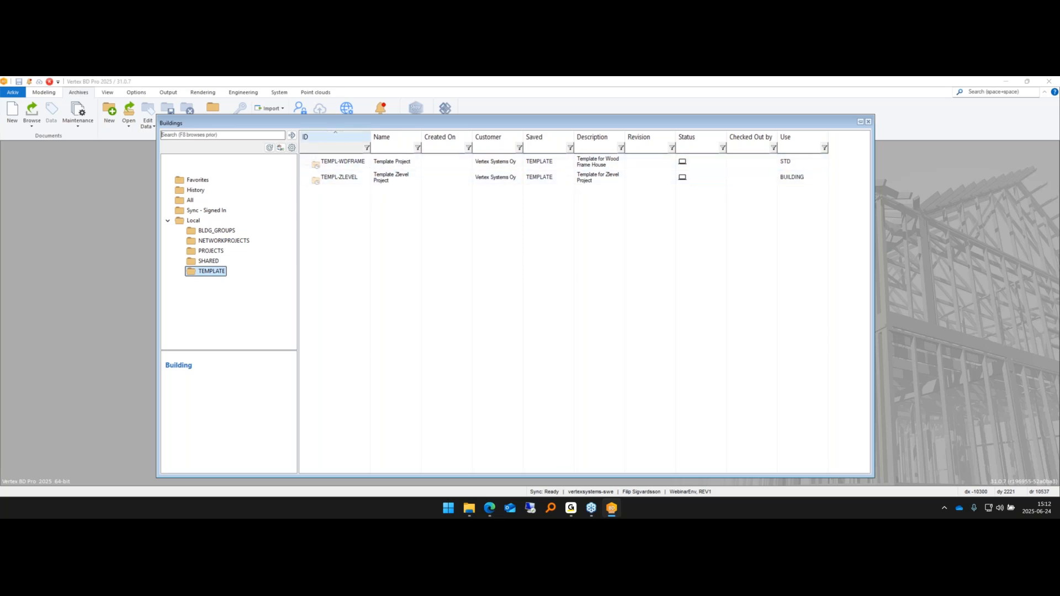
left_click(201, 211)
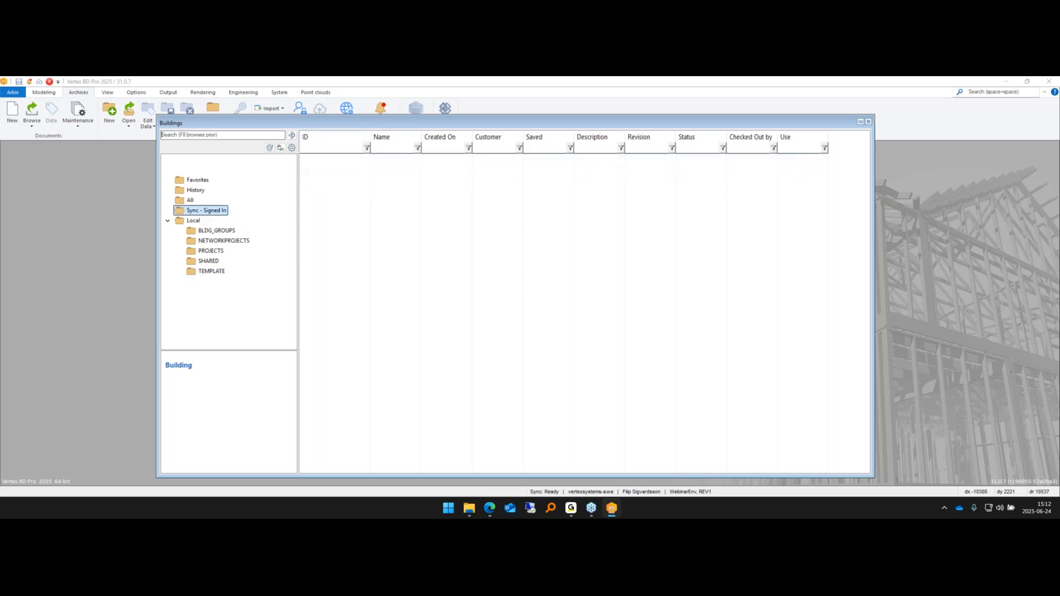
left_click(331, 137)
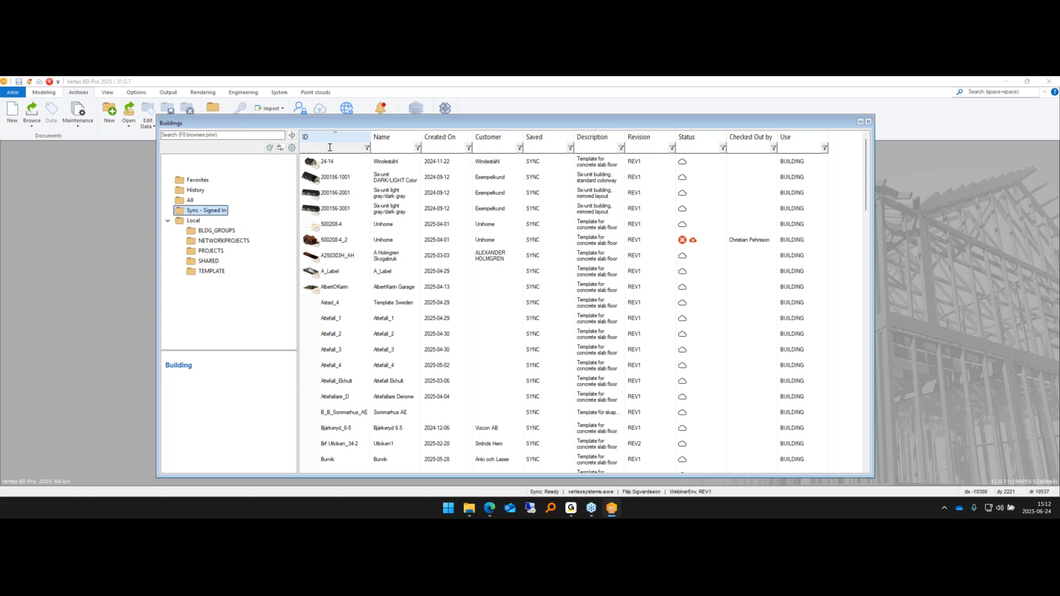
left_click(341, 148)
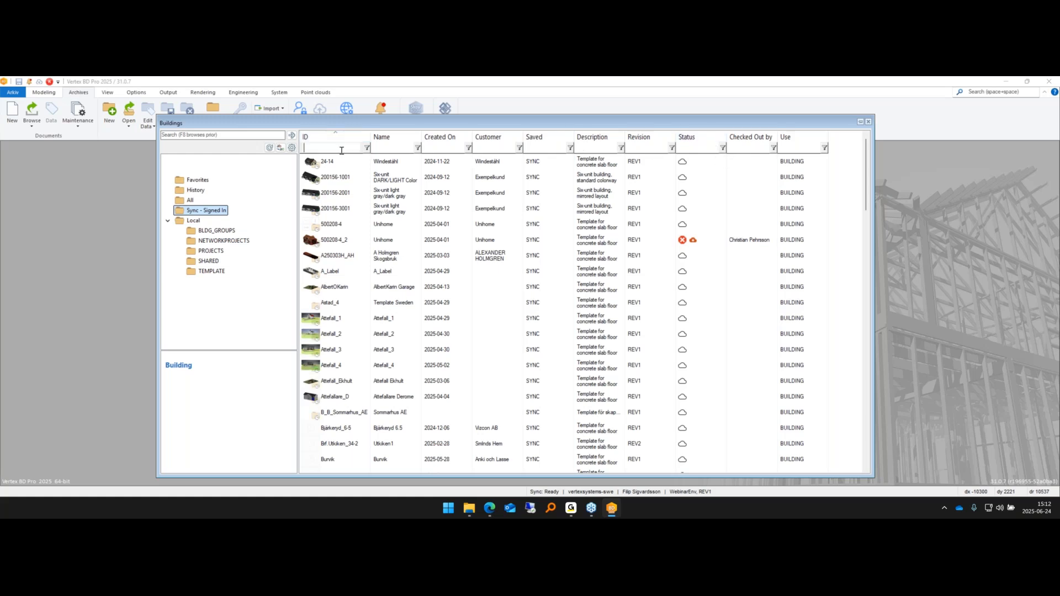
type("templ")
key("Return")
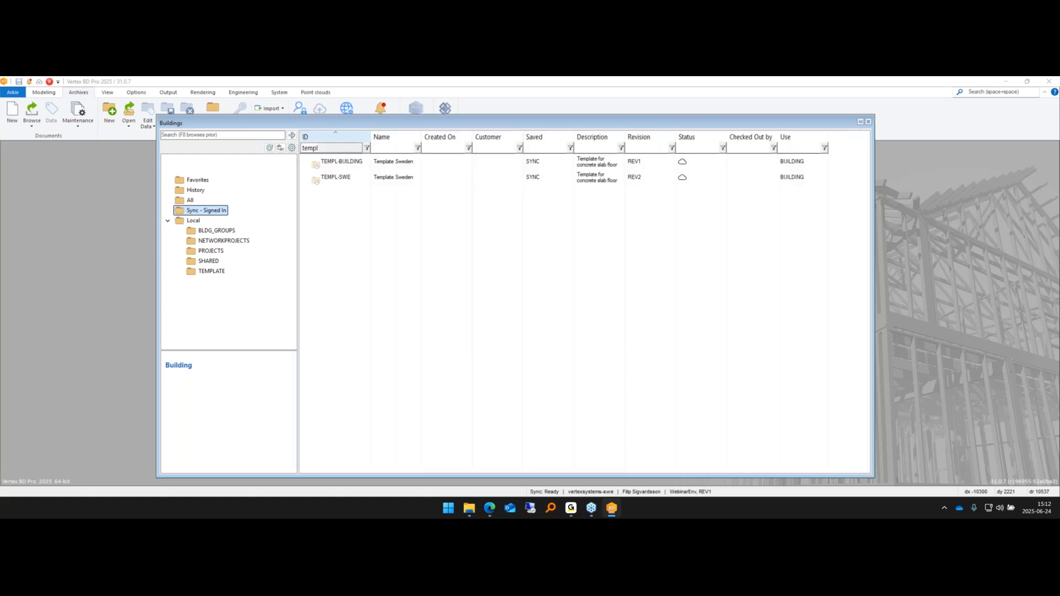
left_click(348, 165)
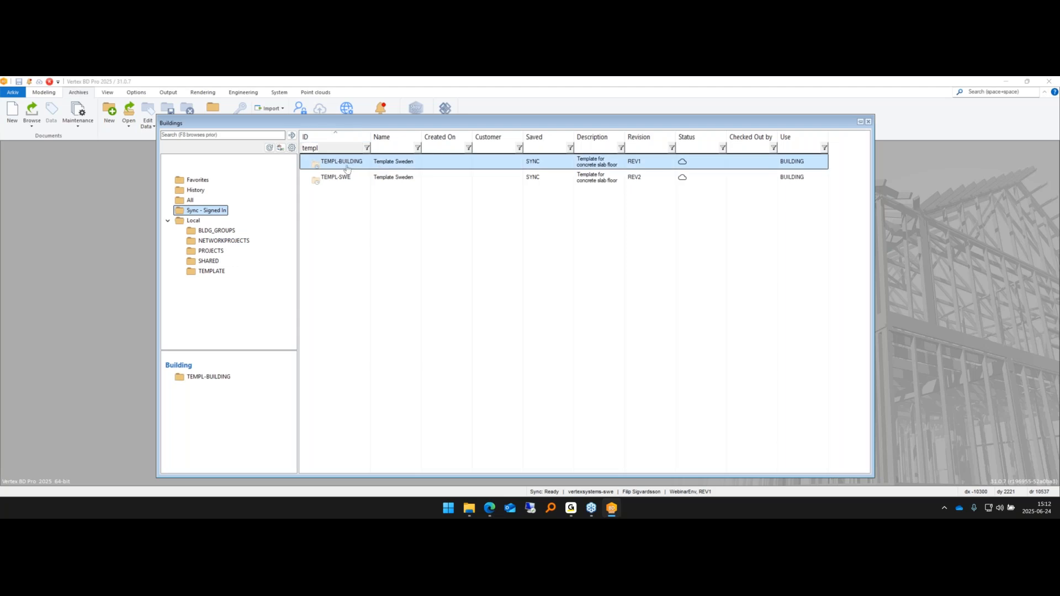
- Clear the ID filter and compare the local PROJECTS folder with the full list of Sync buildings
left_click(221, 212)
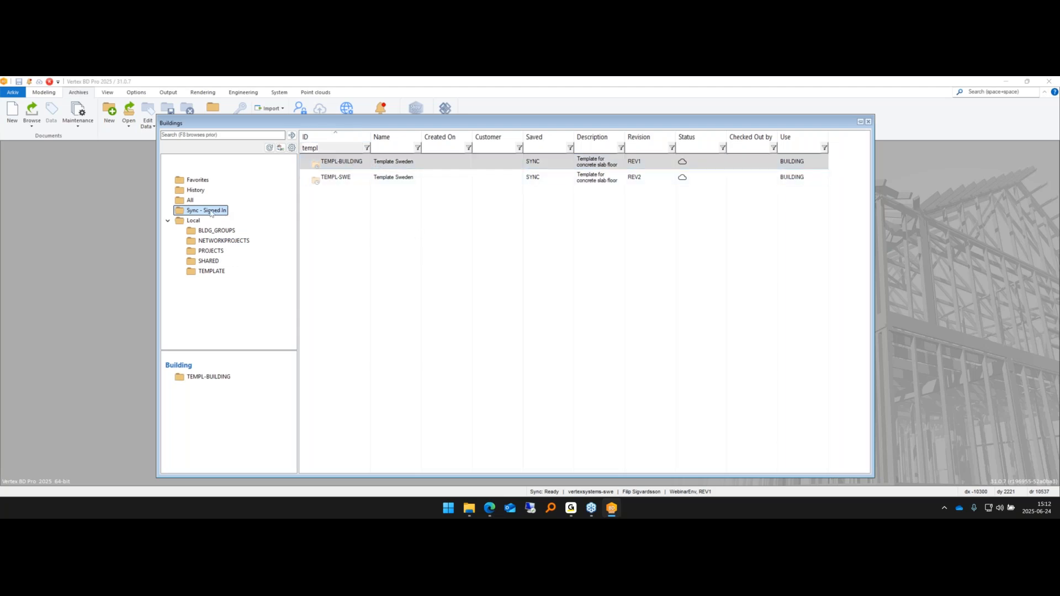
left_click(345, 150)
key("BackSpace")
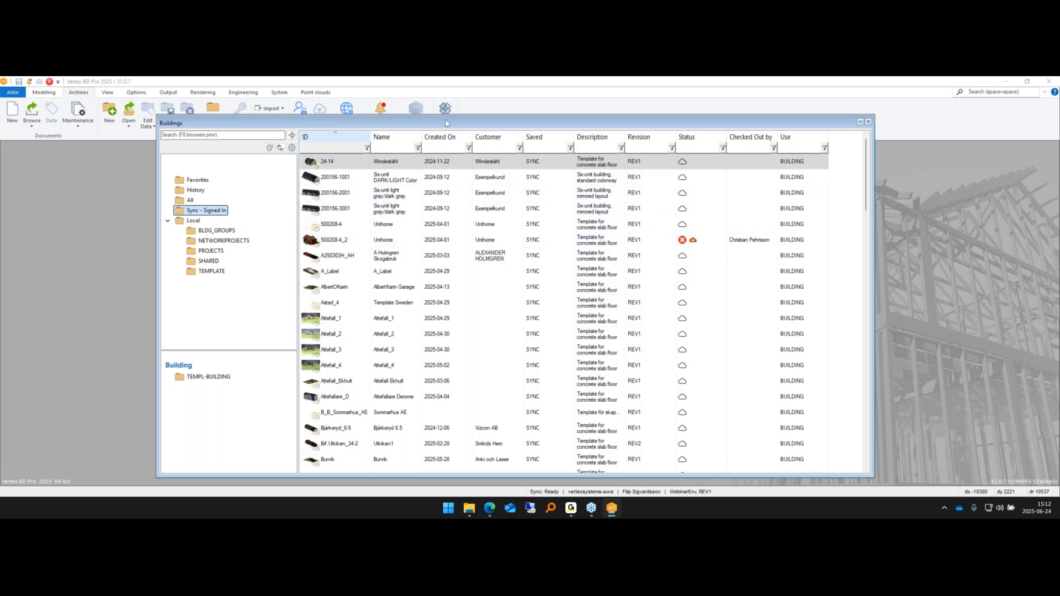
left_click_drag(439, 127, 471, 120)
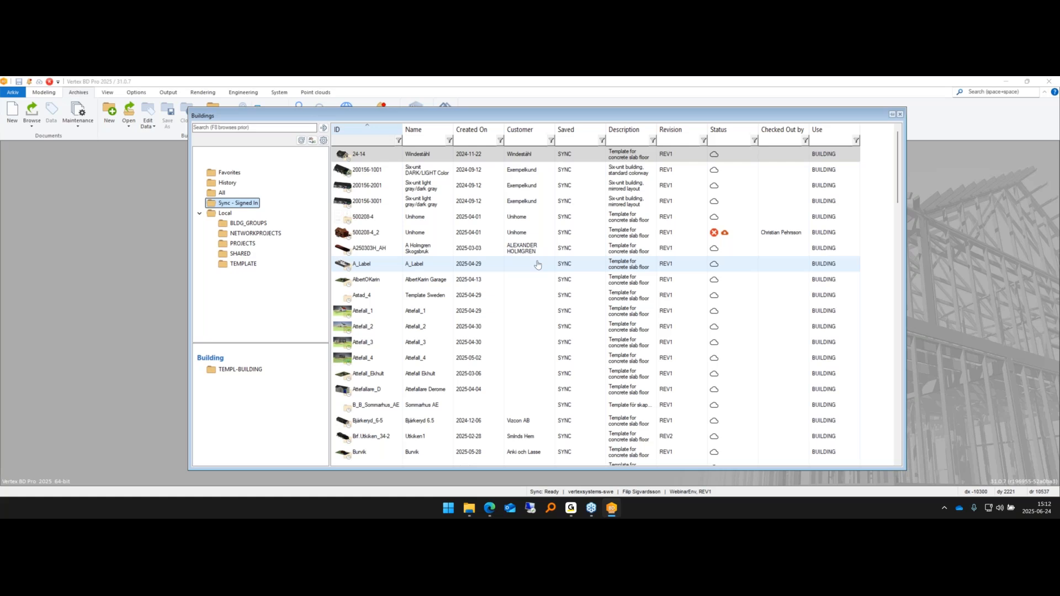
left_click(243, 244)
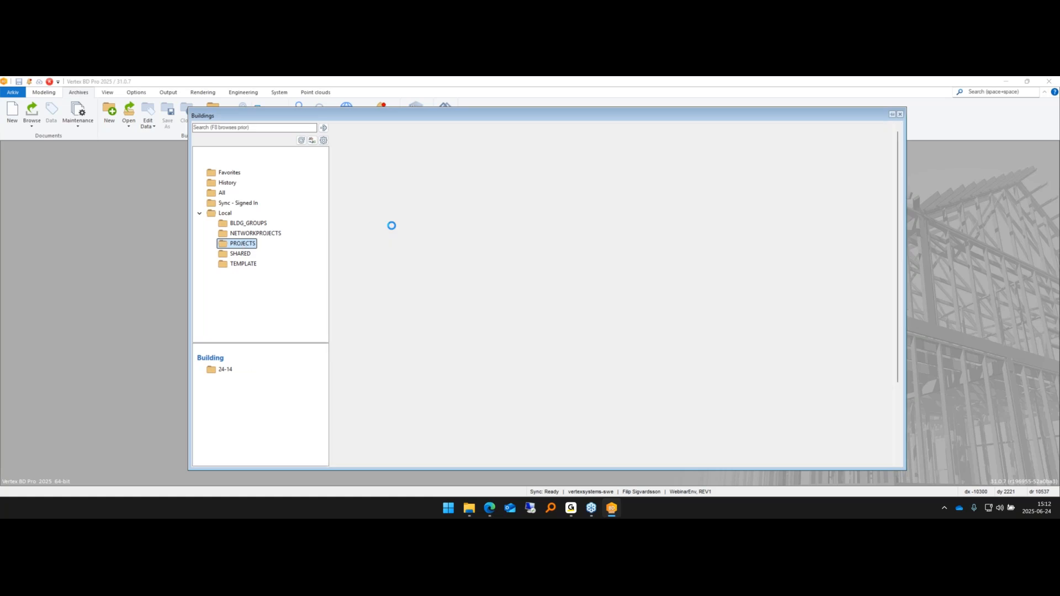
left_click(240, 204)
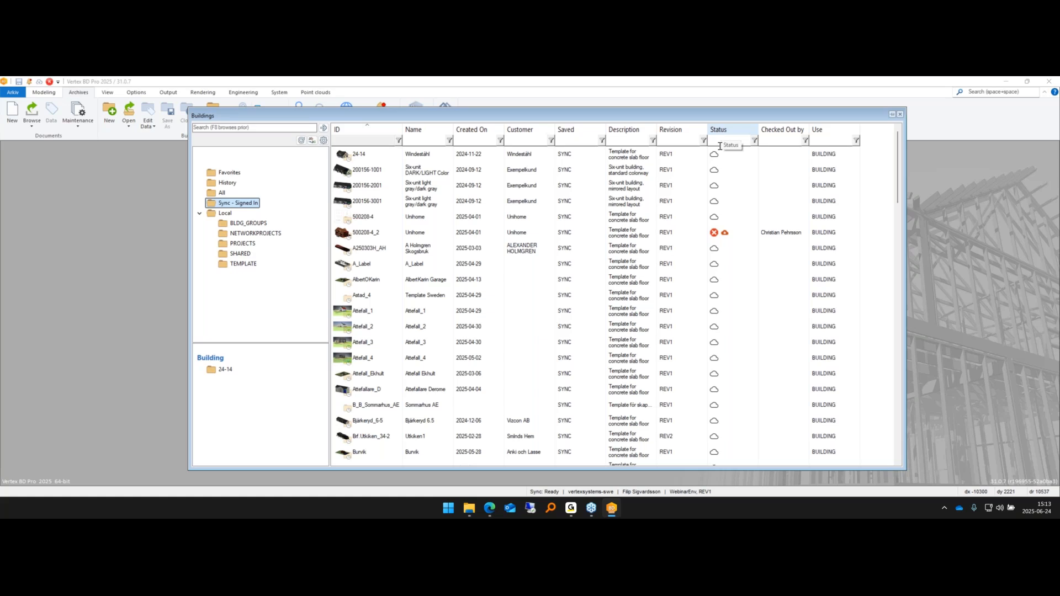
- Turn on showing data alongside the preview in the building browser's settings
mouse_move(721, 154)
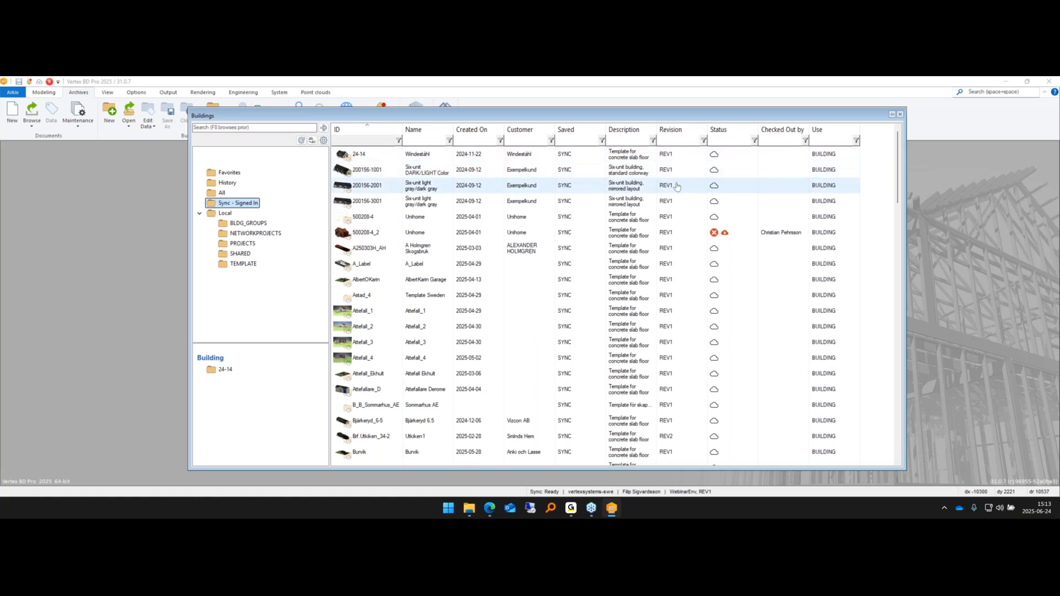
left_click(324, 141)
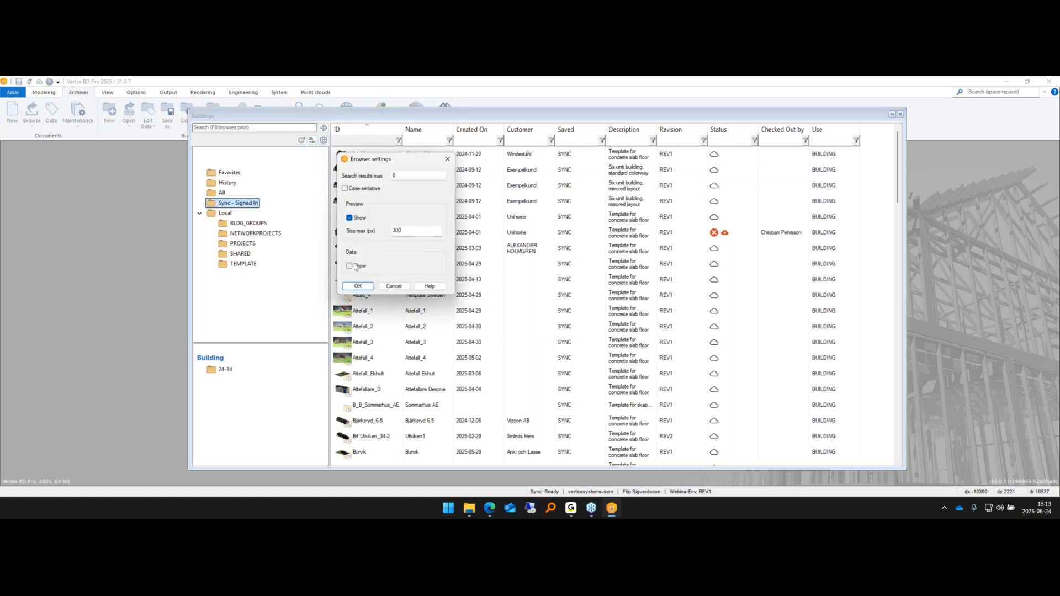
left_click(354, 266)
left_click(356, 286)
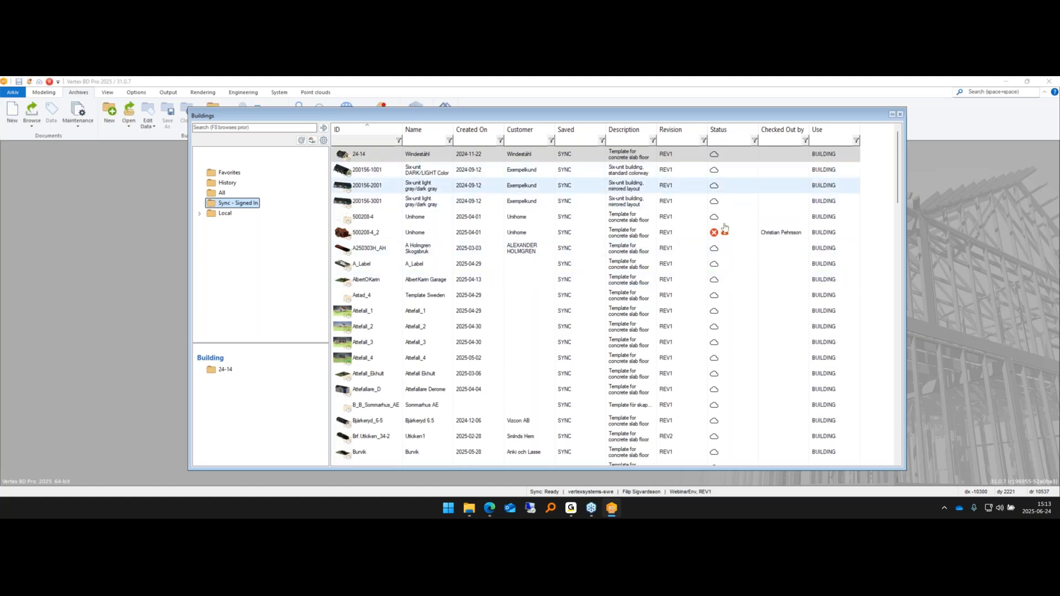
- Examine the status and checkout details of the checked-out Unihome building, then the status symbols of buildings further down the Sync list
mouse_move(721, 238)
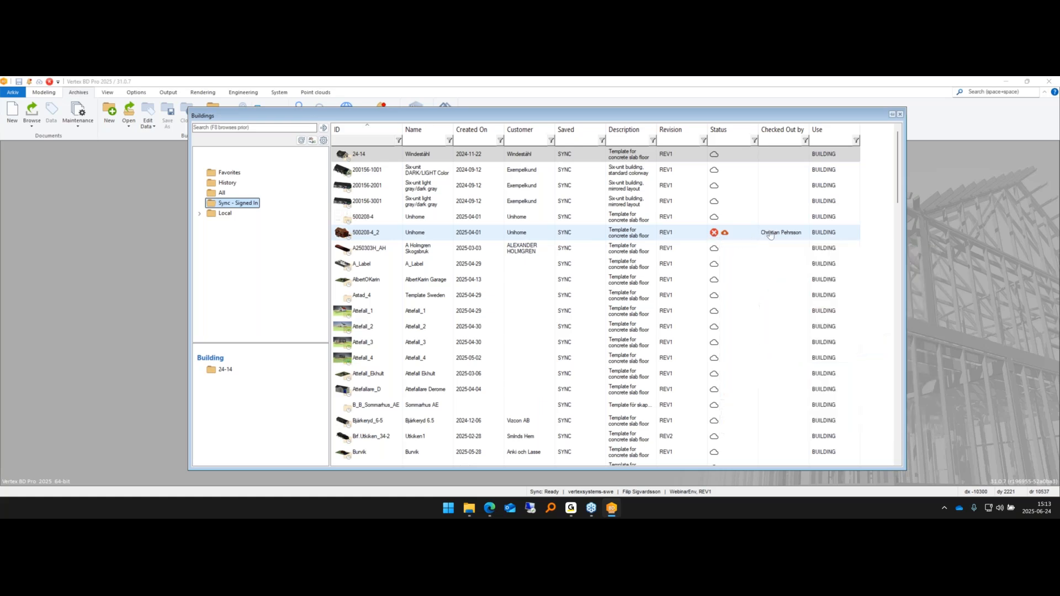
left_click(712, 236)
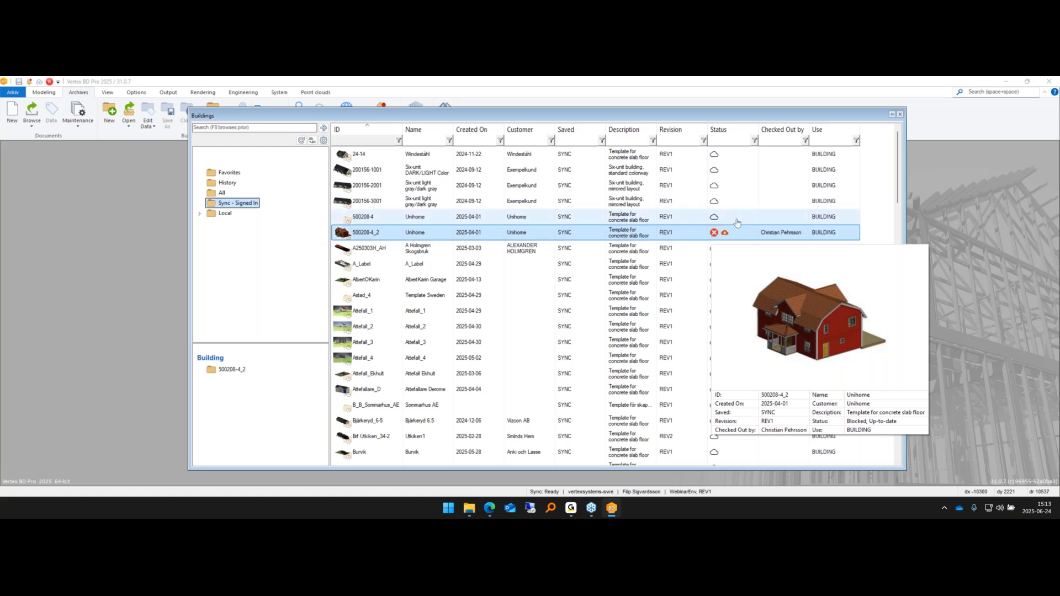
scroll(718, 232, "down", 5)
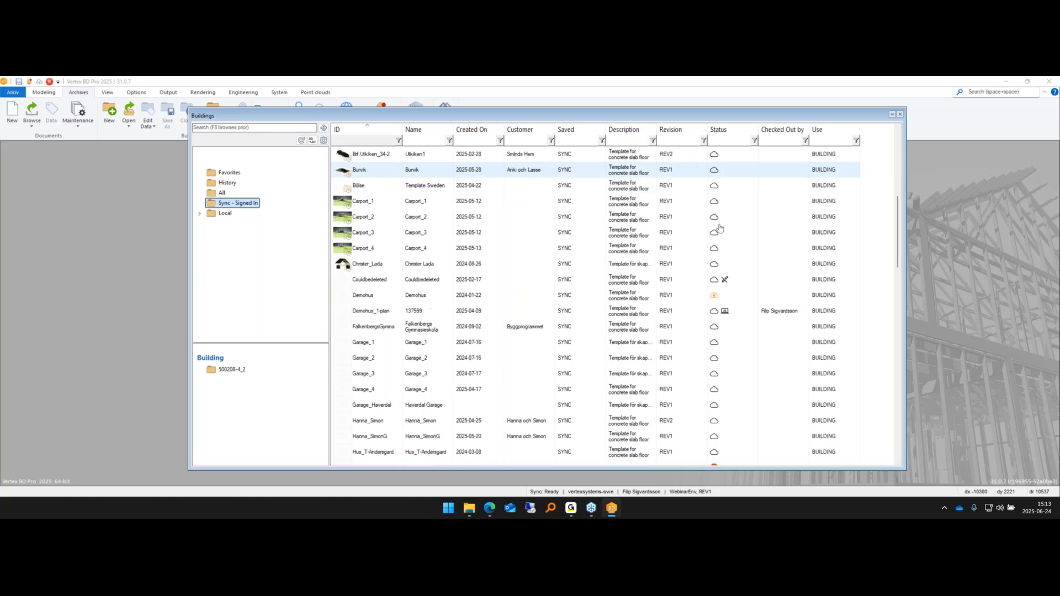
scroll(724, 235, "down", 2)
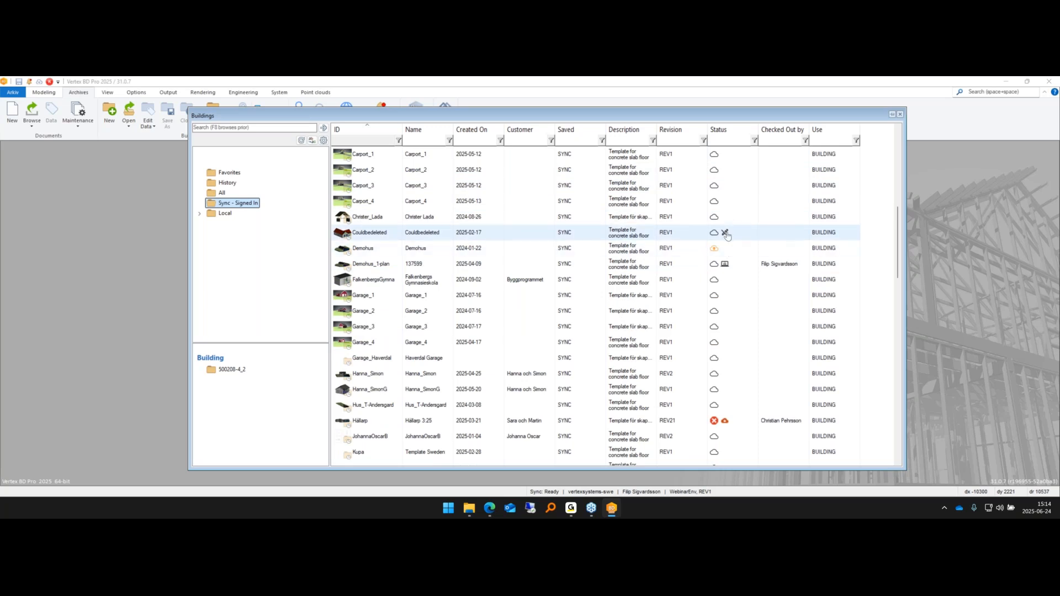
- Compare the status symbols in the Sync building list with the symbol explanations on the Open a Building help page in the browser
mouse_move(727, 235)
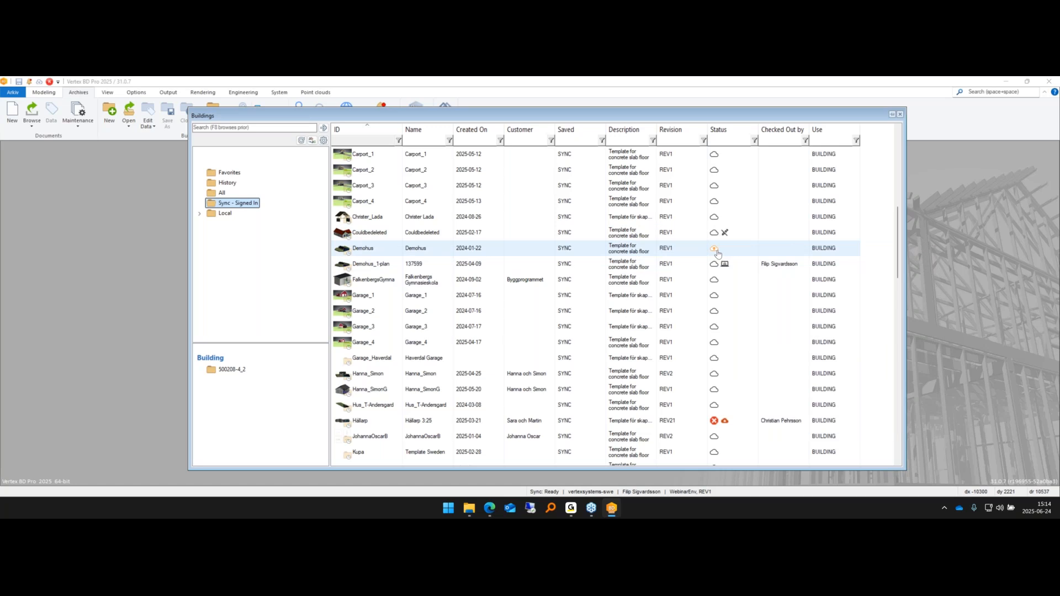
mouse_move(721, 253)
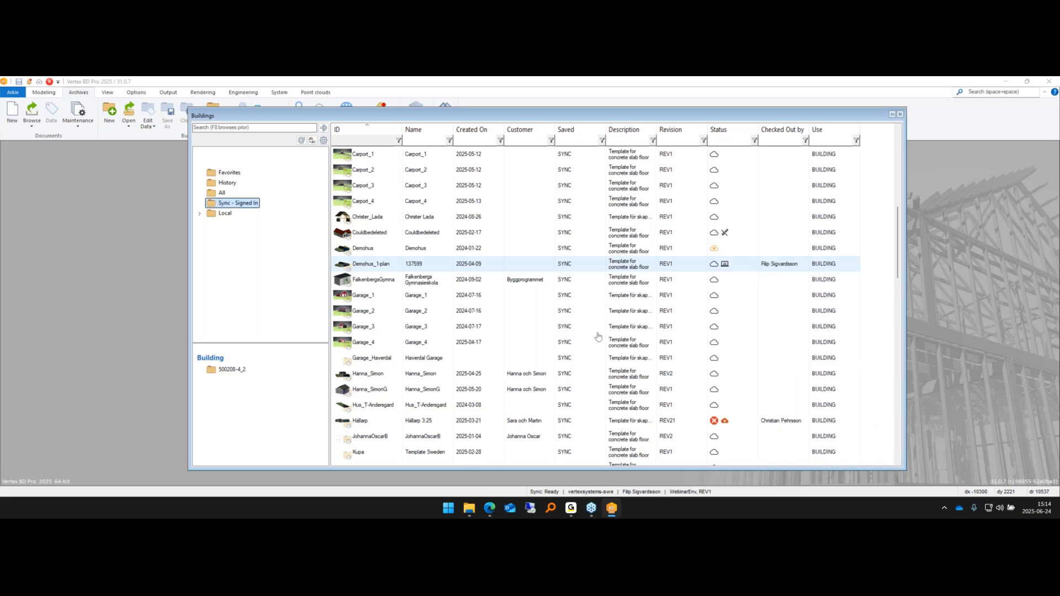
mouse_move(491, 512)
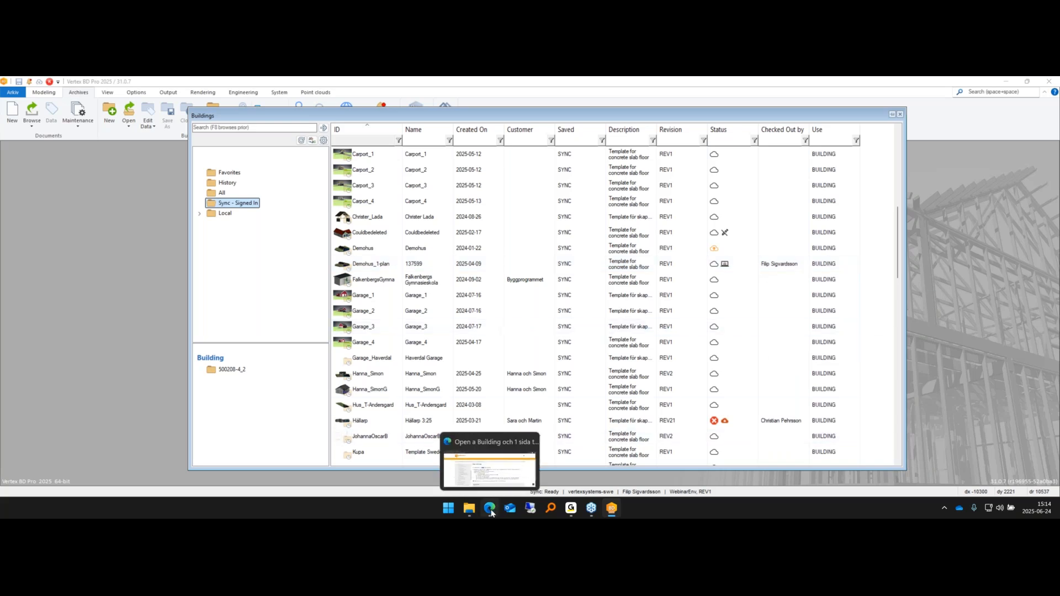
left_click(491, 509)
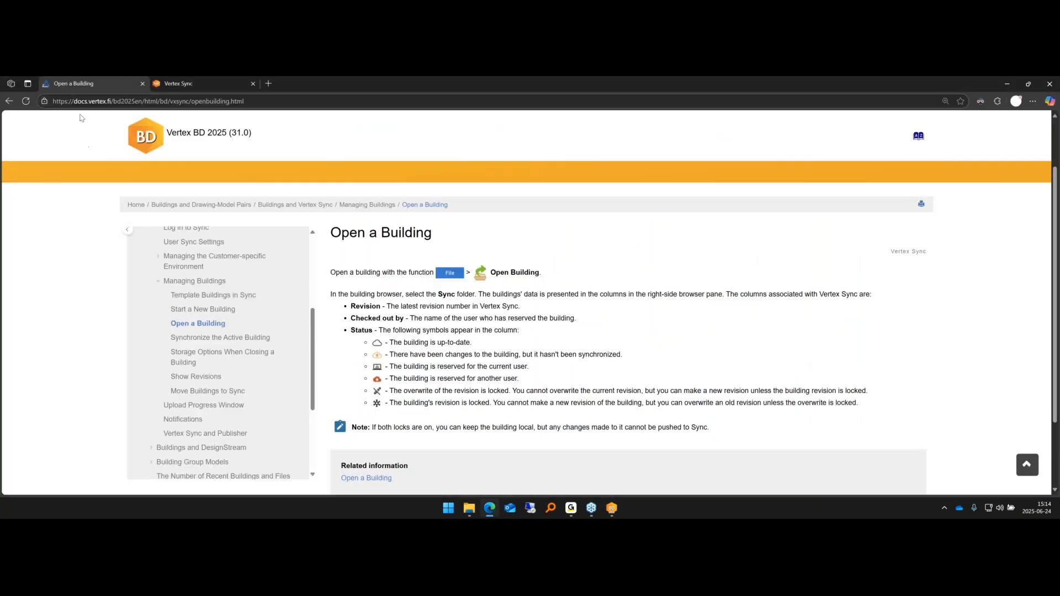
scroll(166, 308, "up", 1)
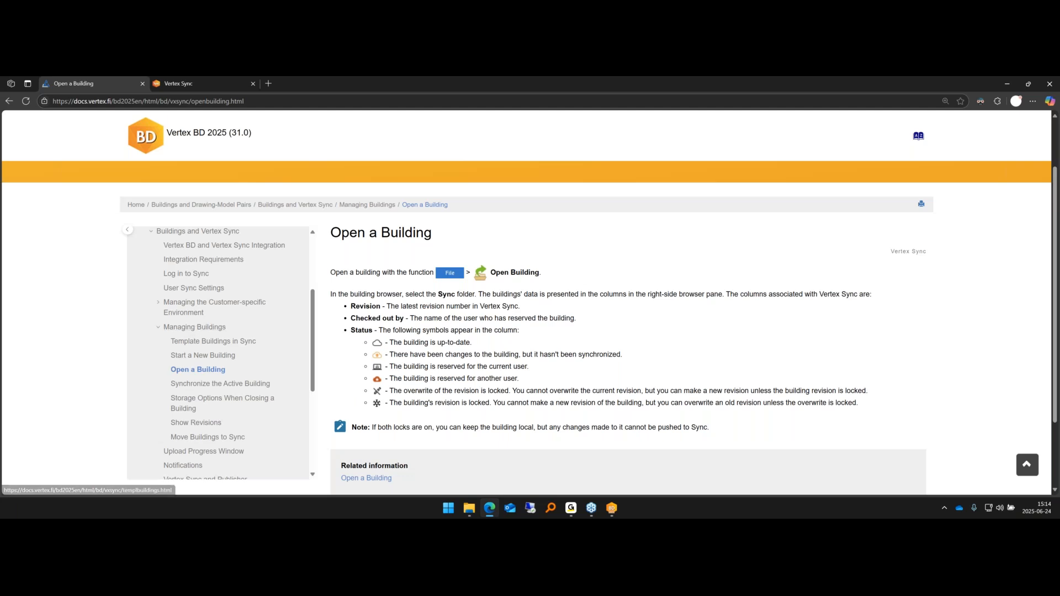
scroll(450, 326, "down", 2)
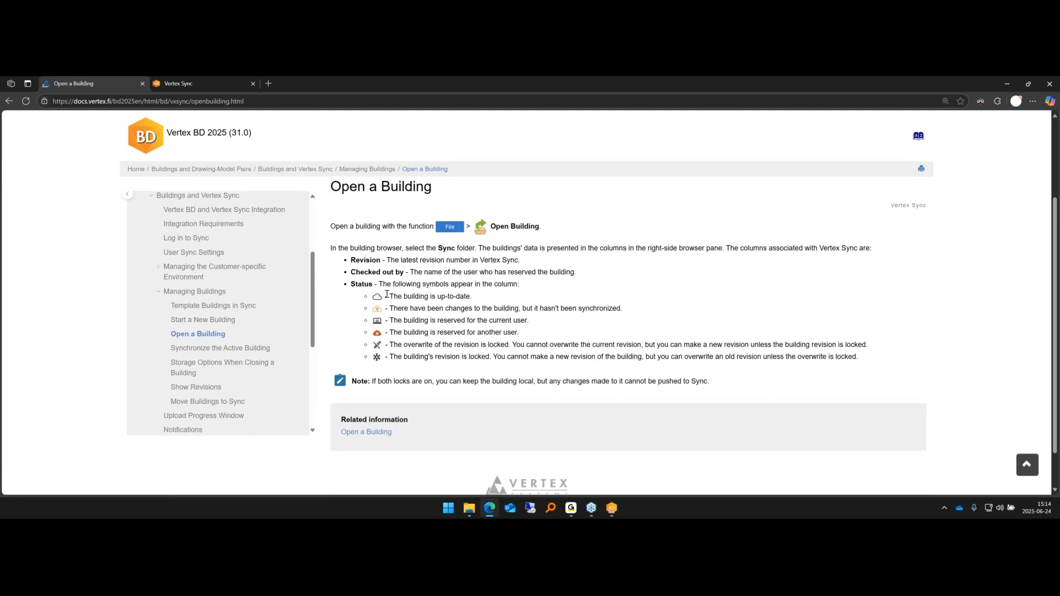
left_click_drag(386, 297, 519, 358)
left_click(520, 357)
left_click(1007, 84)
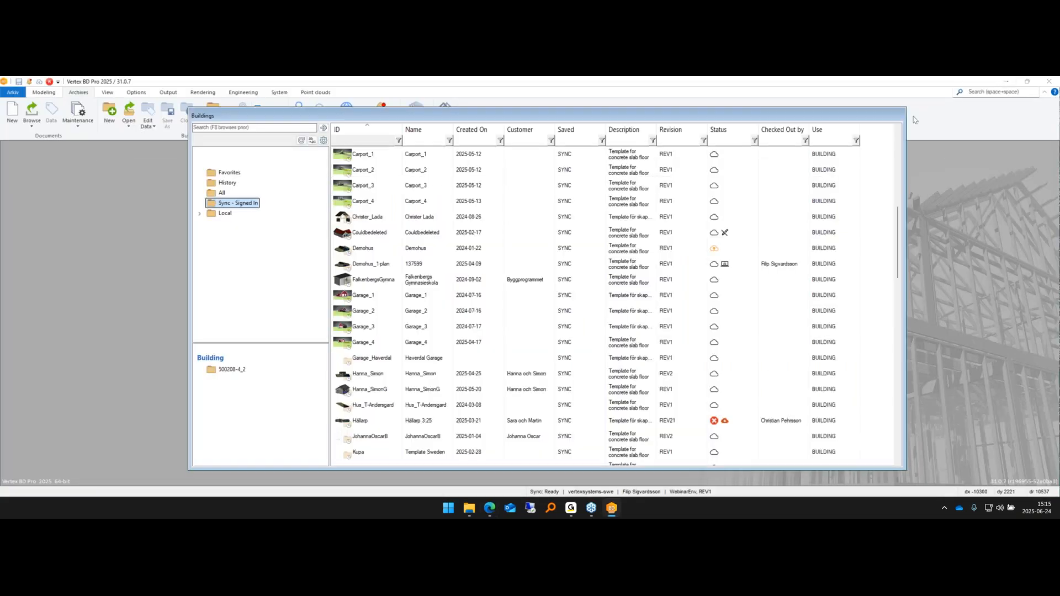
- Open the online product documentation from Vertex BD and go to the Vertex BD 2025 (31.0) User Manual
left_click(1055, 92)
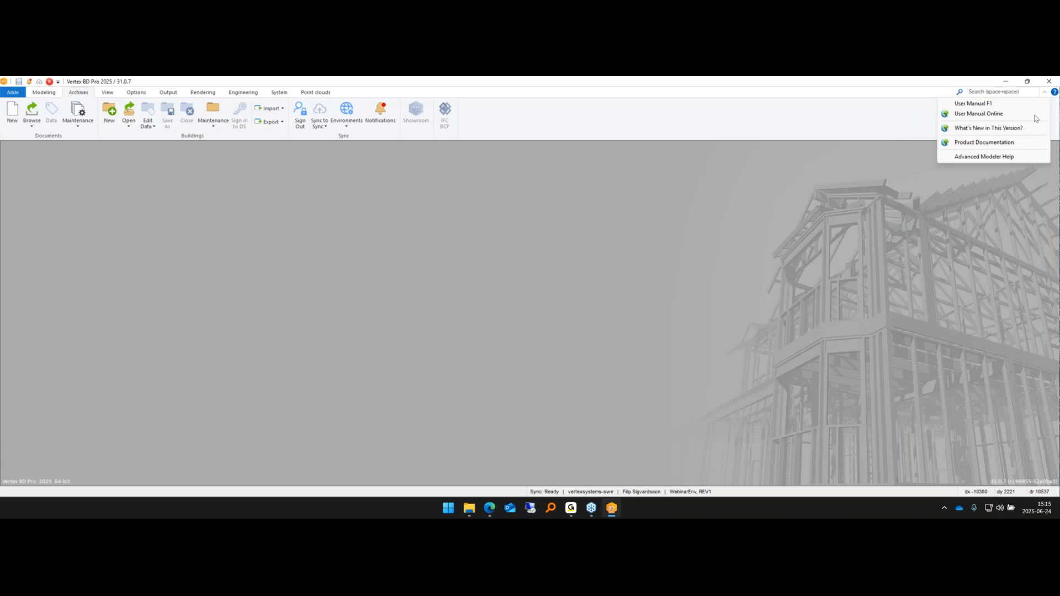
left_click(980, 143)
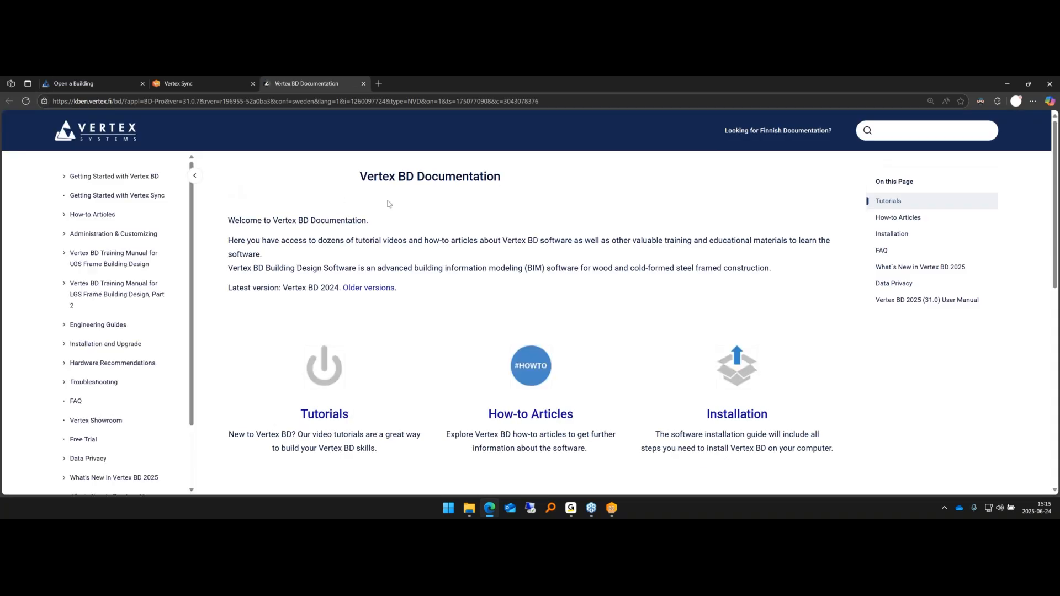
scroll(388, 203, "down", 5)
left_click(360, 427)
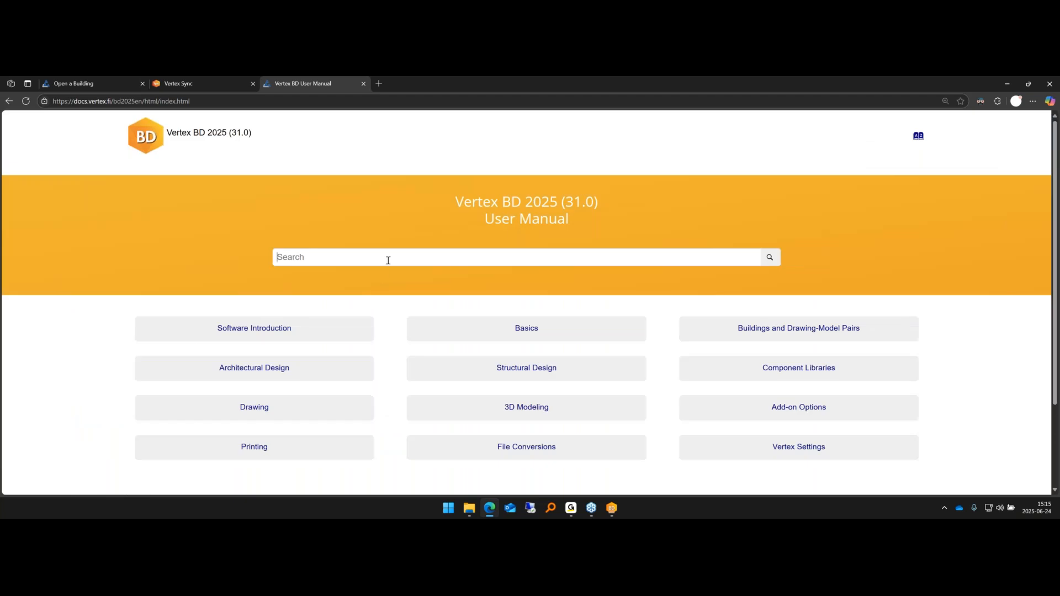
- Search the user manual for "sync", view the User Sync Settings topic, and close the manual to return to Vertex BD
left_click(388, 260)
type("sync")
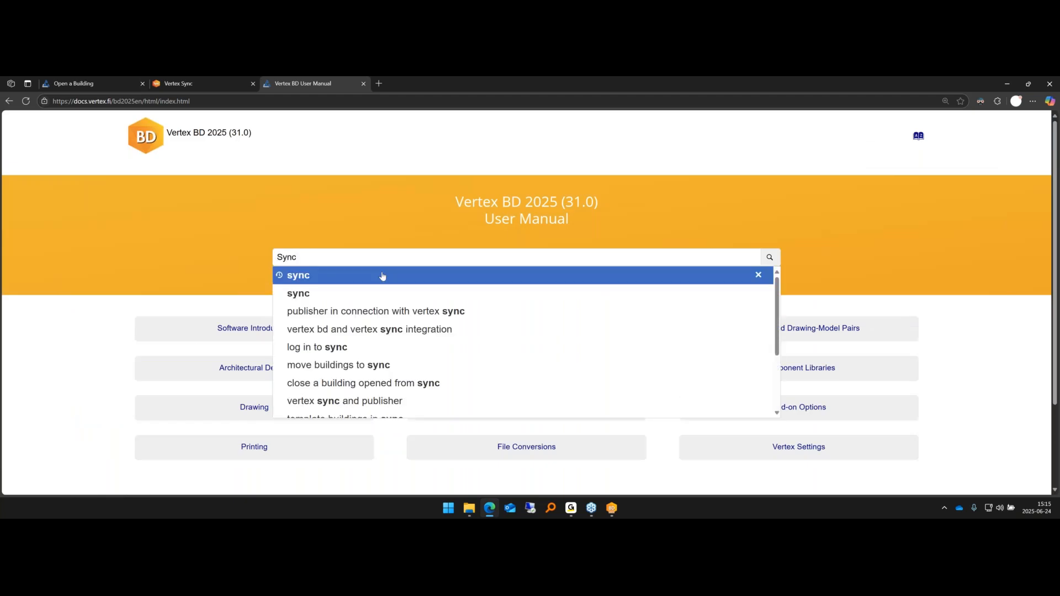
left_click(379, 275)
left_click(175, 302)
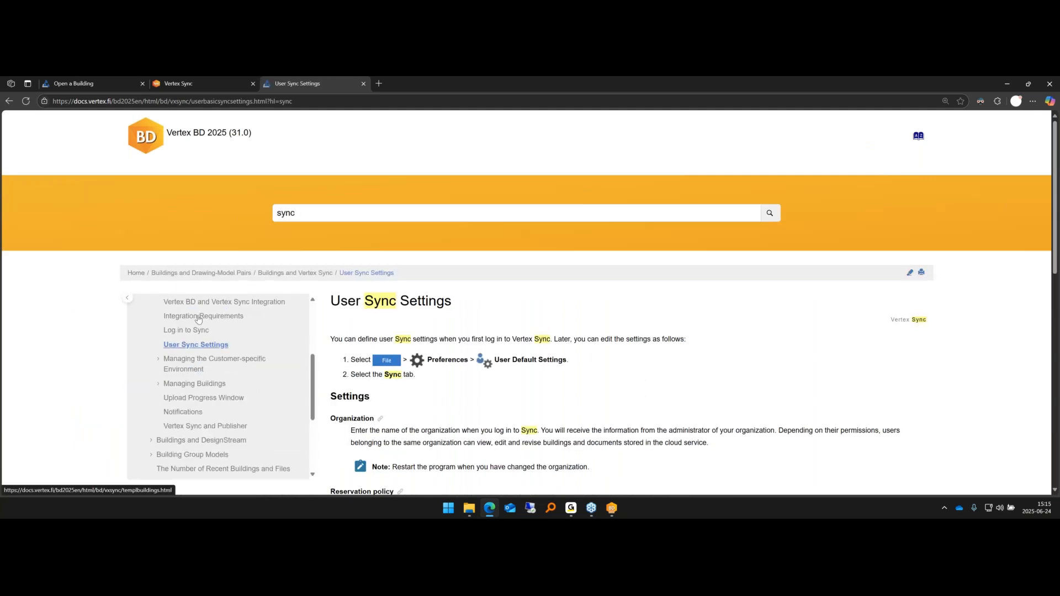
left_click(363, 83)
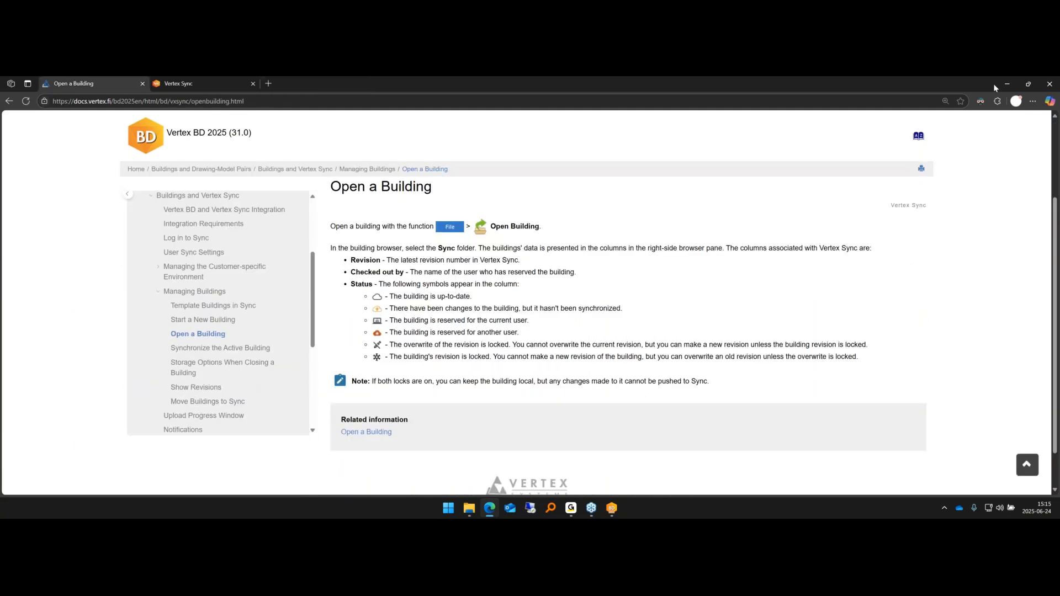
left_click(1005, 81)
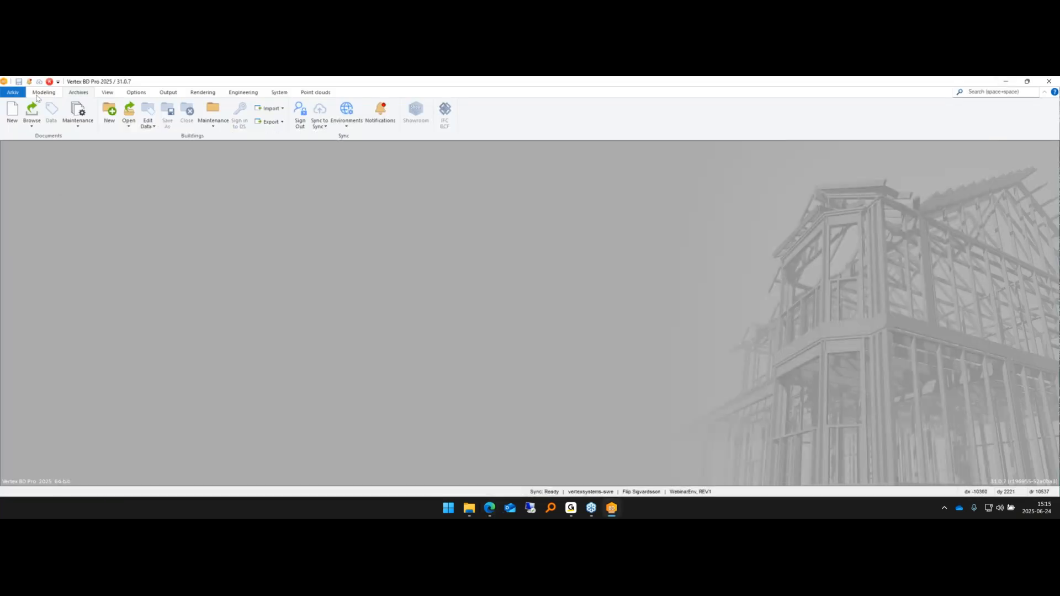
- Filter the Sync buildings by ID "templ" and copy TEMPL-BUILDING to a new building with the ID WebinarDemo
left_click(13, 92)
left_click(36, 129)
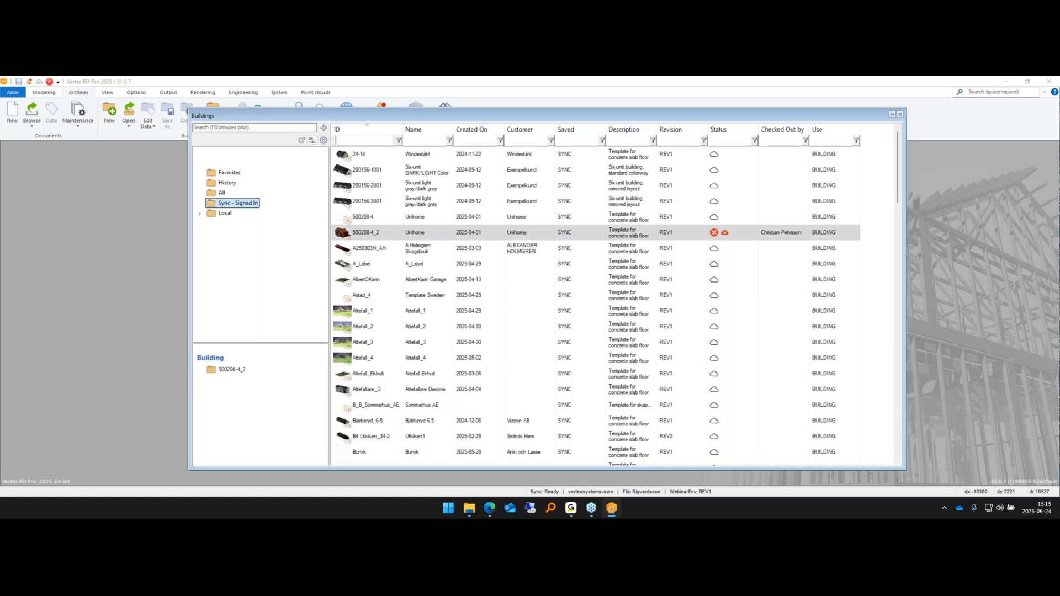
left_click(354, 140)
type("templ")
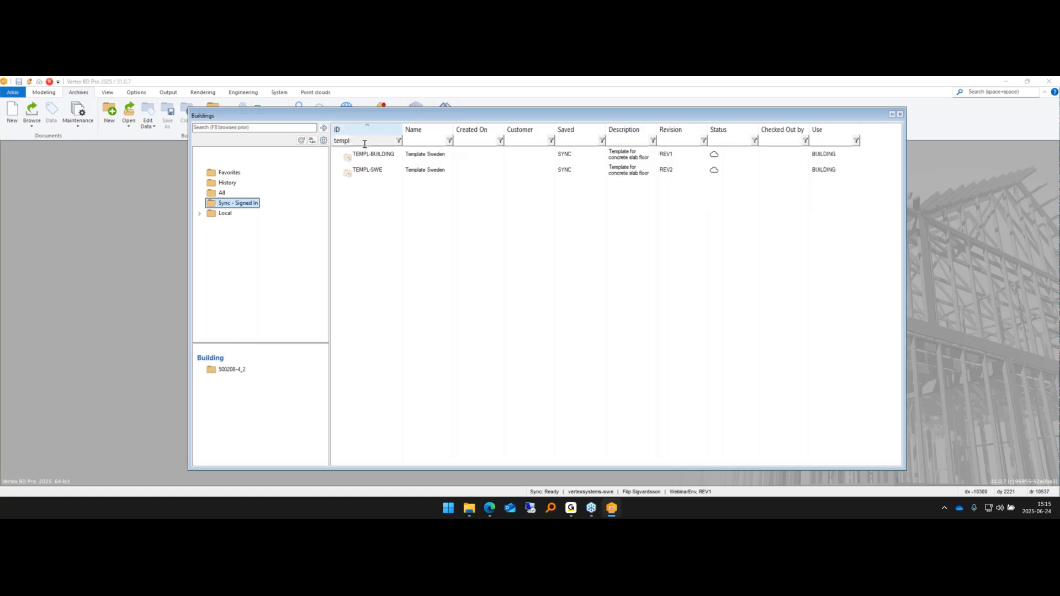
left_click(368, 154)
right_click(414, 155)
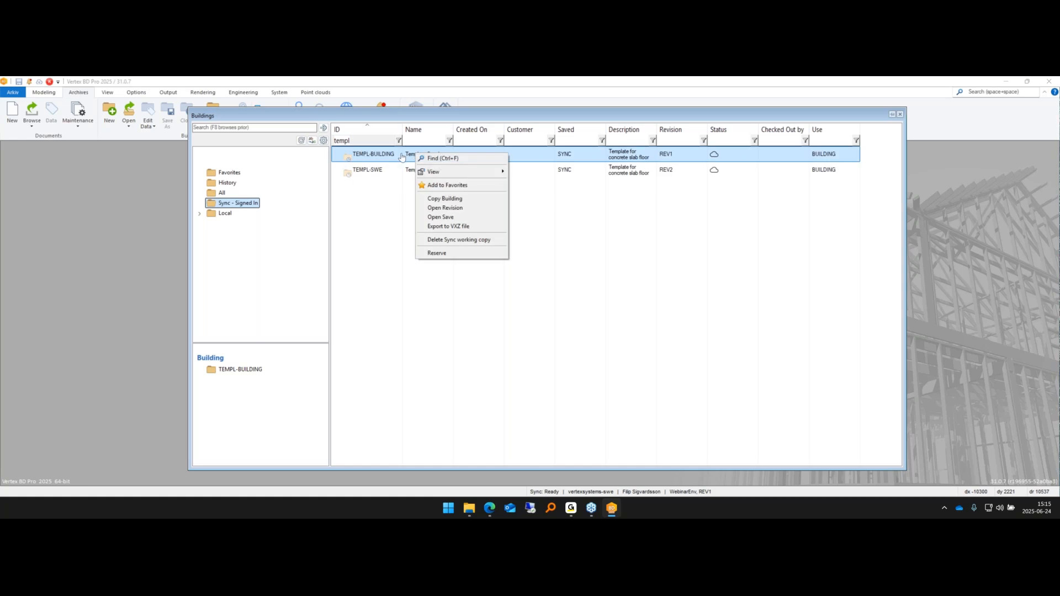
left_click(454, 199)
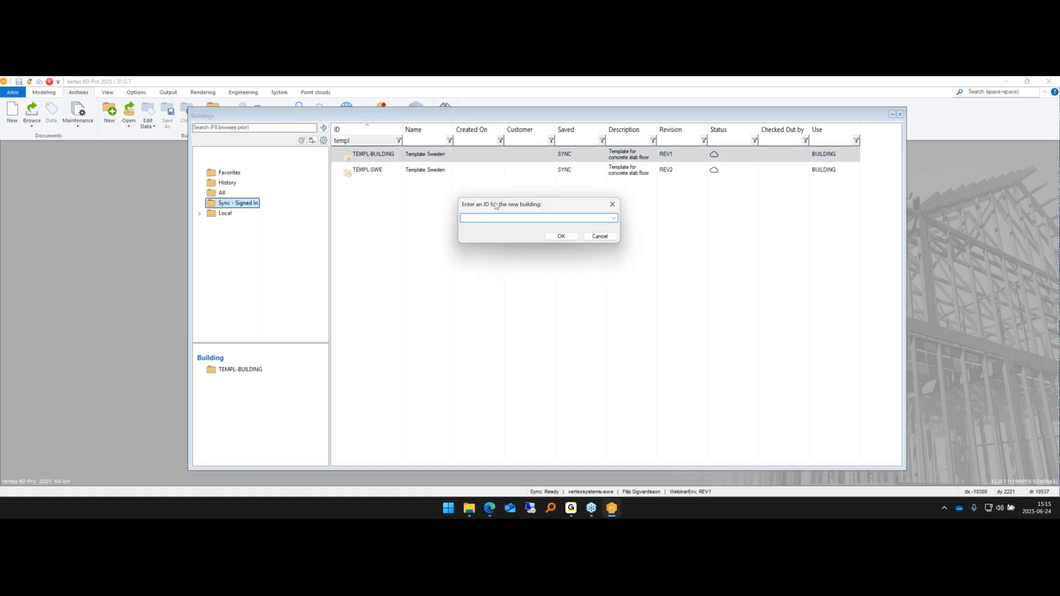
left_click_drag(495, 206, 476, 257)
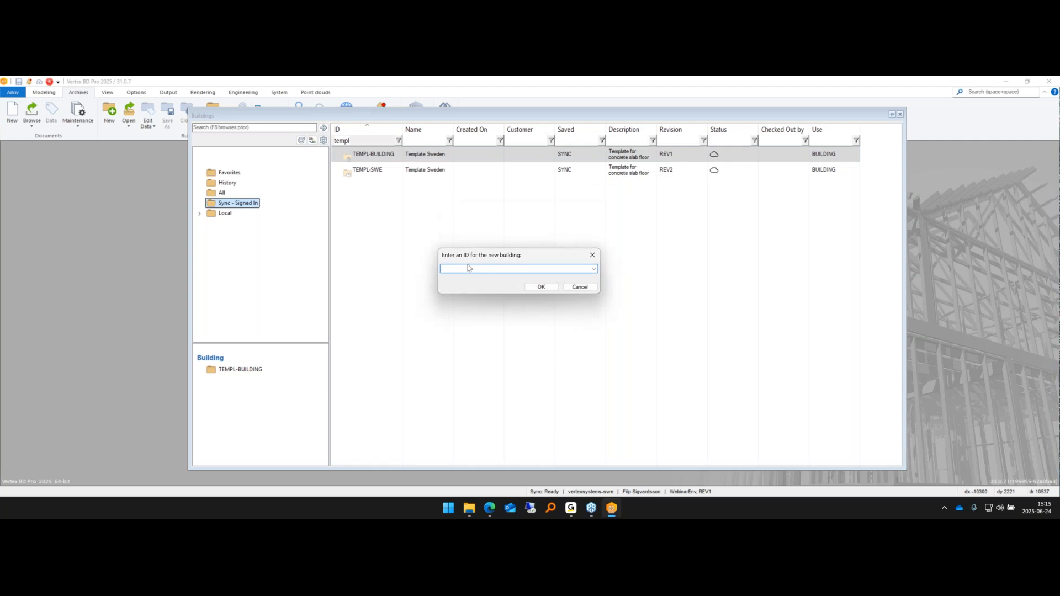
type("WebinarDemo")
key("Return")
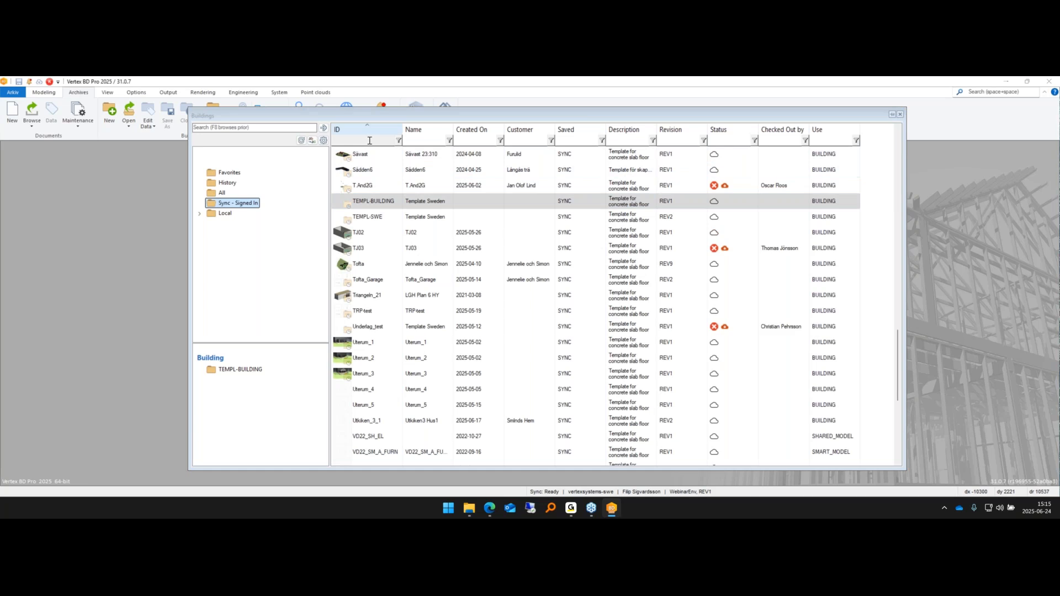
- Filter the Sync buildings by ID "webinar" and open the WebinarDemo building
left_click(370, 140)
type("webinar")
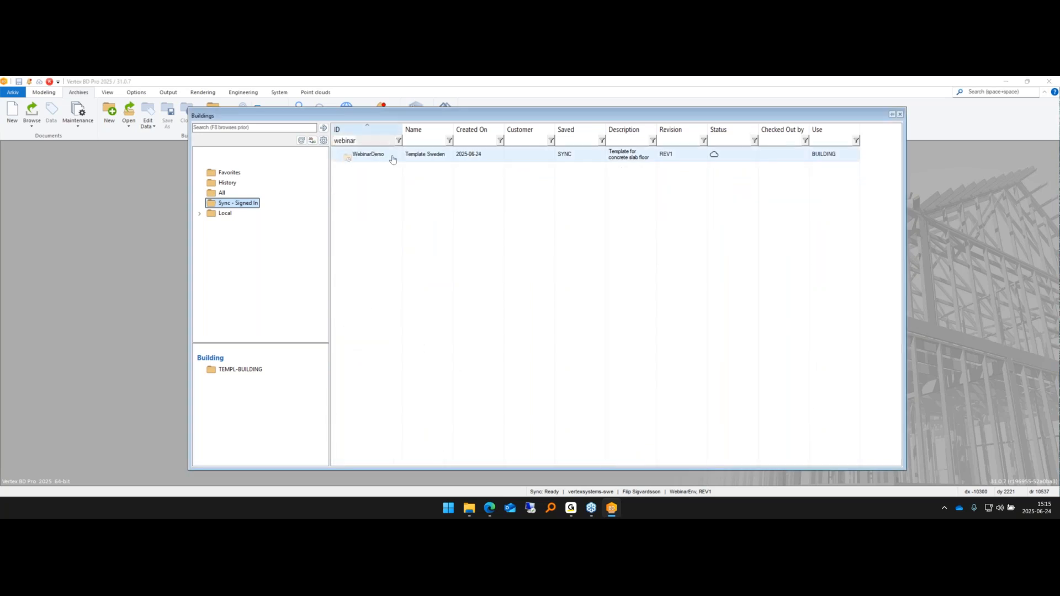
mouse_move(397, 160)
left_click(395, 161)
double_click(395, 162)
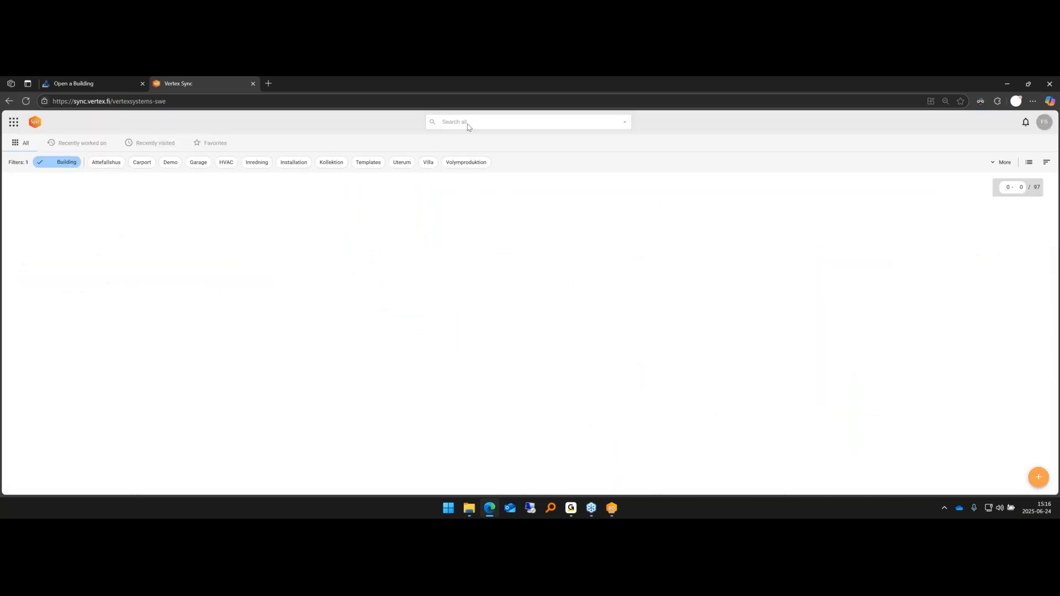
- Search Vertex Sync in the browser for "webinar", limit the results to buildings, and view the details of WebinarDemo
left_click(468, 122)
type("we")
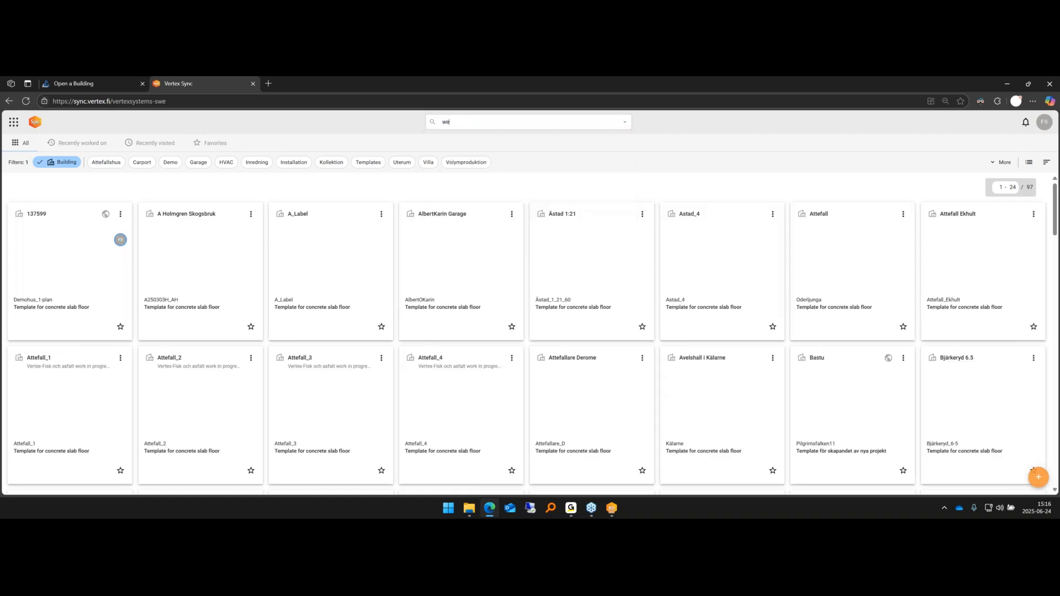
type("binar")
key("Return")
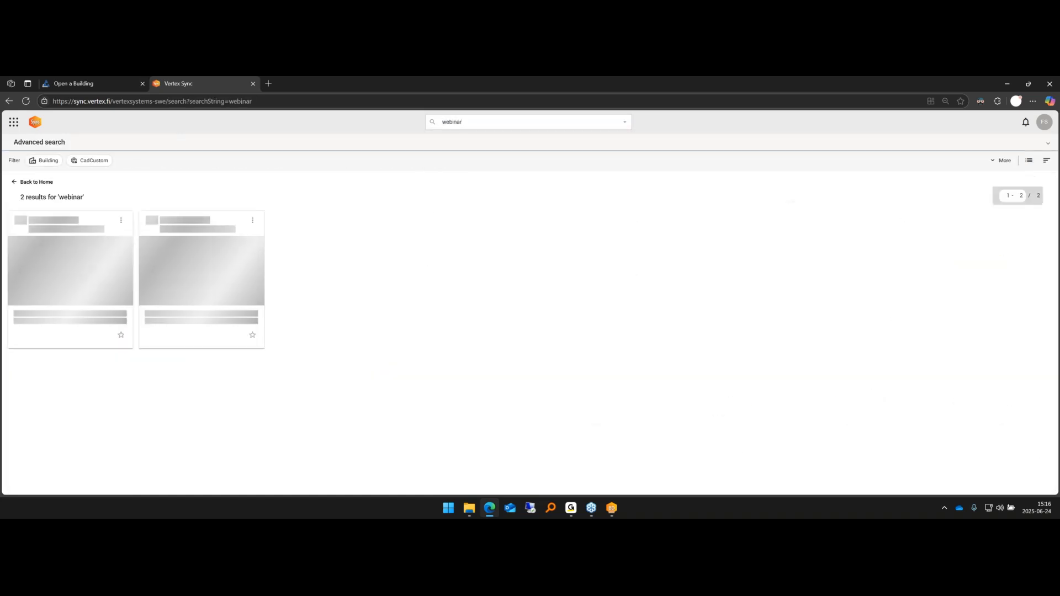
left_click(45, 162)
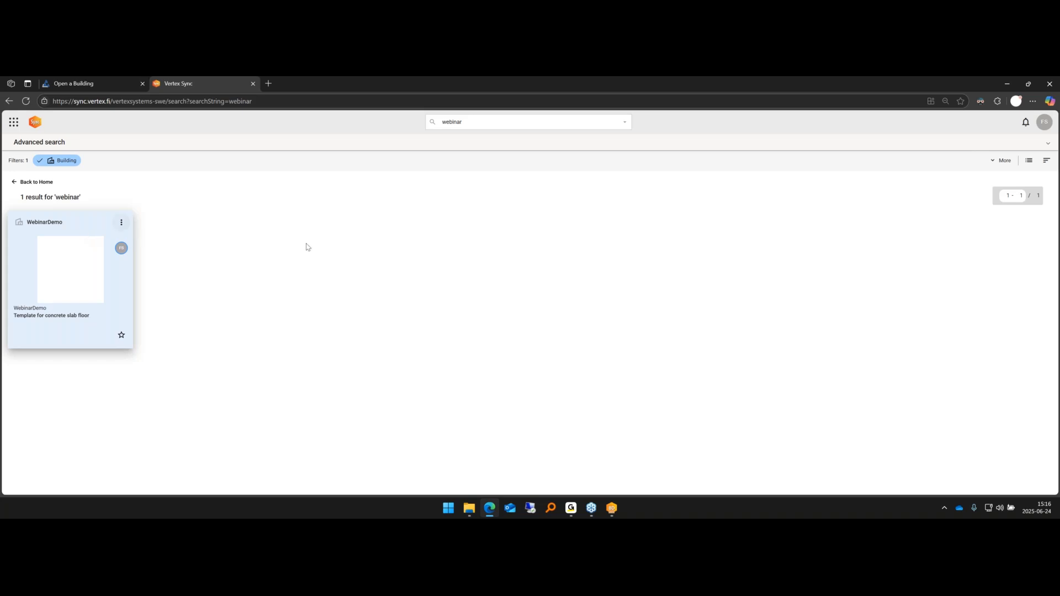
left_click(77, 225)
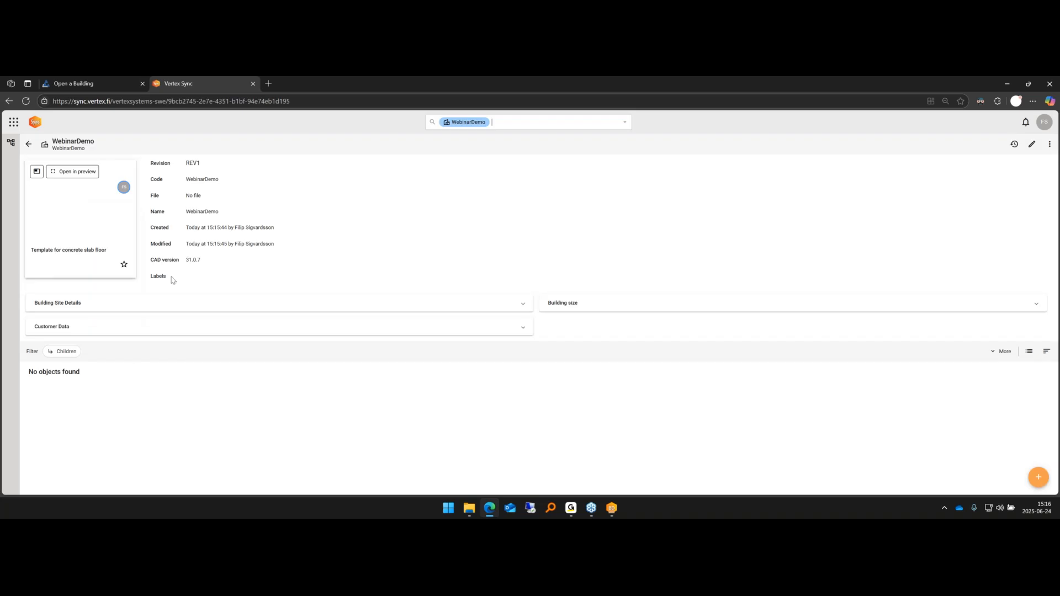
left_click(28, 144)
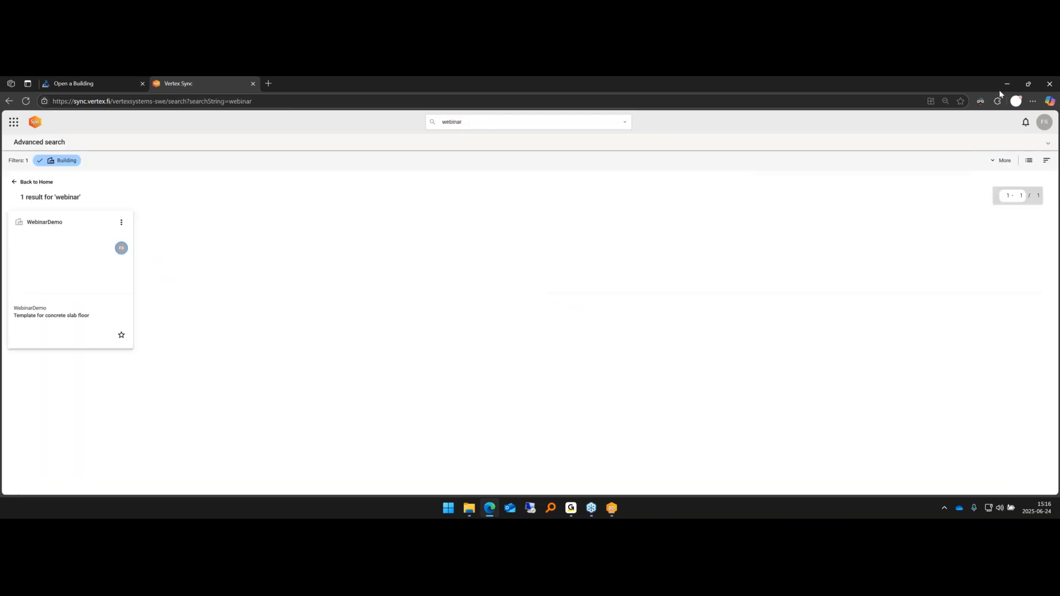
- Accept WebinarDemo's project data in Vertex BD and draw a rectangle of walls enclosing a room of about 20 m² on the 1st floor
left_click(613, 509)
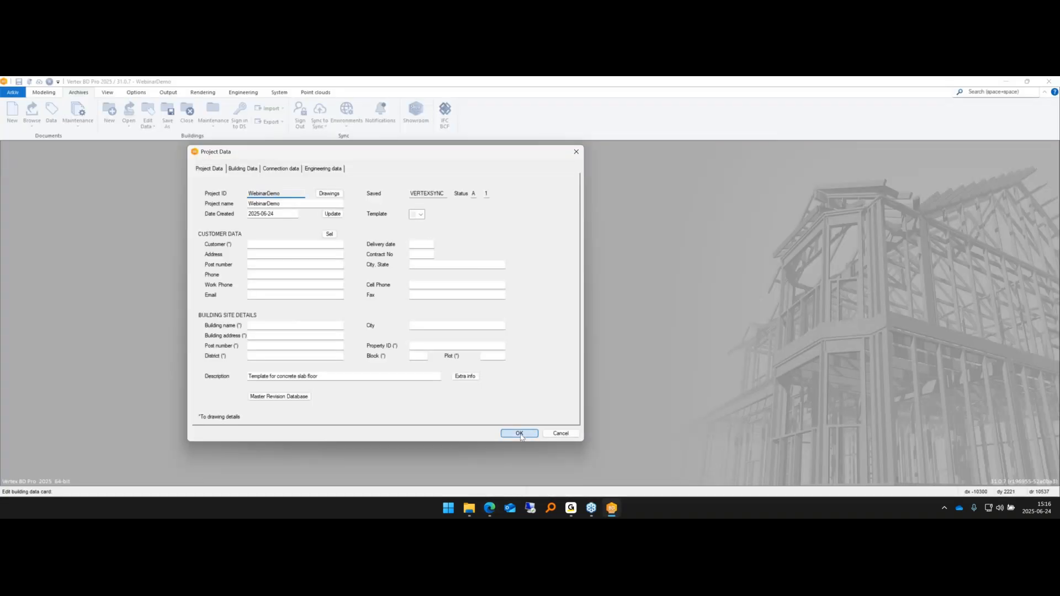
left_click(519, 433)
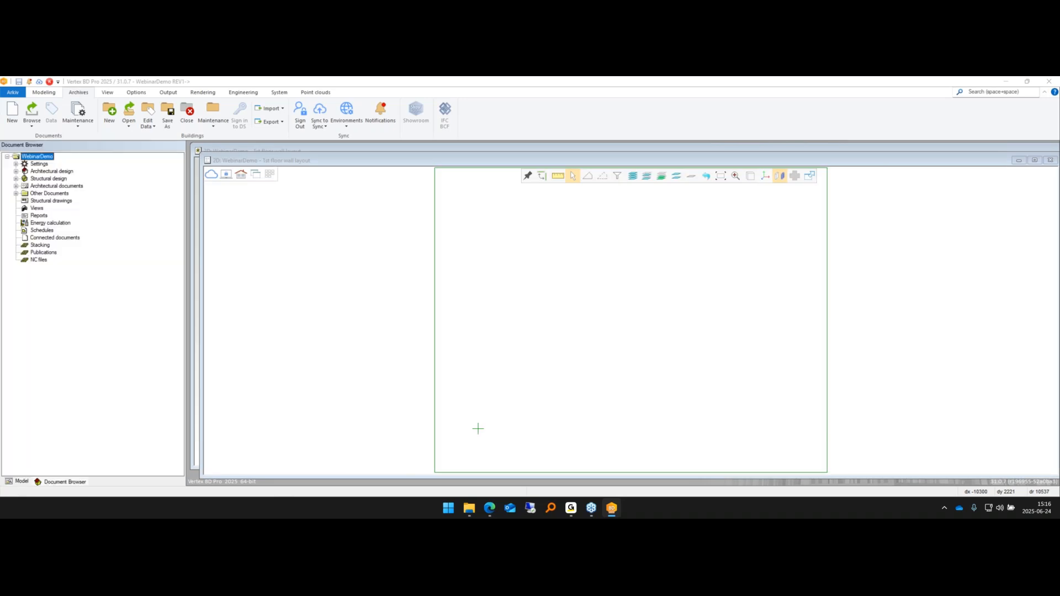
left_click(43, 94)
left_click(52, 110)
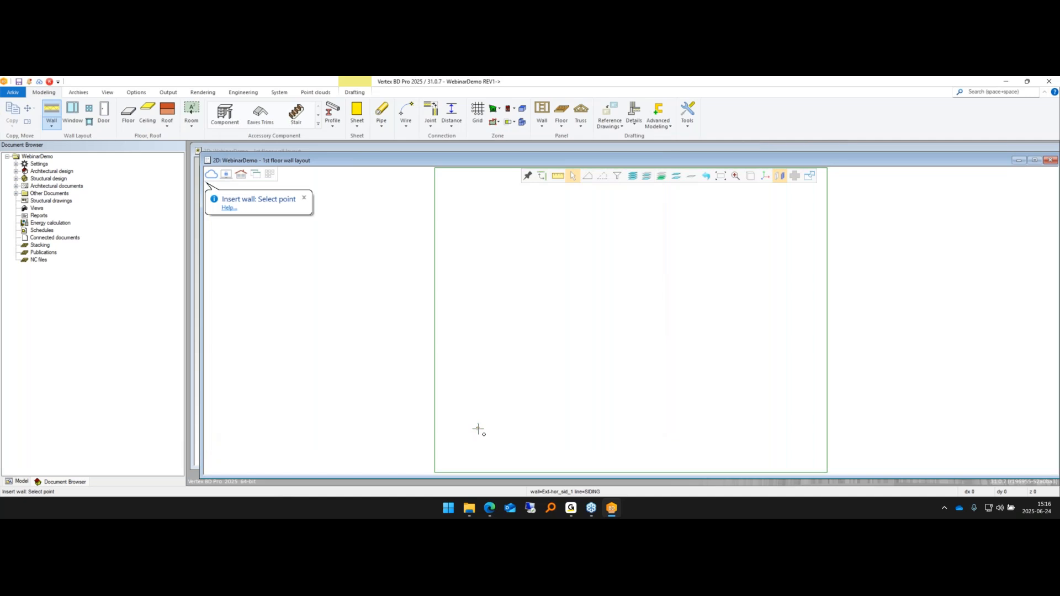
left_click(478, 429)
right_click(540, 363)
left_click(547, 341)
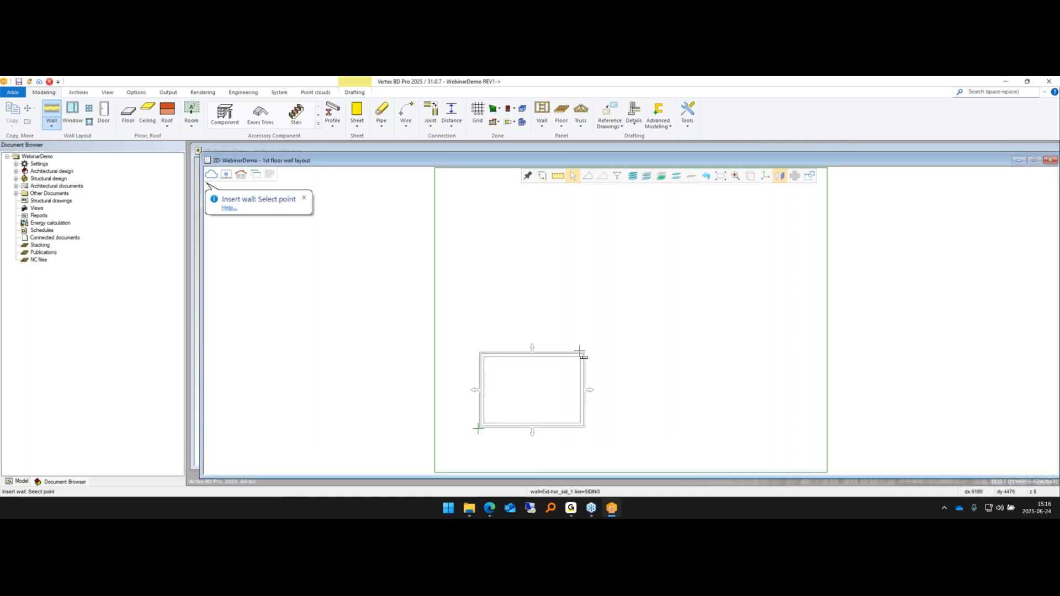
left_click(579, 349)
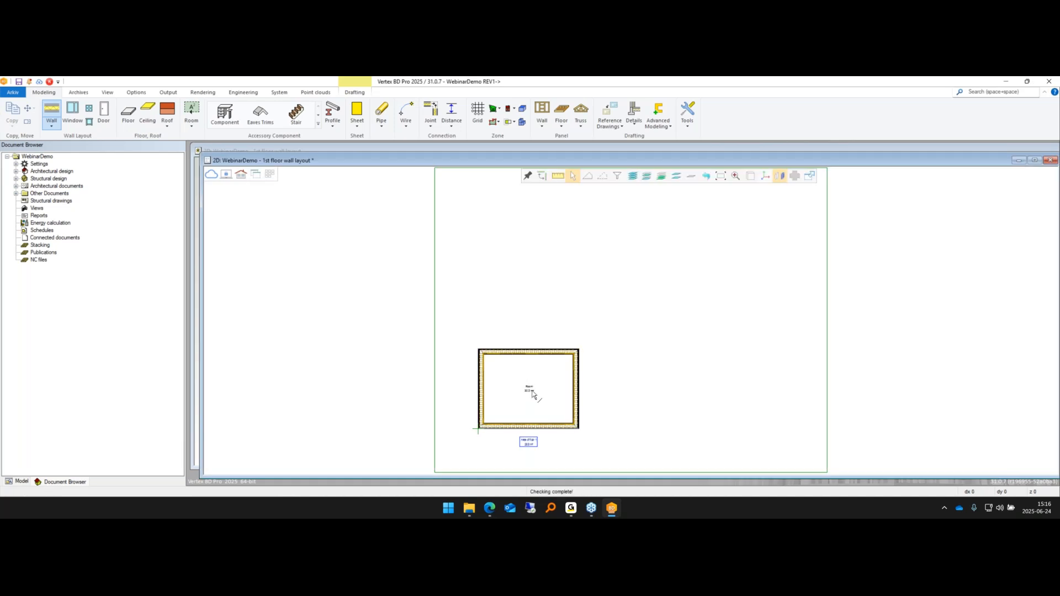
scroll(548, 367, "up", 3)
middle_click_drag(548, 382, 587, 276)
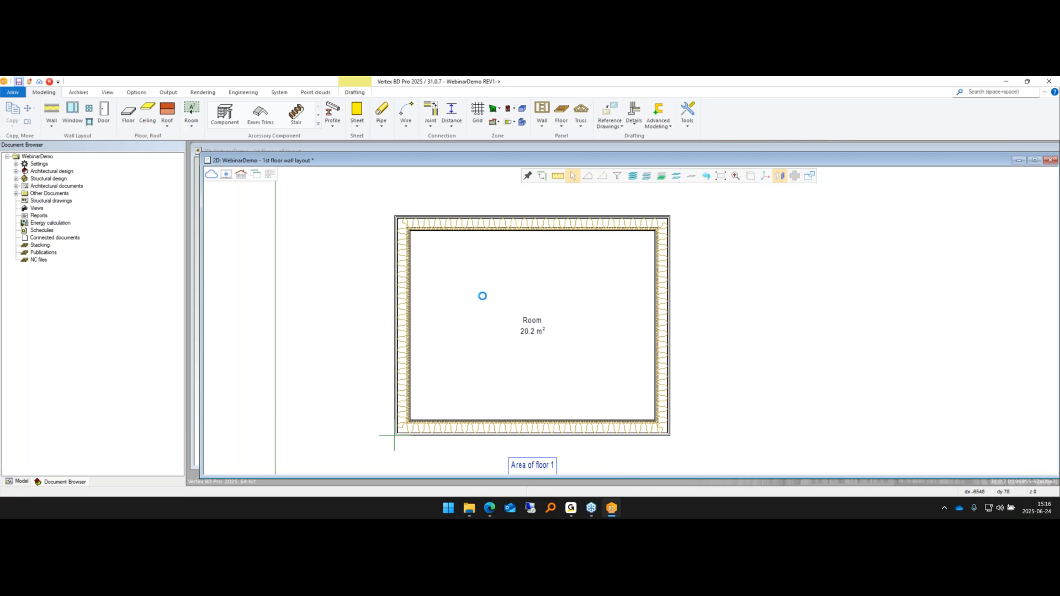
- Save the 1st floor wall layout and check the WebinarDemo building in Vertex Sync in the browser
left_click(211, 174)
left_click(489, 514)
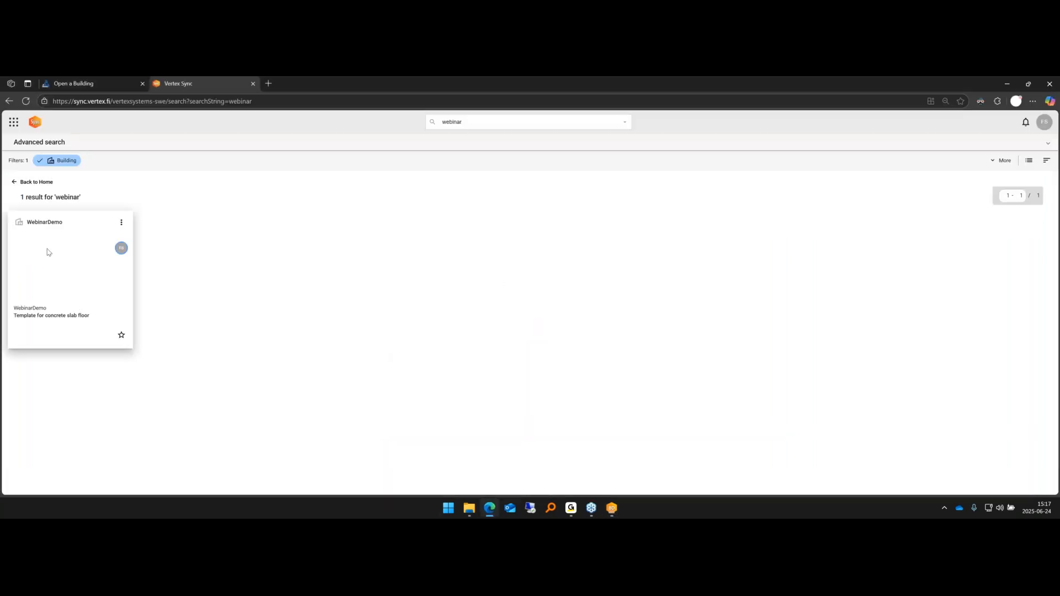
left_click(90, 237)
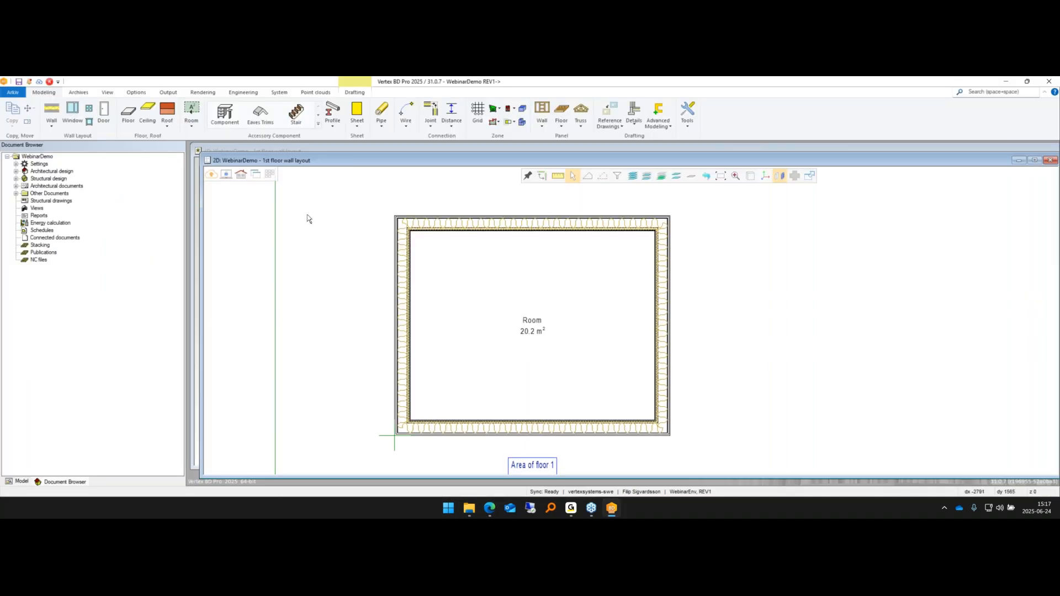
left_click(12, 92)
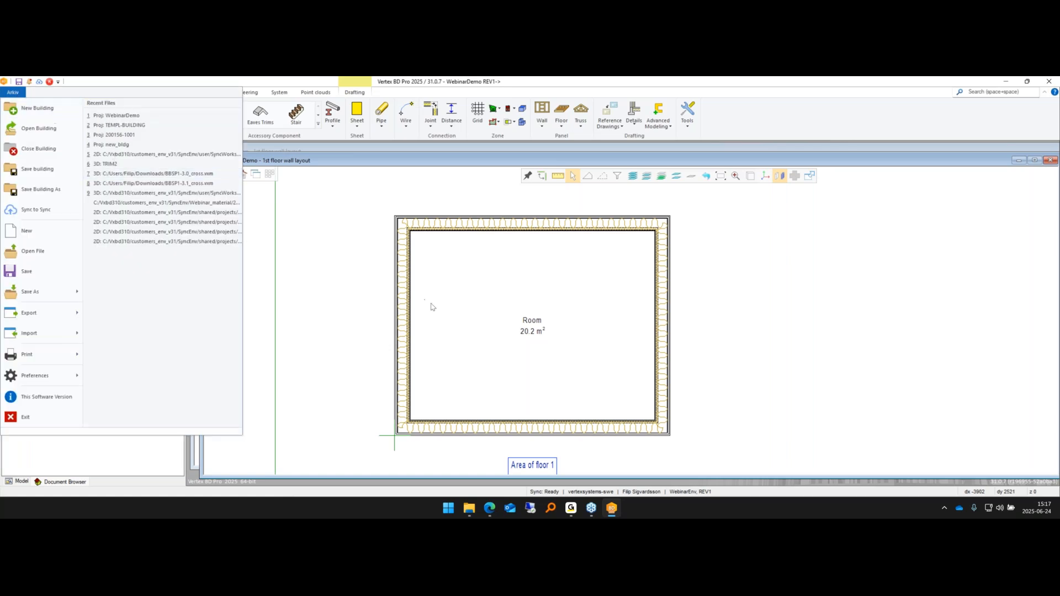
left_click(312, 260)
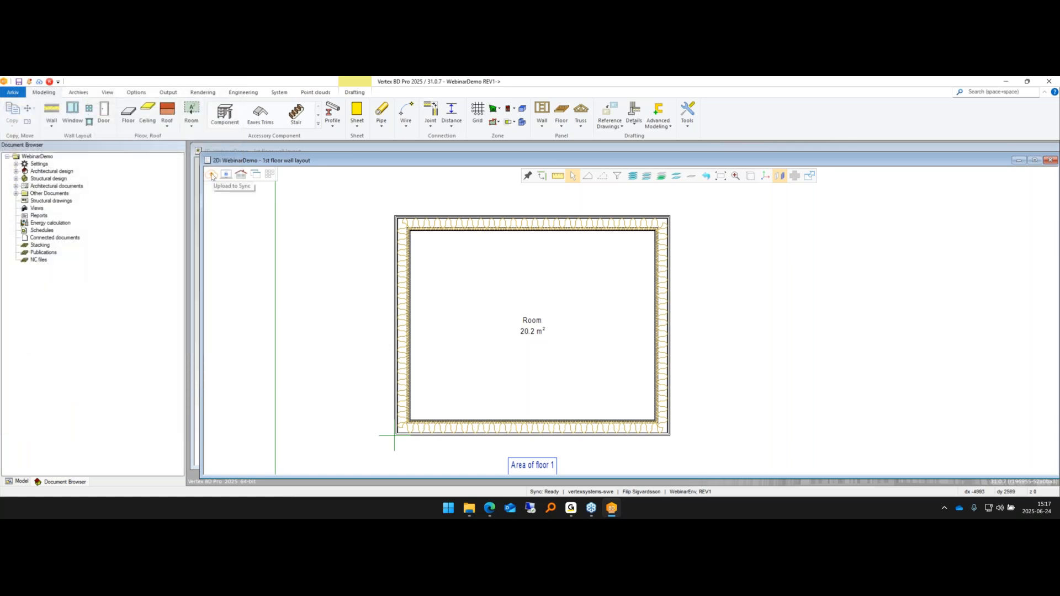
left_click(79, 92)
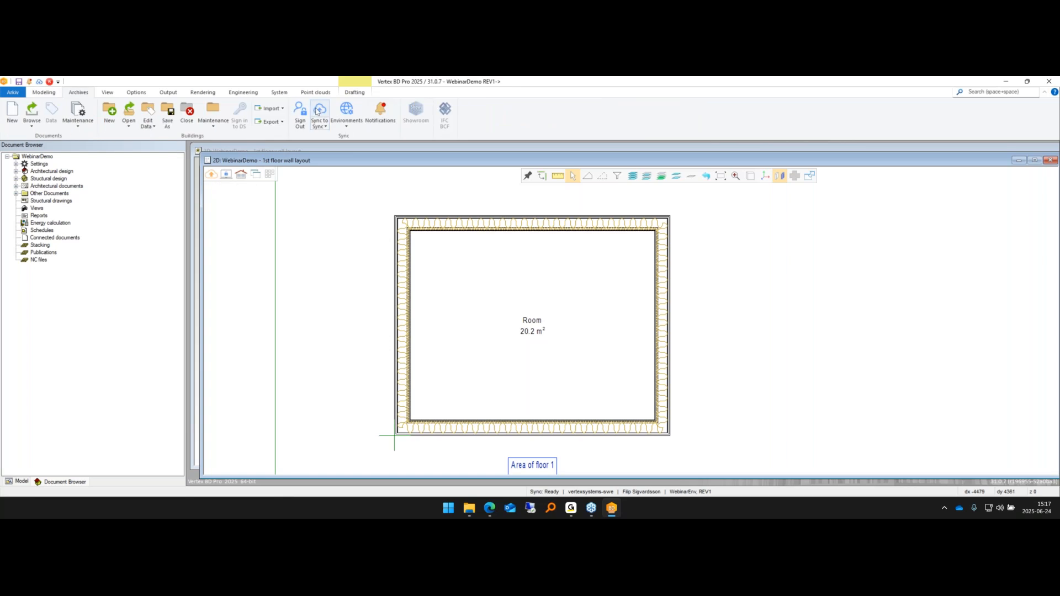
left_click(226, 175)
- Upload WebinarDemo to Sync as a new revision with the check-in comment "Added four walls" and close the upload log
left_click(212, 174)
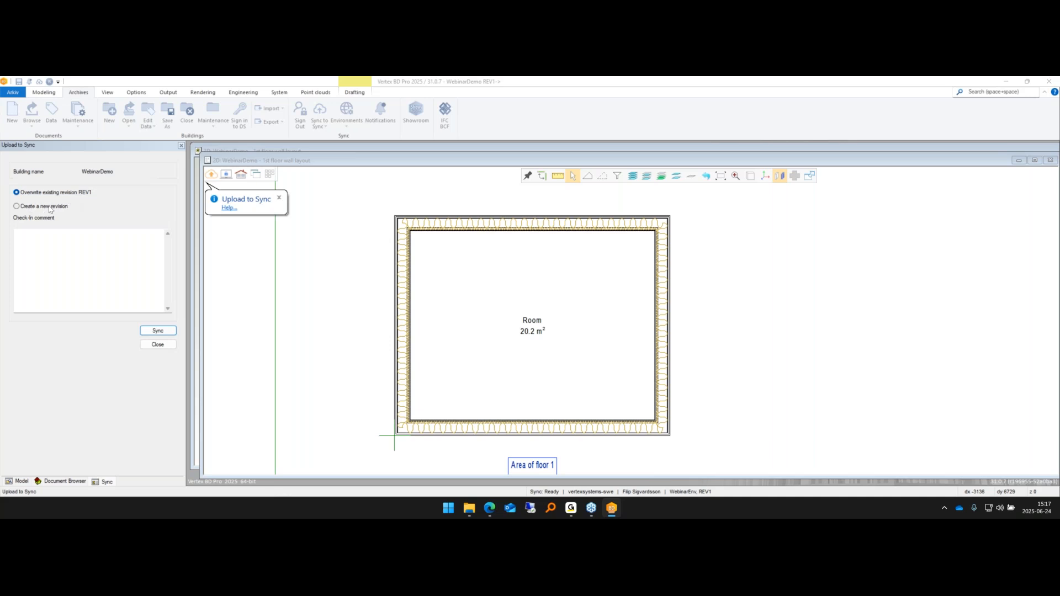
left_click(51, 209)
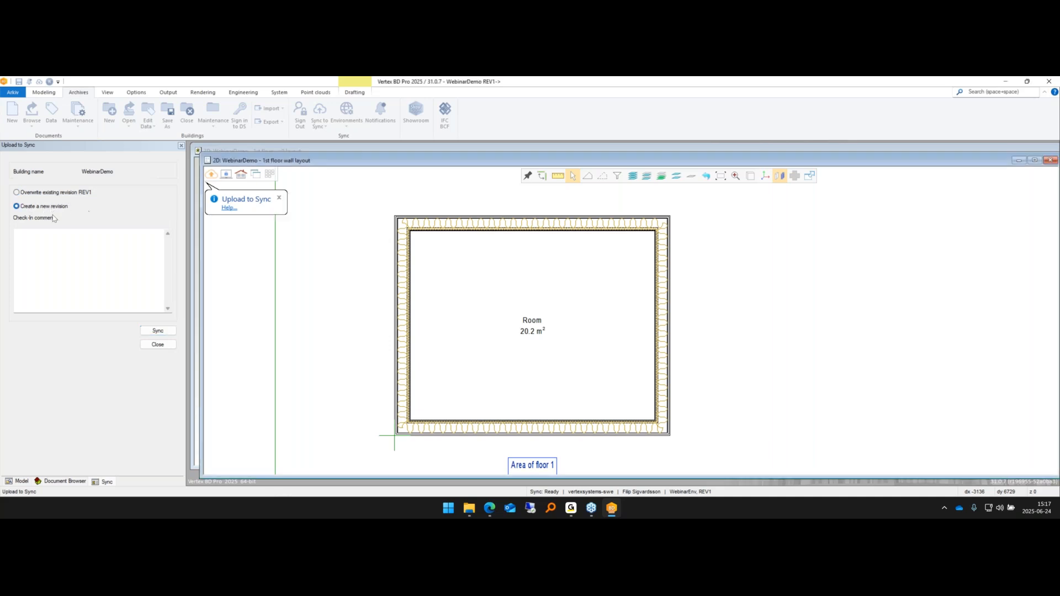
left_click(78, 245)
type("Added four walls")
left_click(158, 331)
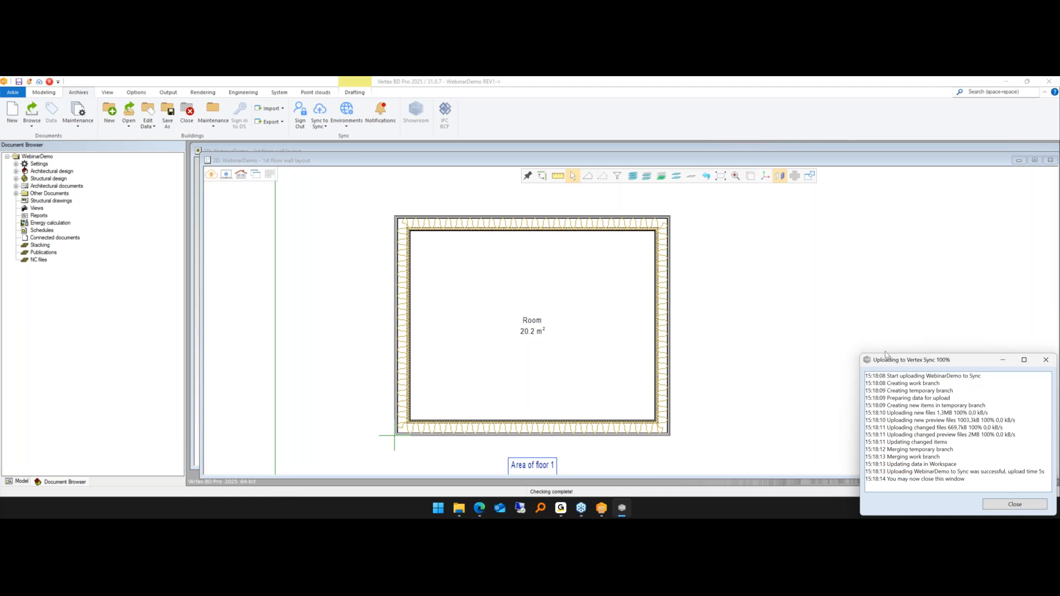
left_click_drag(887, 357, 443, 198)
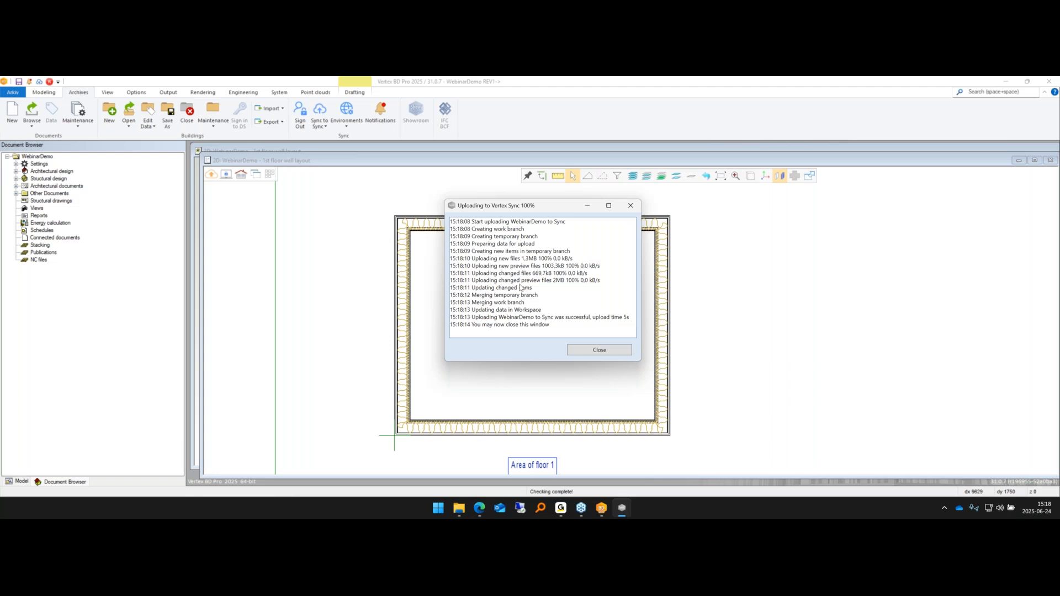
left_click(583, 352)
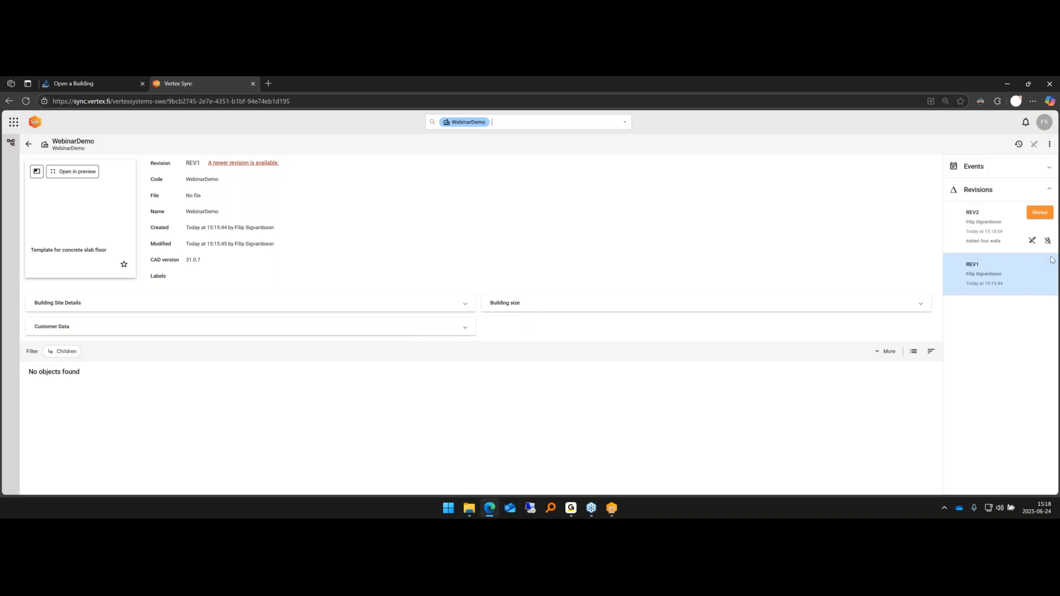
- Open revision REV2 of WebinarDemo in Vertex Sync in the browser and look through its files
left_click(972, 237)
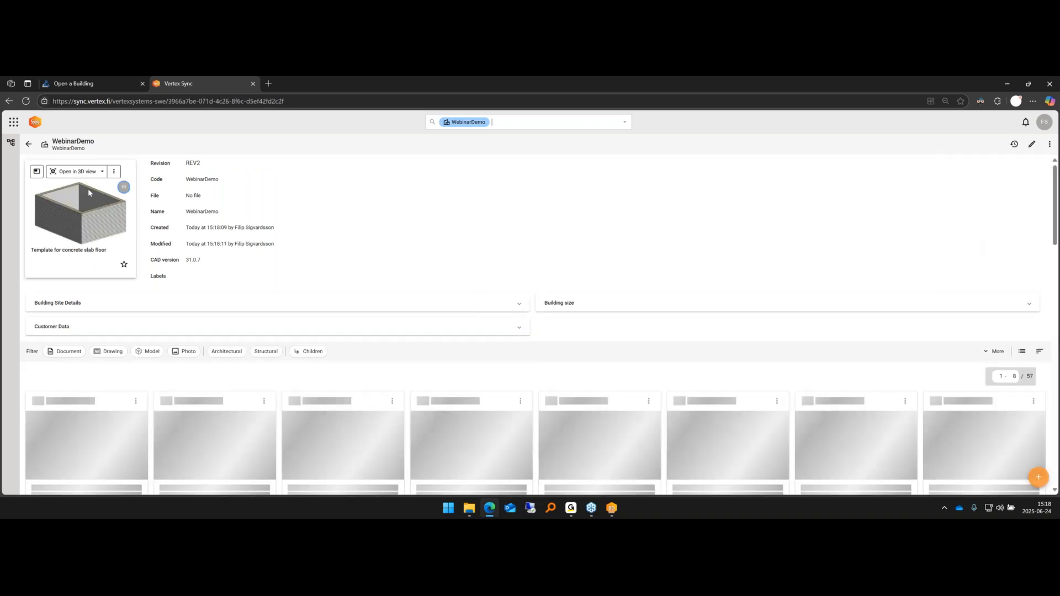
scroll(363, 314, "down", 1)
scroll(363, 314, "down", 5)
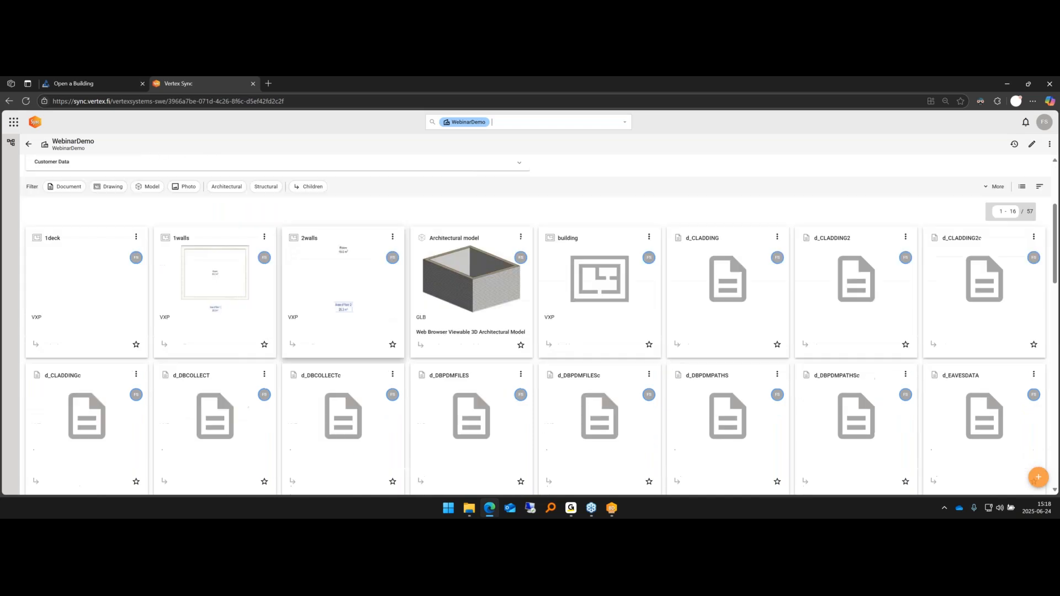
scroll(298, 320, "up", 4)
scroll(298, 319, "up", 3)
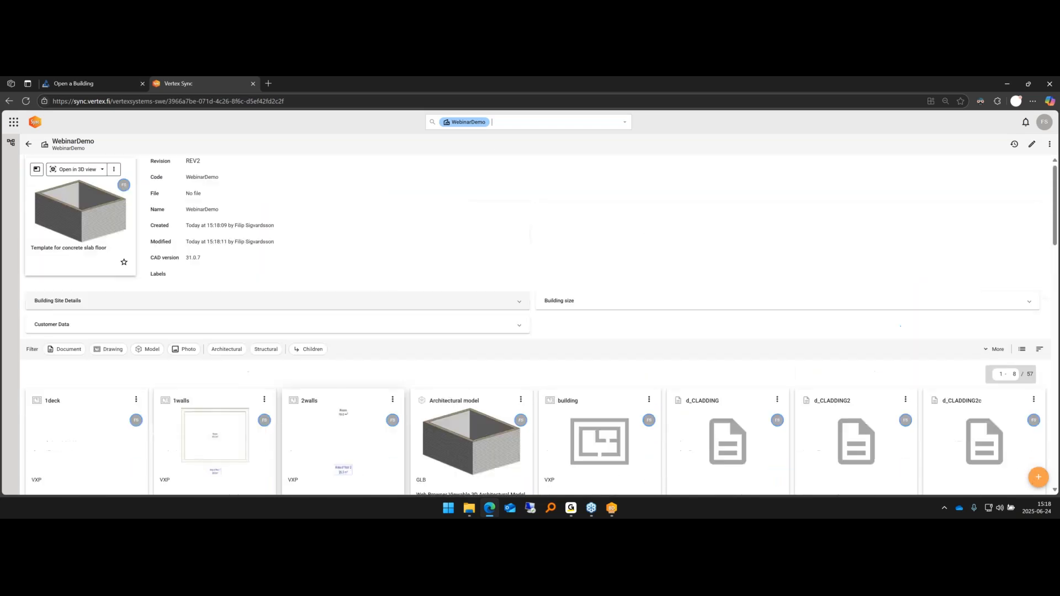
- Turn off superuser mode in the Vertex Sync preferences and reauthenticate with the saved account password
left_click(1044, 122)
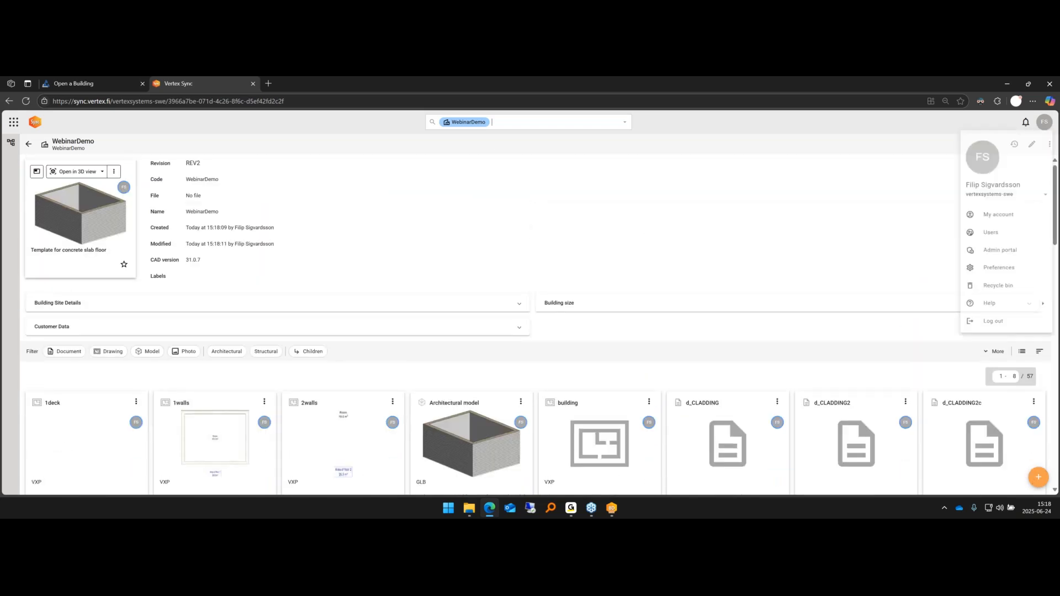
left_click(998, 268)
left_click(599, 368)
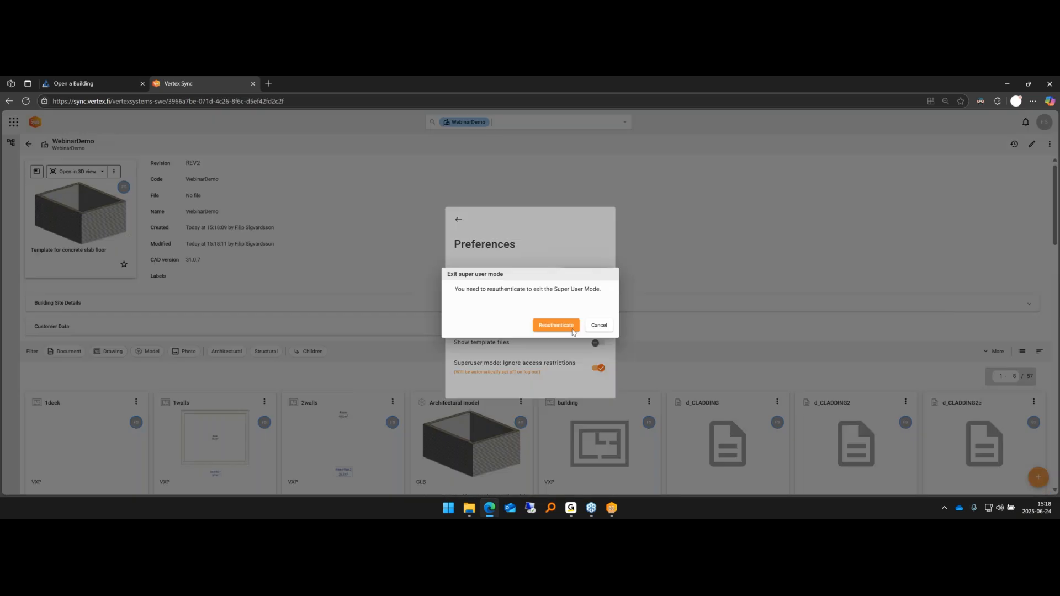
left_click(556, 325)
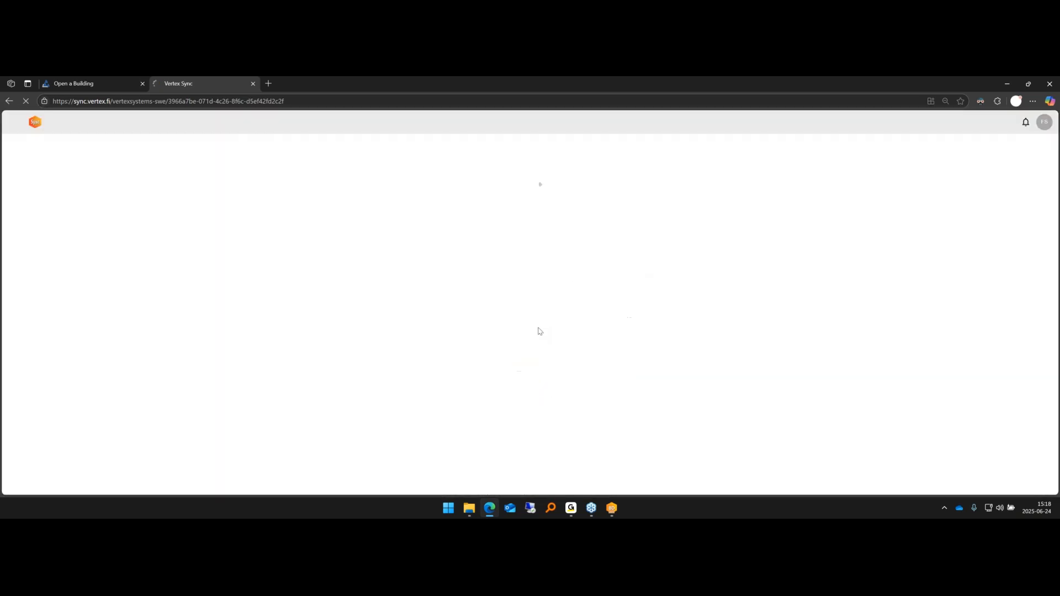
left_click(485, 284)
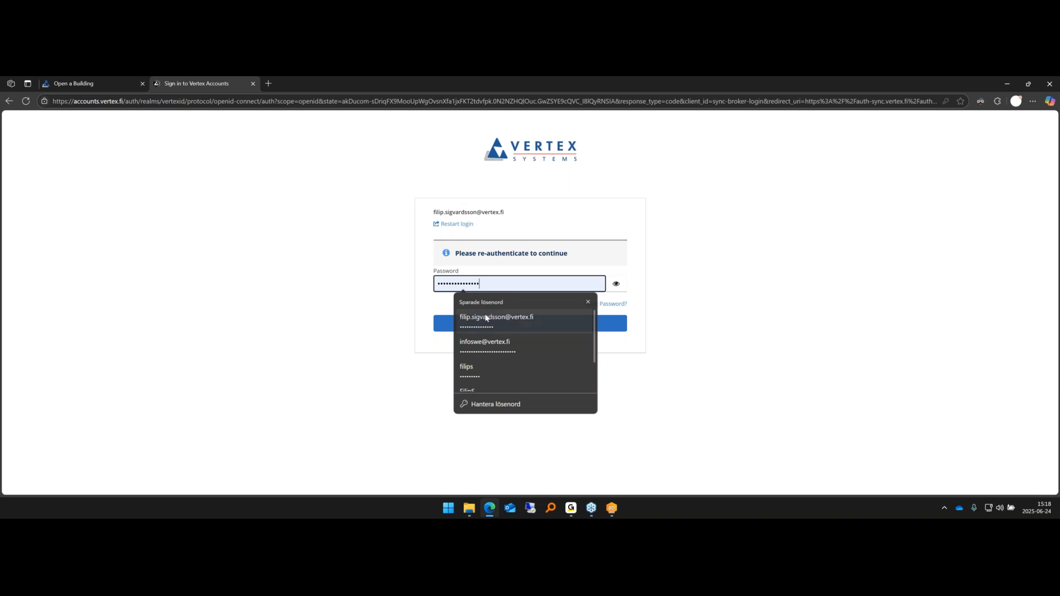
left_click(485, 314)
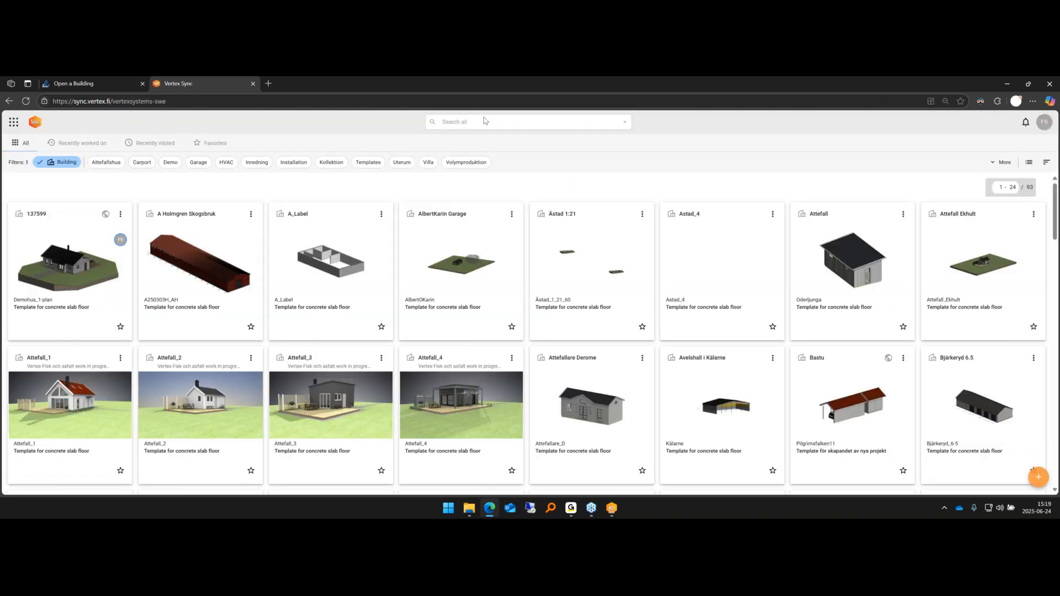
- Search Vertex Sync for "webinar", open WebinarDemo and examine its drawings and models from 1deck to Framing model
left_click(485, 121)
type("webinar")
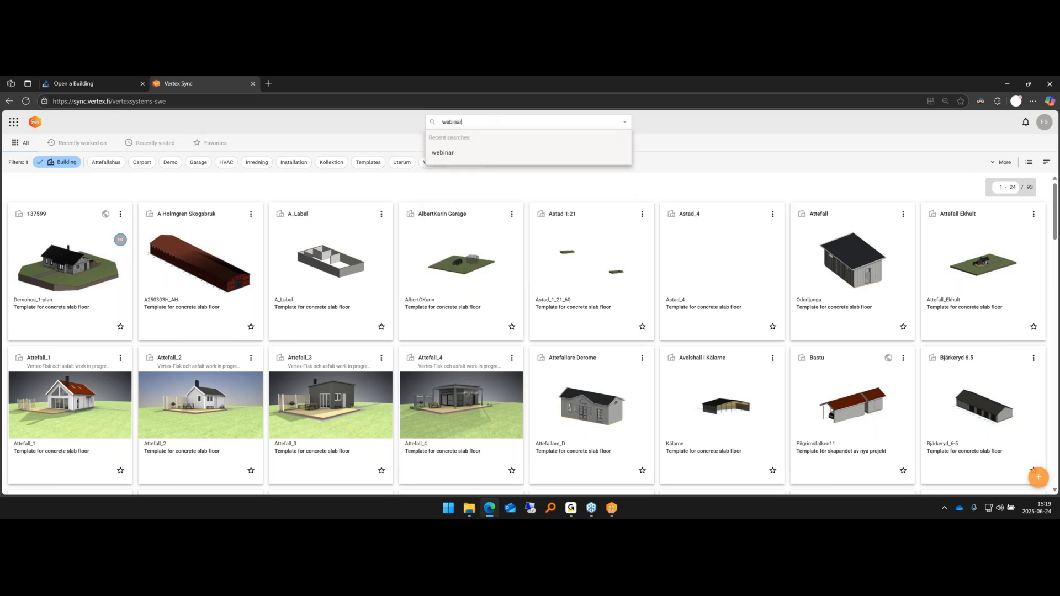
key("Return")
left_click(86, 227)
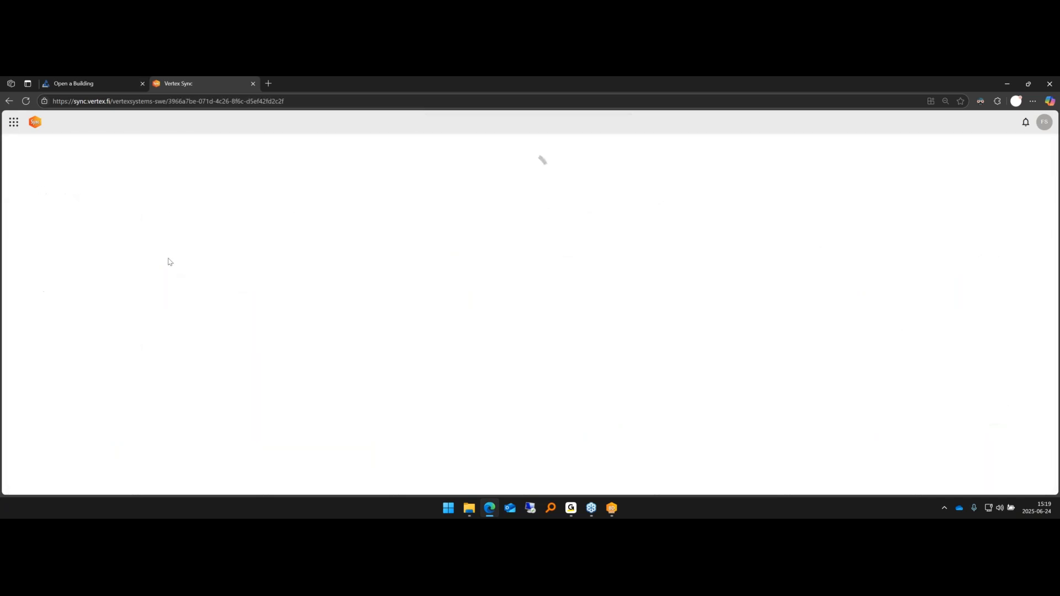
scroll(738, 348, "down", 1)
scroll(737, 348, "down", 2)
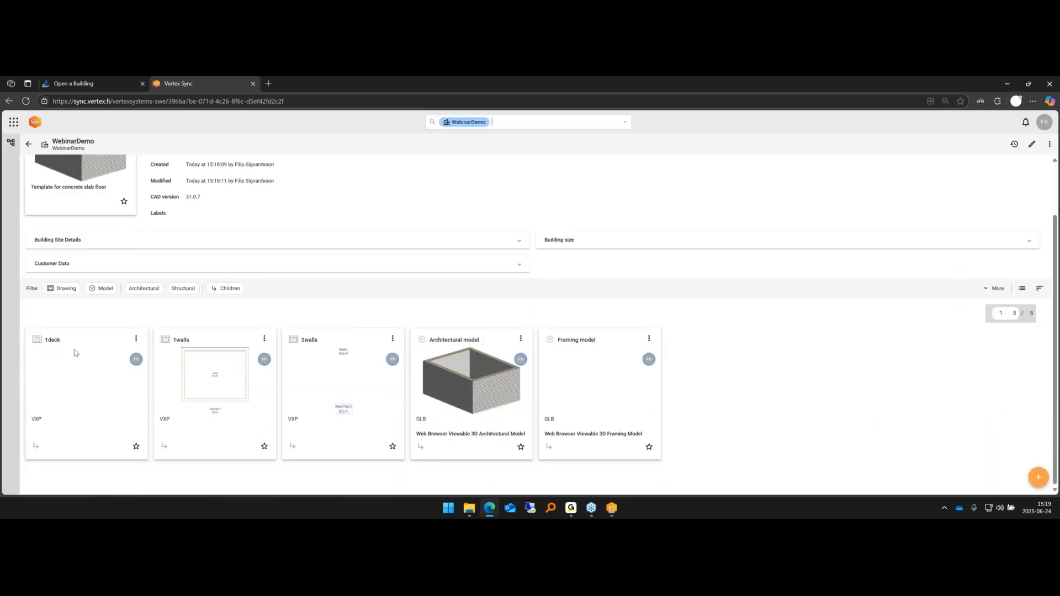
left_click(93, 345)
left_click(579, 346, "shift")
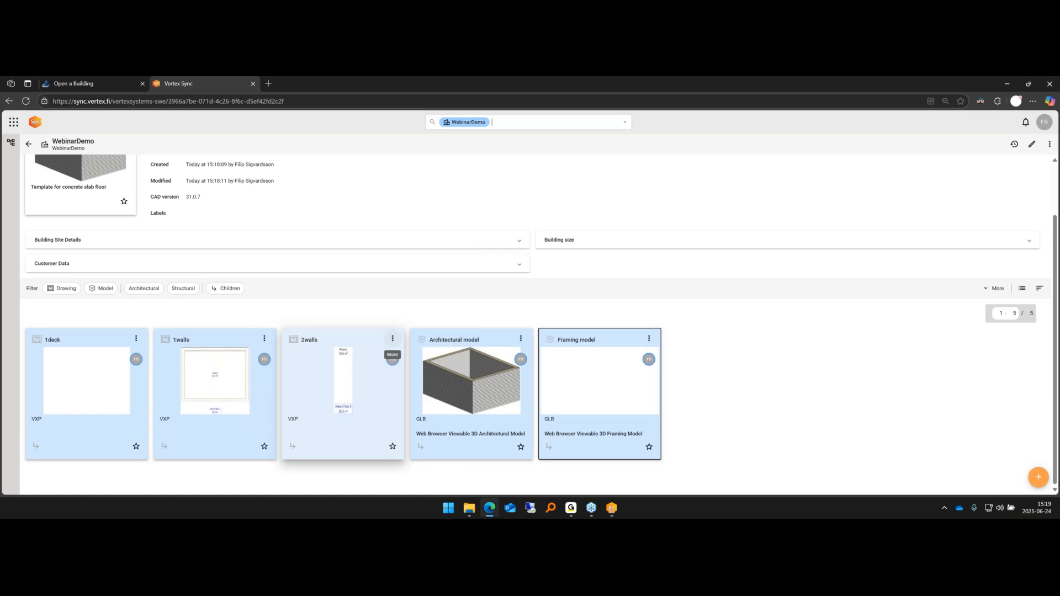
left_click(711, 351)
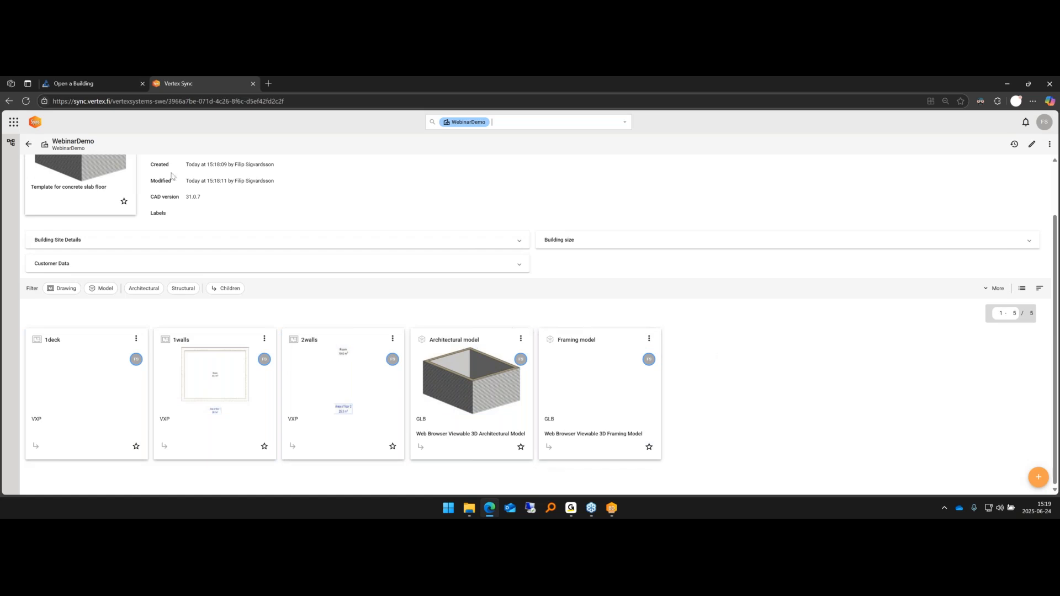
- Search Vertex Sync for "demohus", open the Demohus building and look through its drawings, models, photos and NC outputs
left_click(35, 124)
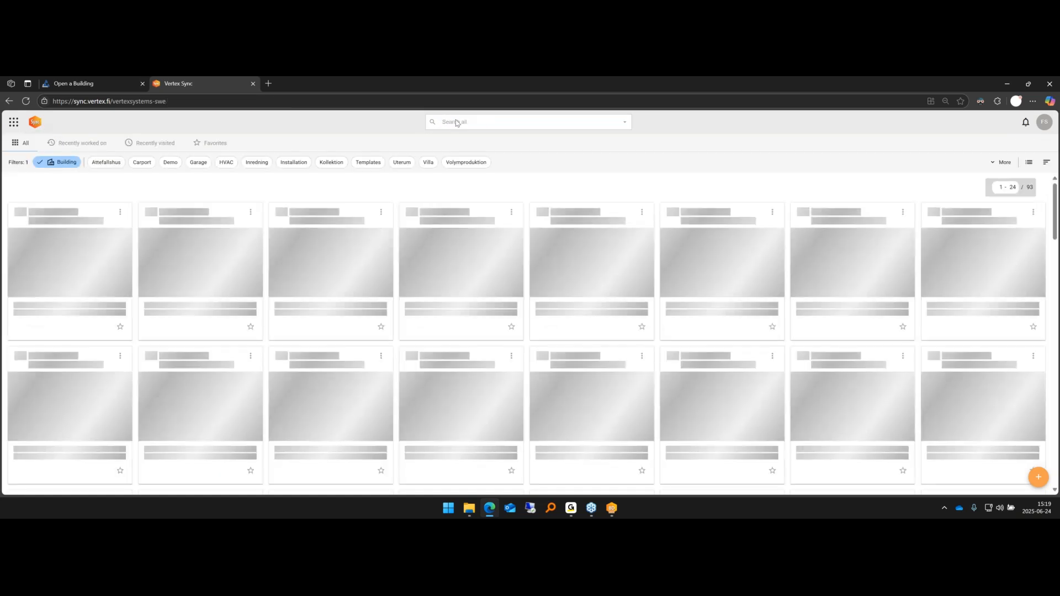
type("demohus")
key("Return")
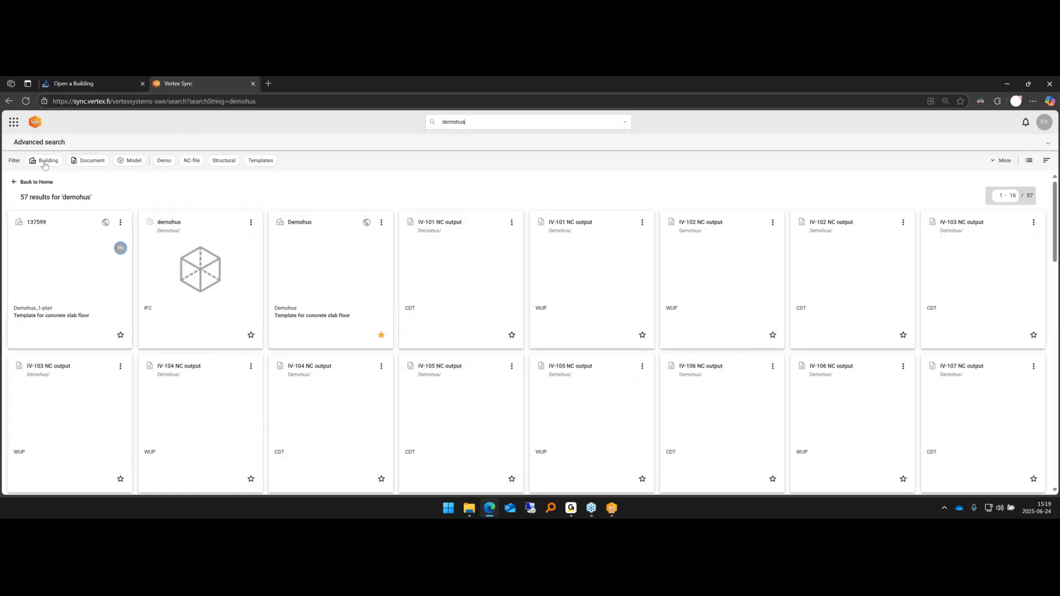
left_click(328, 232)
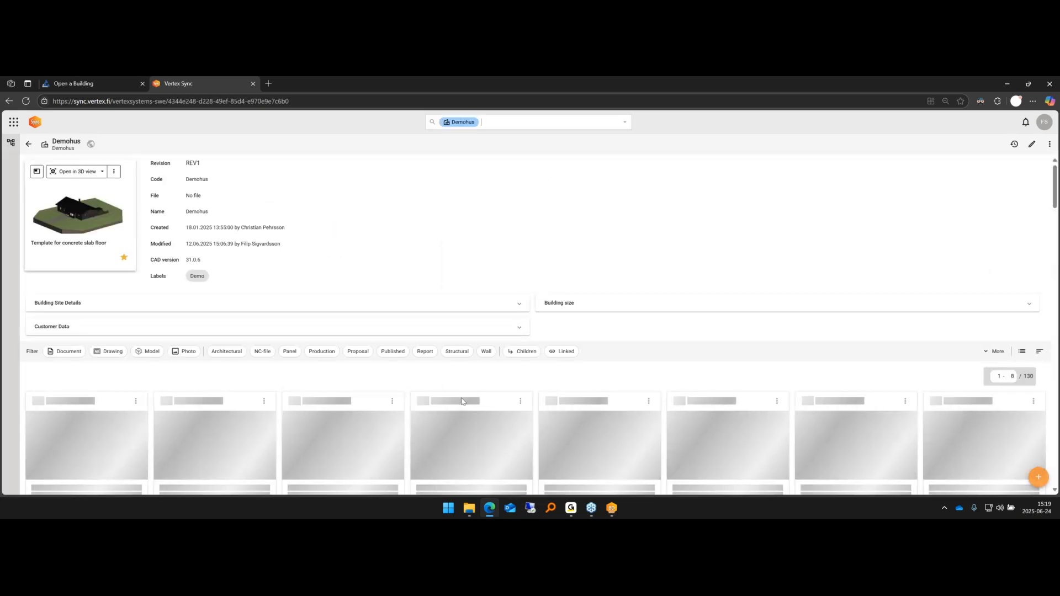
scroll(463, 403, "down", 1)
scroll(463, 402, "down", 4)
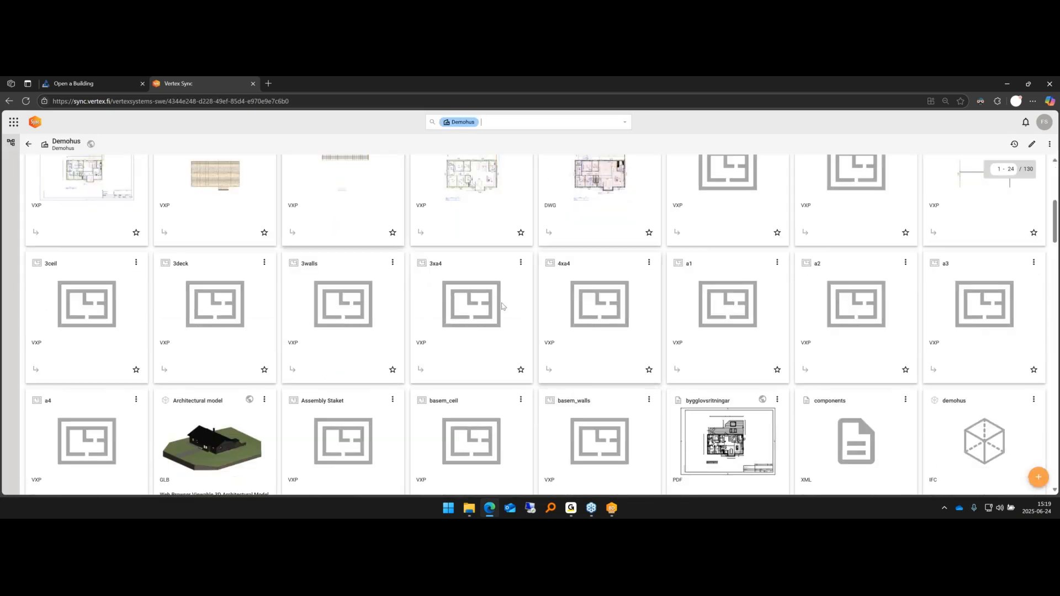
scroll(518, 313, "down", 3)
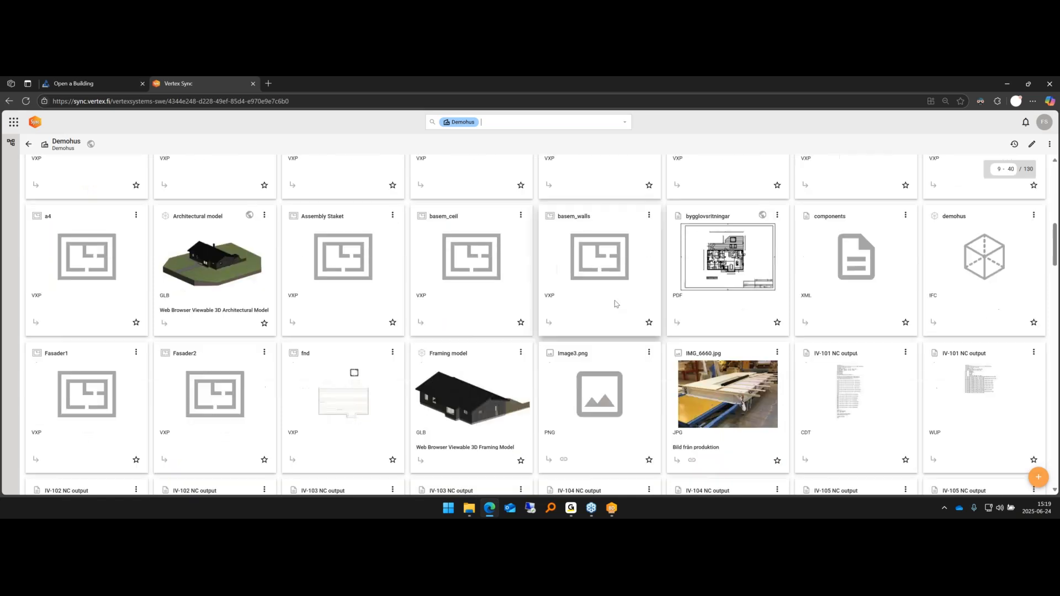
scroll(518, 313, "down", 4)
scroll(518, 314, "up", 10)
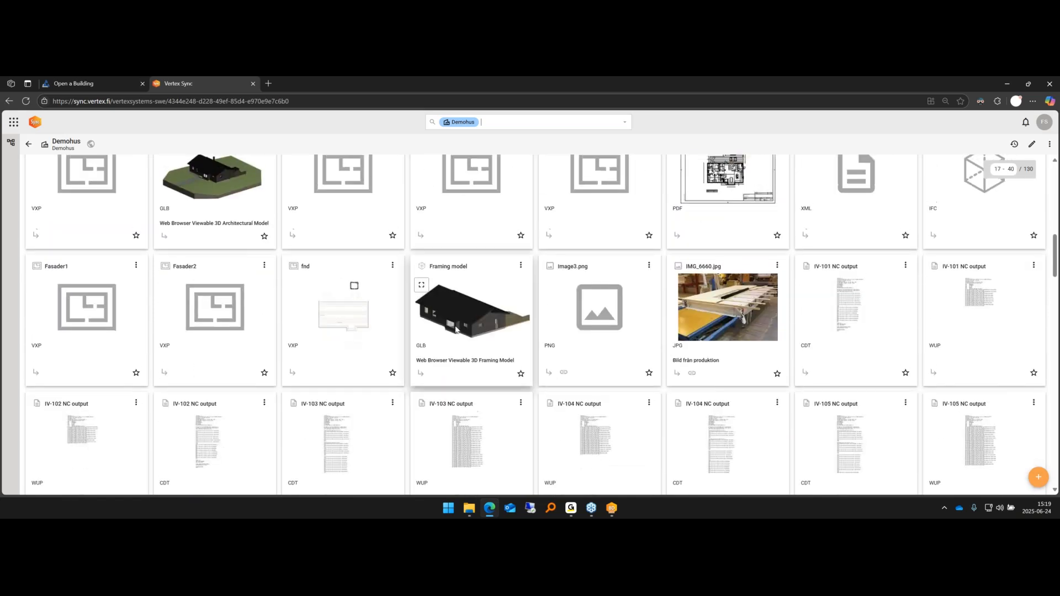
scroll(518, 314, "up", 1)
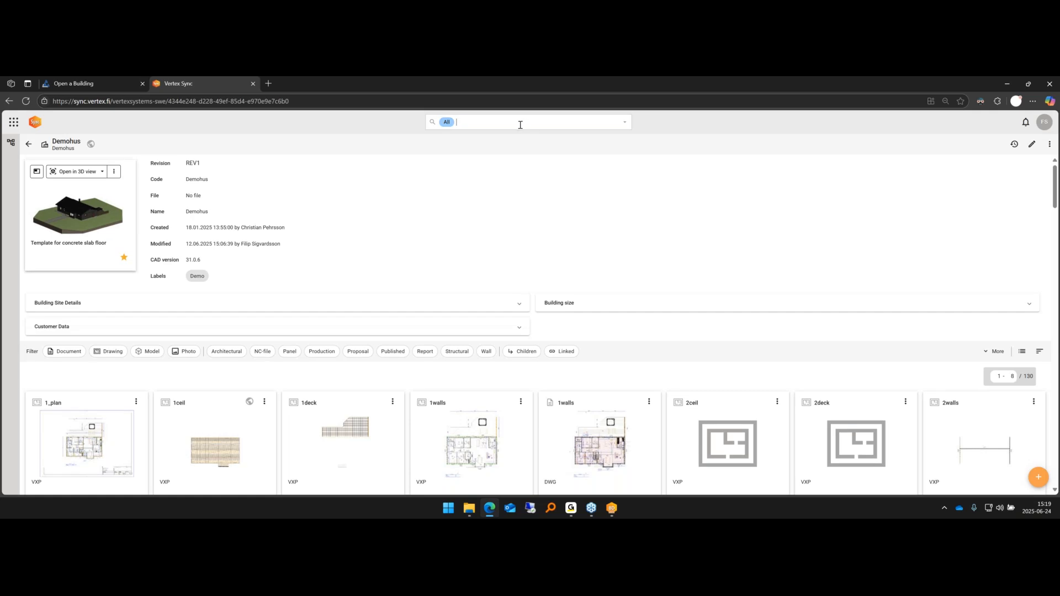
- Search all of Vertex Sync for "webinar" and return to WebinarDemo to review its details and files
type("webinar")
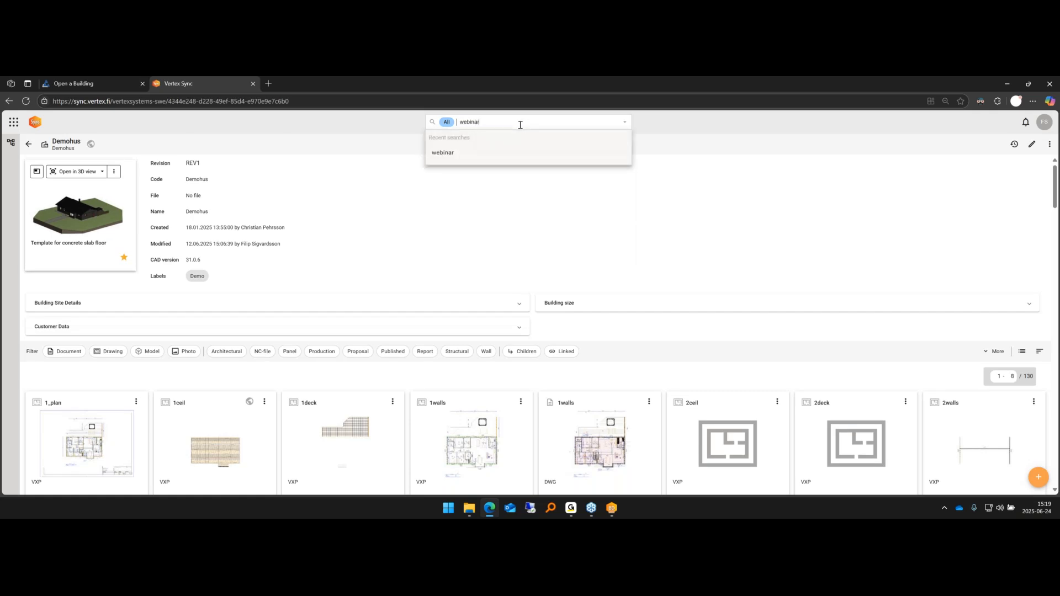
key("Return")
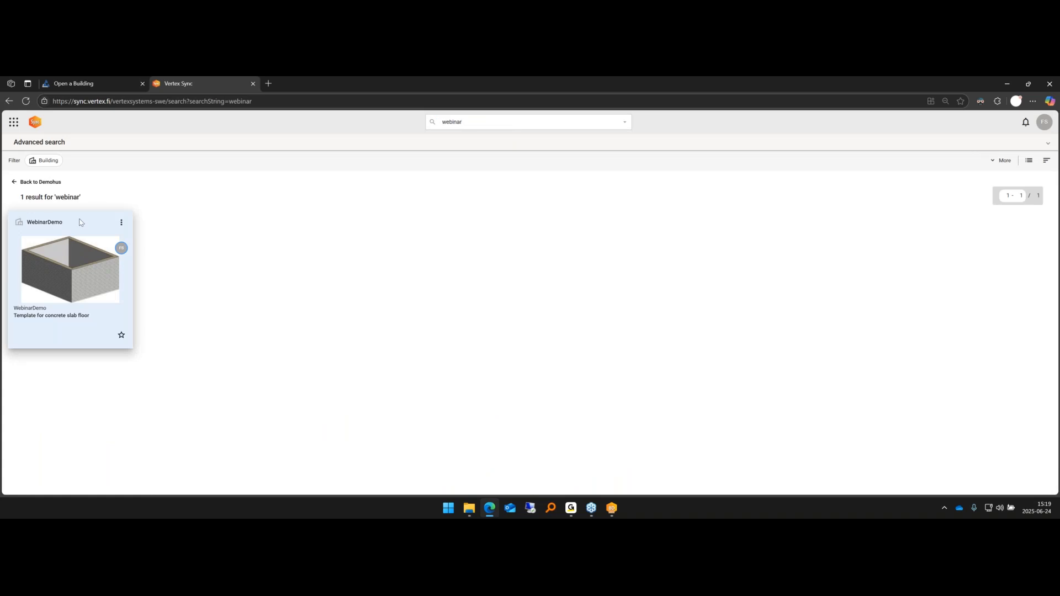
left_click(80, 223)
scroll(189, 378, "down", 1)
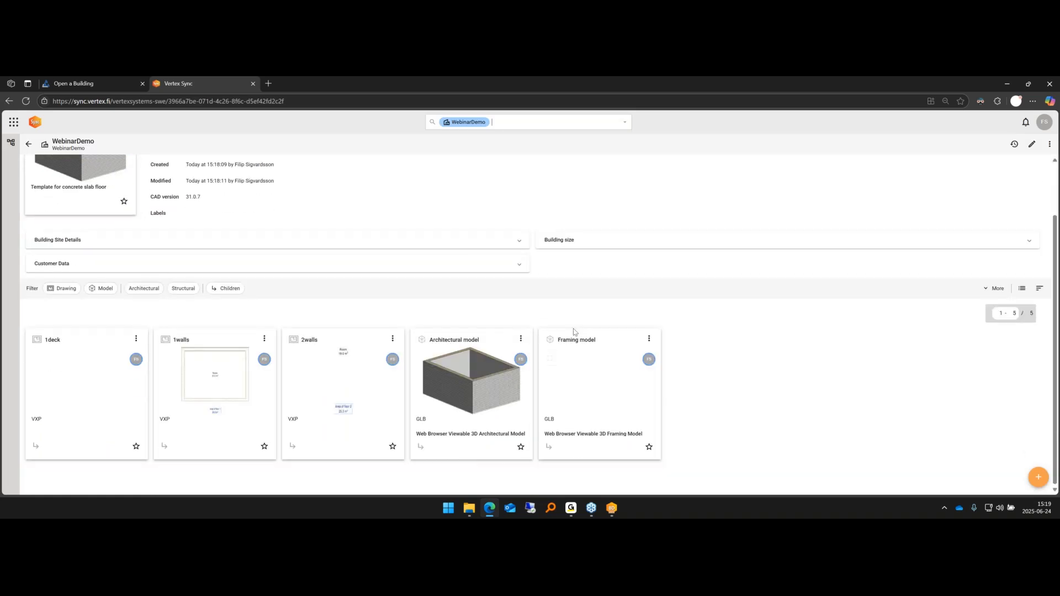
scroll(465, 421, "up", 1)
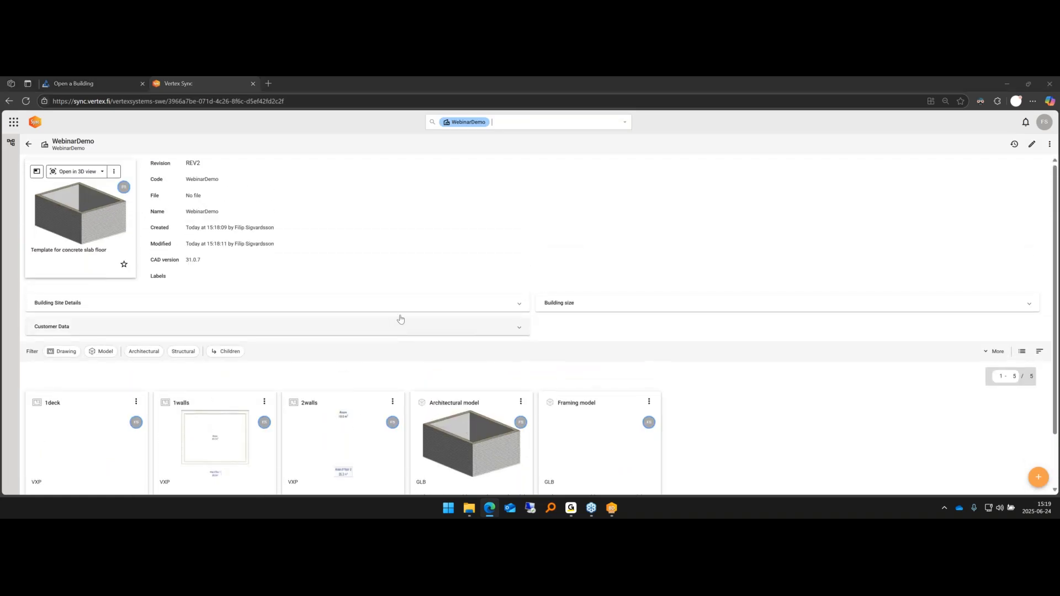
- Switch to Vertex BD and show the Sync revisions of WebinarDemo
key("alt+Tab")
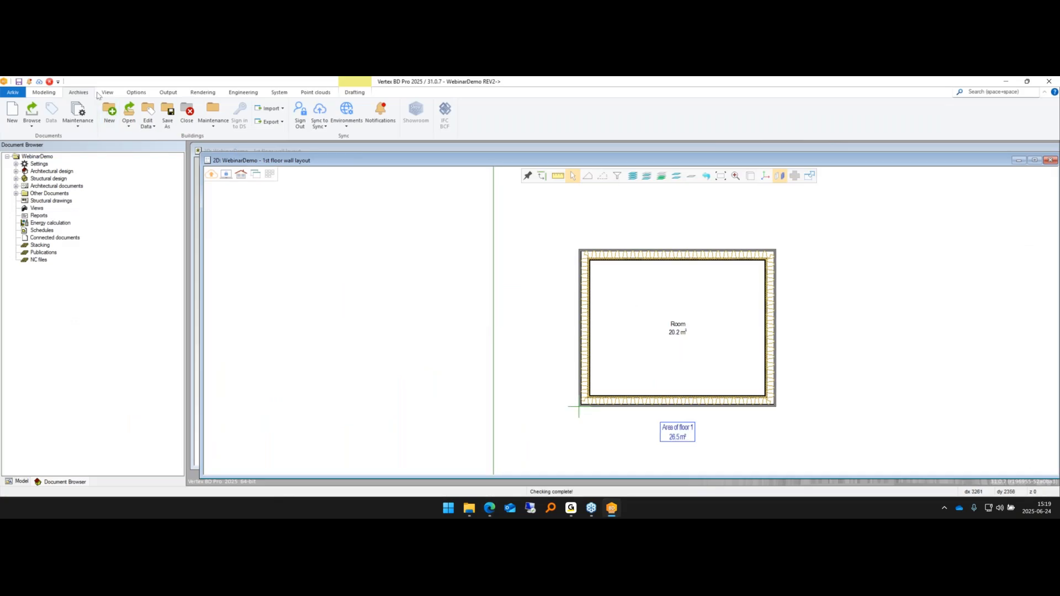
left_click(319, 125)
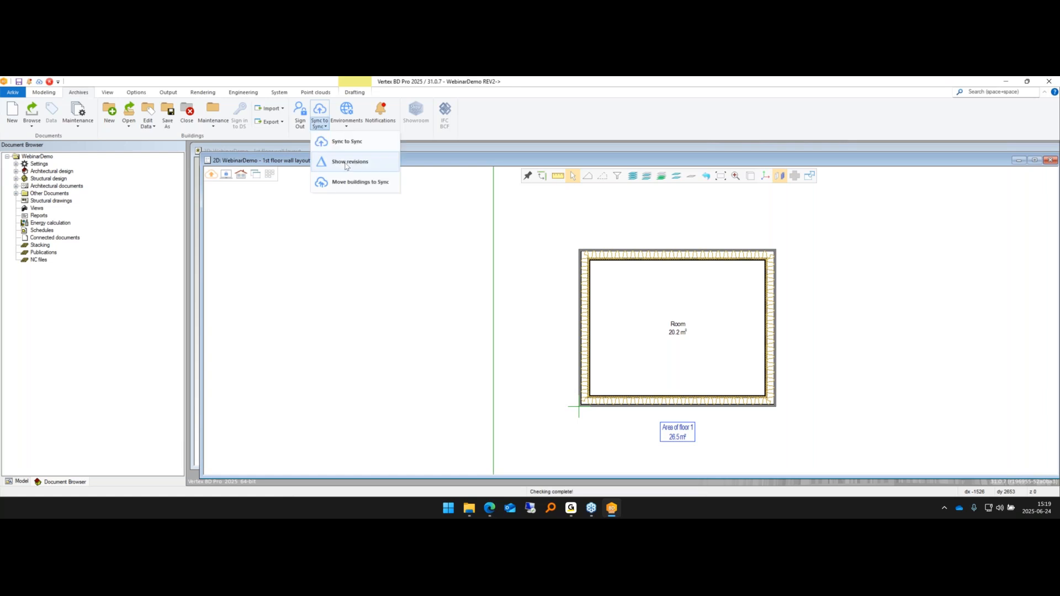
left_click(350, 162)
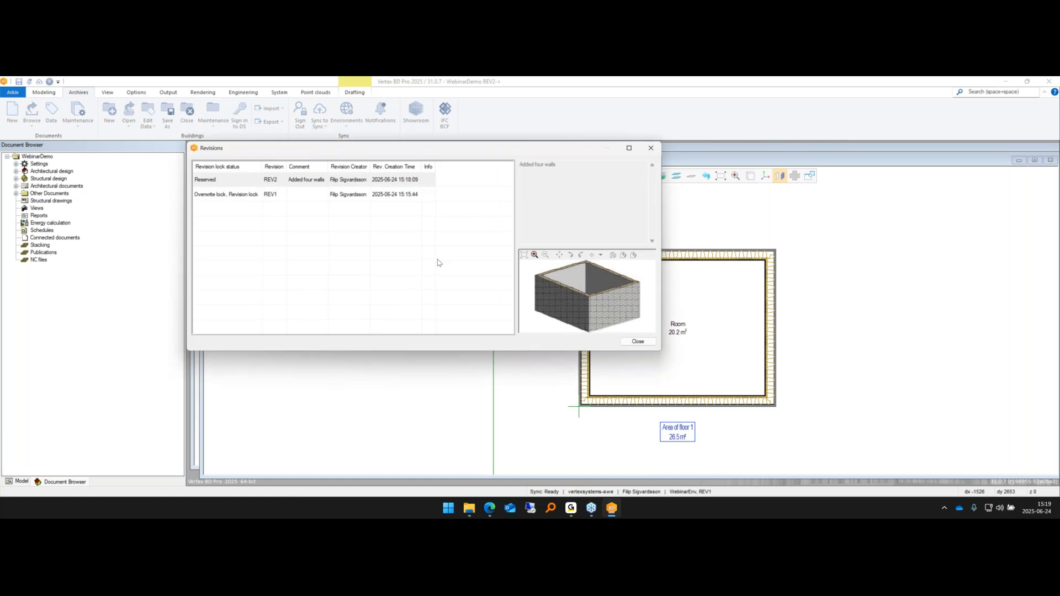
- Close the revisions list and review WebinarDemo's revisions together with its local saves
left_click(637, 342)
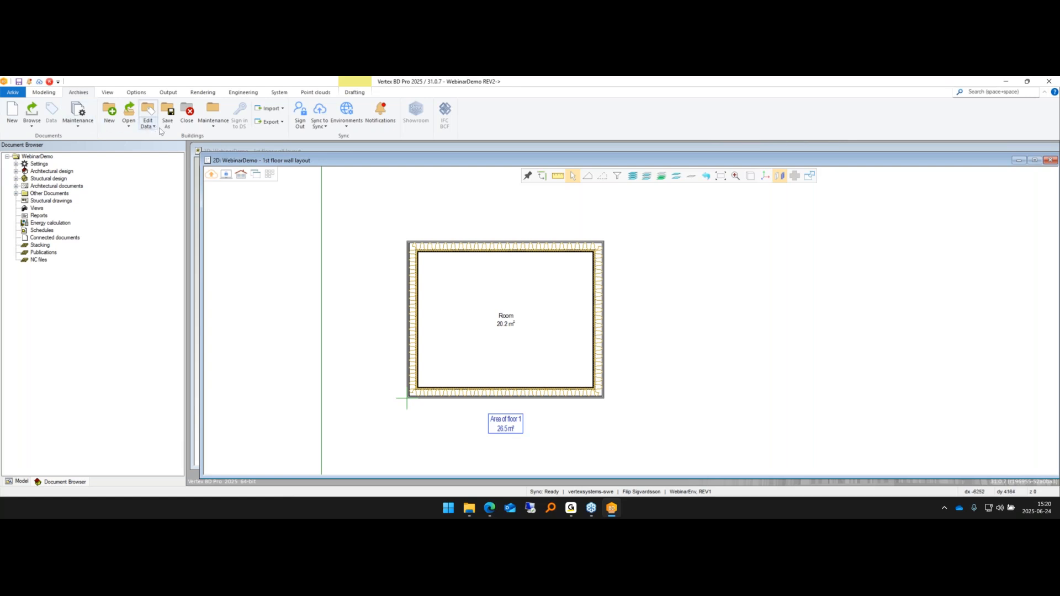
left_click(214, 116)
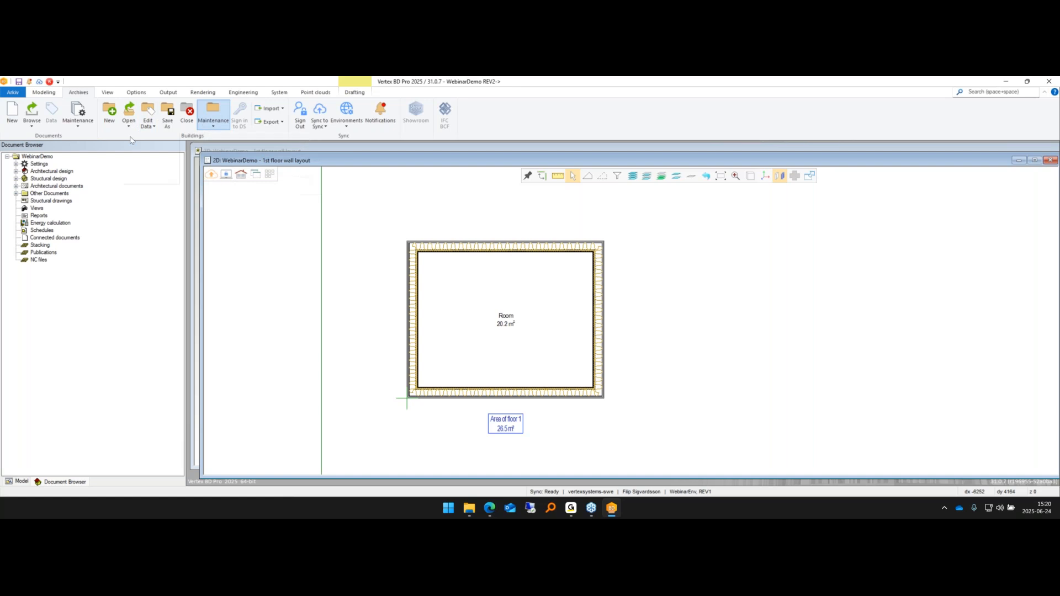
left_click(130, 129)
left_click(160, 166)
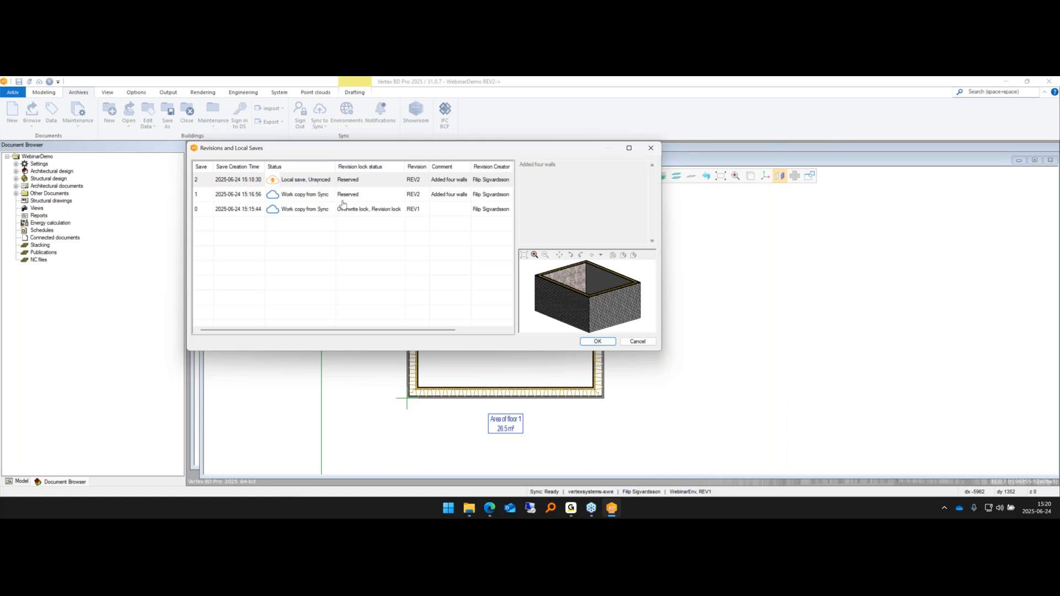
left_click(638, 342)
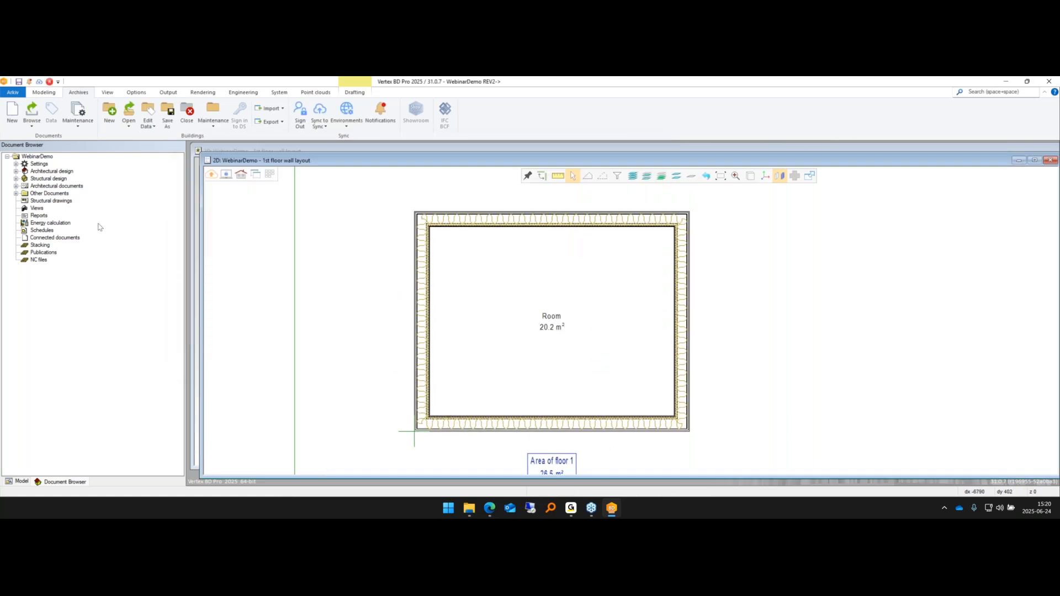
- Add the 1st floor sheet from the sheet library to the Sheets of WebinarDemo's Architectural documents
left_click(16, 186)
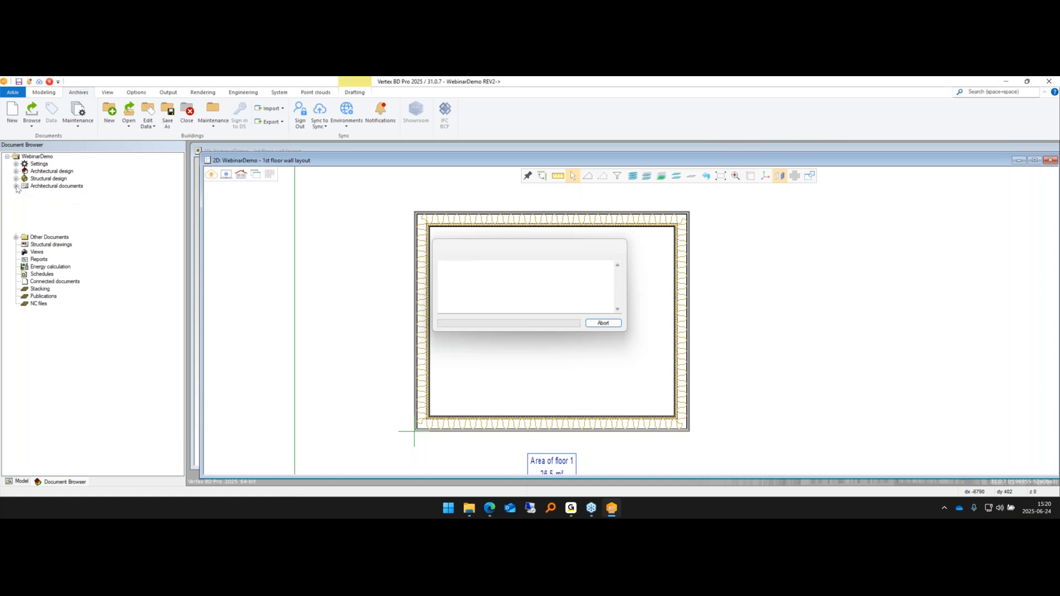
left_click(24, 194)
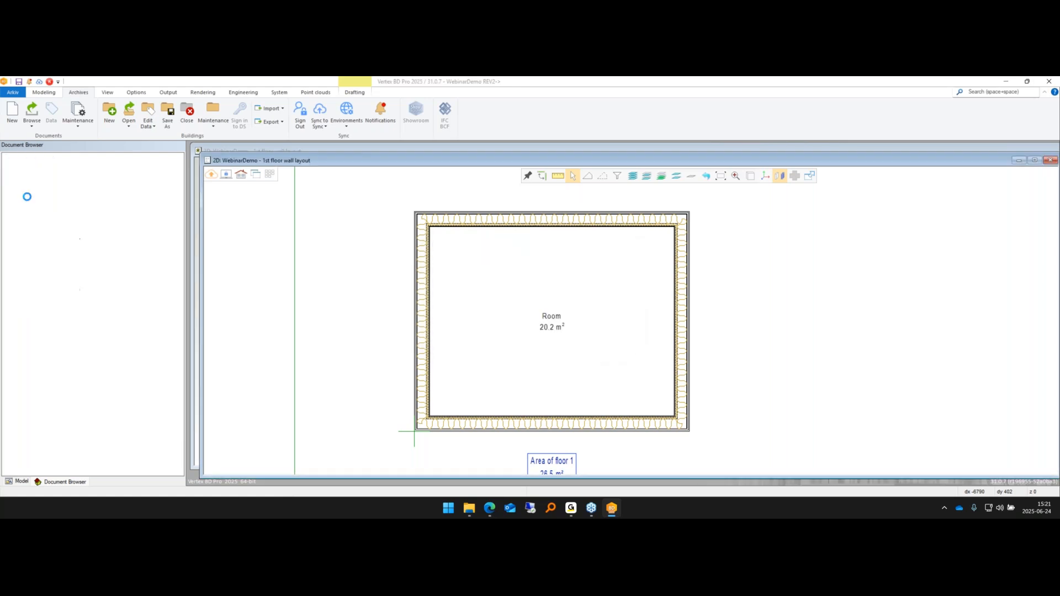
right_click(49, 237)
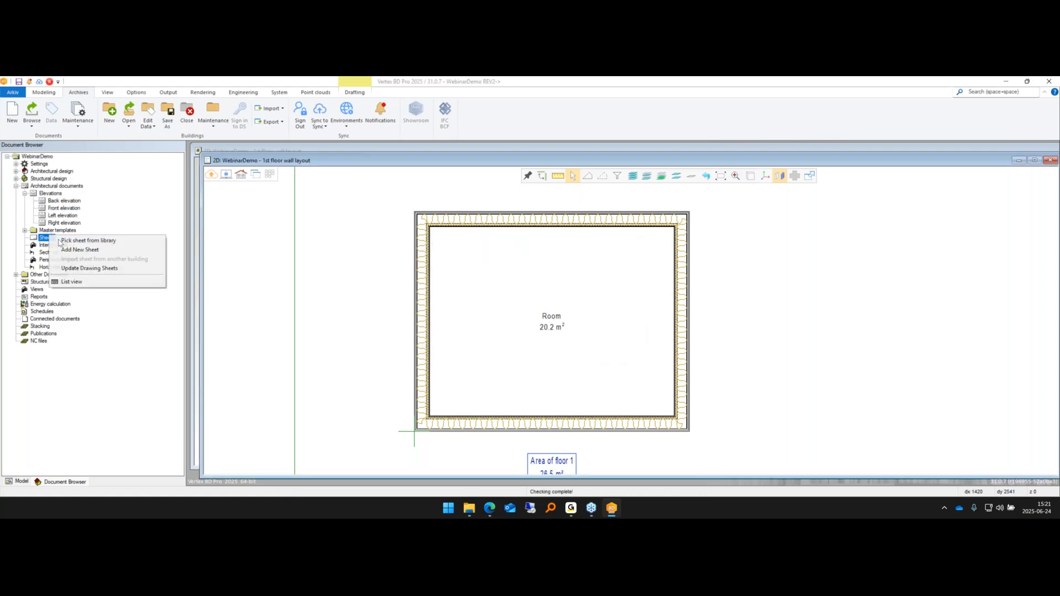
left_click(87, 240)
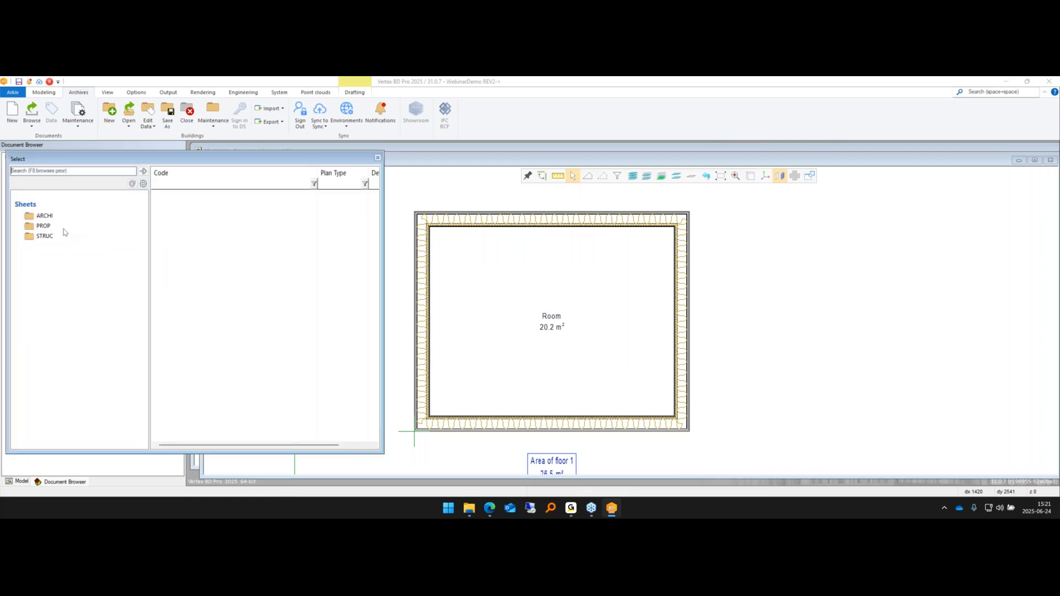
left_click(45, 215)
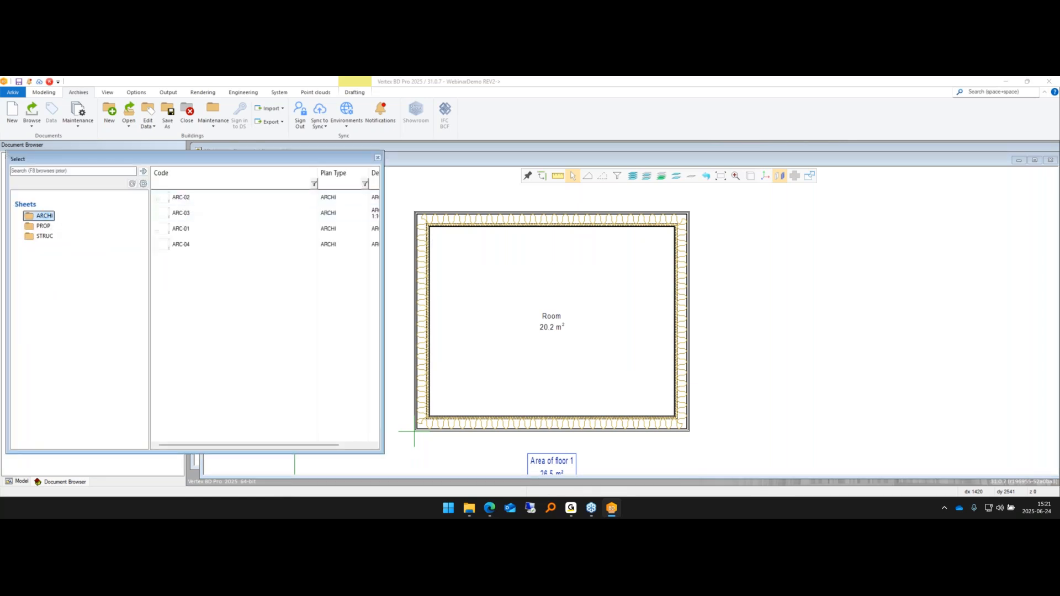
left_click(41, 226)
left_click(44, 236)
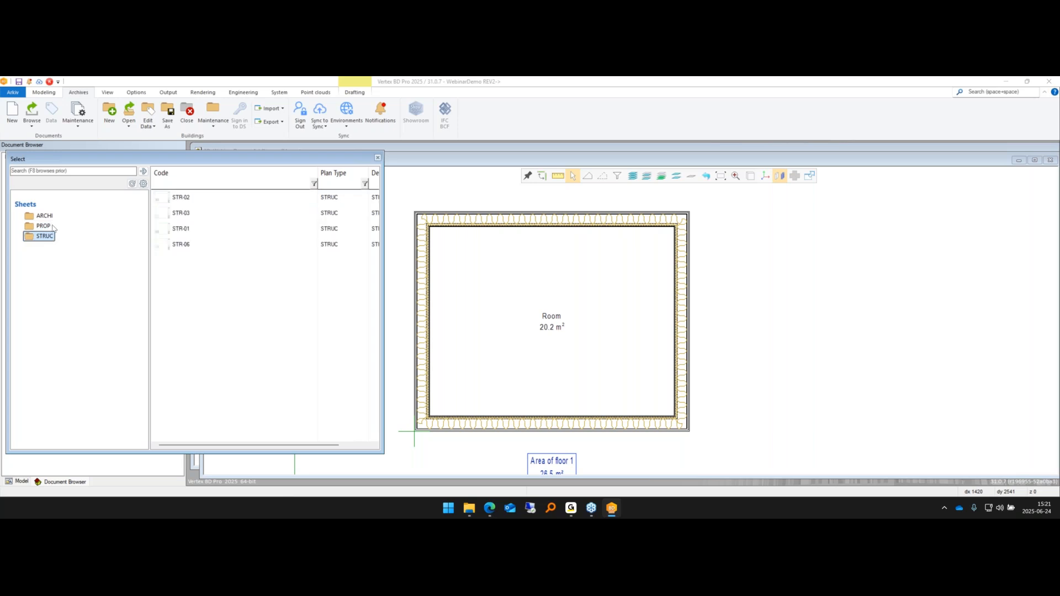
double_click(208, 197)
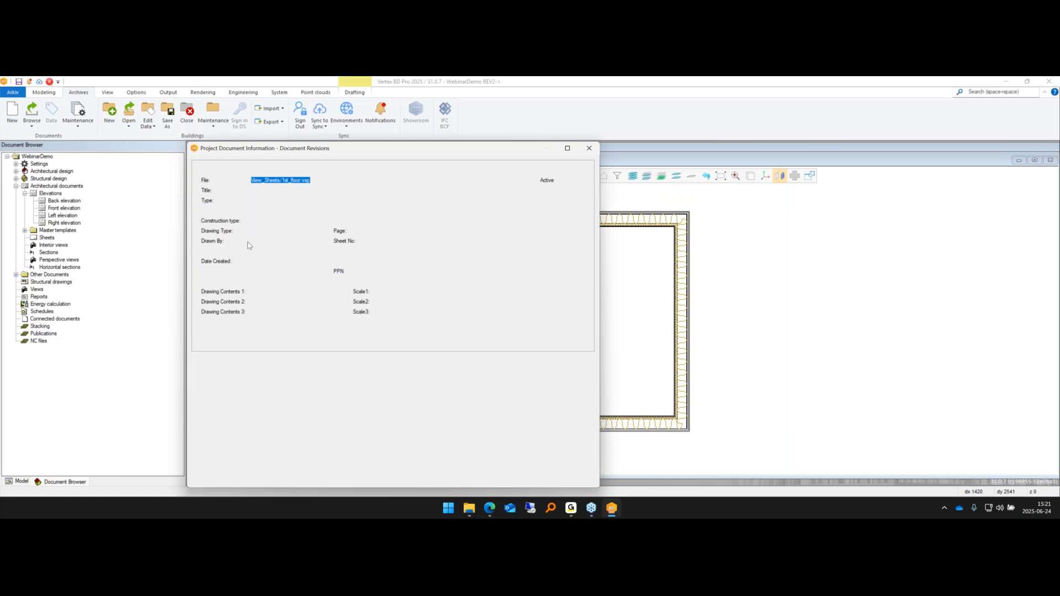
left_click(536, 480)
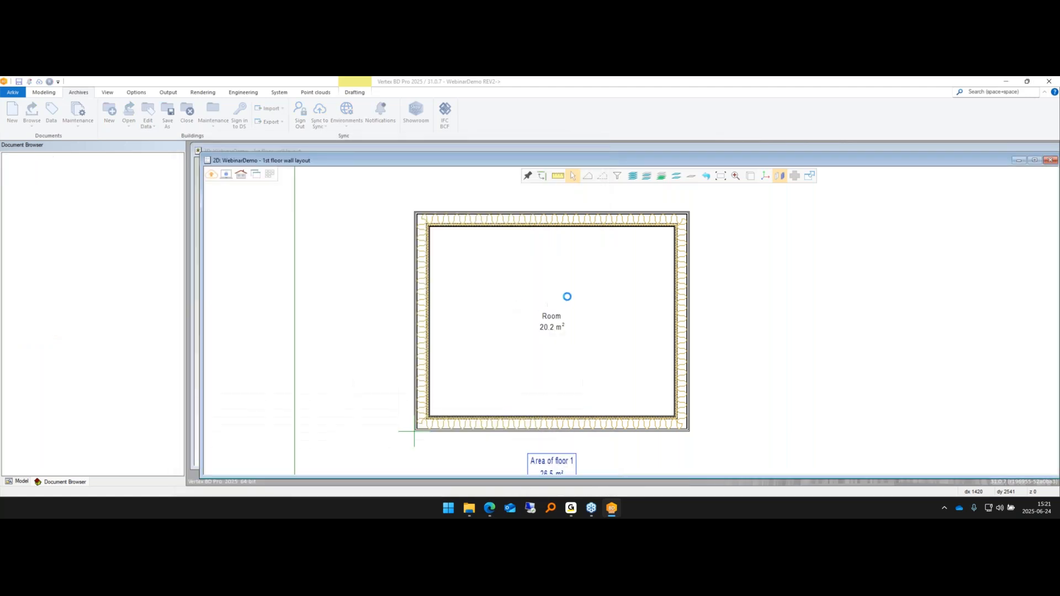
mouse_move(496, 291)
middle_mouse_down()
mouse_move(445, 276)
mouse_move(456, 279)
middle_mouse_up()
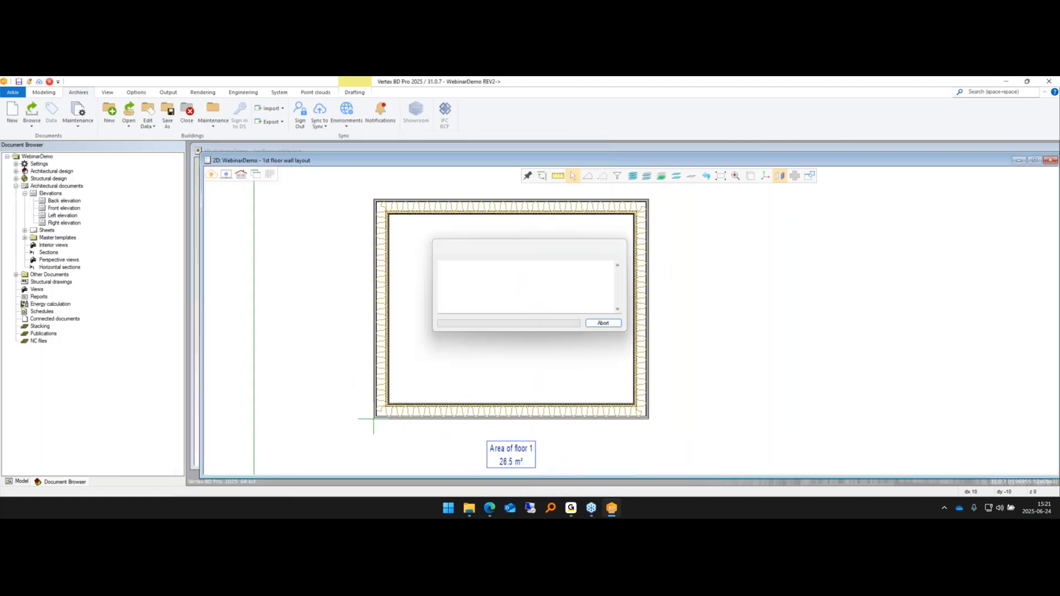
- Switch to Vertex Sync and import YV LSV anslutning.dwg from the Jun24-2025_BD-Efficiency folder into WebinarDemo as a drawing
mouse_move(491, 508)
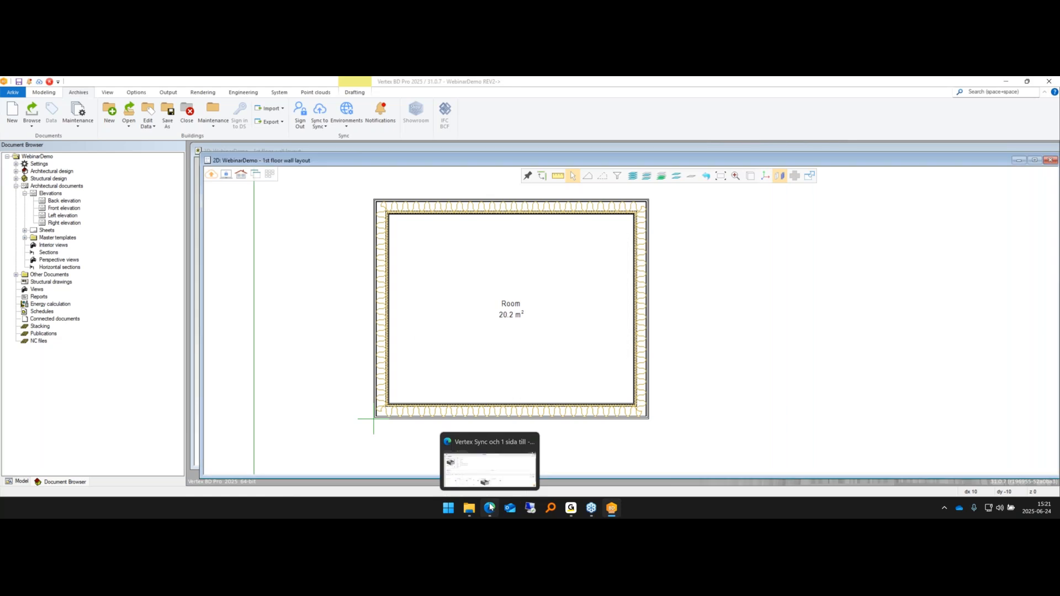
left_click(491, 508)
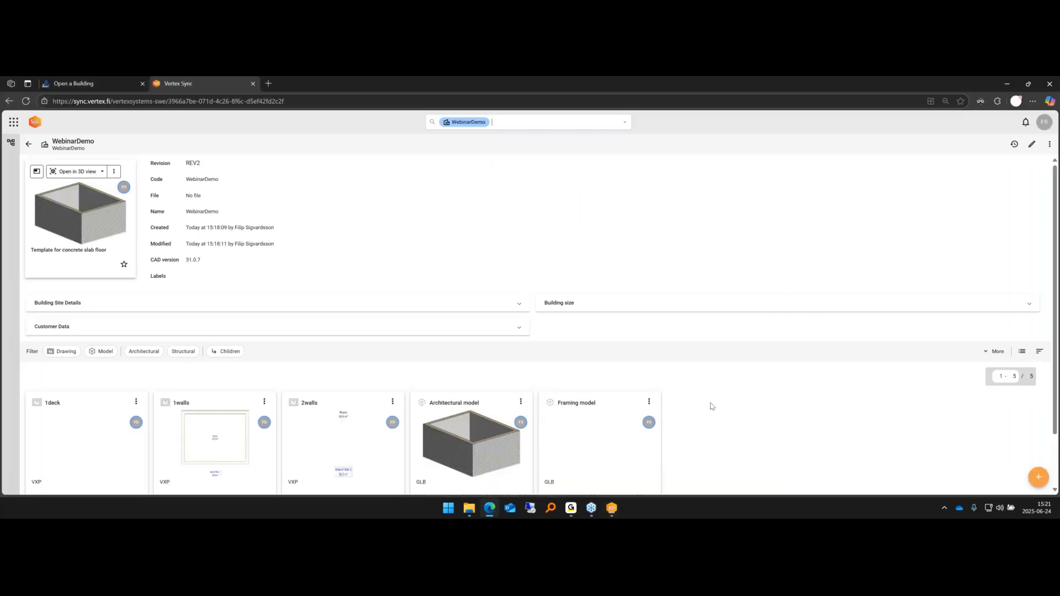
scroll(712, 406, "down", 2)
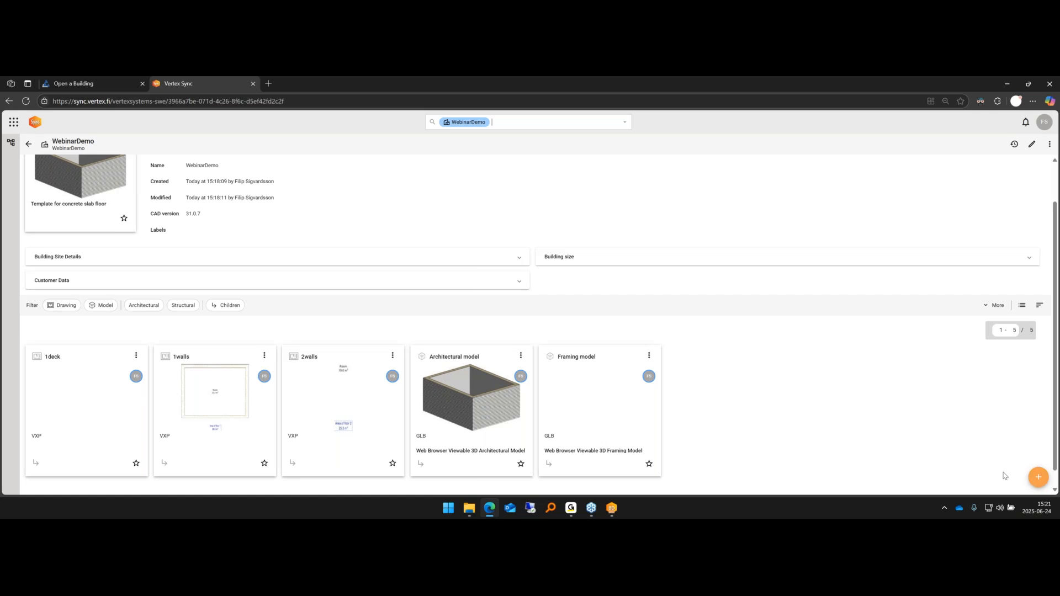
left_click(1040, 481)
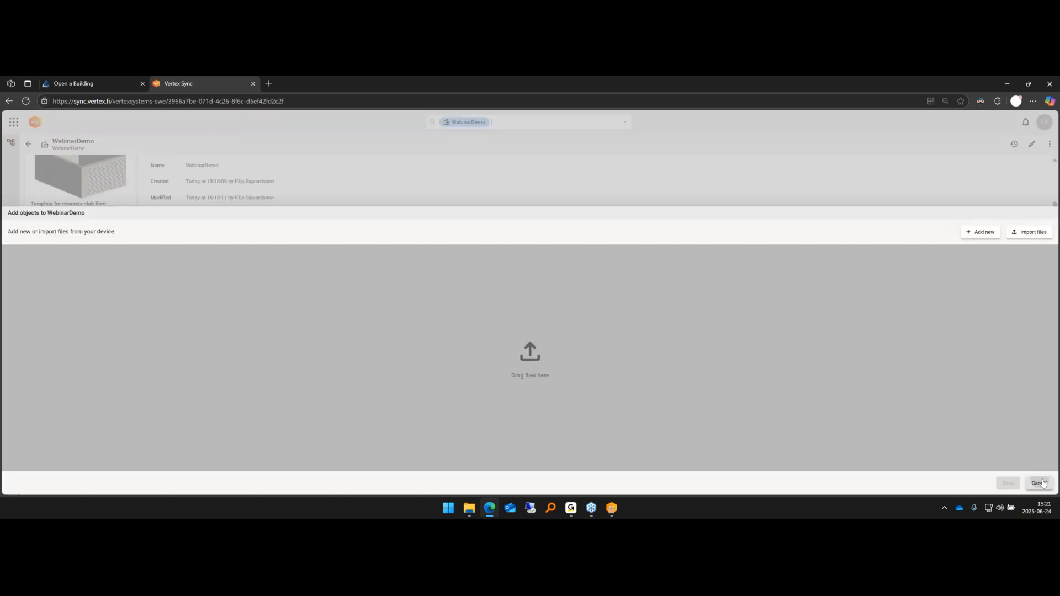
left_click(1039, 483)
left_click(1038, 478)
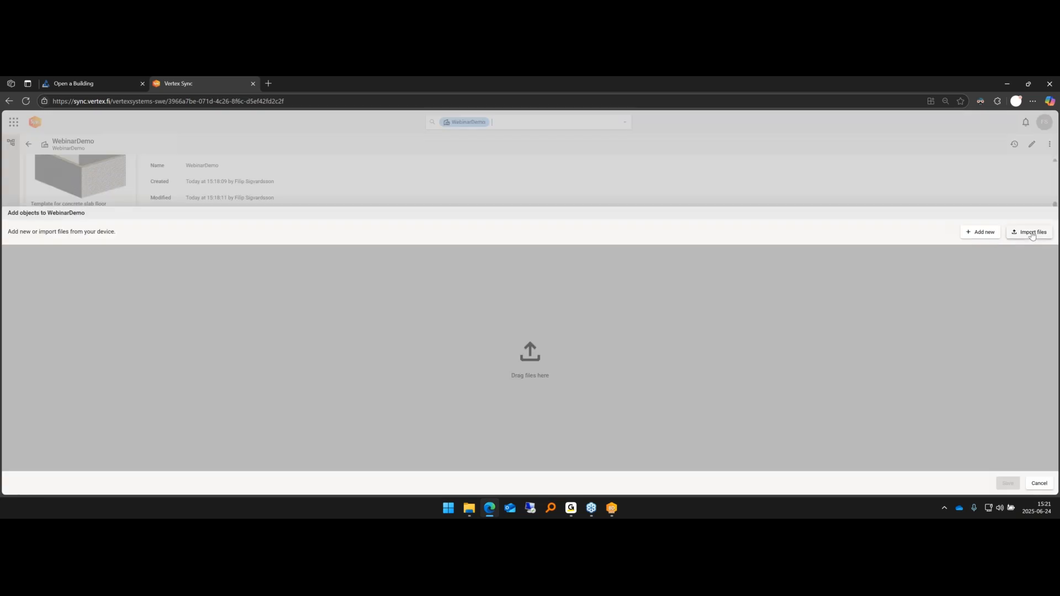
left_click(1030, 235)
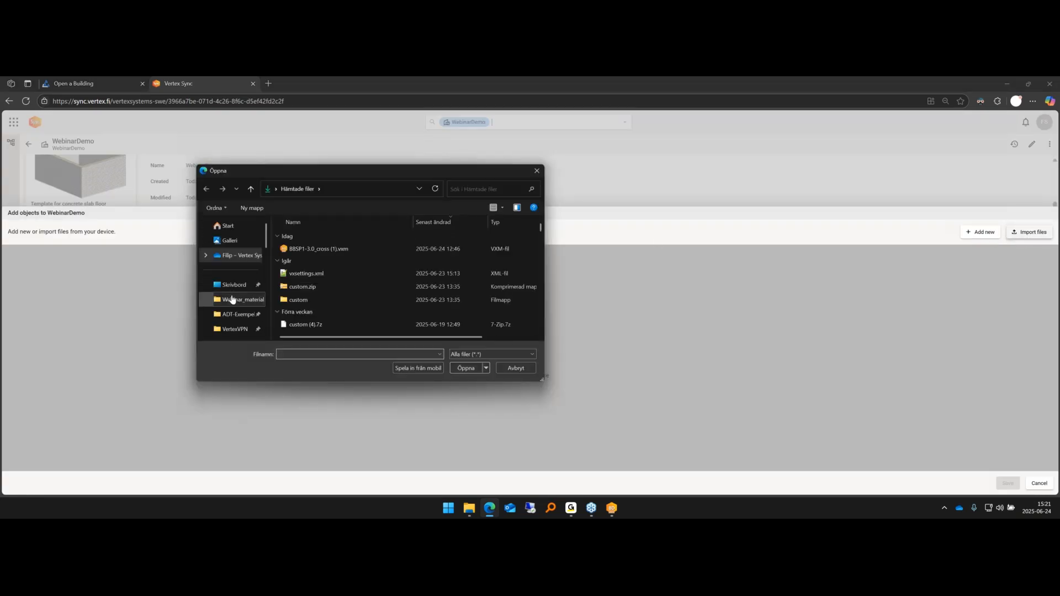
left_click(234, 300)
double_click(323, 251)
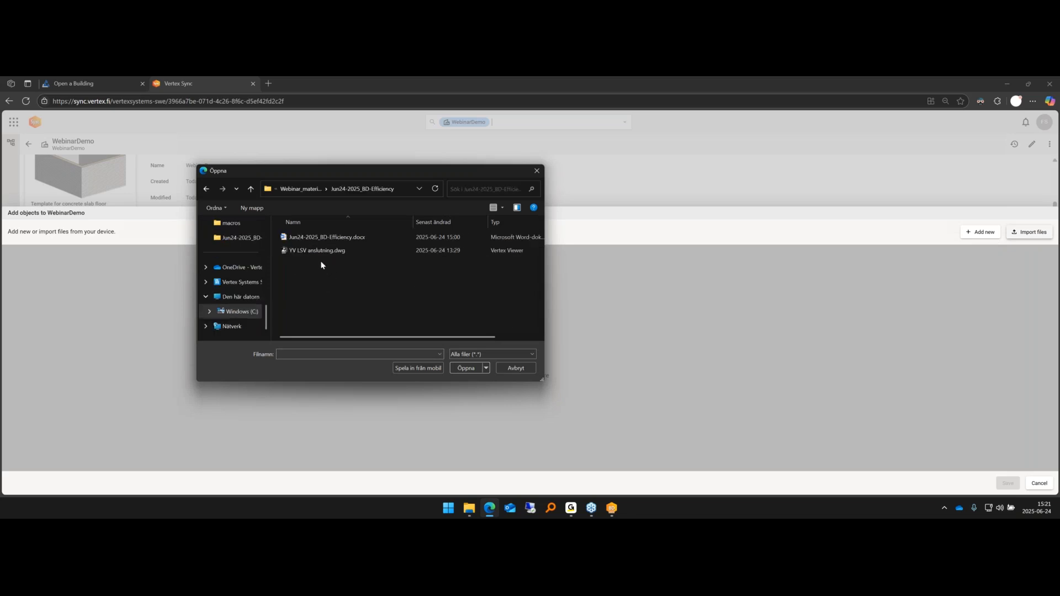
double_click(326, 252)
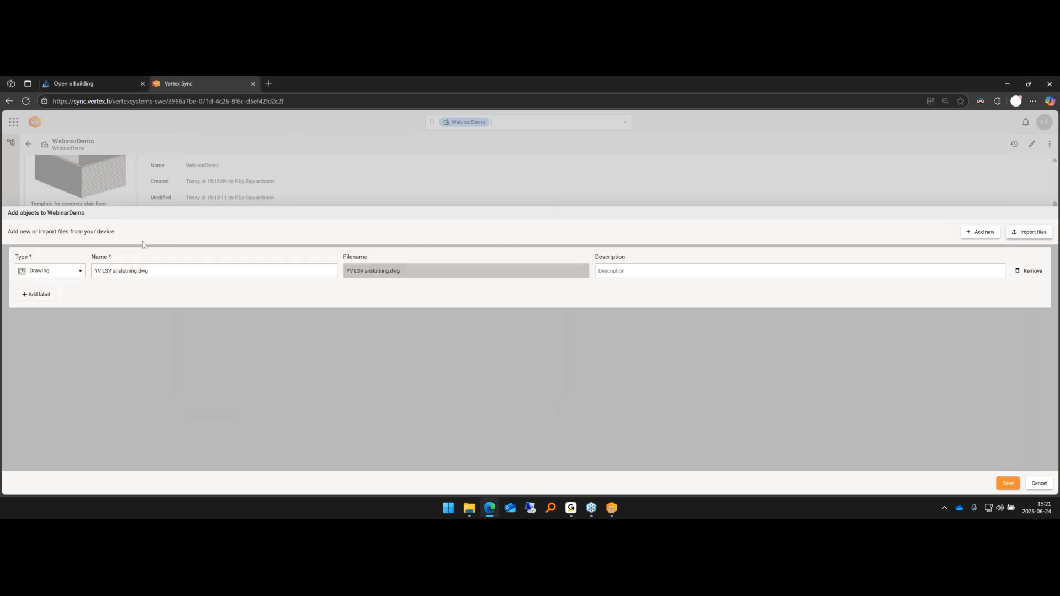
left_click(1008, 484)
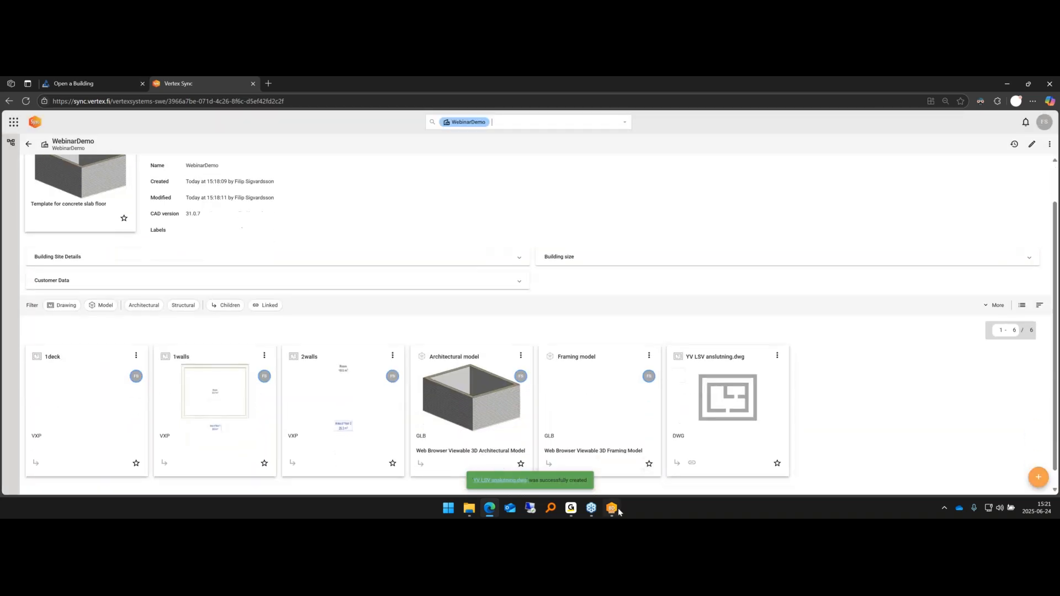
- Switch to Vertex BD and choose YV LSV anslutning.dwg from the Sync DWG drawings as a new reference drawing
left_click(611, 508)
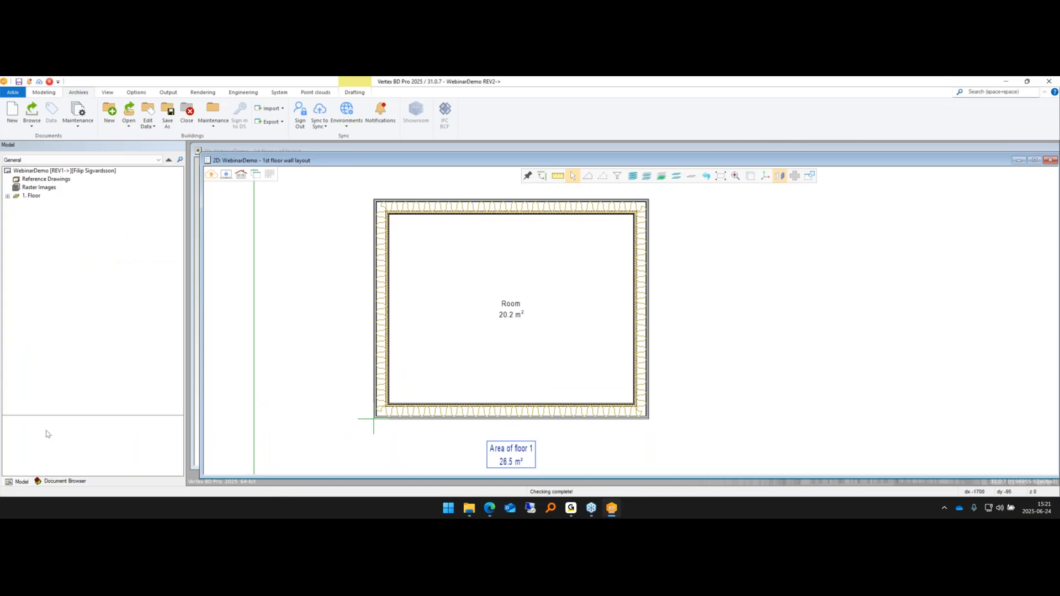
left_click(51, 180)
right_click(53, 180)
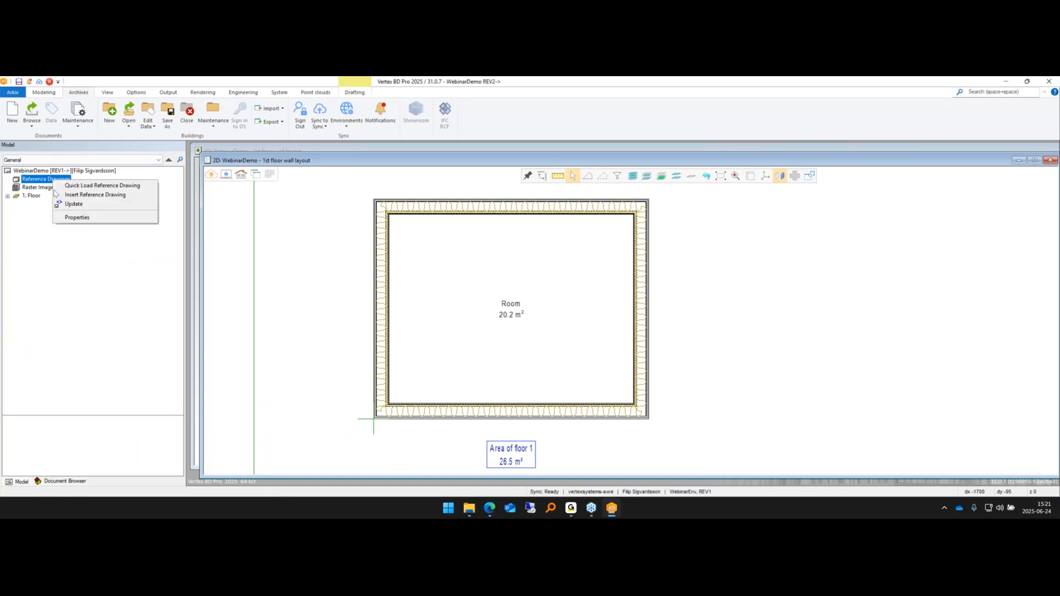
left_click(81, 196)
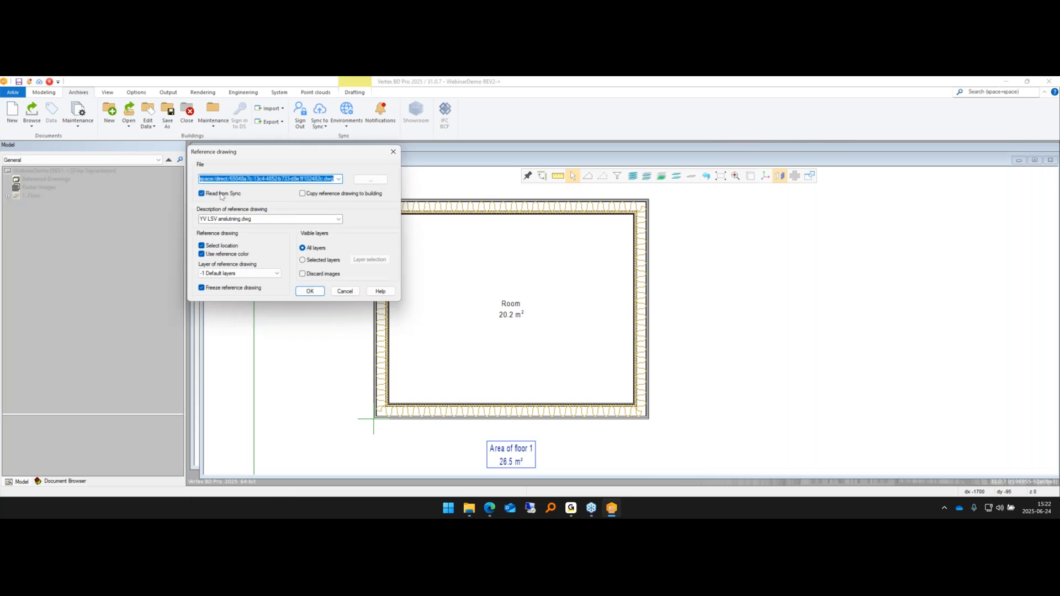
left_click(382, 180)
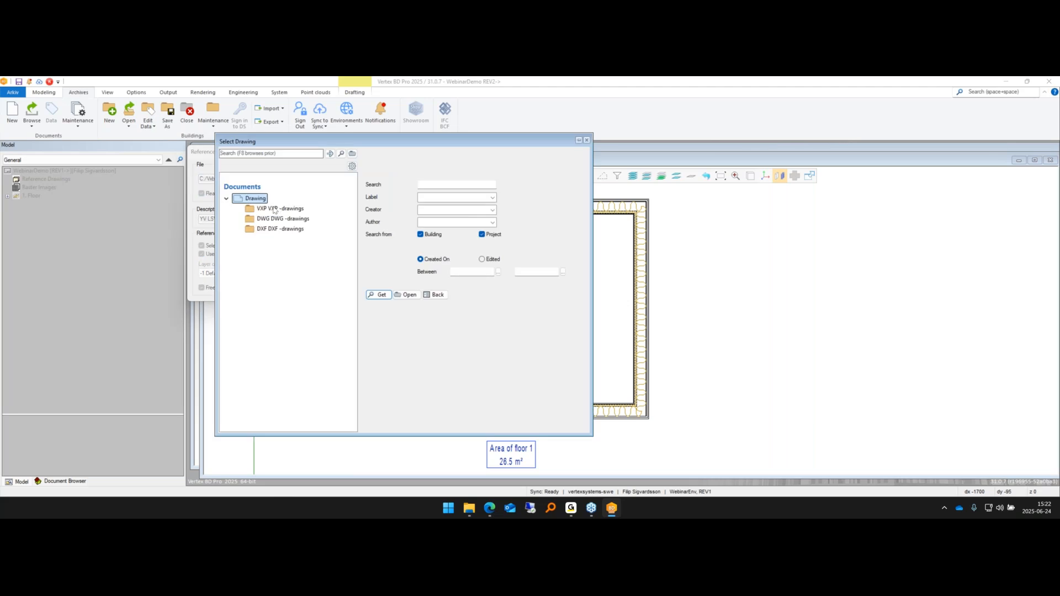
left_click(279, 220)
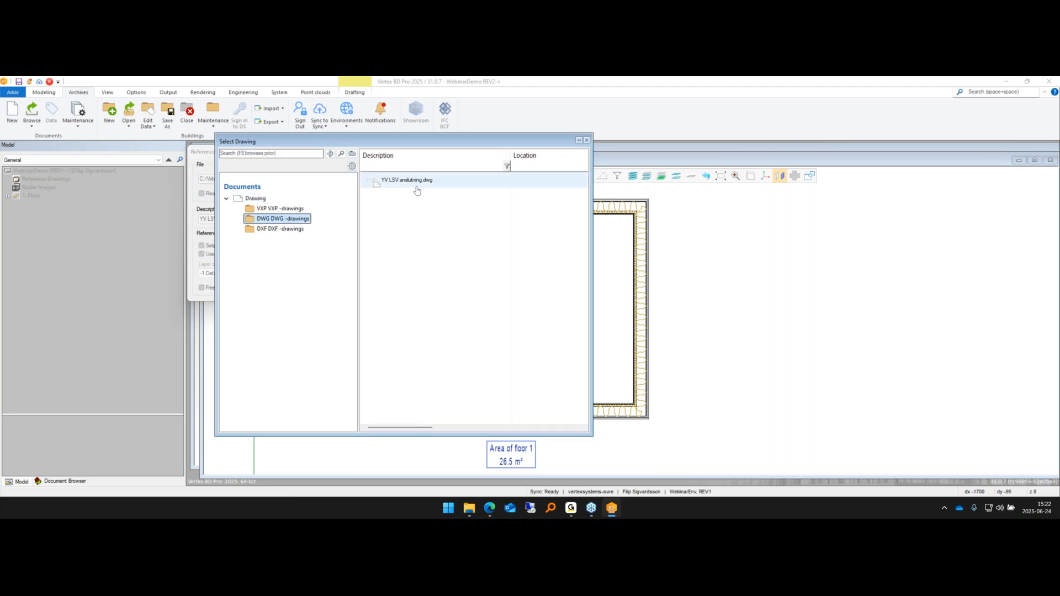
left_click(495, 509)
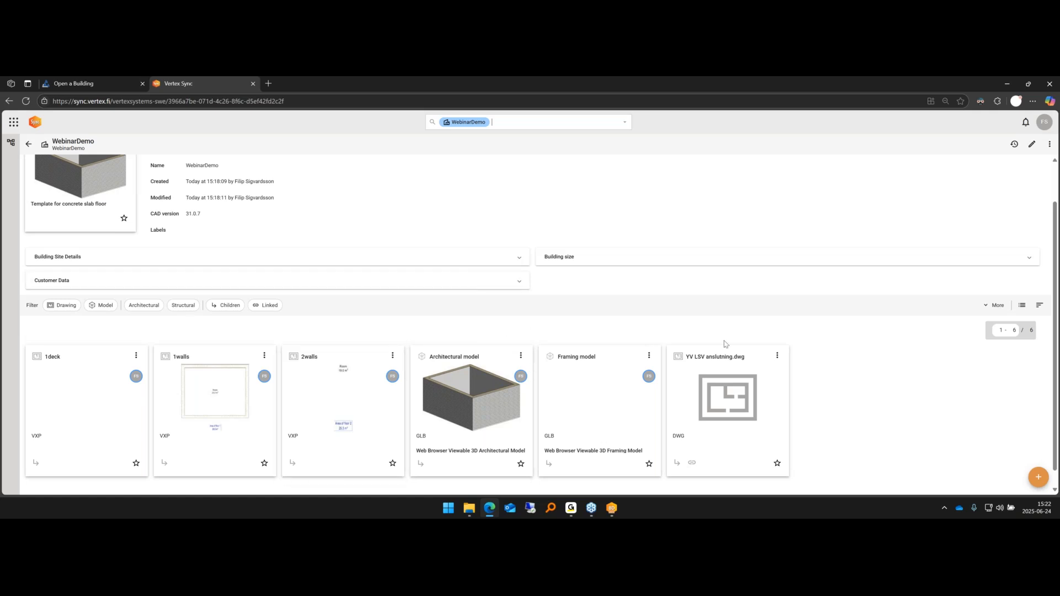
left_click(611, 508)
left_click(447, 186)
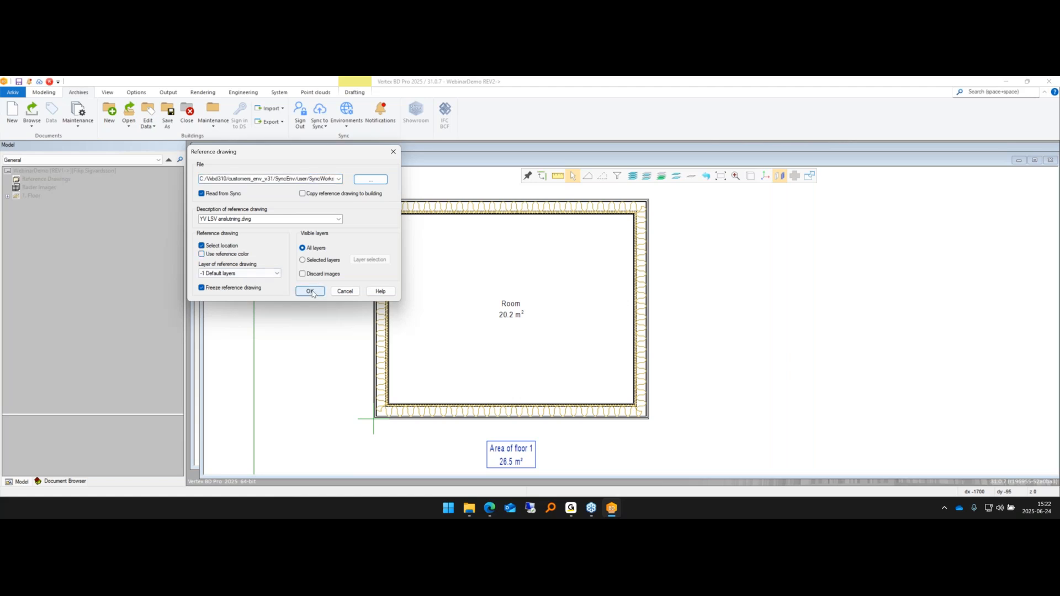
- Load the reference drawing without reference color, using the Default DWG setup, place it outside the building's lower-left corner and expand Reference Drawings
left_click(310, 291)
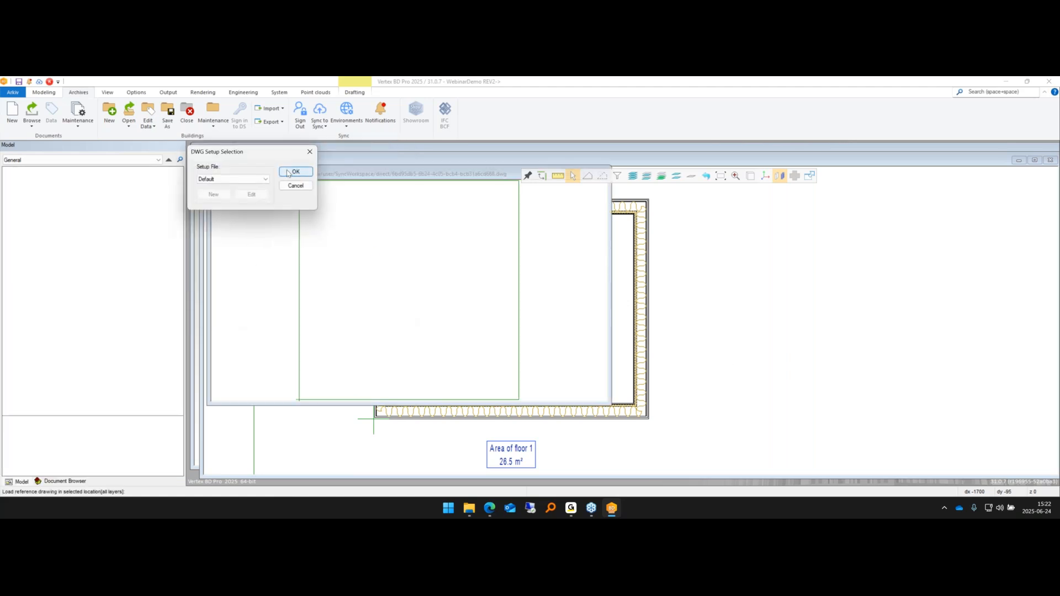
left_click(294, 172)
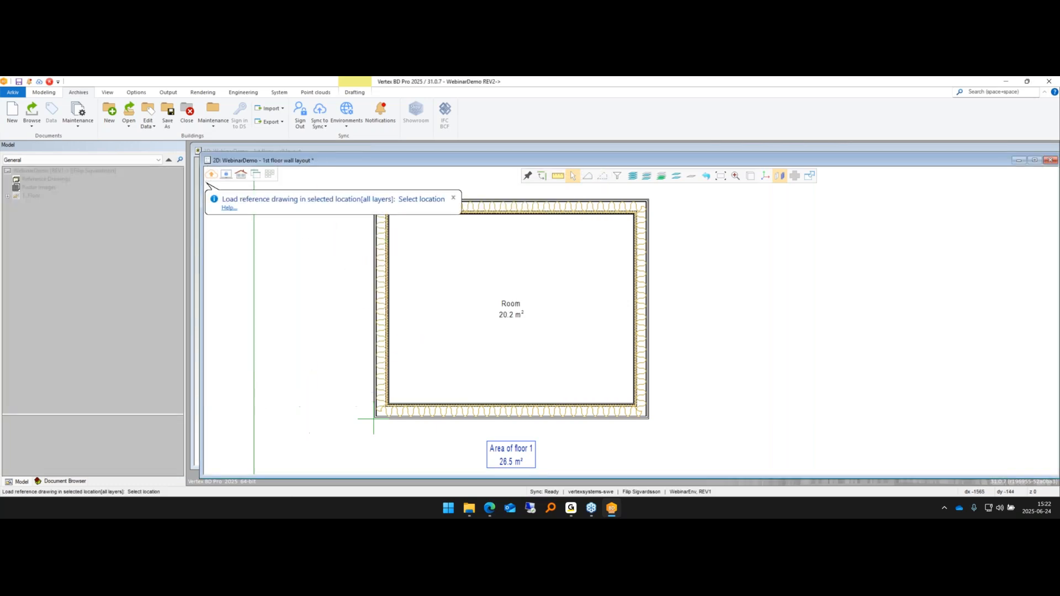
left_click(317, 409)
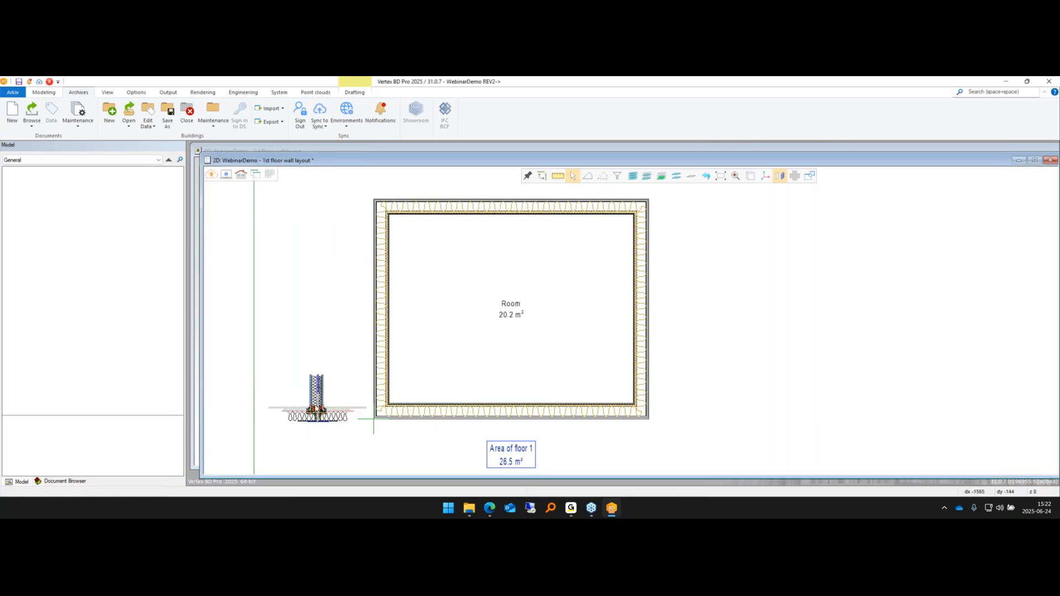
scroll(301, 425, "up", 5)
scroll(550, 264, "down", 2)
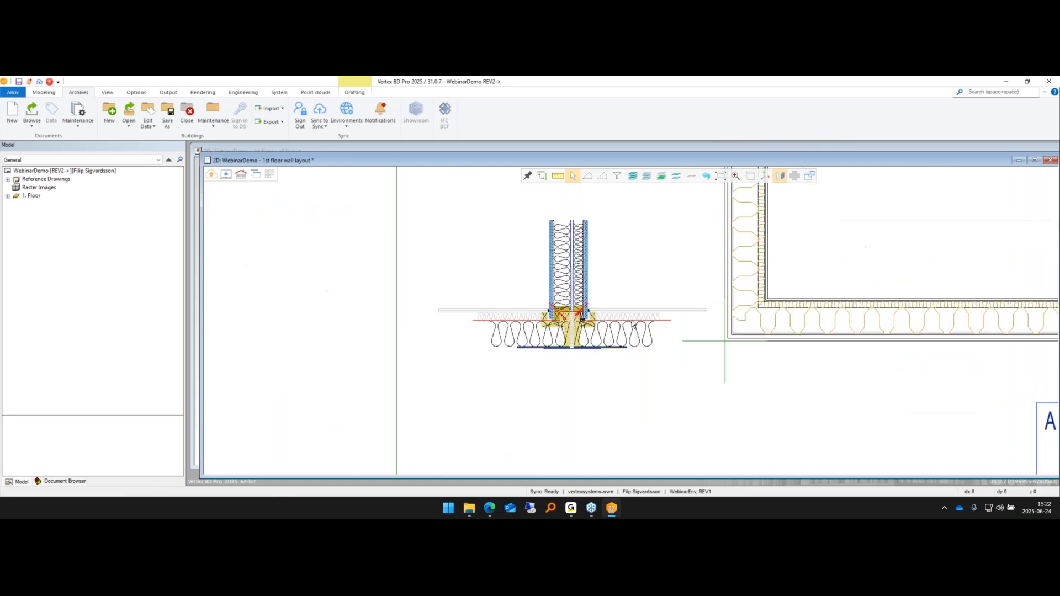
scroll(633, 326, "down", 4)
middle_click_drag(758, 276, 695, 306)
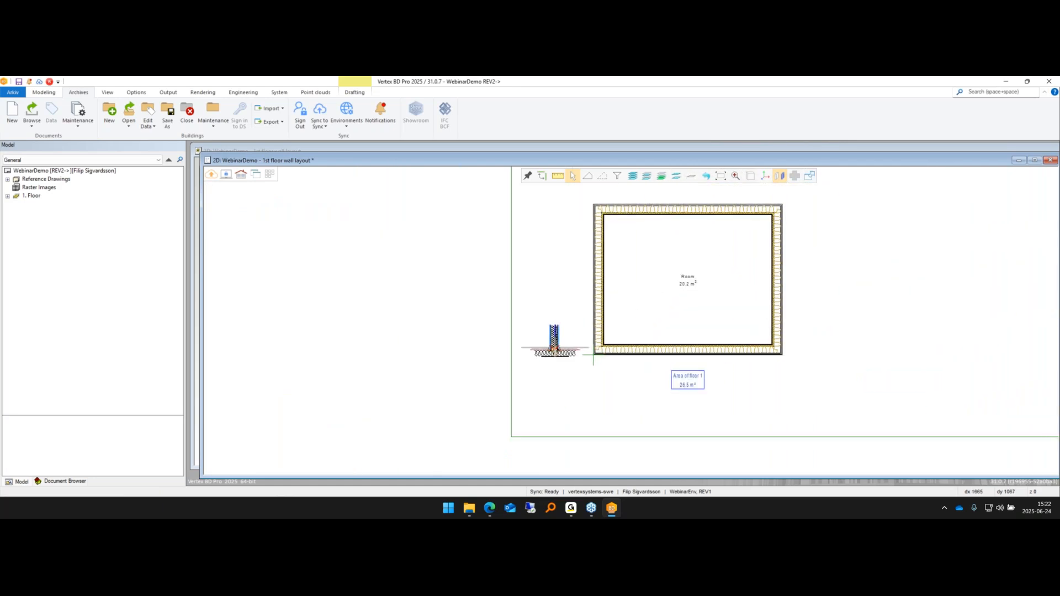
left_click(8, 180)
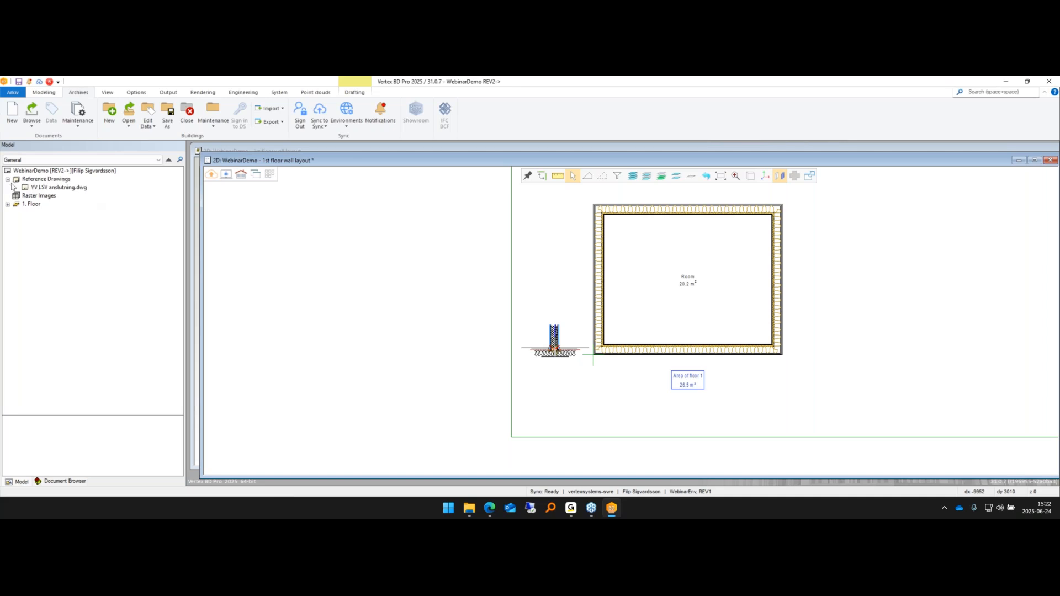
mouse_move(497, 517)
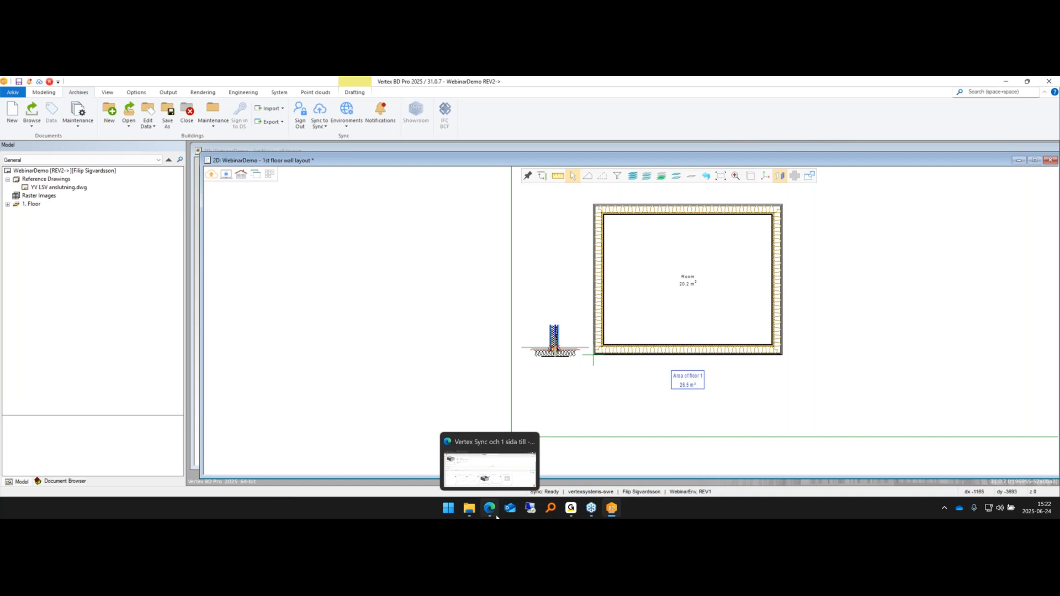
left_click(494, 489)
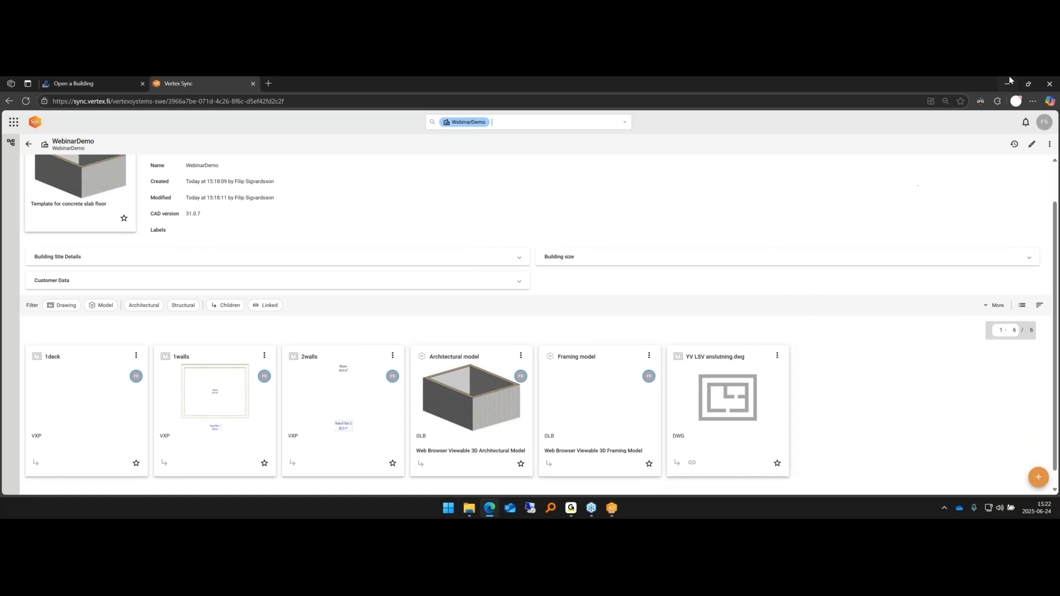
key("alt+Tab")
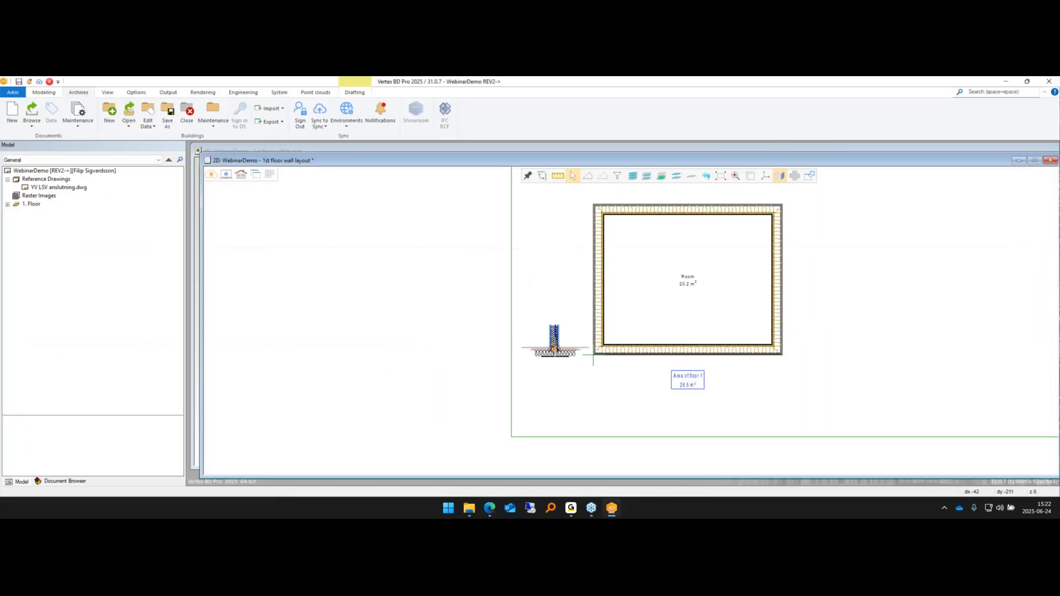
- Delete the YV LSV anslutning.dwg reference drawing from the WebinarDemo model
left_click(54, 482)
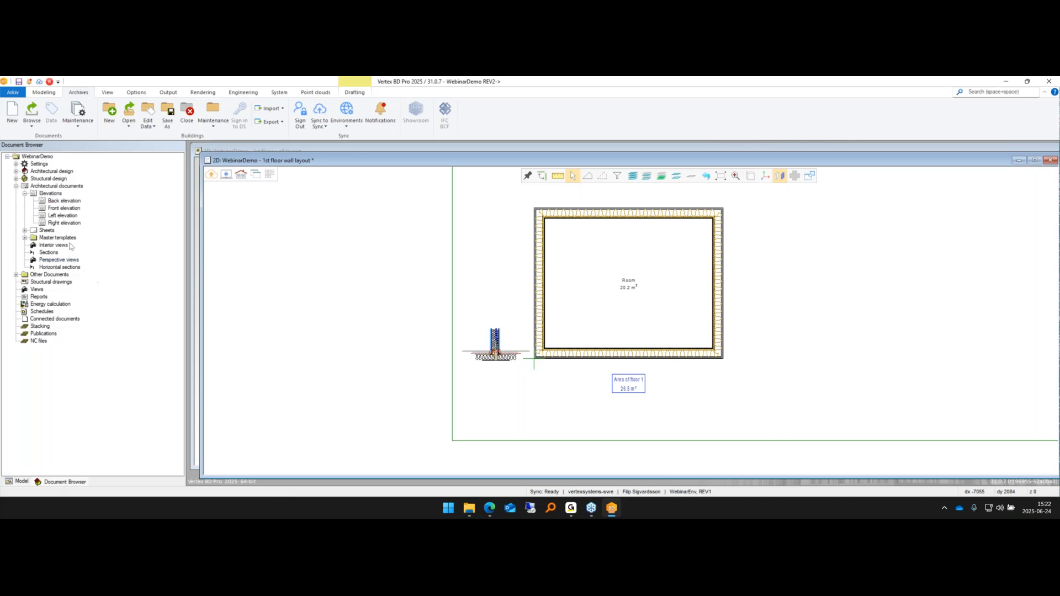
left_click(22, 482)
right_click(58, 187)
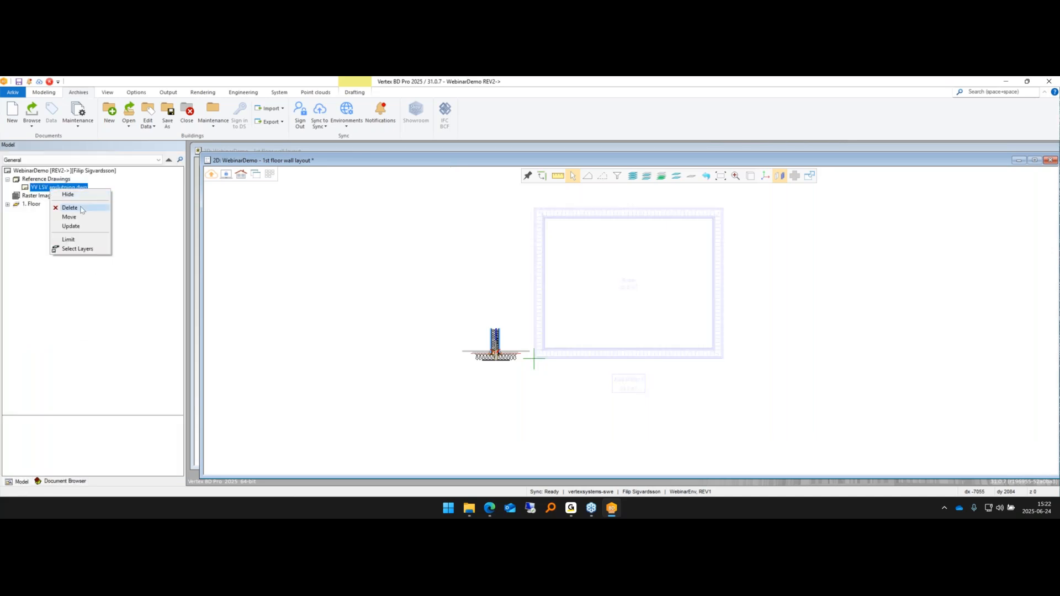
left_click(69, 207)
- Open the ARC 1st floor sheet from the architectural documents to examine its layout, and close it again
left_click(69, 481)
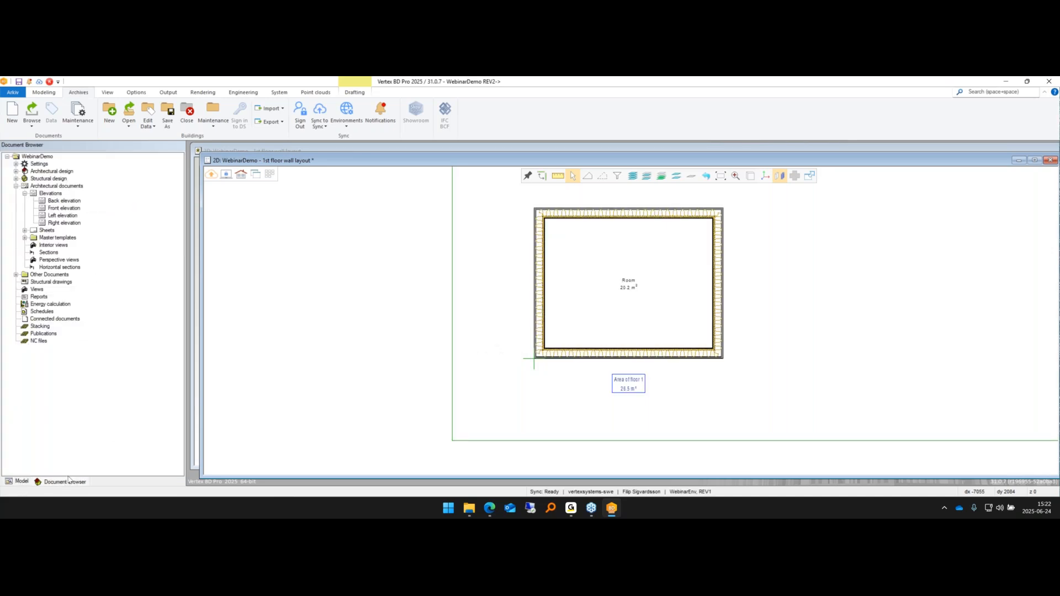
left_click(25, 231)
left_click(59, 237)
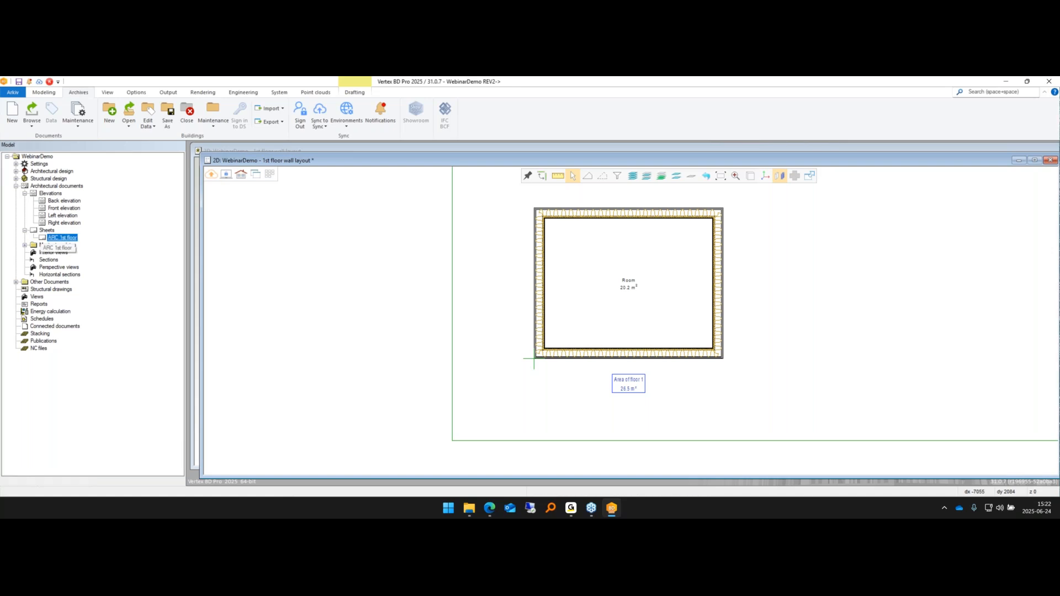
double_click(61, 237)
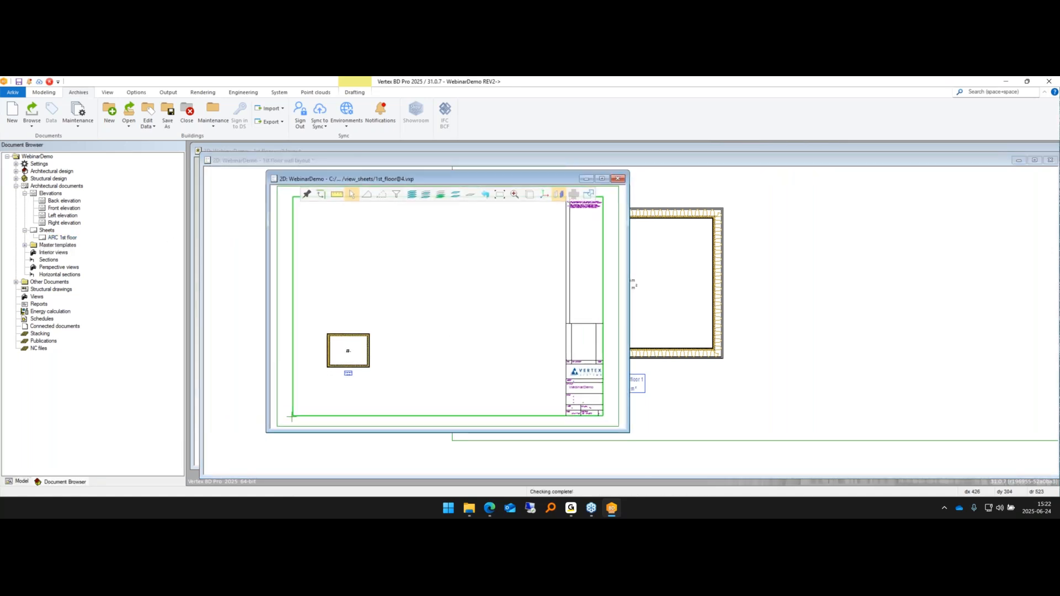
middle_click_drag(423, 269, 426, 296)
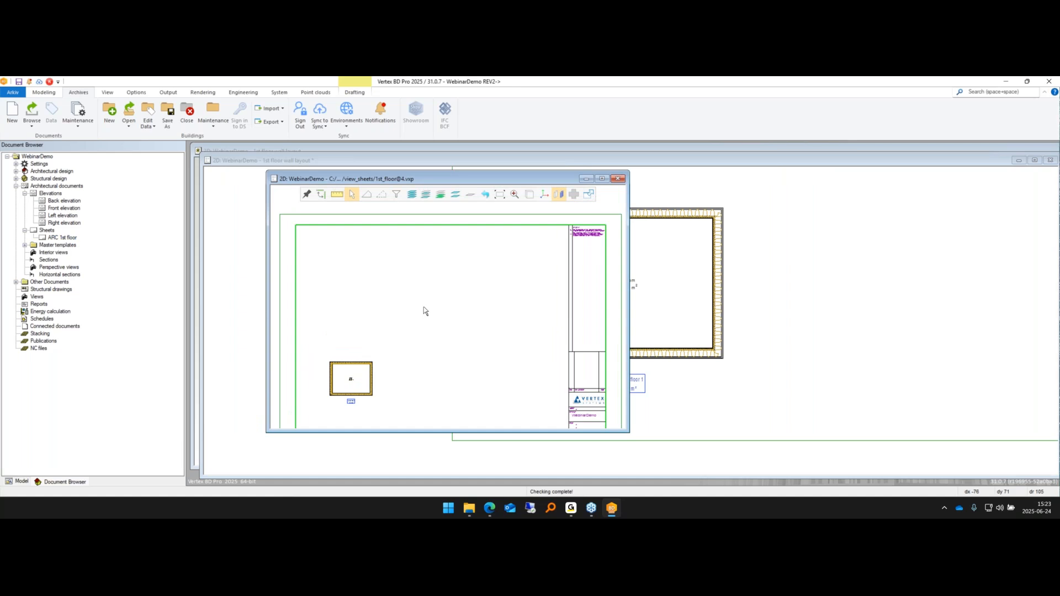
key("ctrl+F4")
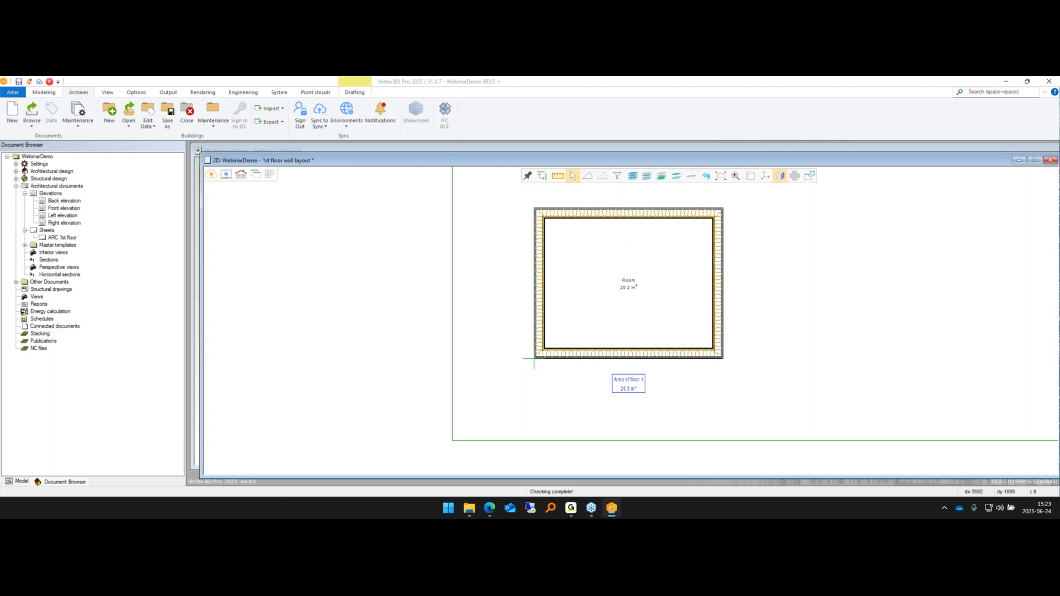
- Open the Publisher, saving the project first, and create a new publishing set named Webinar Set
left_click(15, 93)
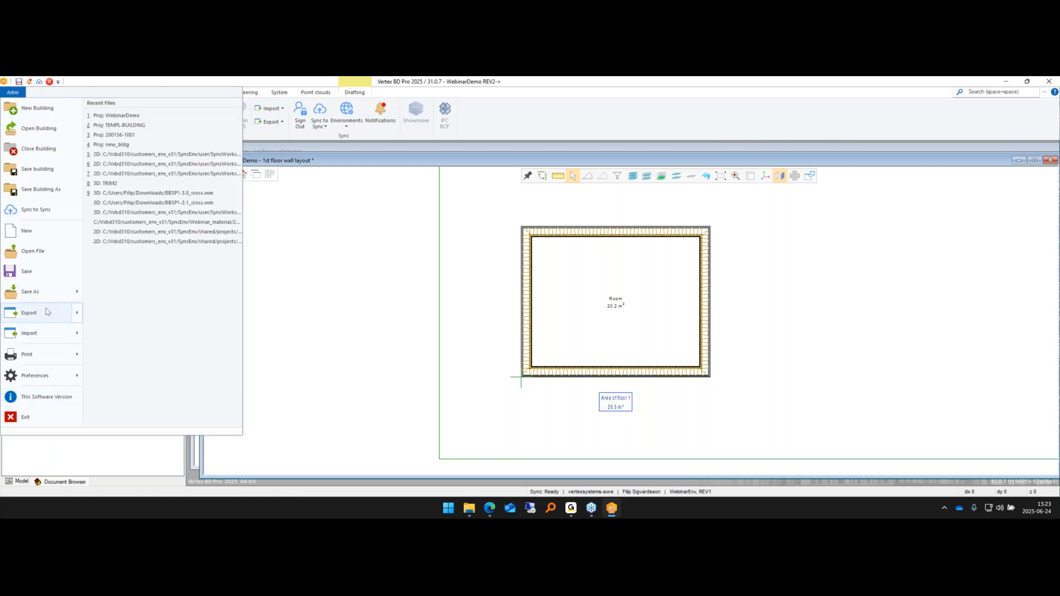
mouse_move(47, 313)
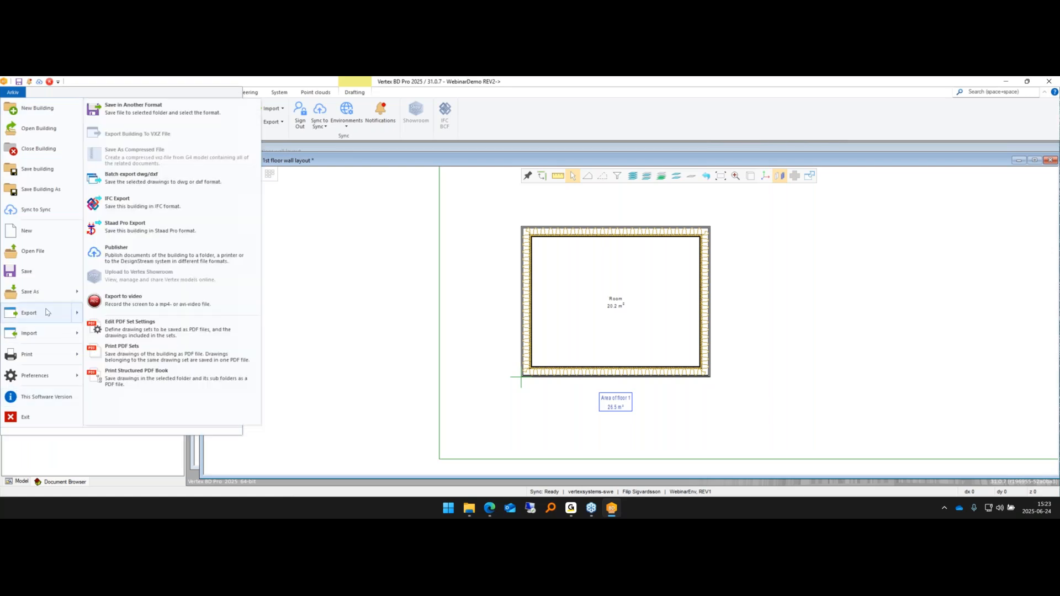
left_click(136, 254)
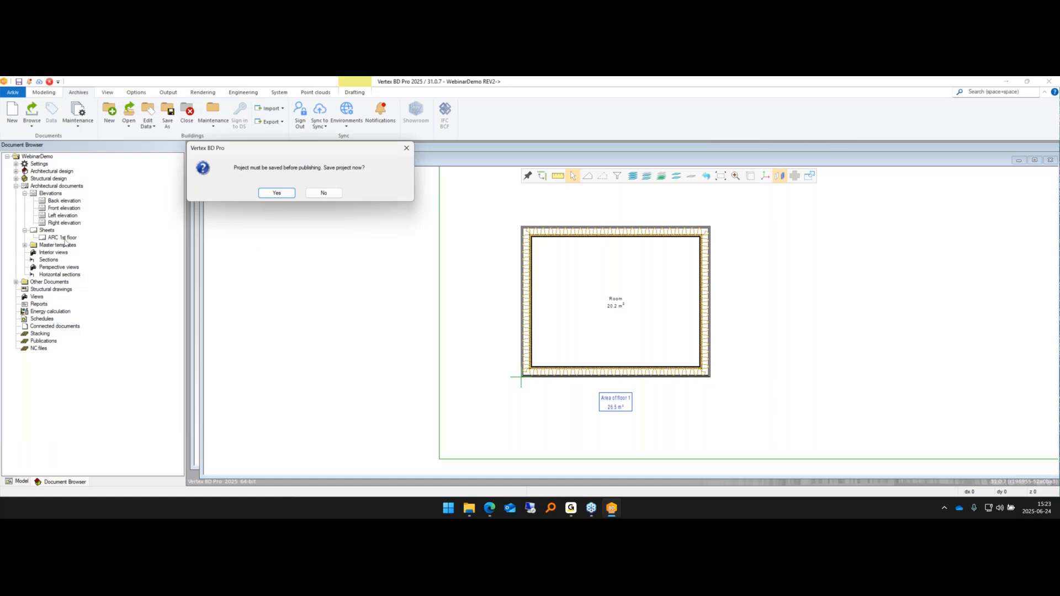
left_click(277, 193)
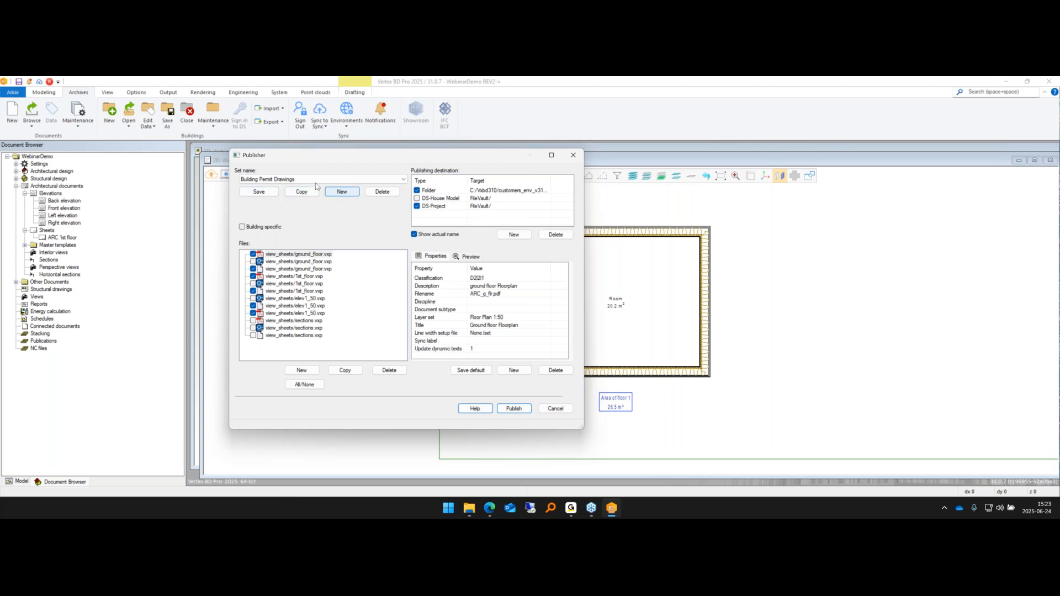
left_click(340, 193)
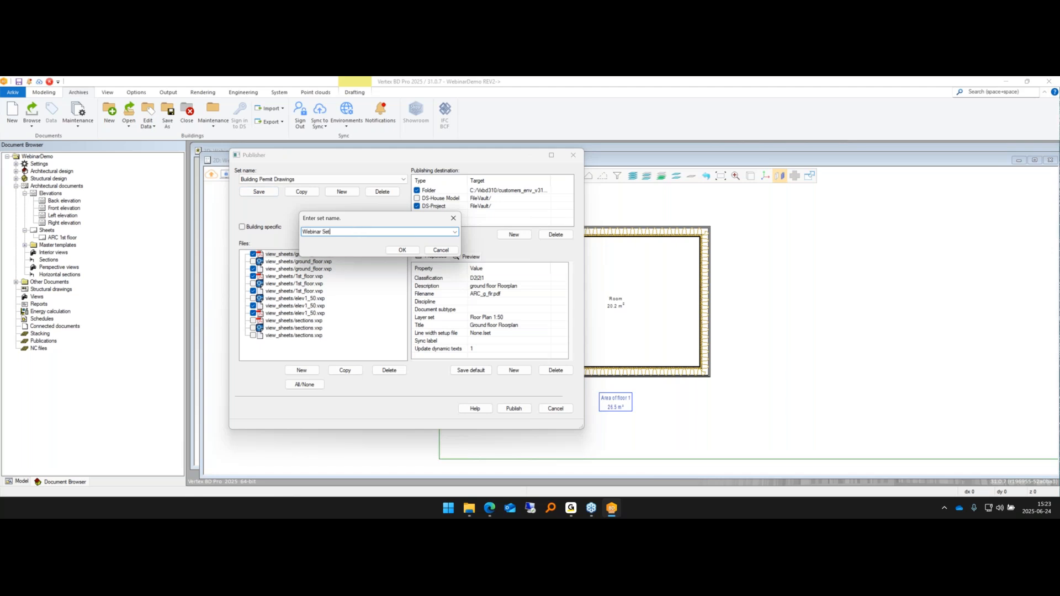
left_click(402, 250)
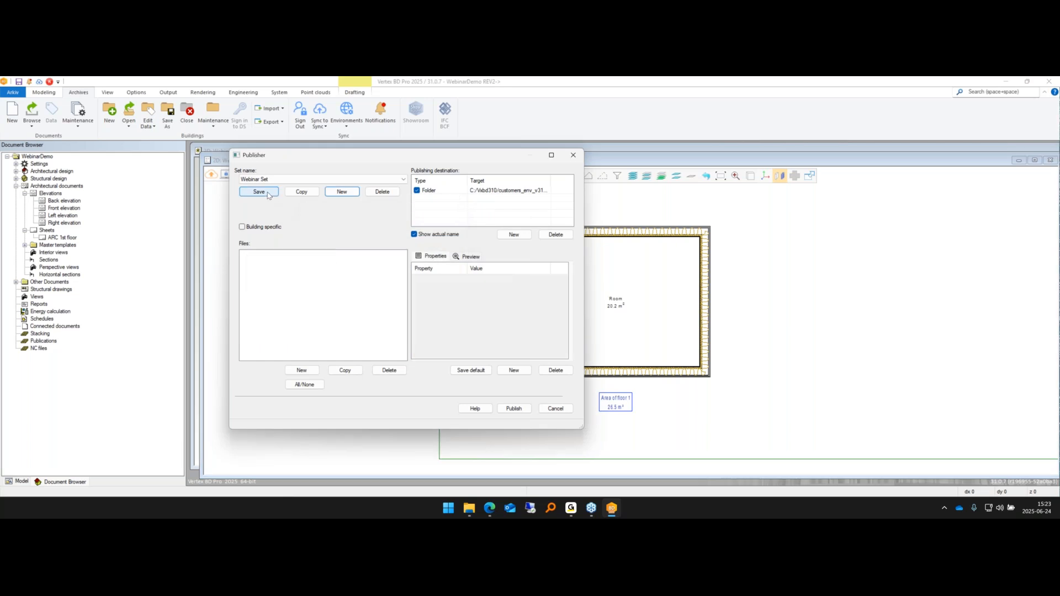
left_click(302, 370)
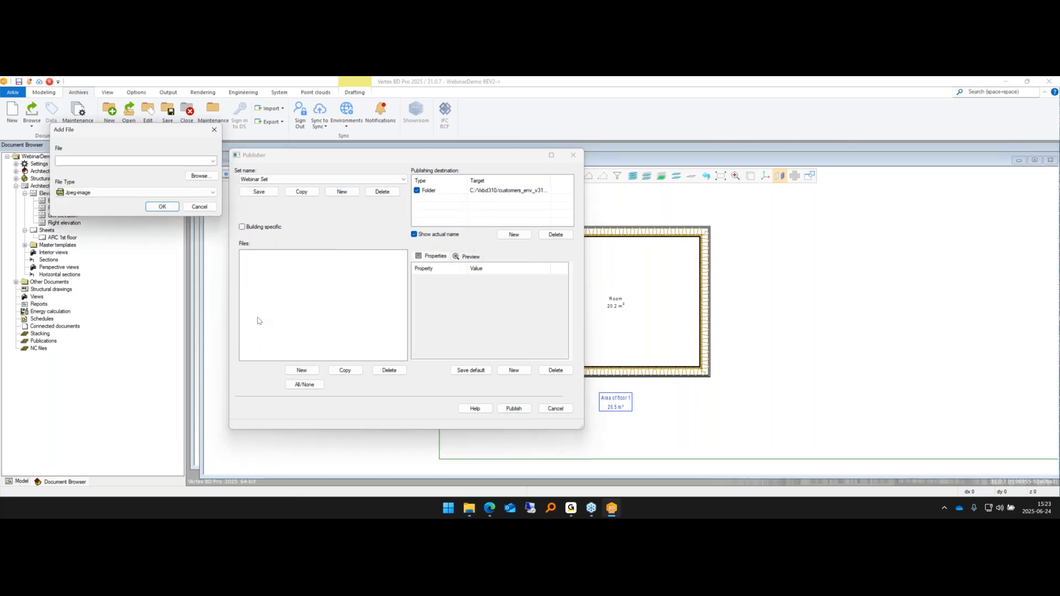
left_click(199, 176)
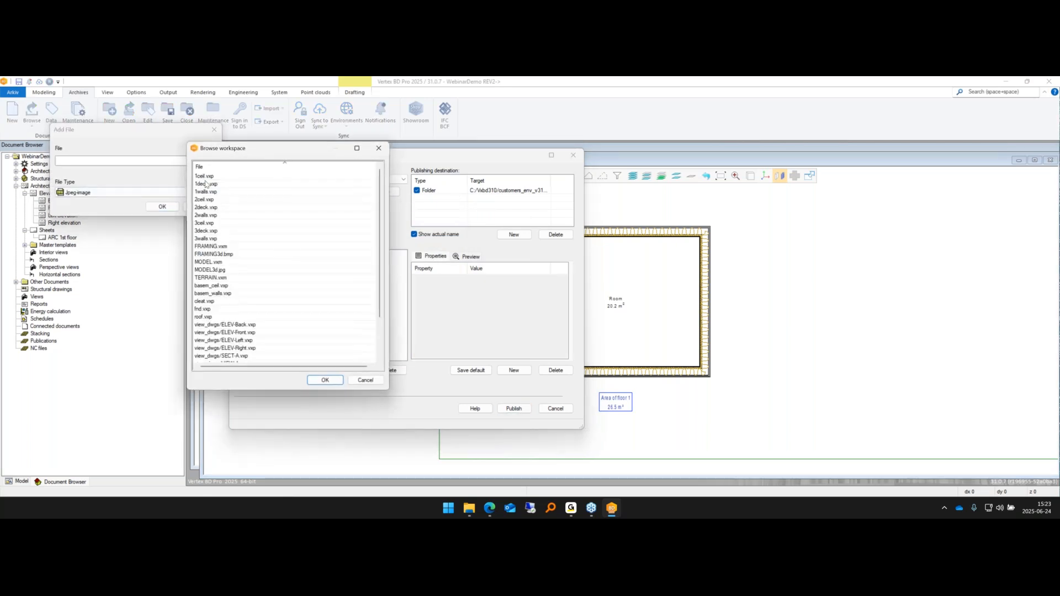
scroll(224, 282, "up", 2)
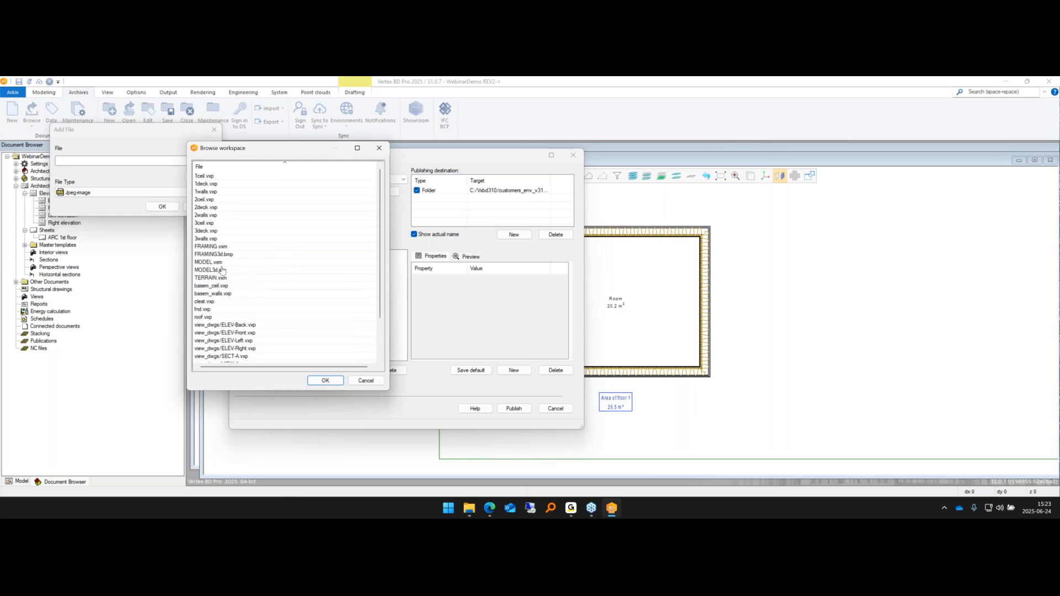
scroll(297, 334, "down", 2)
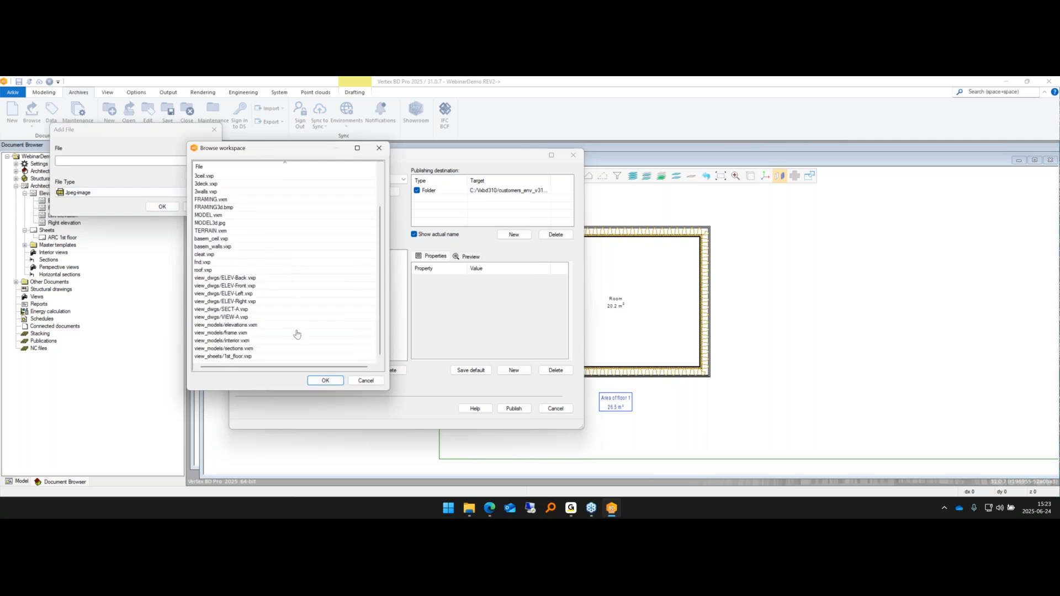
left_click(366, 381)
left_click(201, 206)
left_click(554, 408)
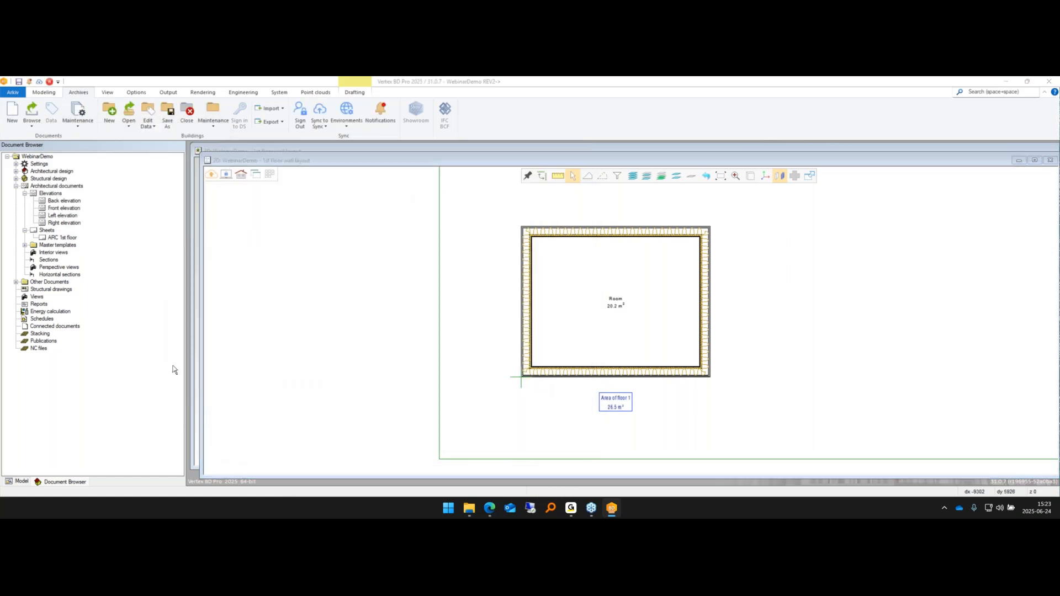
- Upload WebinarDemo to Vertex Sync and close the upload log when the transfer is done
left_click(159, 331)
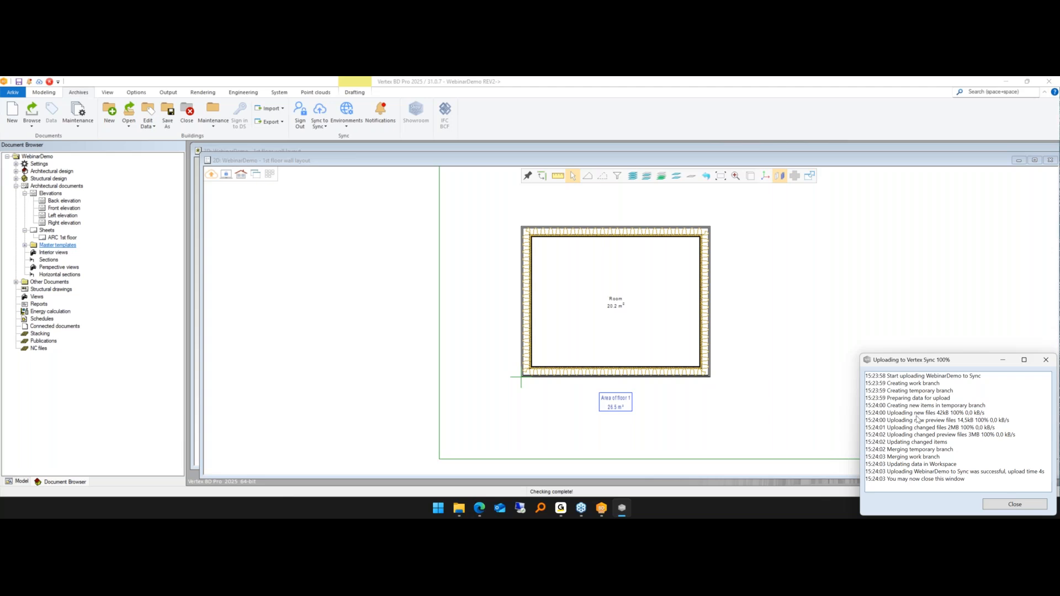
left_click(933, 413)
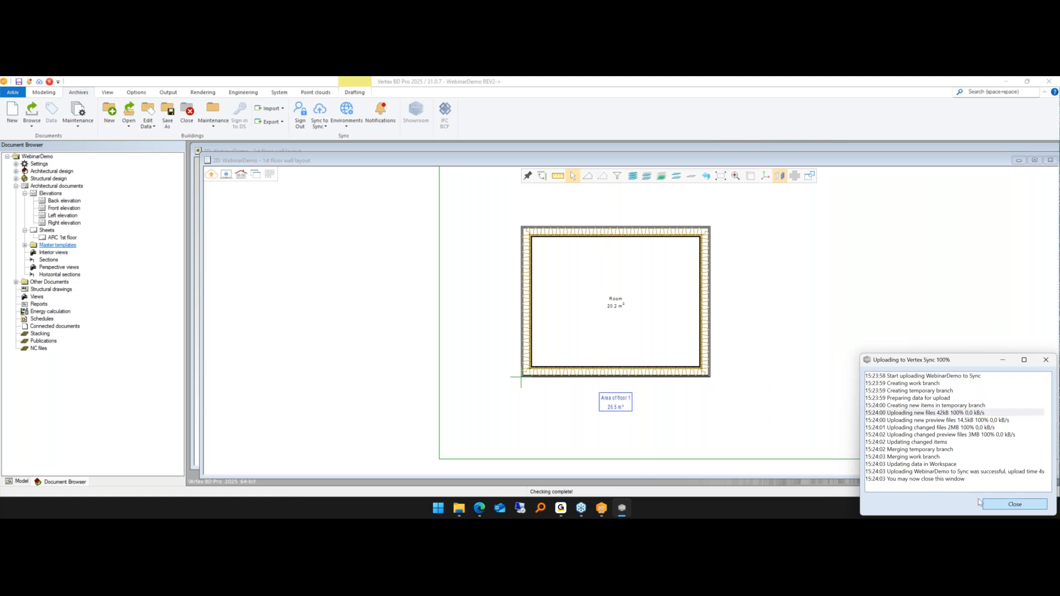
left_click(1001, 505)
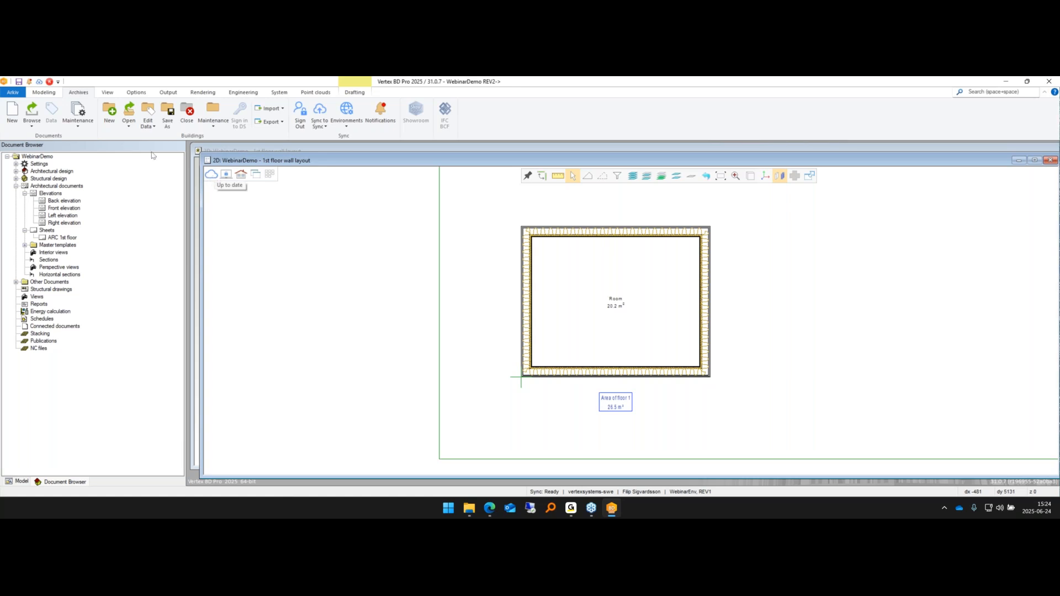
- Reopen the Publisher and choose view_sheets/1st_floor.vxp from the workspace as a new file for Webinar Set
left_click(13, 92)
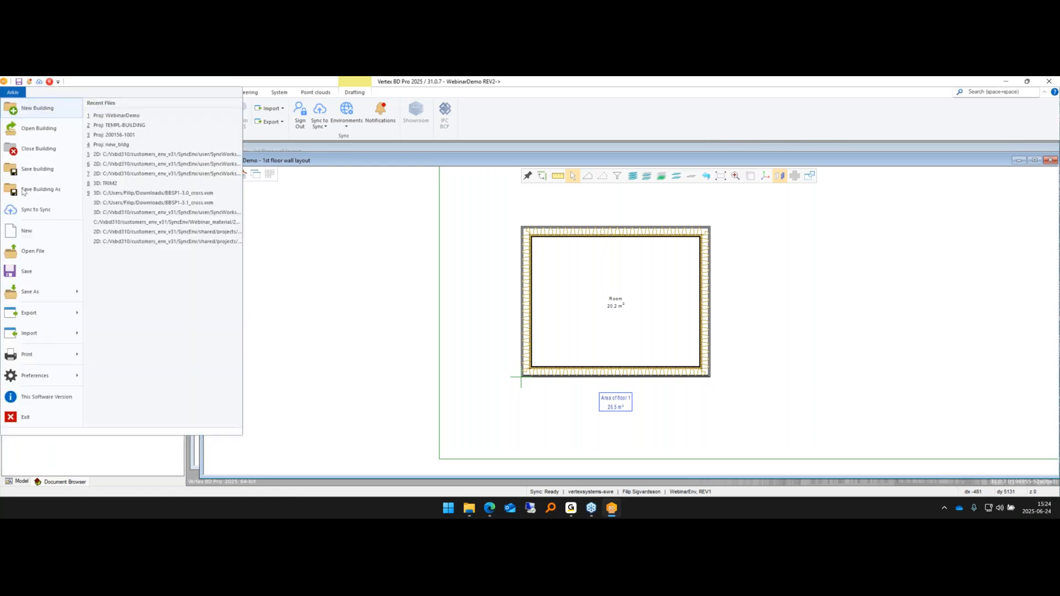
mouse_move(47, 314)
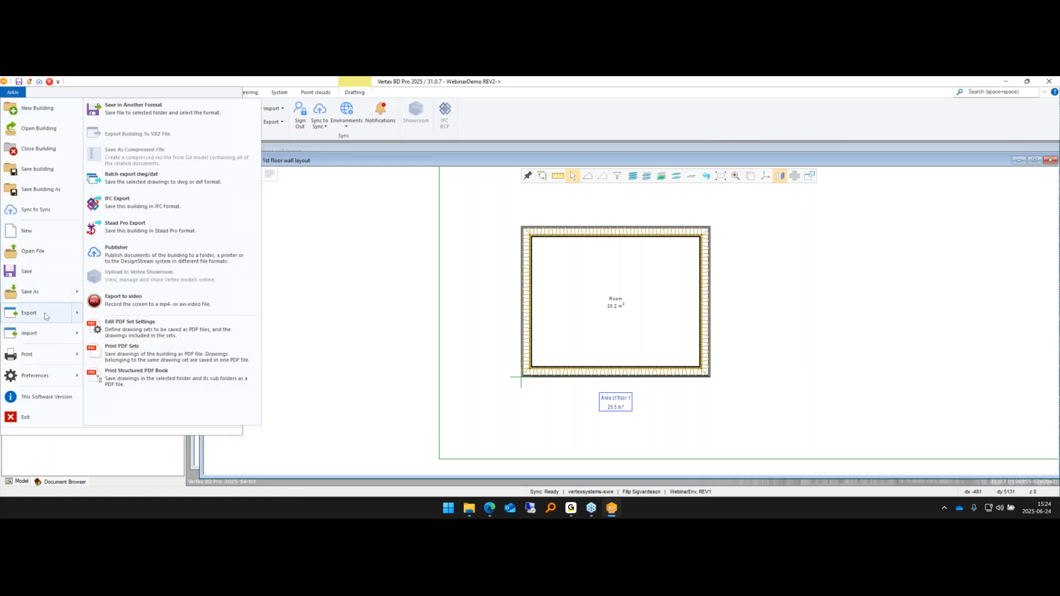
left_click(175, 254)
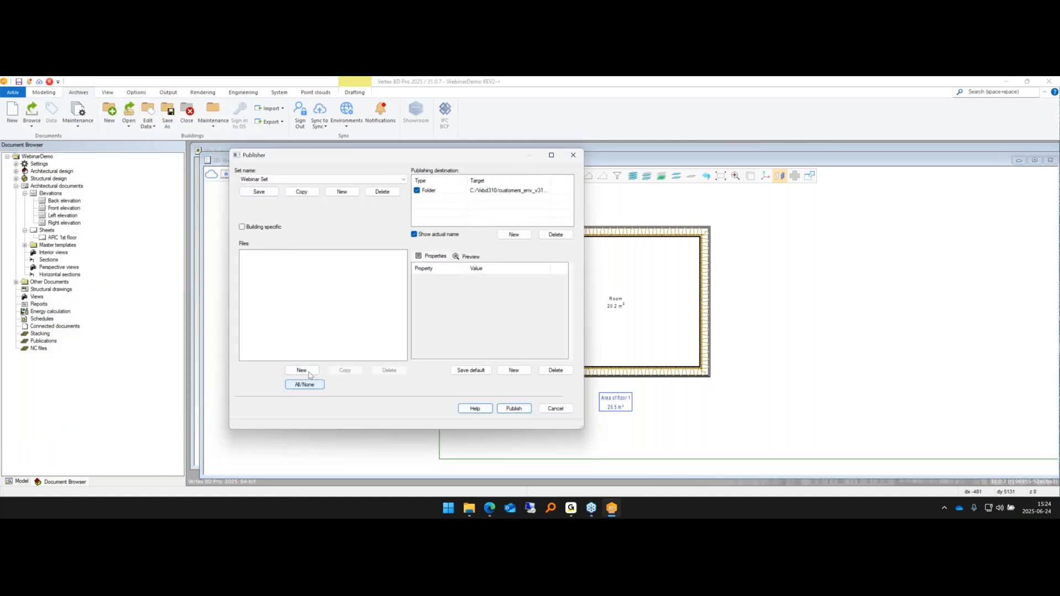
left_click(302, 371)
left_click(201, 176)
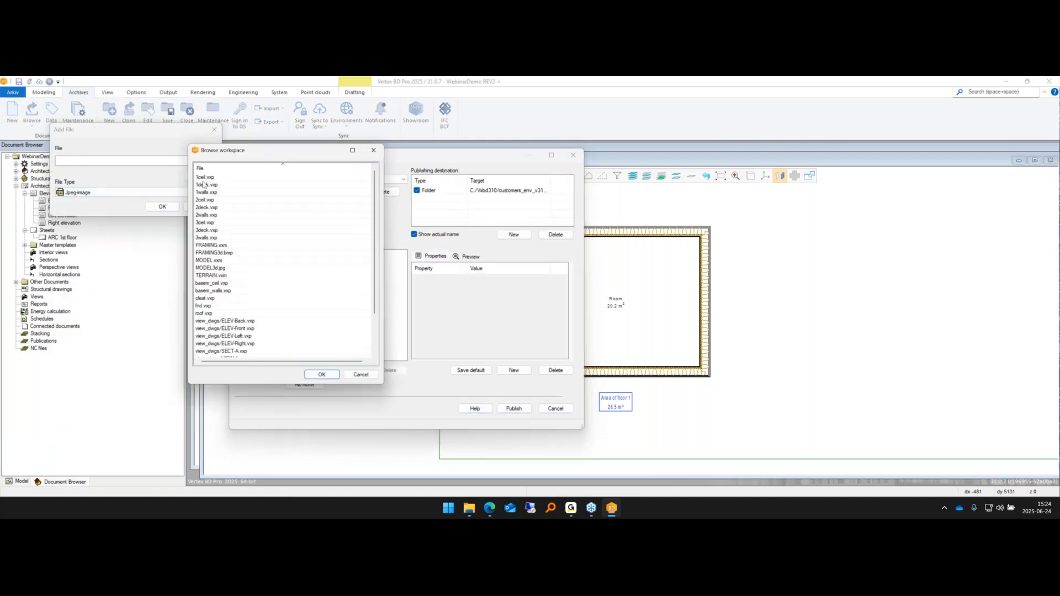
scroll(296, 313, "down", 3)
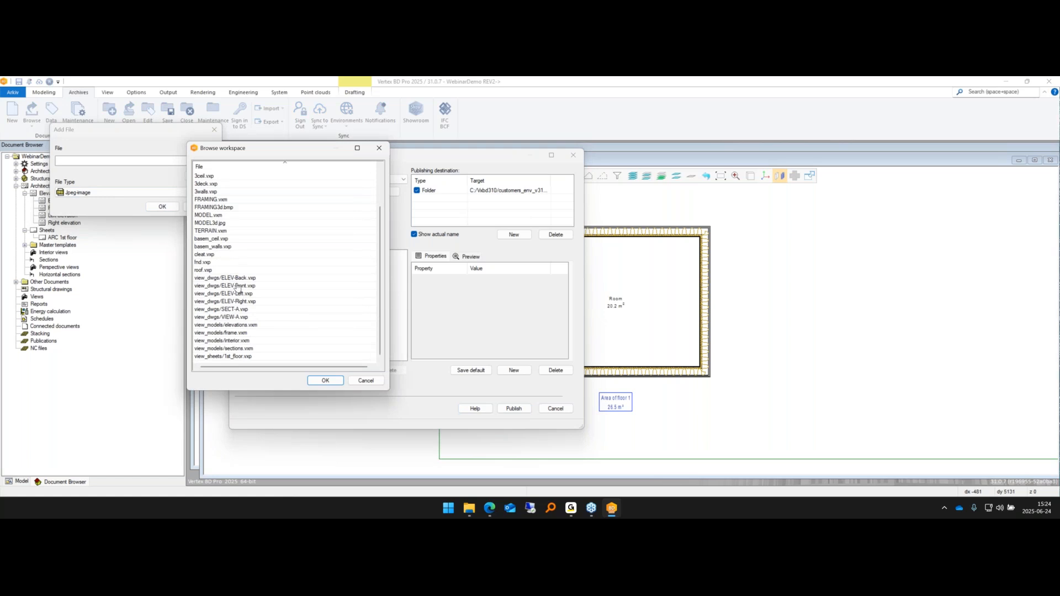
scroll(237, 287, "up", 2)
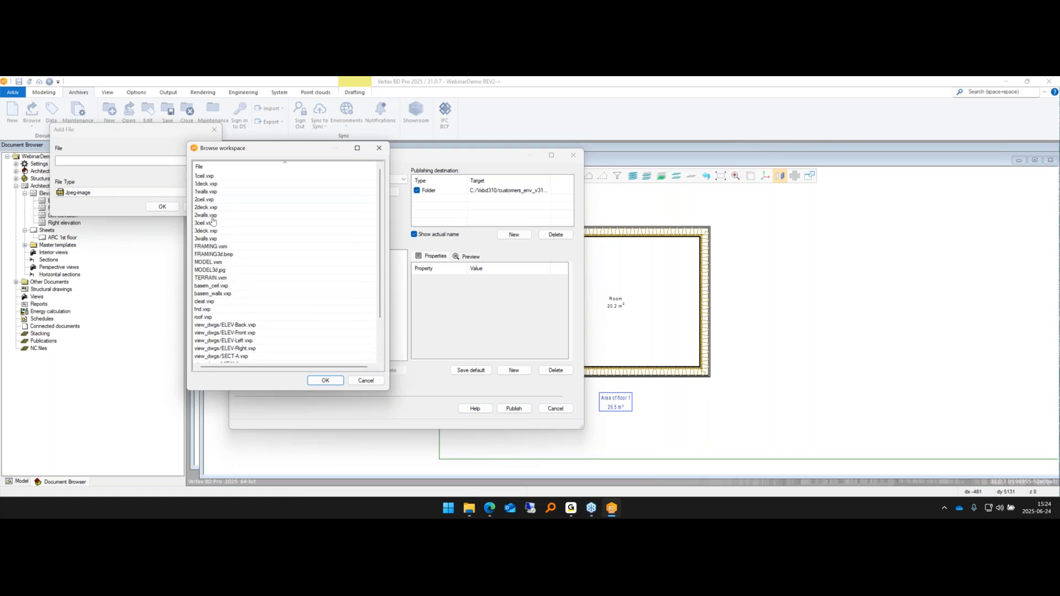
scroll(222, 251, "down", 2)
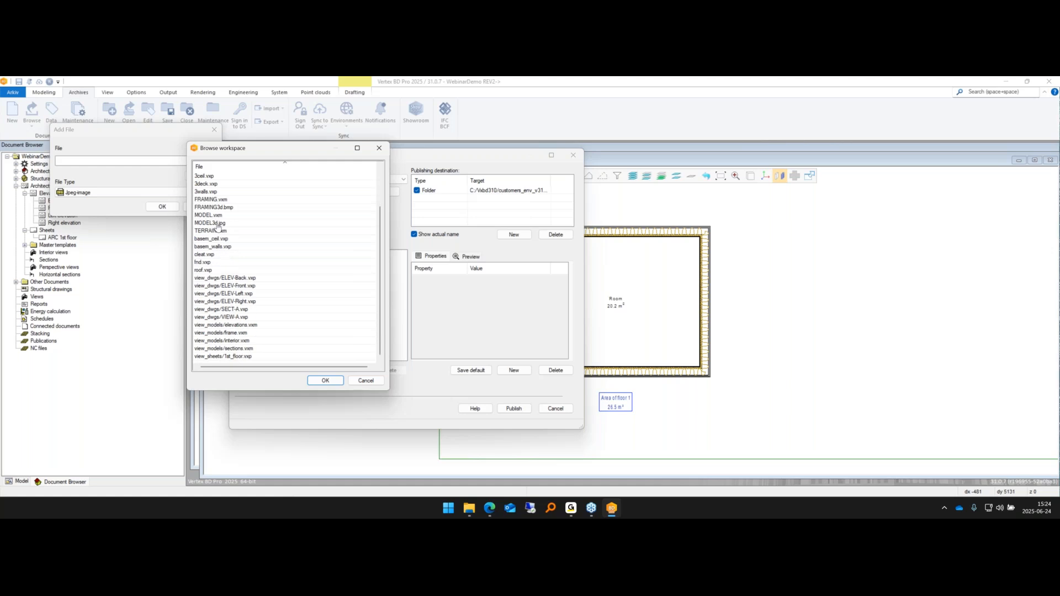
left_click(240, 356)
left_click(326, 381)
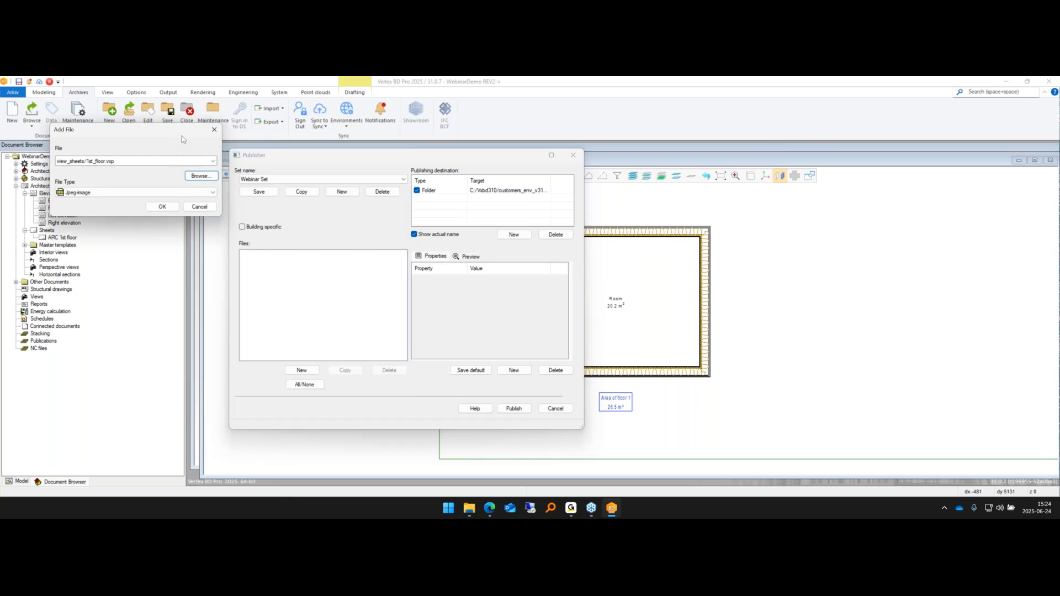
- Add the 1st floor sheet with the file type Pdf-file and save Webinar Set
left_click_drag(184, 140, 395, 226)
left_click(342, 279)
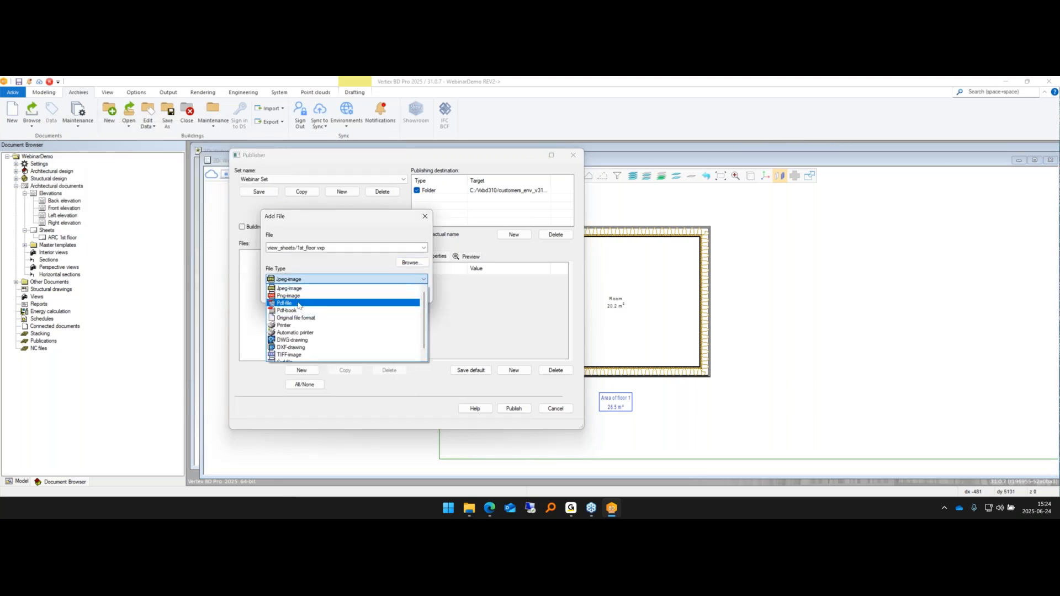
left_click(298, 304)
left_click(371, 293)
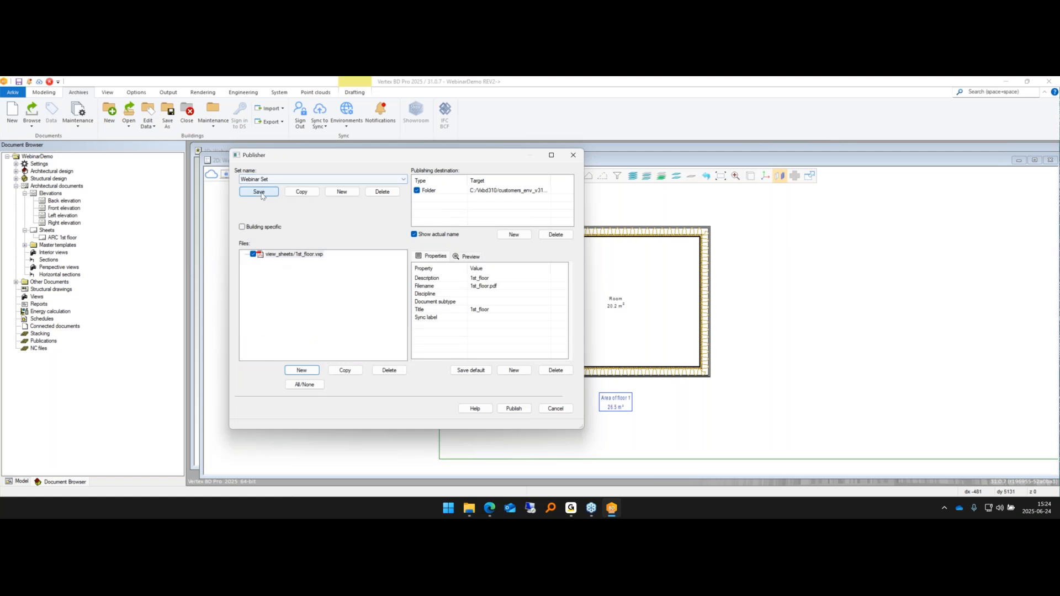
left_click(261, 193)
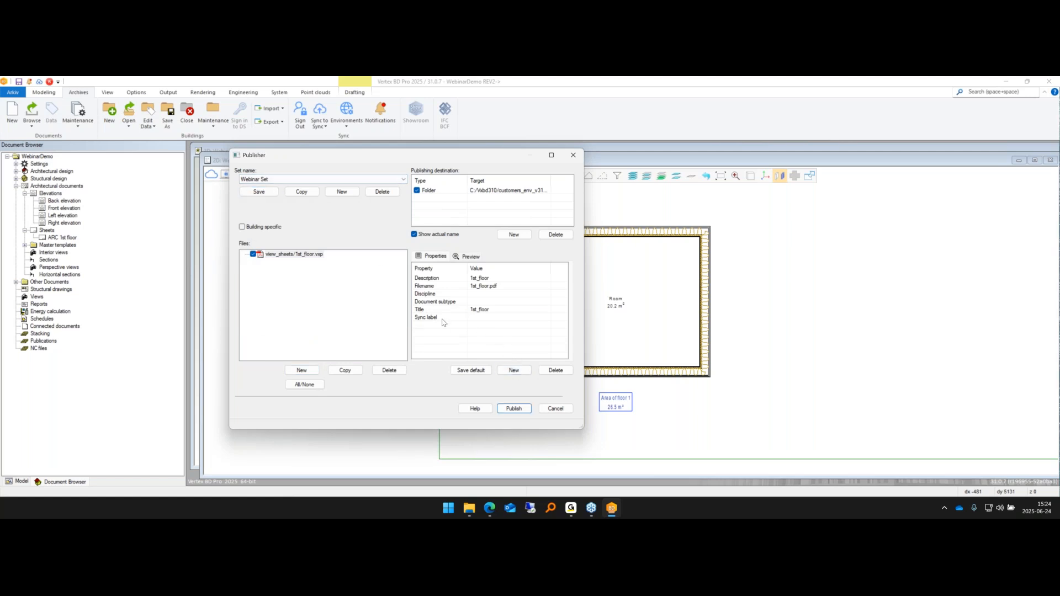
- Assign the Sync label Floorplan to the view_sheets/1st_floor.vxp file in Webinar Set
left_click(484, 318)
mouse_move(492, 512)
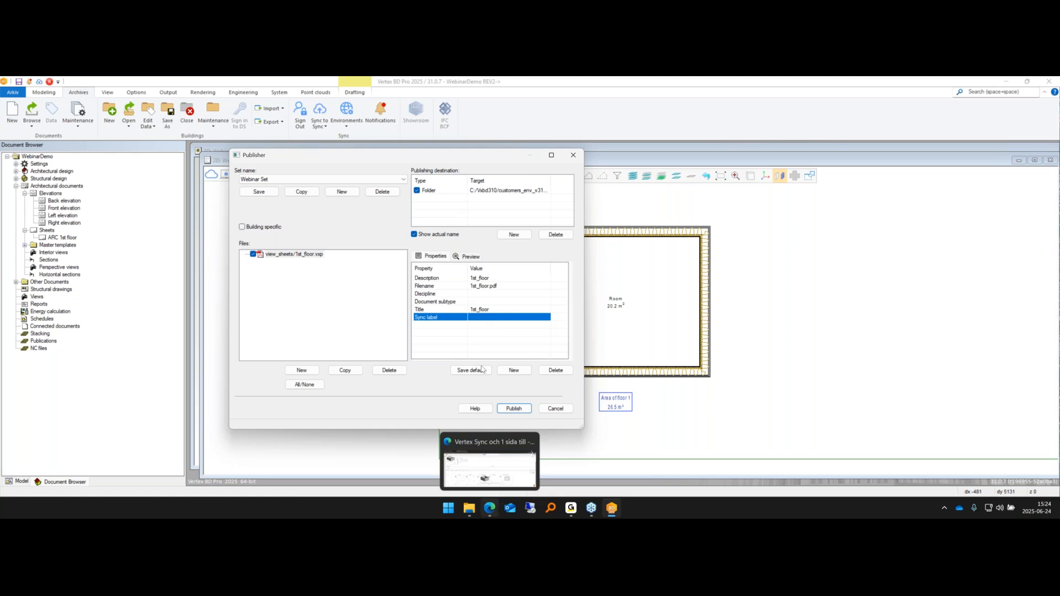
left_click(450, 320)
left_click(426, 316)
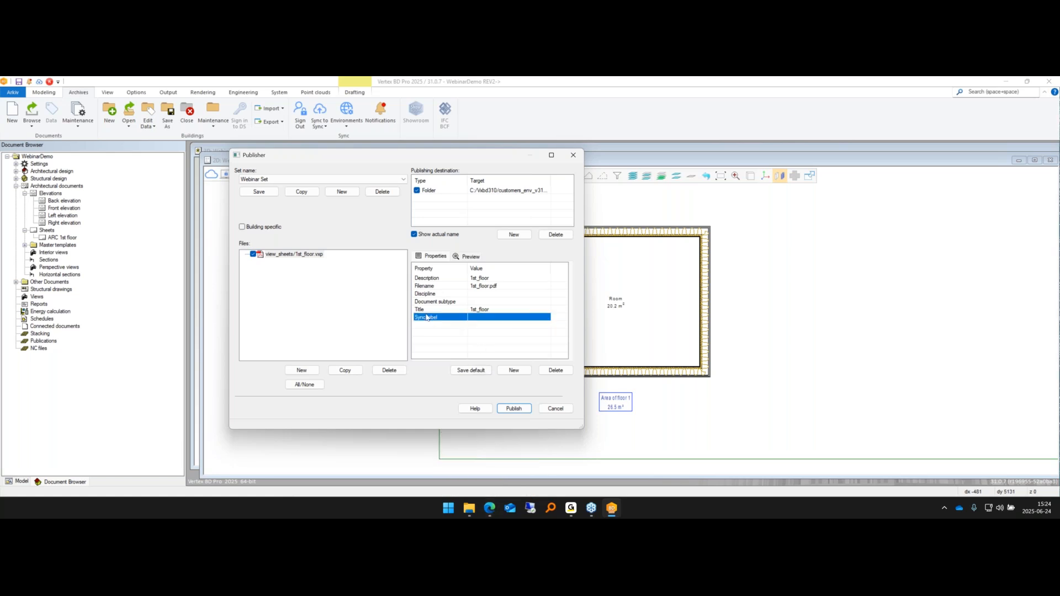
left_click(309, 258)
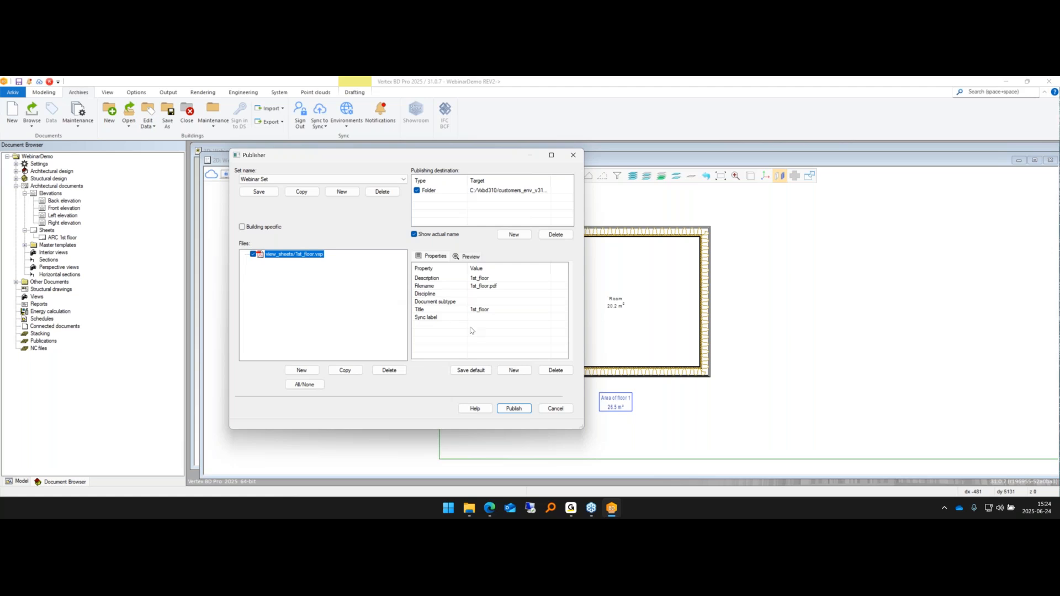
left_click(442, 319)
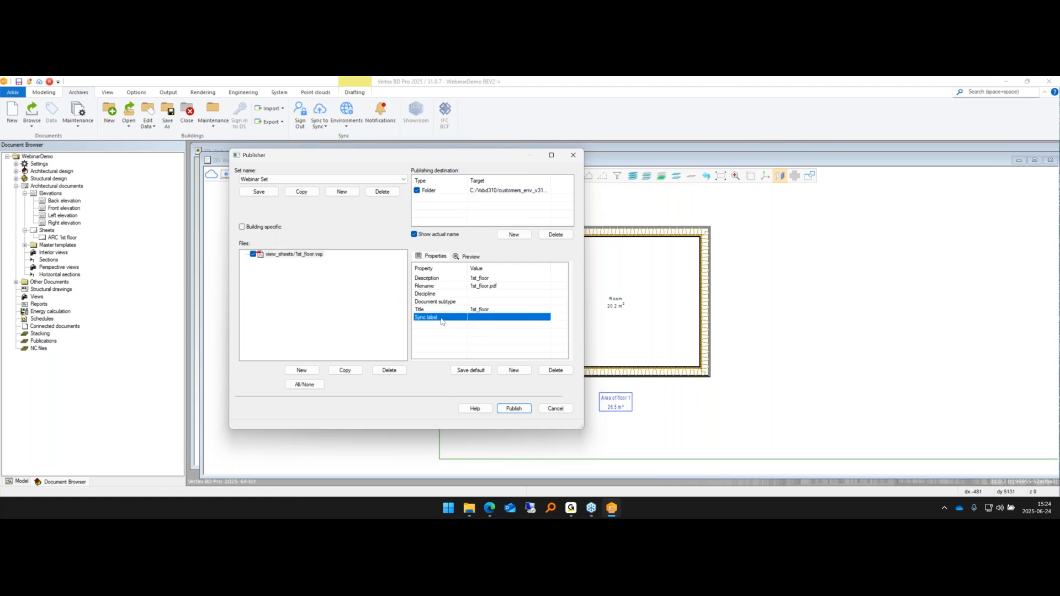
left_click(480, 321)
left_click_drag(303, 149, 618, 156)
scroll(534, 317, "down", 1)
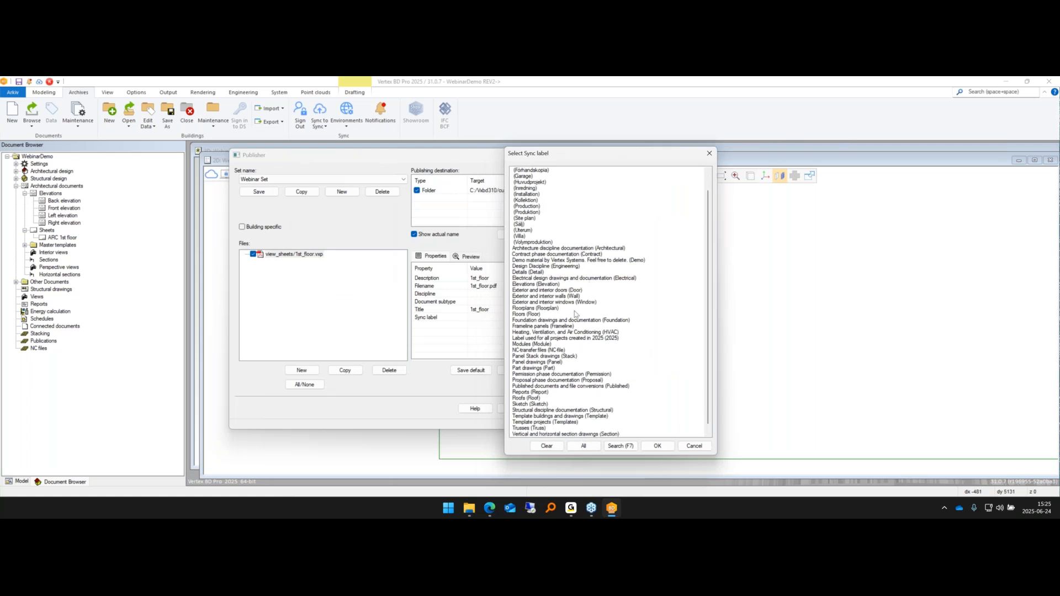
left_click(526, 309)
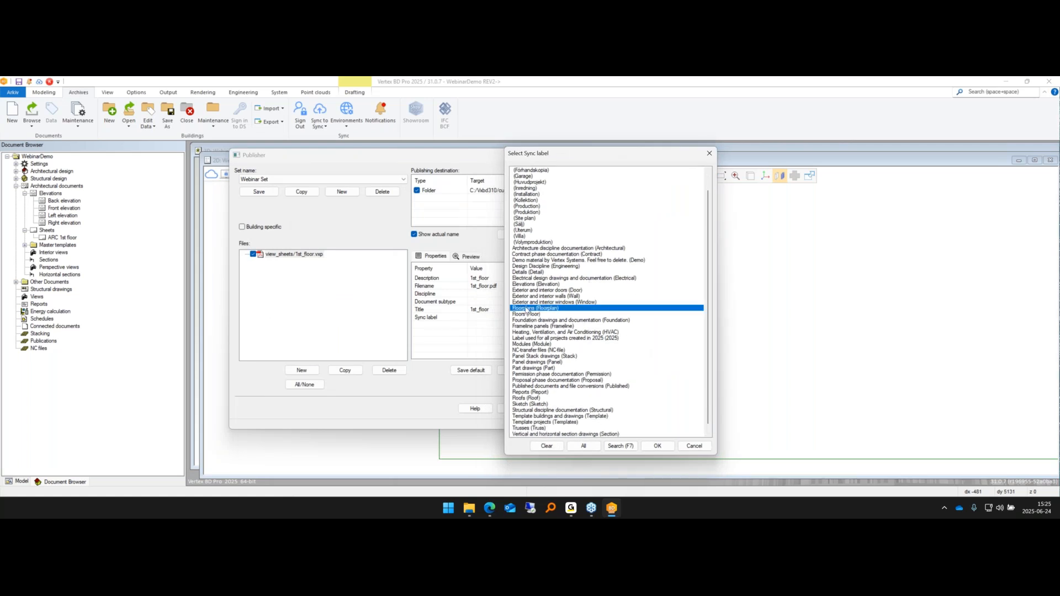
left_click(657, 447)
- Save Webinar Set and publish its 1st floor sheet
left_click(263, 197)
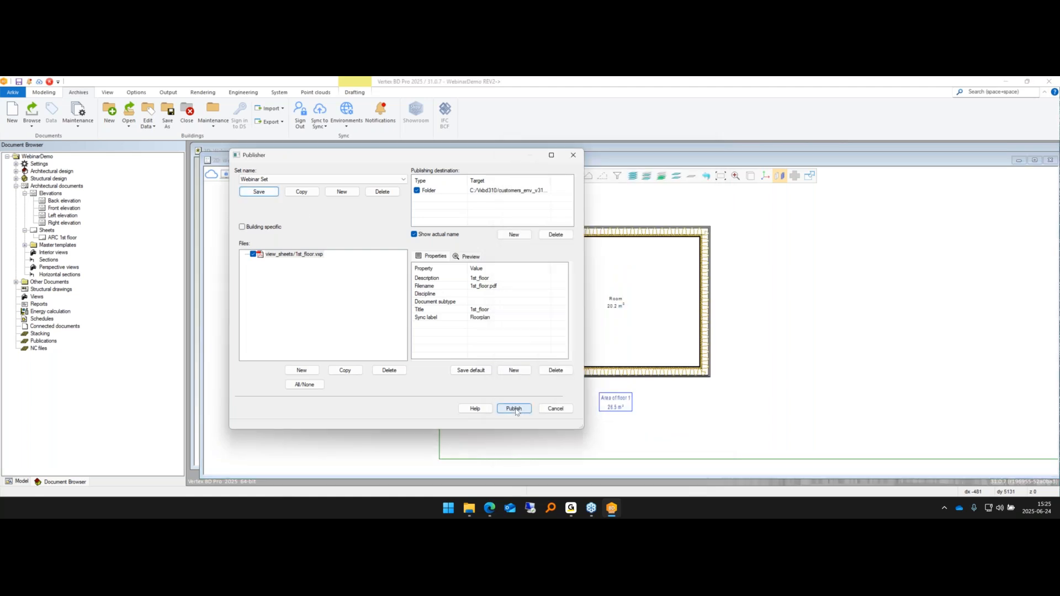
left_click(514, 410)
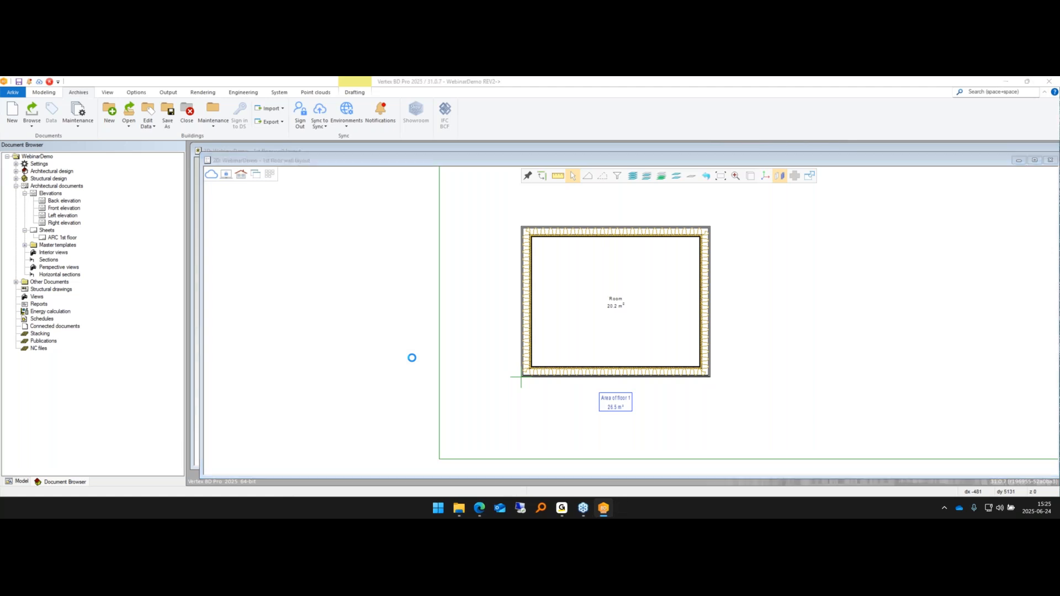
left_click(562, 321)
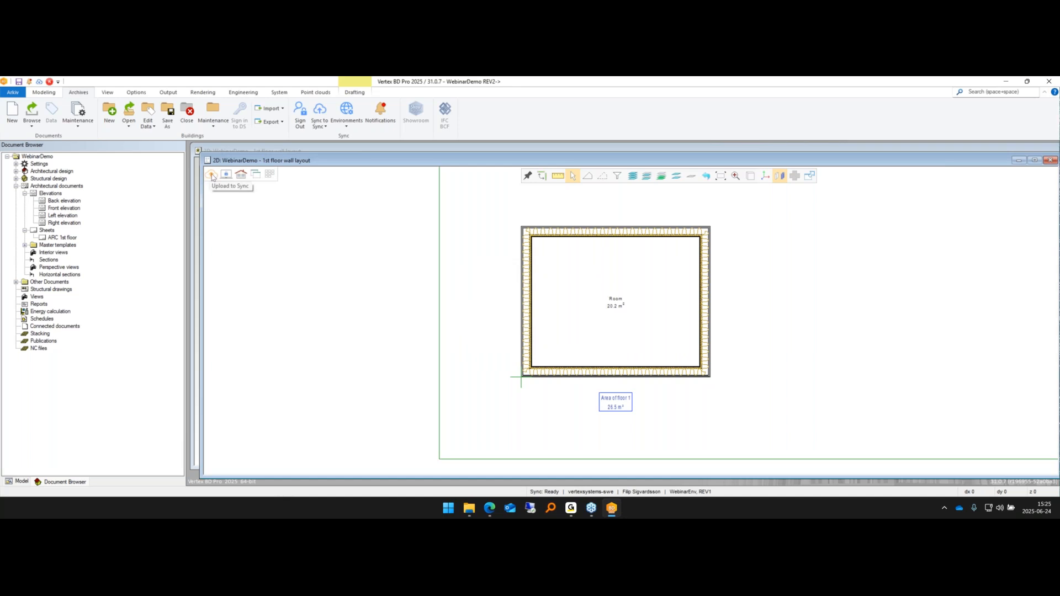
- Upload WebinarDemo to Vertex Sync, overwriting revision REV2, and close the upload log
left_click(212, 175)
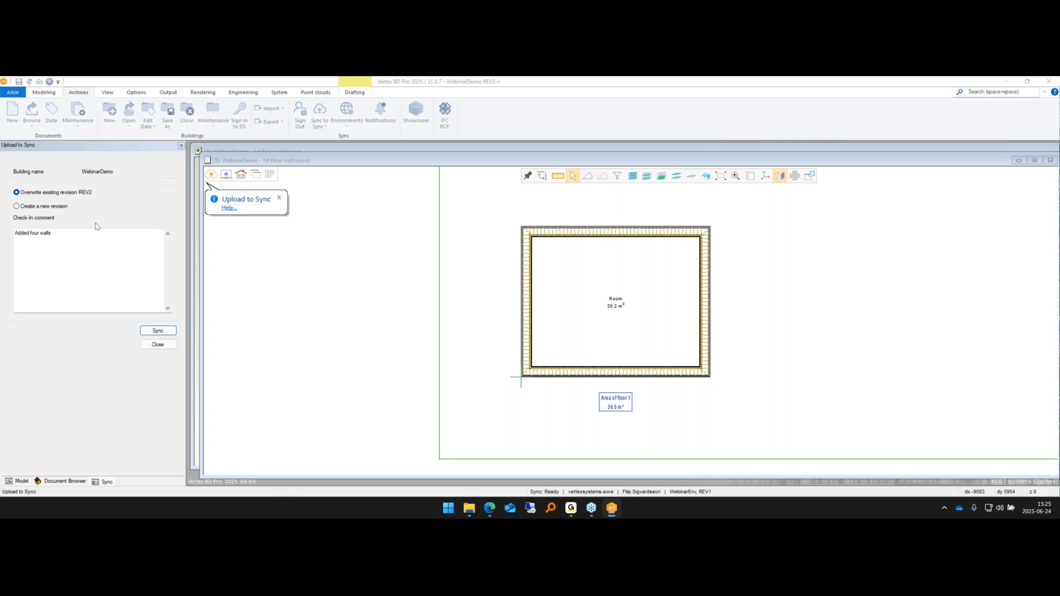
left_click(159, 331)
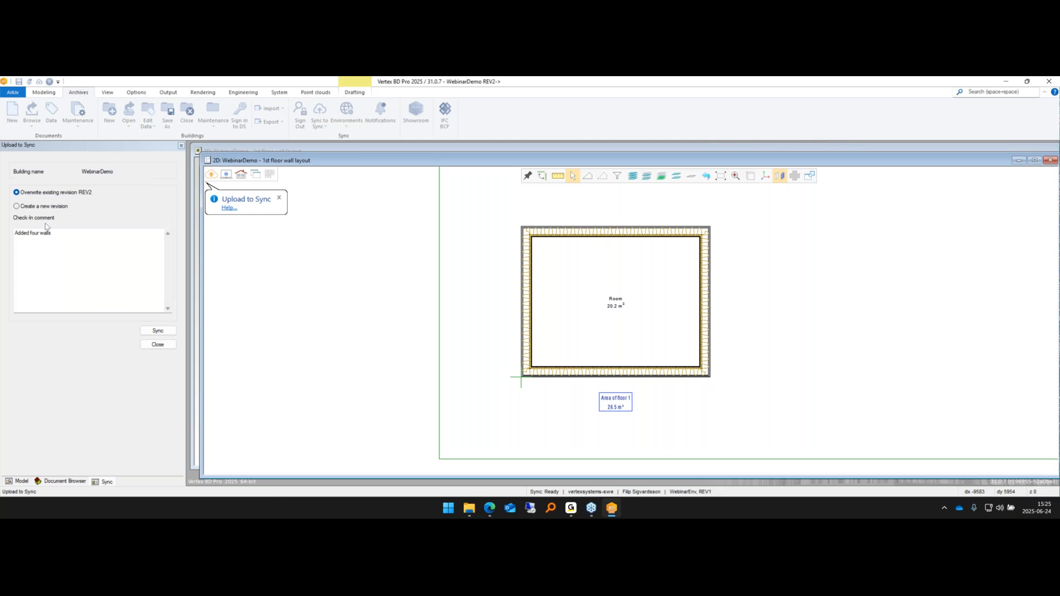
left_click(166, 331)
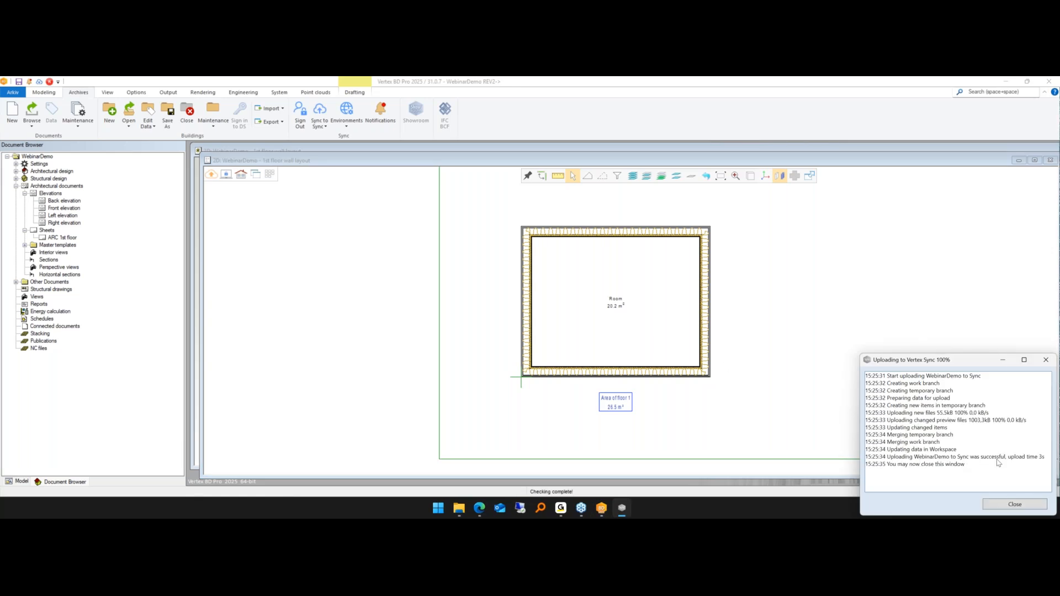
left_click(1015, 504)
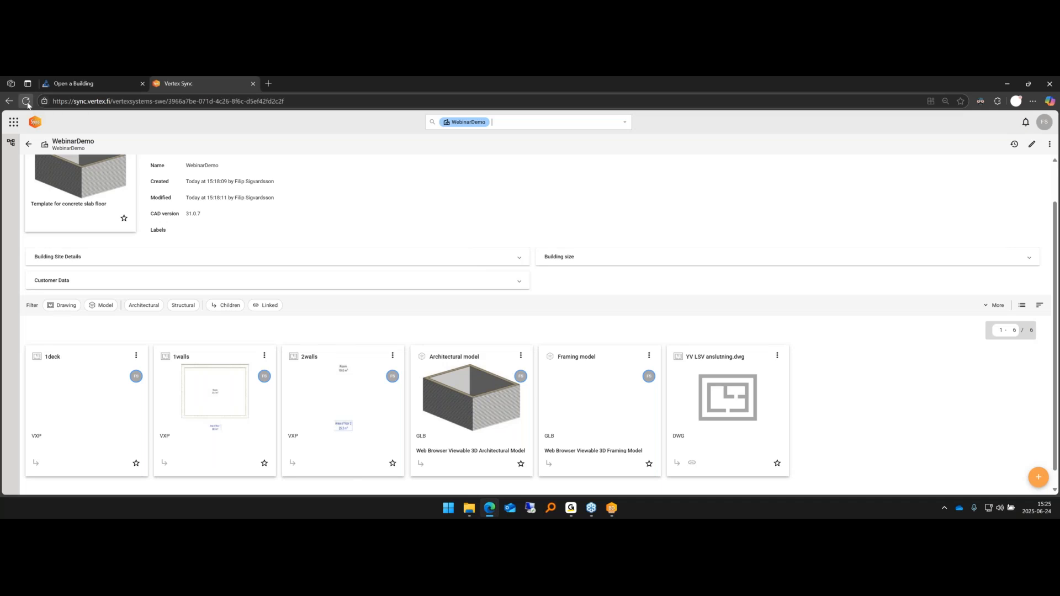
- Switch to Vertex Sync in the browser, refresh the WebinarDemo page and filter its items by the Floorplan label
left_click(26, 101)
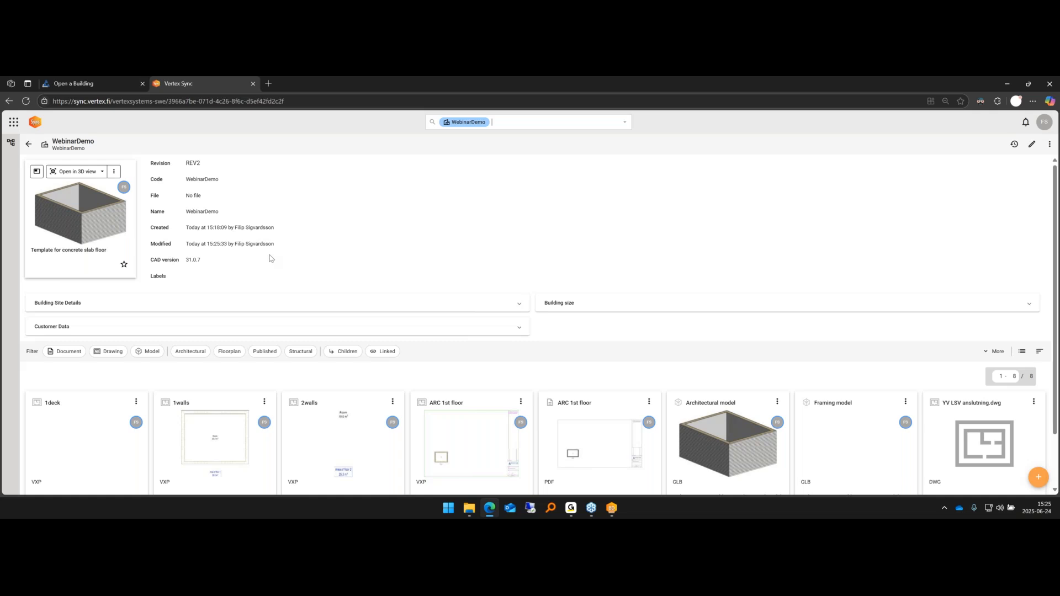
scroll(270, 258, "down", 2)
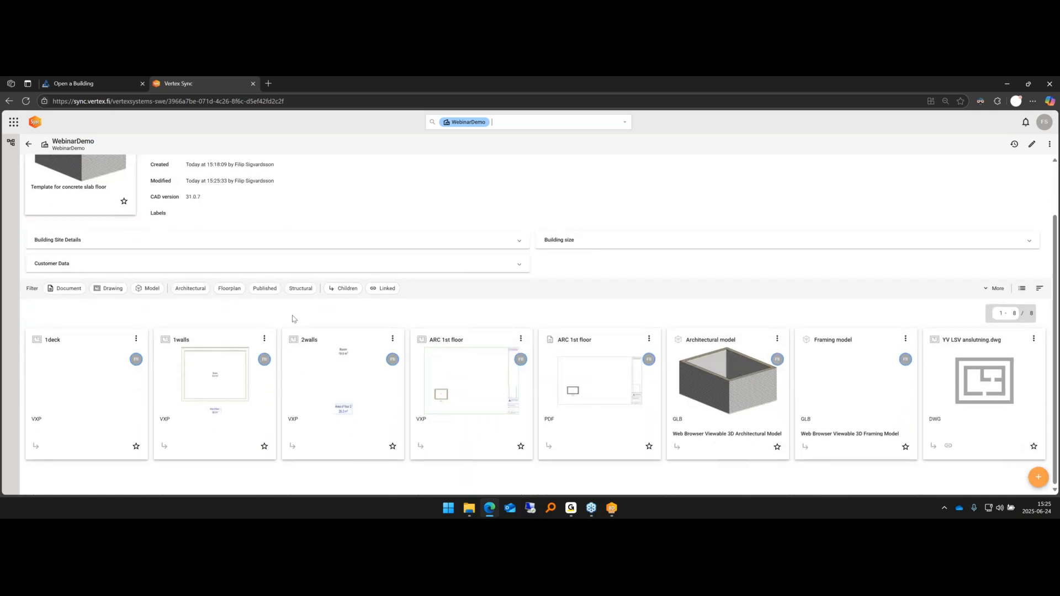
left_click(229, 288)
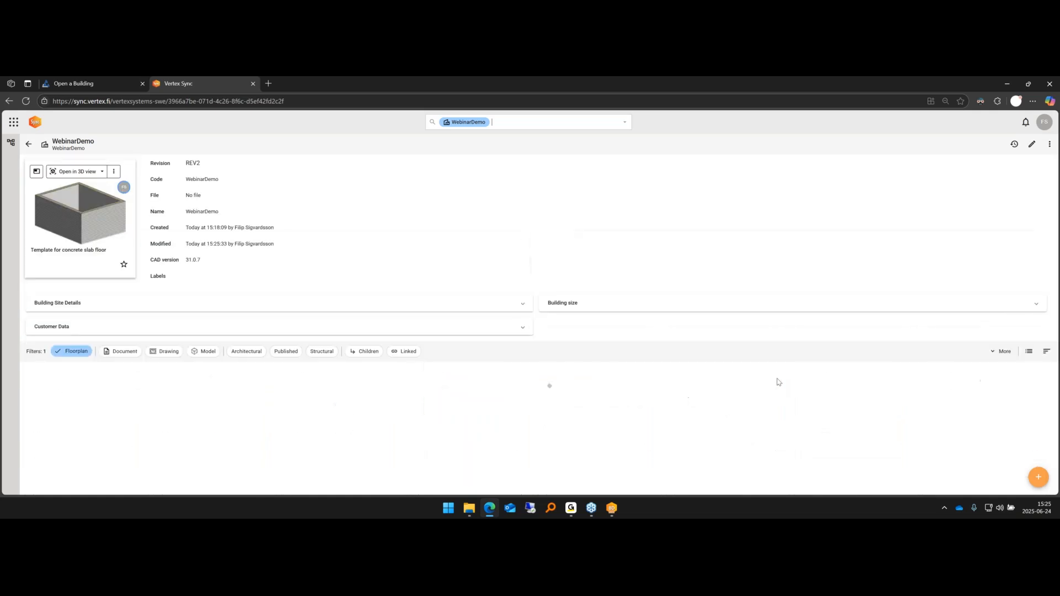
scroll(111, 381, "down", 1)
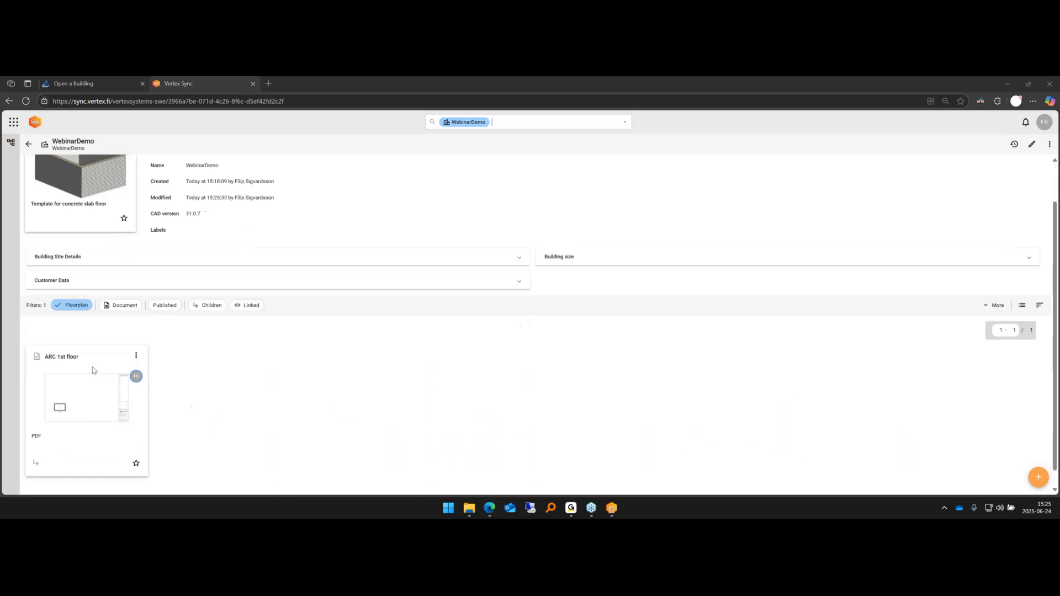
- Open the published ARC 1st floor PDF in preview, check its details and return to the WebinarDemo page
left_click(88, 356)
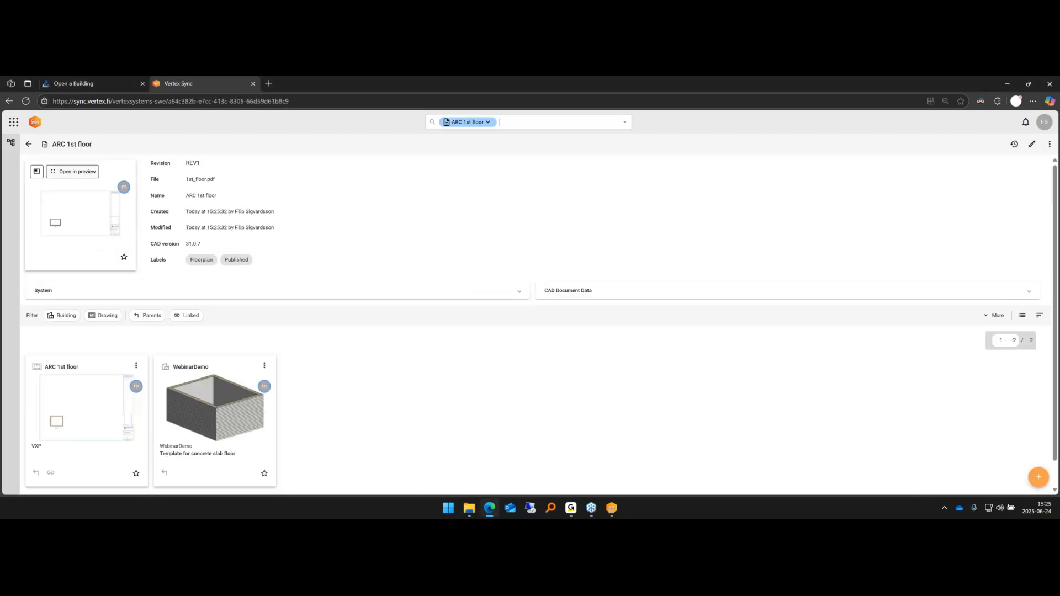
left_click(72, 171)
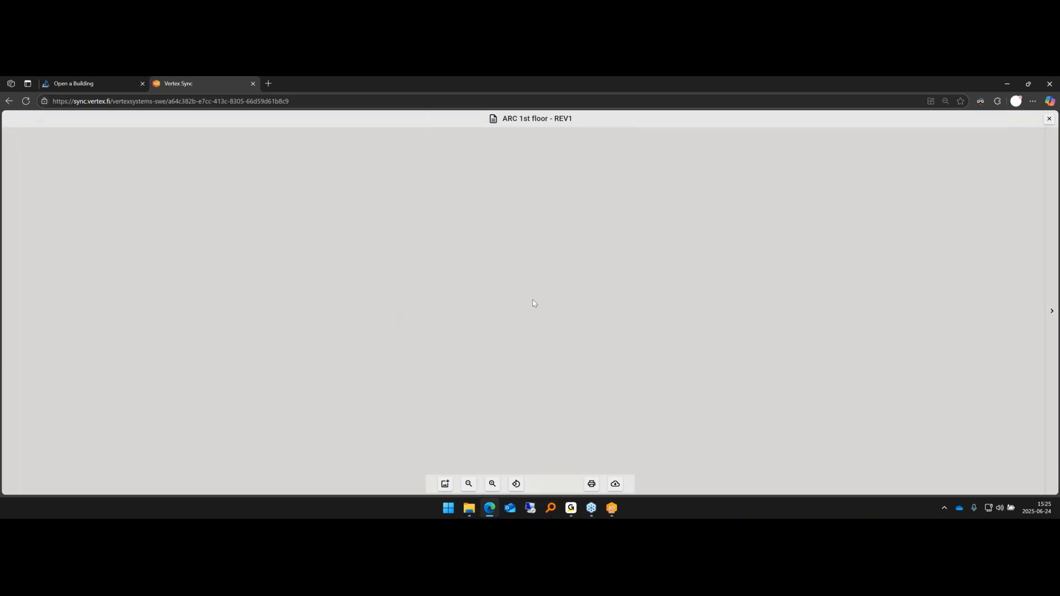
left_click(222, 289)
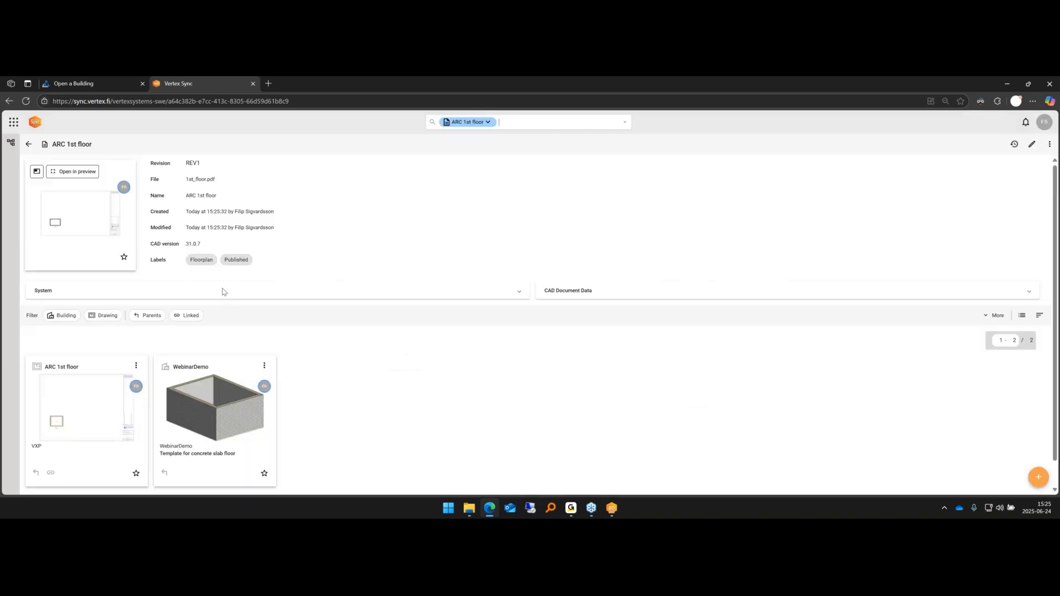
left_click(28, 145)
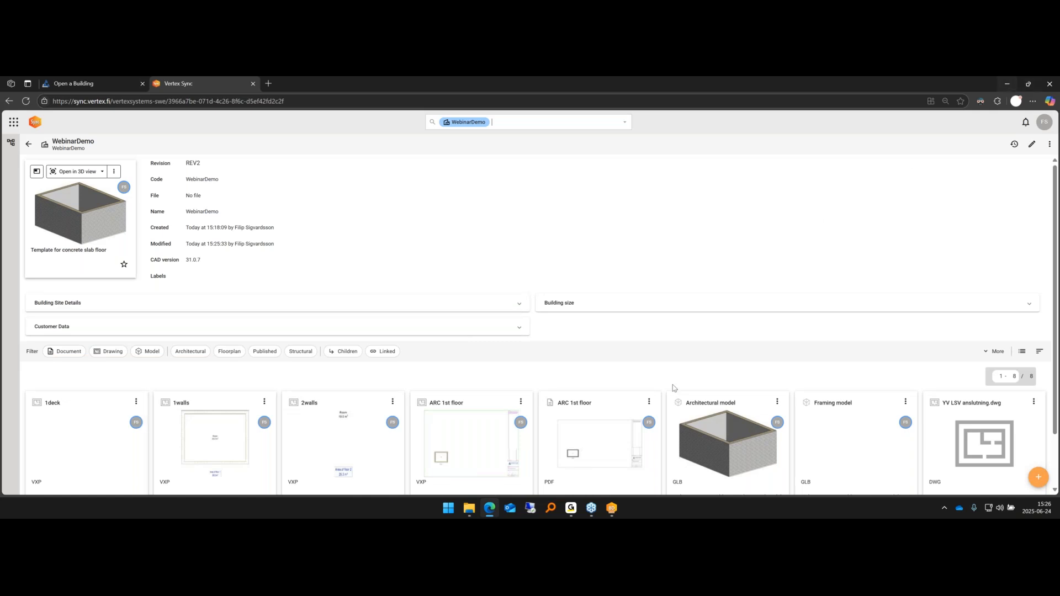
- Switch back to Vertex BD and generate wall panels for all four walls, loading a default panelizing settings preset
left_click(612, 509)
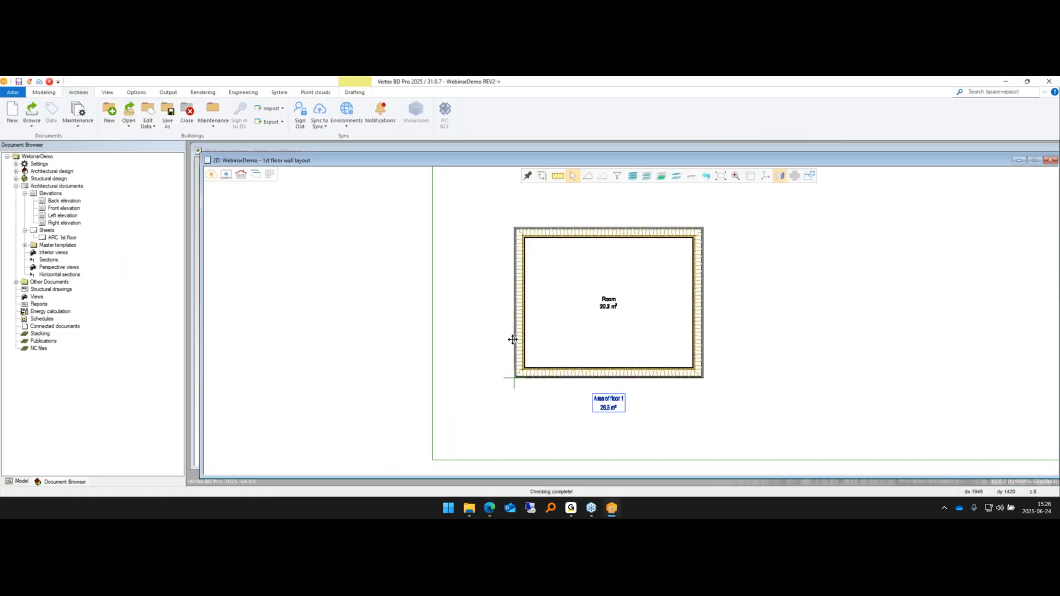
left_click(628, 378)
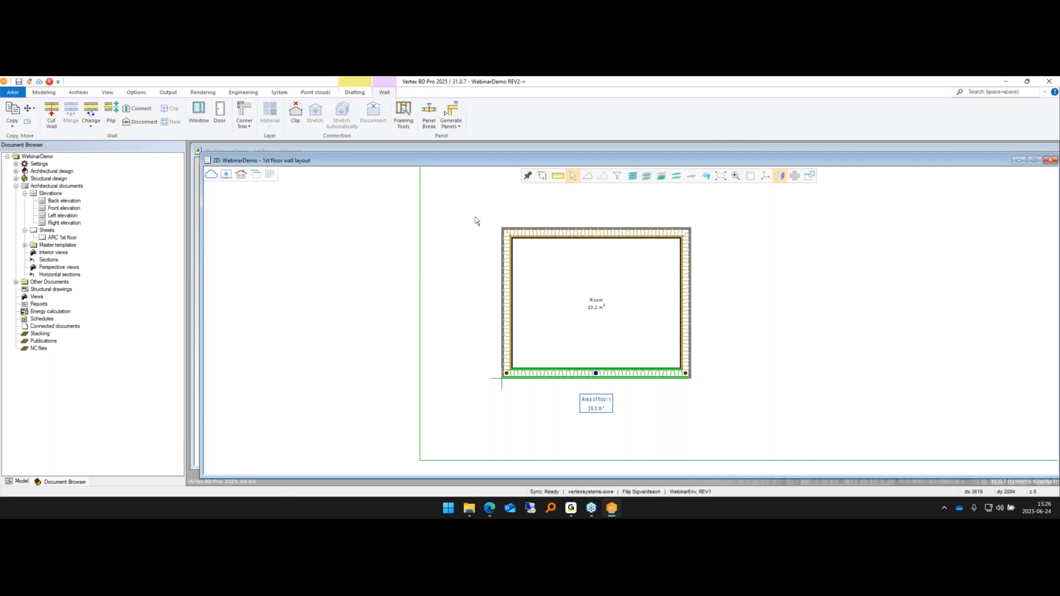
left_click_drag(476, 221, 744, 305)
key("Escape")
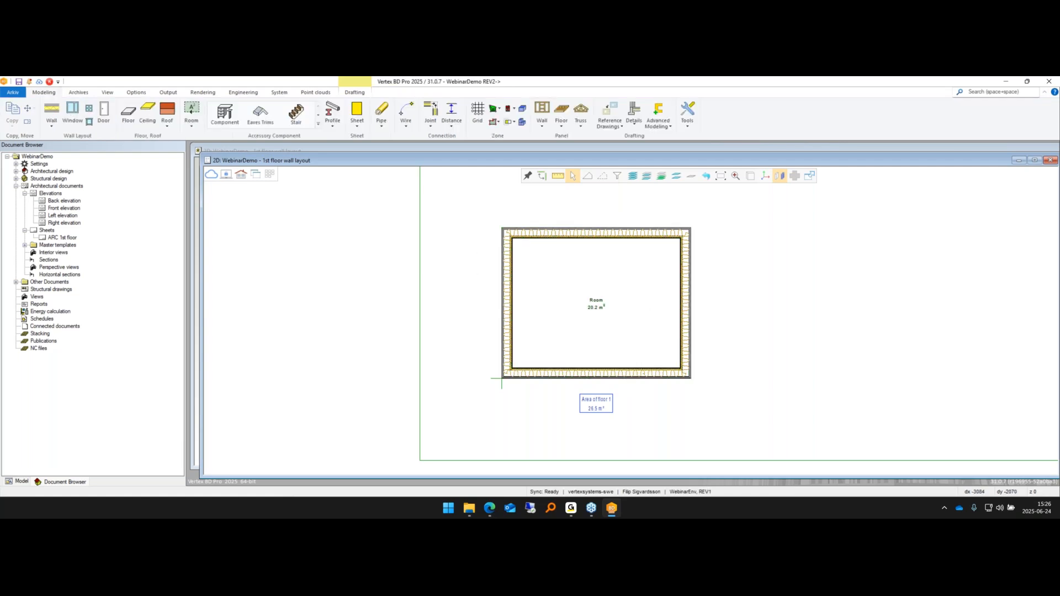
left_click_drag(732, 414, 449, 214)
left_click(452, 112)
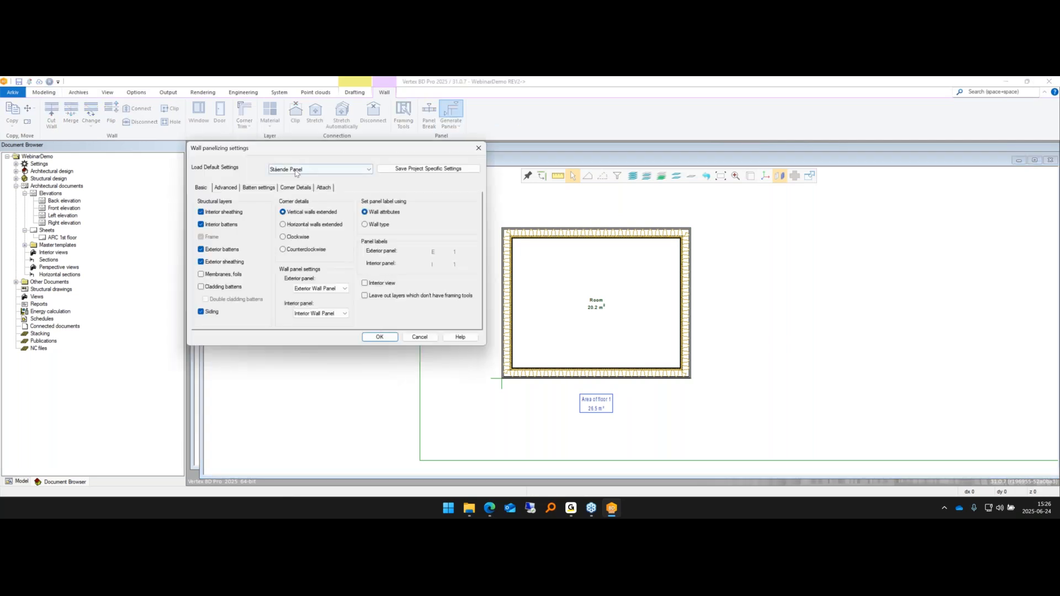
left_click(295, 173)
left_click(295, 186)
left_click(389, 338)
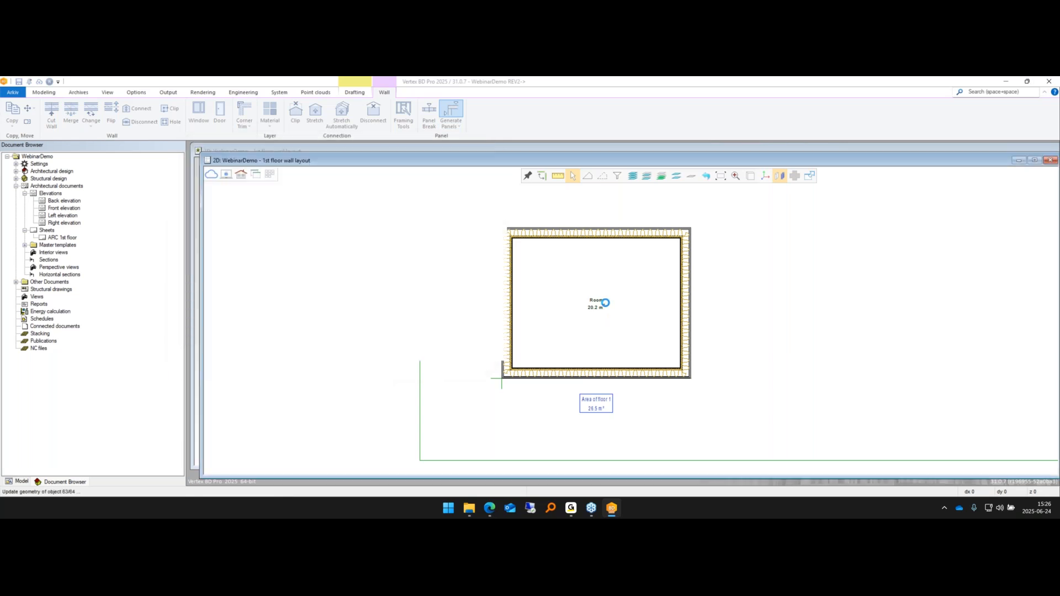
- Frame all the wall panels and create their drawings with the Stomme template from the Ytterväggar, Enskild library
left_click(686, 307)
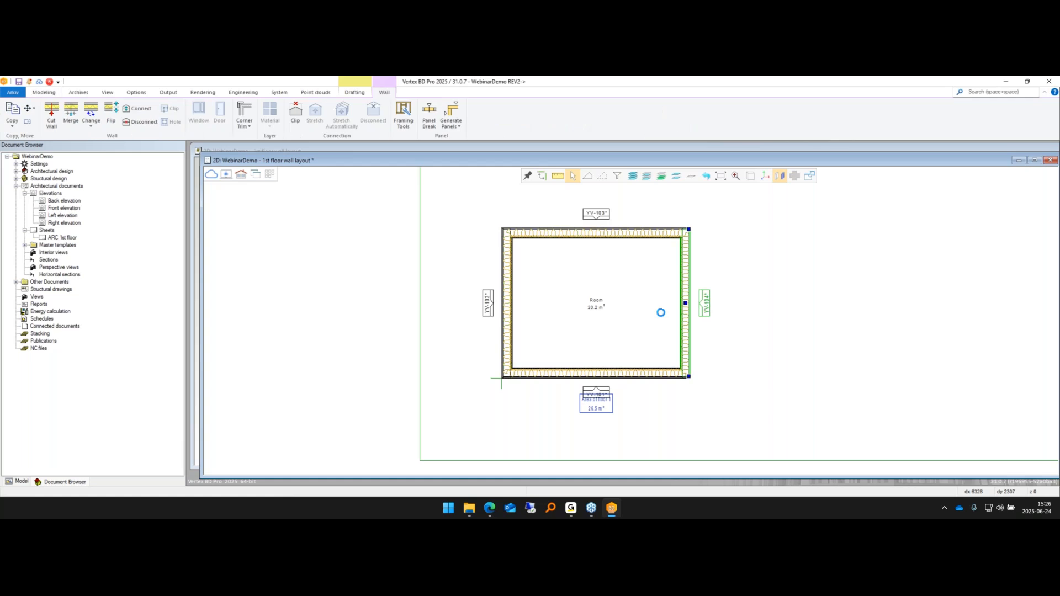
key("ctrl+a")
left_click(312, 115)
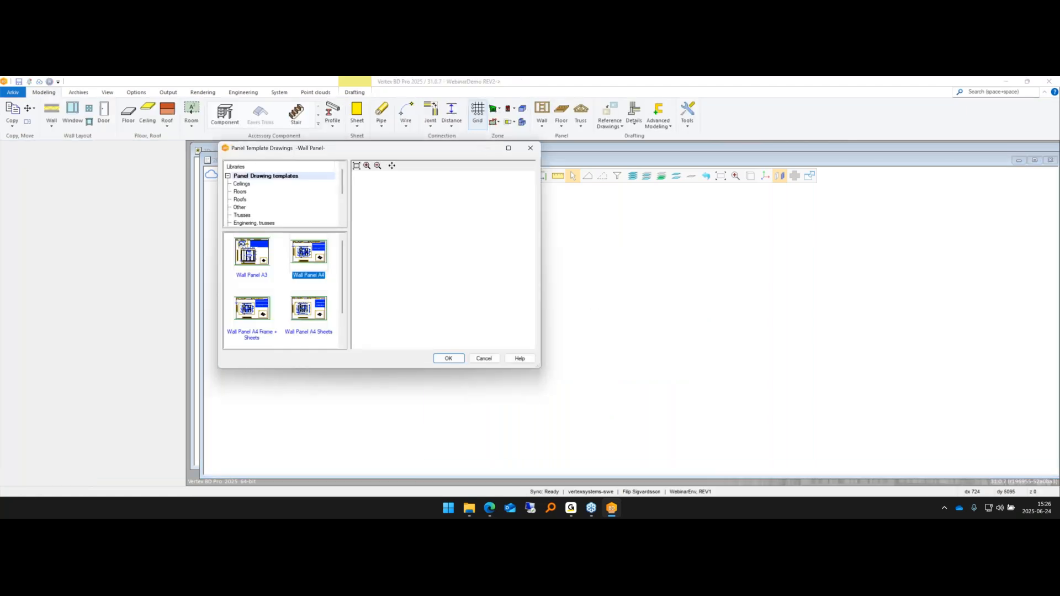
left_click(262, 200)
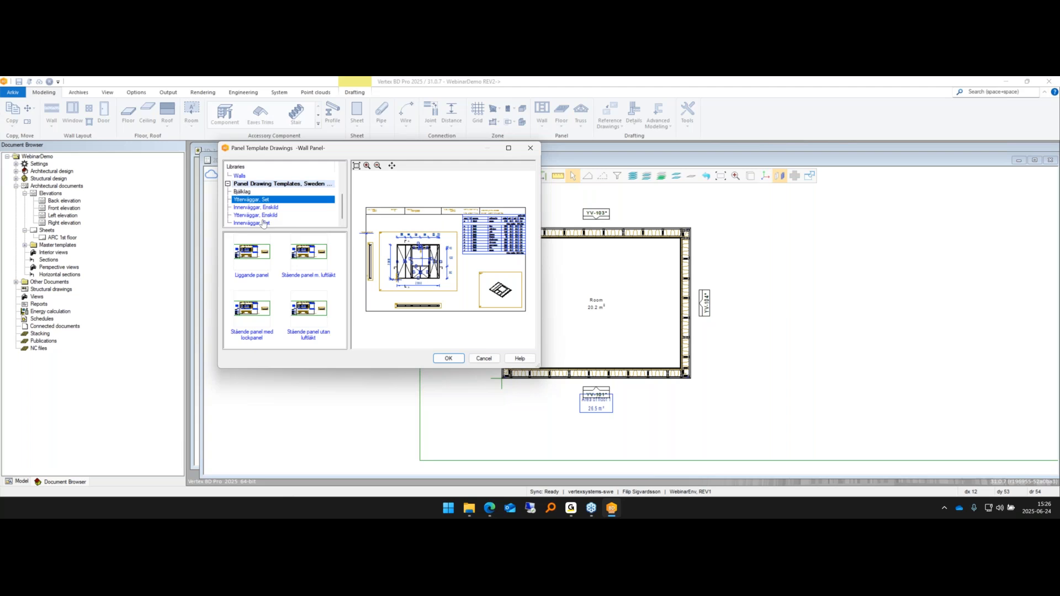
left_click(267, 215)
double_click(253, 330)
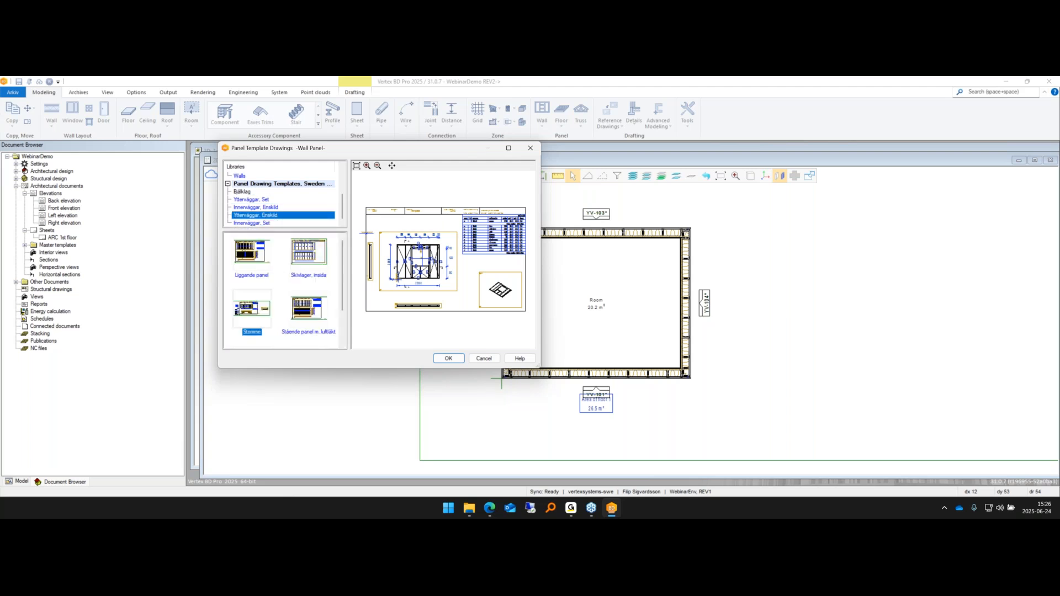
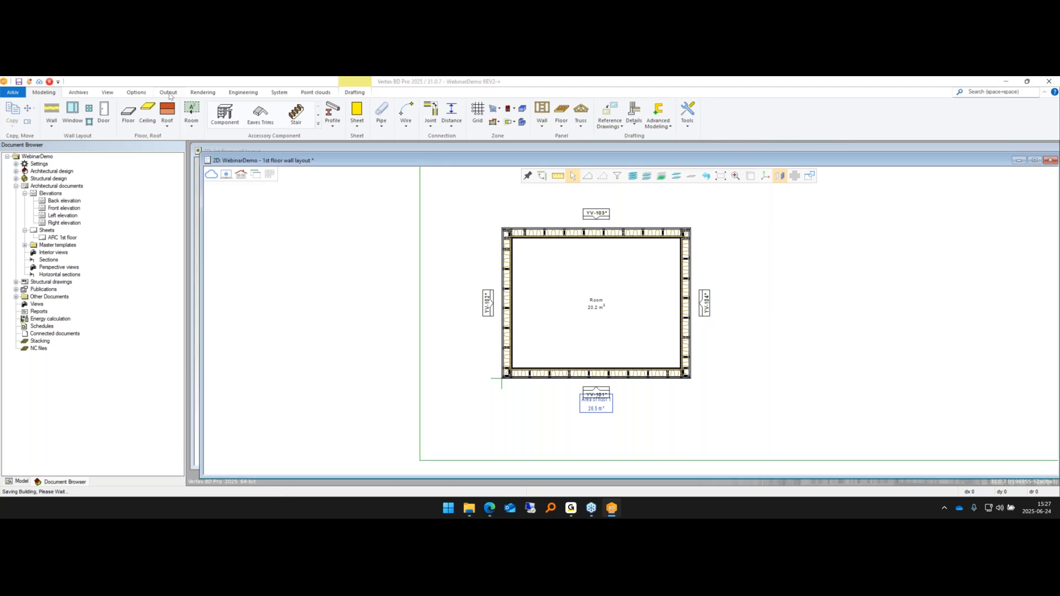
- Write Randek NC output files for the four wall panels YV-101 to YV-104 and close the transfer files dialog
left_click(168, 92)
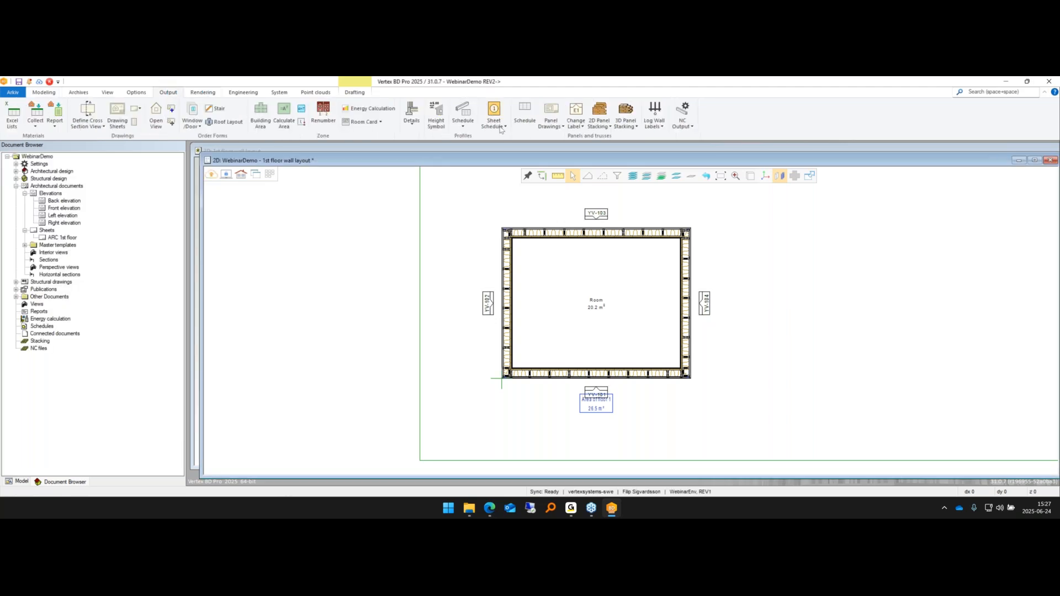
left_click(683, 124)
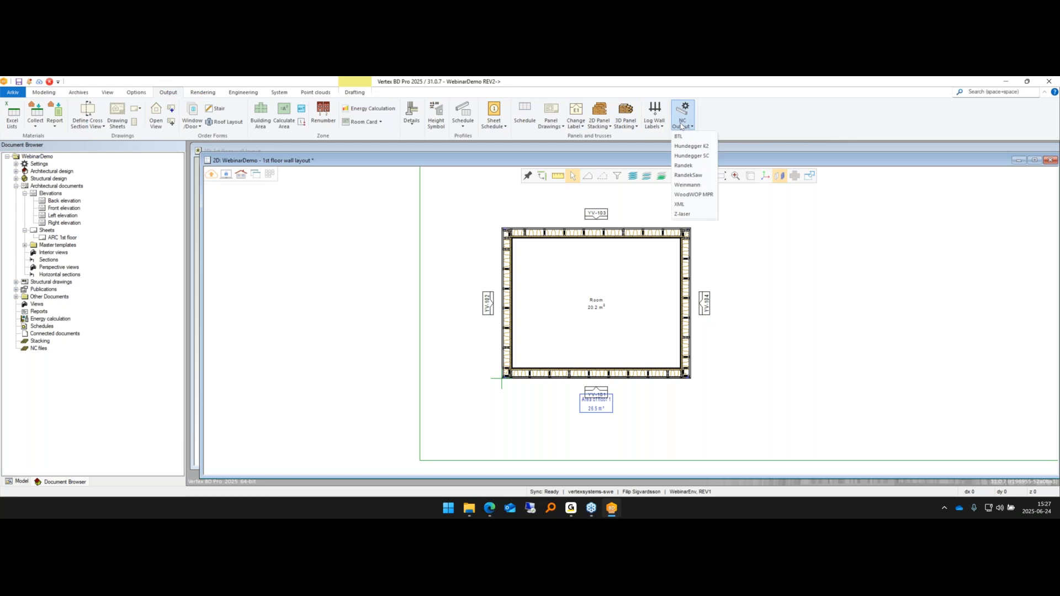
left_click(700, 168)
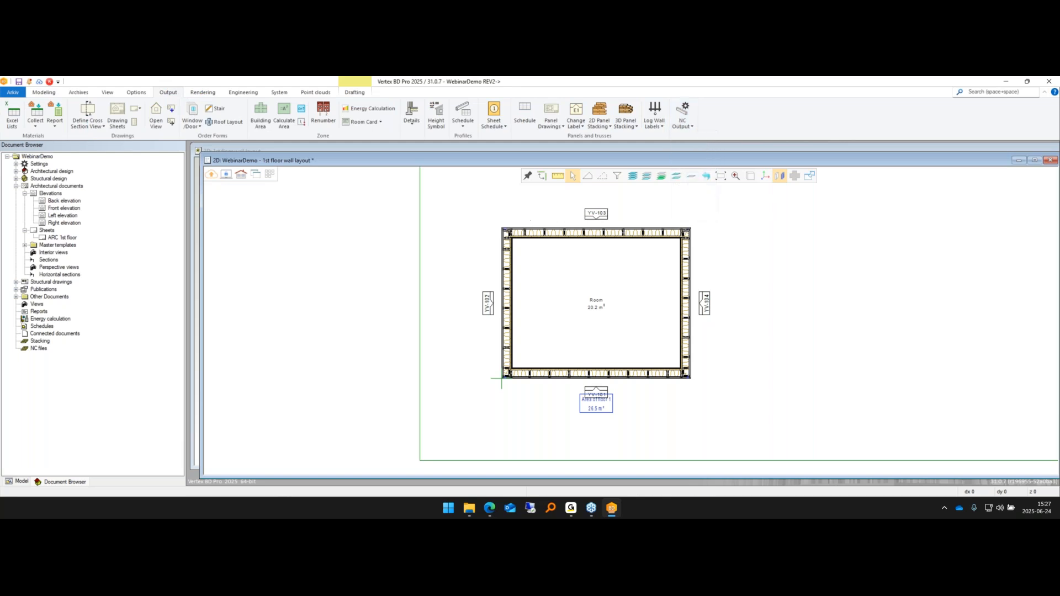
left_click(236, 192)
left_click(236, 200)
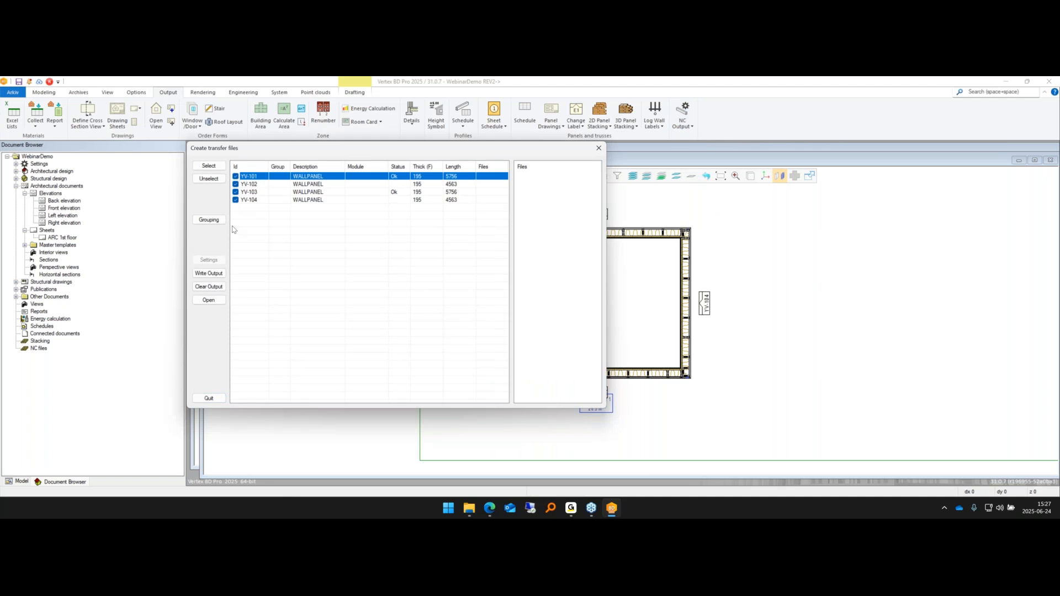
left_click(209, 273)
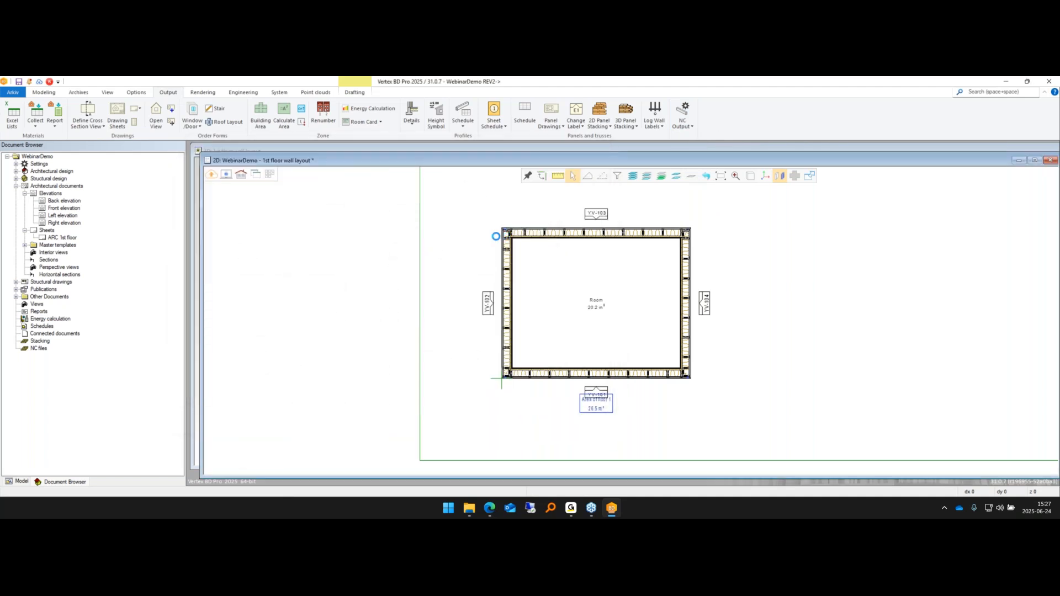
left_click(600, 148)
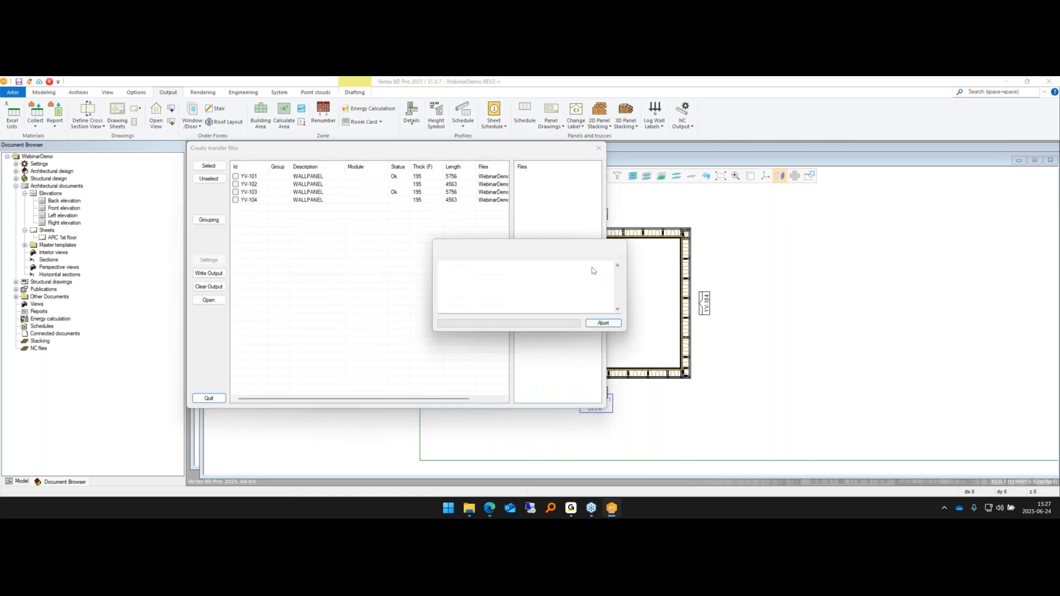
left_click(603, 323)
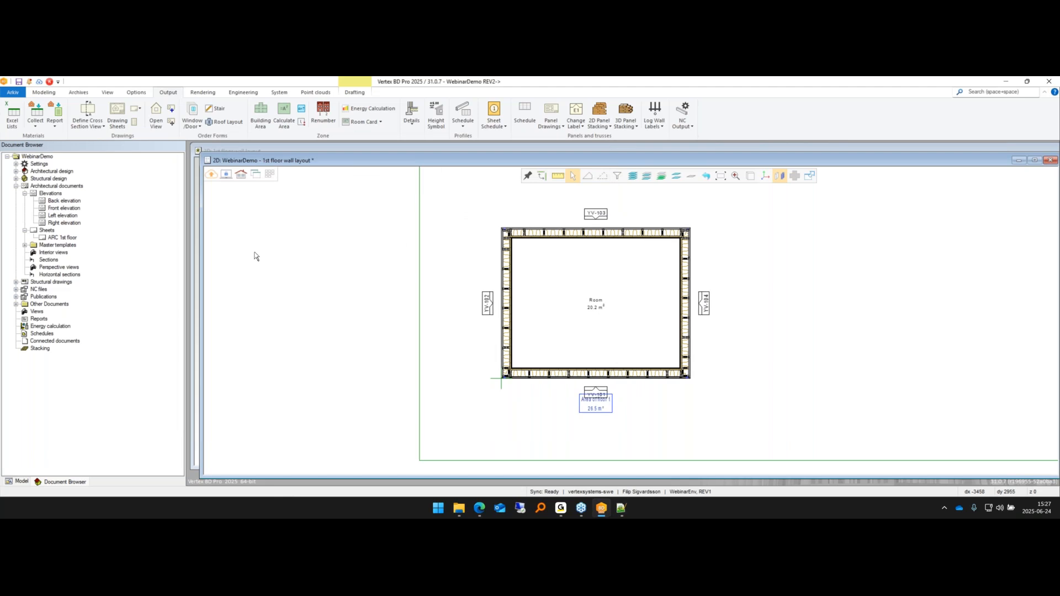
- Open the Publisher and choose randek/WebinarDemo_YV-101.cdt from the workspace as a new file for Webinar Set
left_click(39, 82)
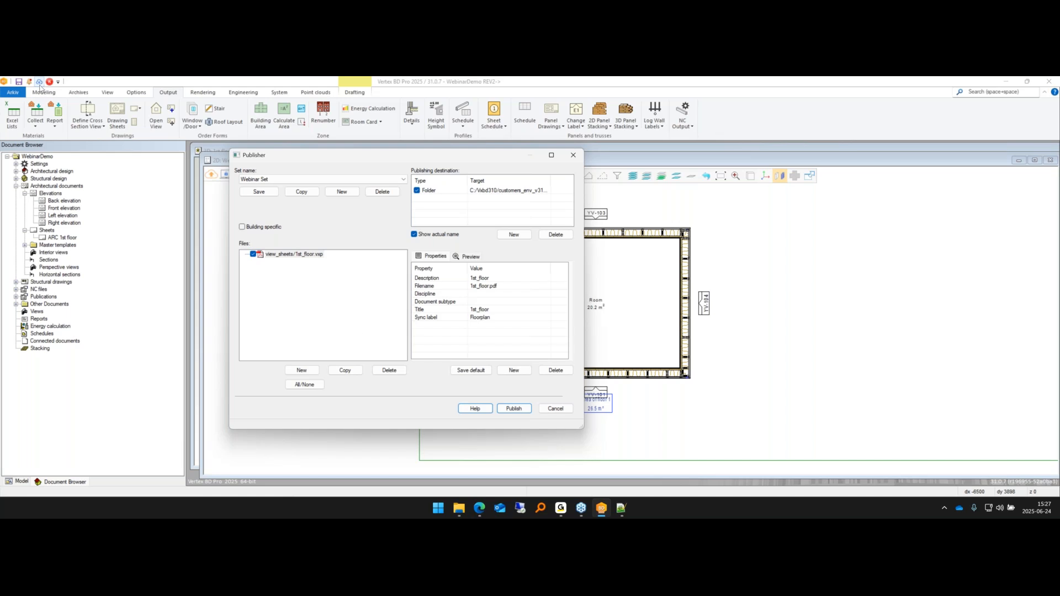
left_click(317, 288)
left_click(302, 370)
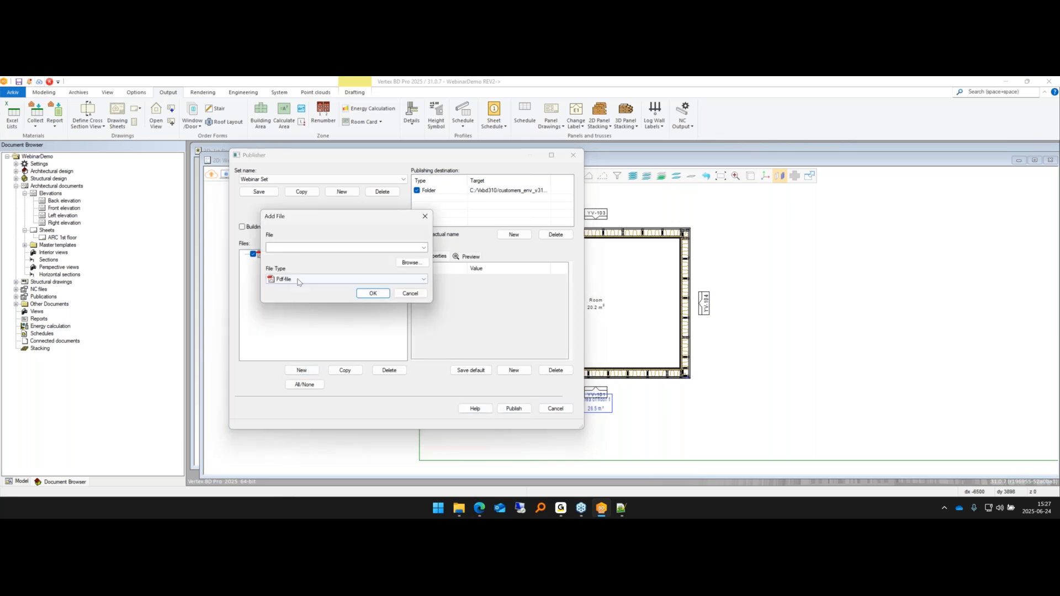
left_click(411, 262)
scroll(248, 269, "down", 4)
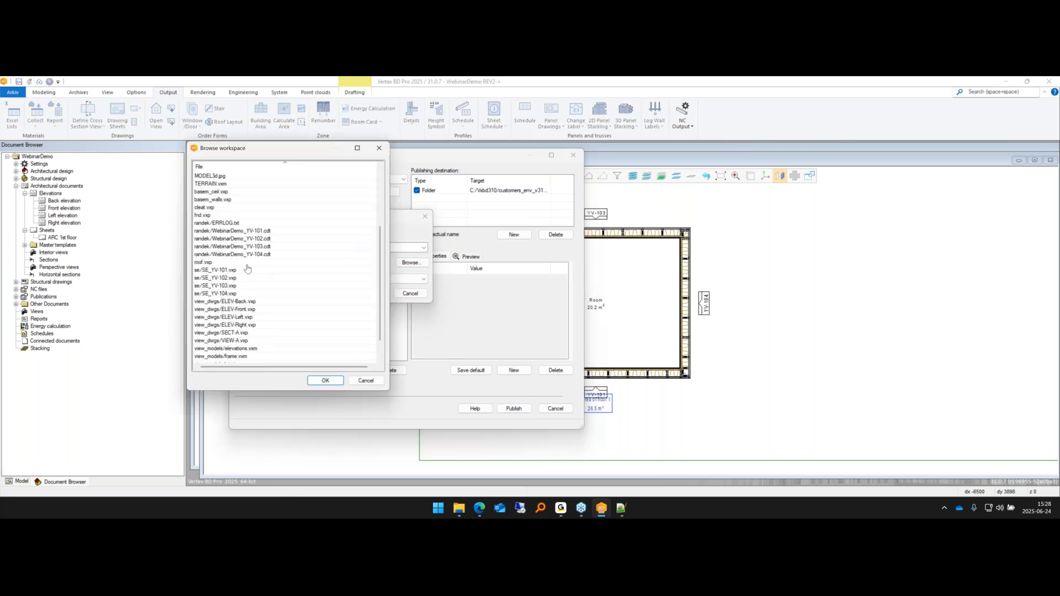
left_click(240, 231)
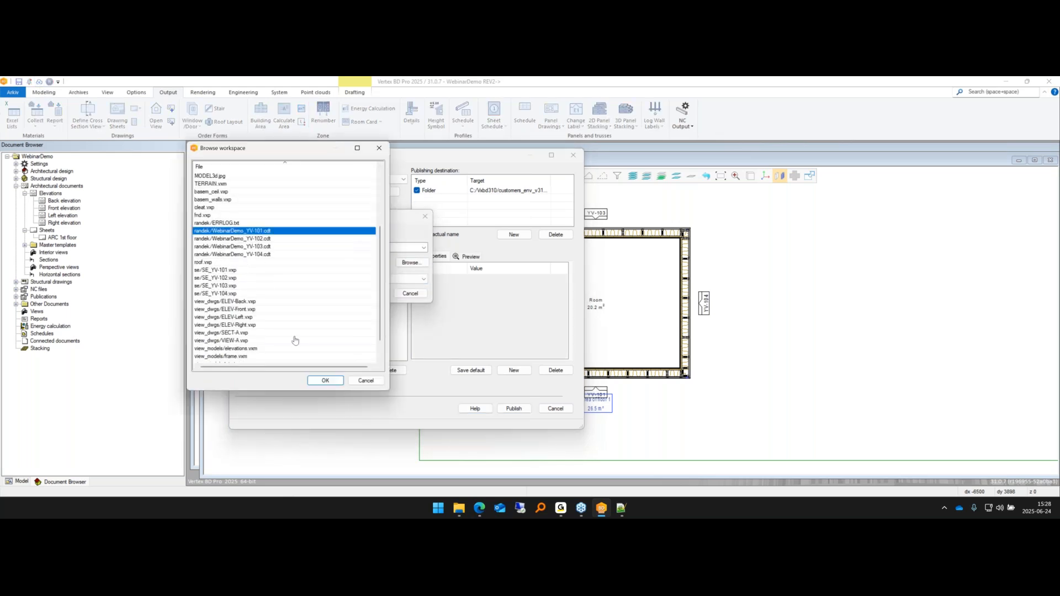
left_click(325, 381)
- Set the new entry's file type to Original file format and generalise its file name to randek/*.cdt
left_click(320, 279)
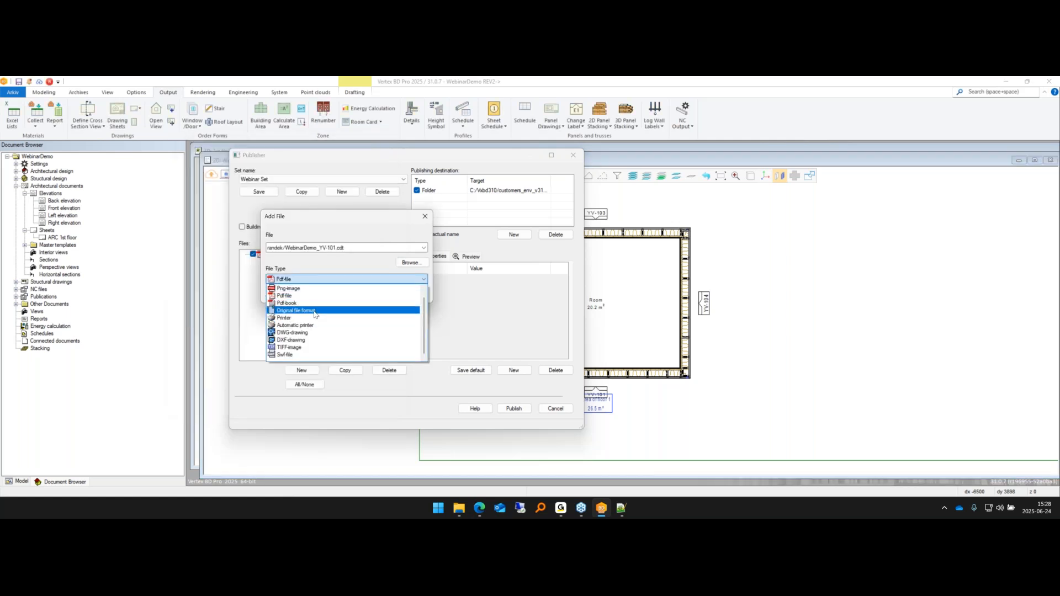
left_click(316, 314)
left_click(337, 248)
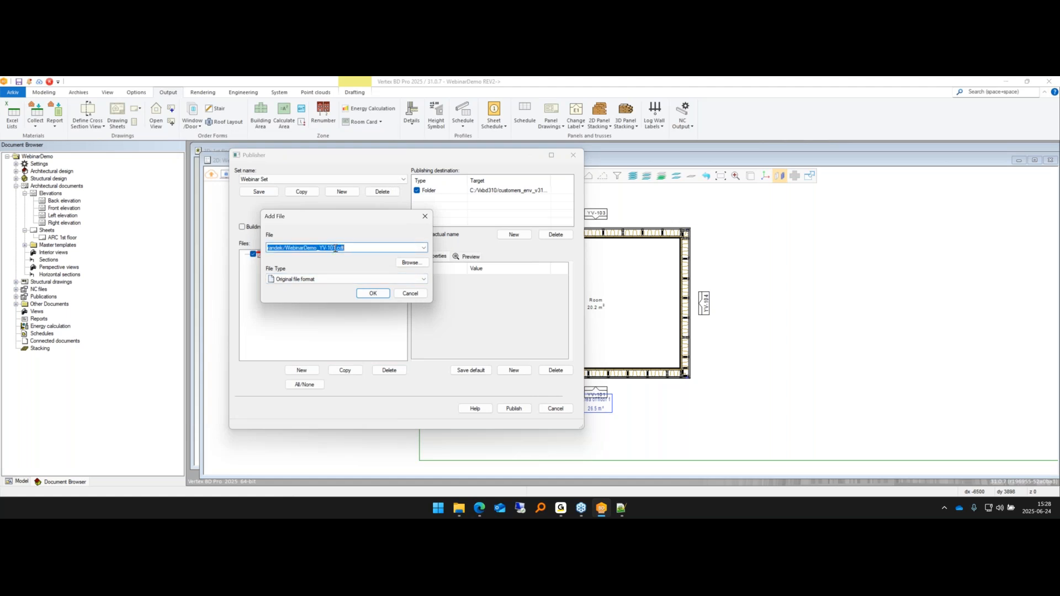
left_click(337, 248)
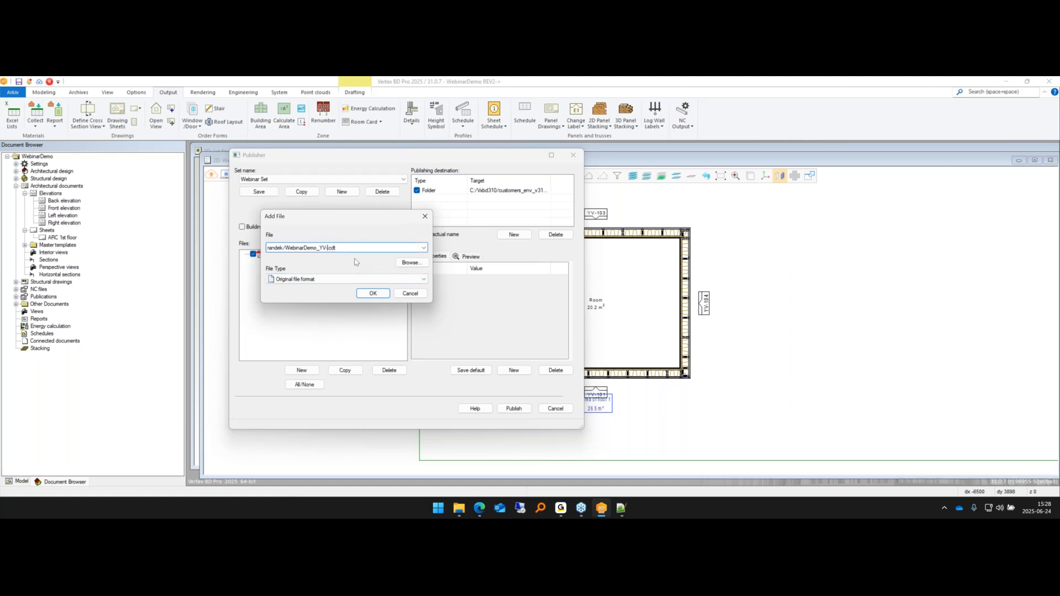
key("BackSpace")
key("BackSpace")
key("BackSpace")
key("BackSpace")
key("BackSpace")
left_click(371, 293)
- Assign the Production sync label to the randek/*.cdt entry and save the publishing set
left_click(285, 264)
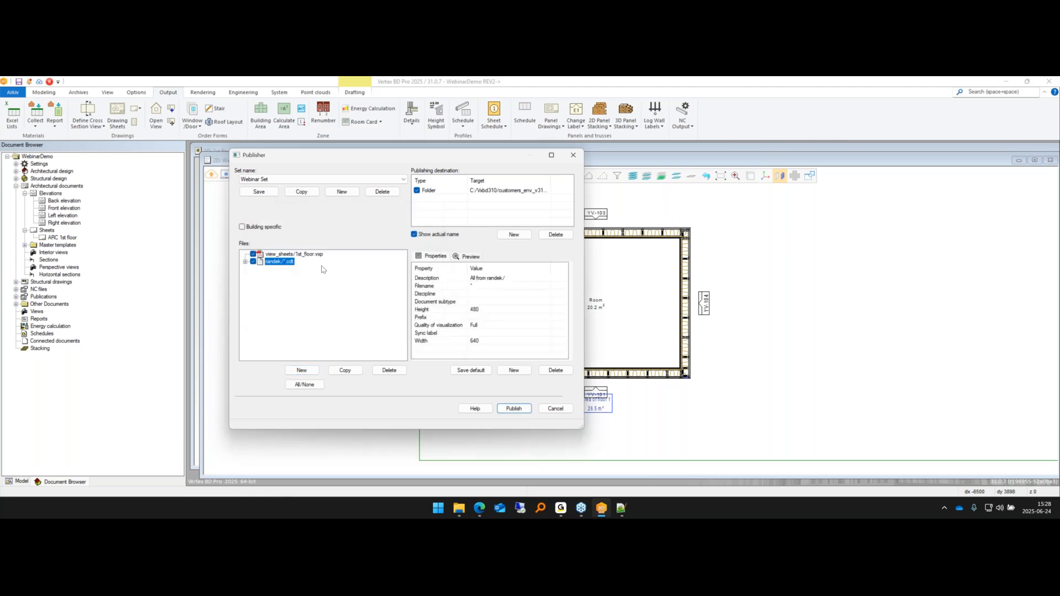
left_click(496, 333)
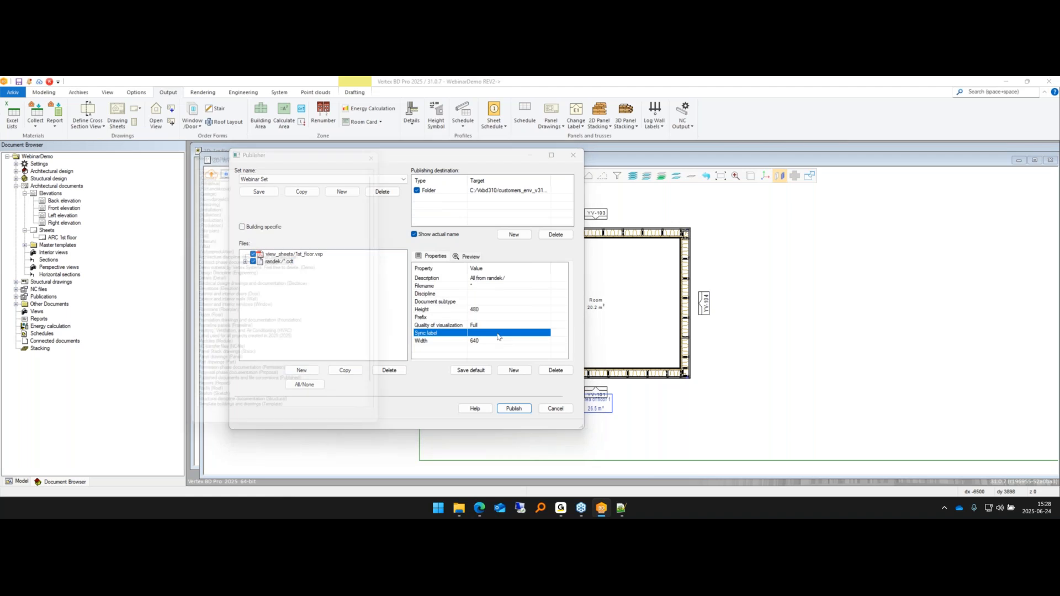
double_click(497, 333)
scroll(228, 236, "down", 5)
scroll(228, 236, "down", 1)
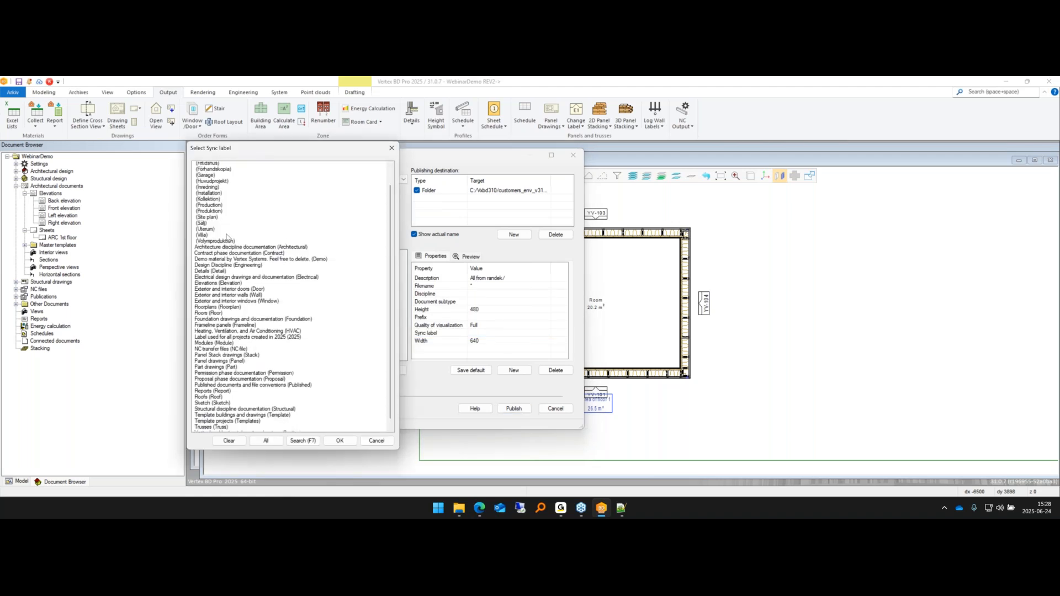
left_click(221, 201)
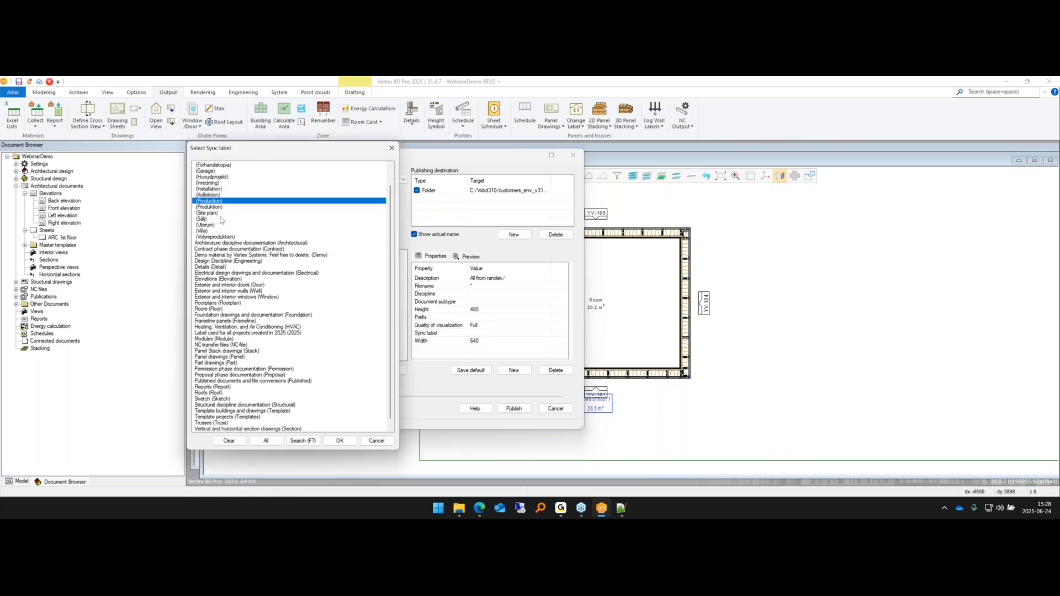
scroll(216, 223, "up", 1)
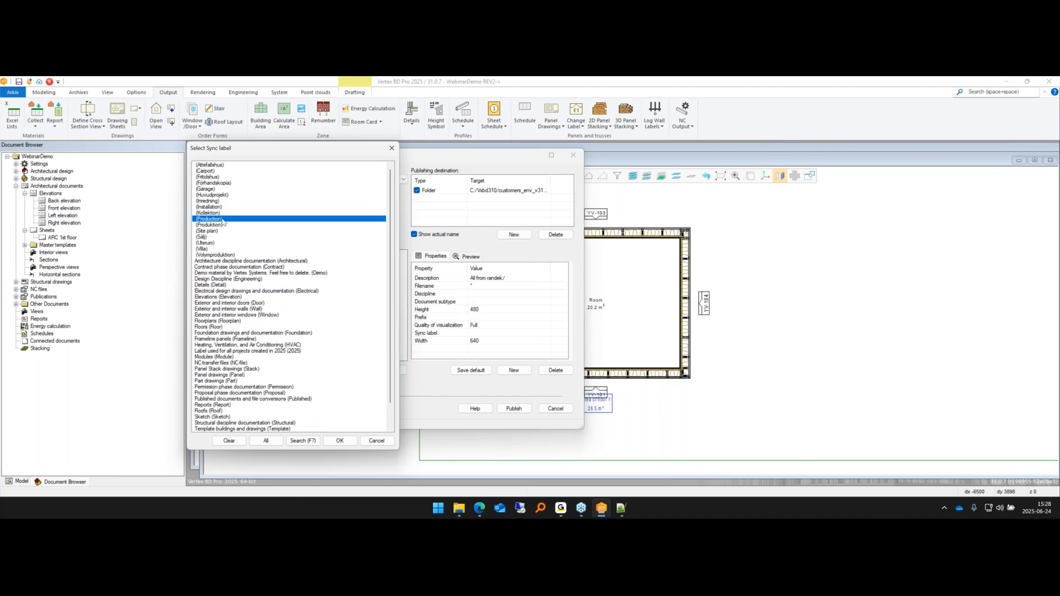
left_click(340, 441)
left_click(261, 194)
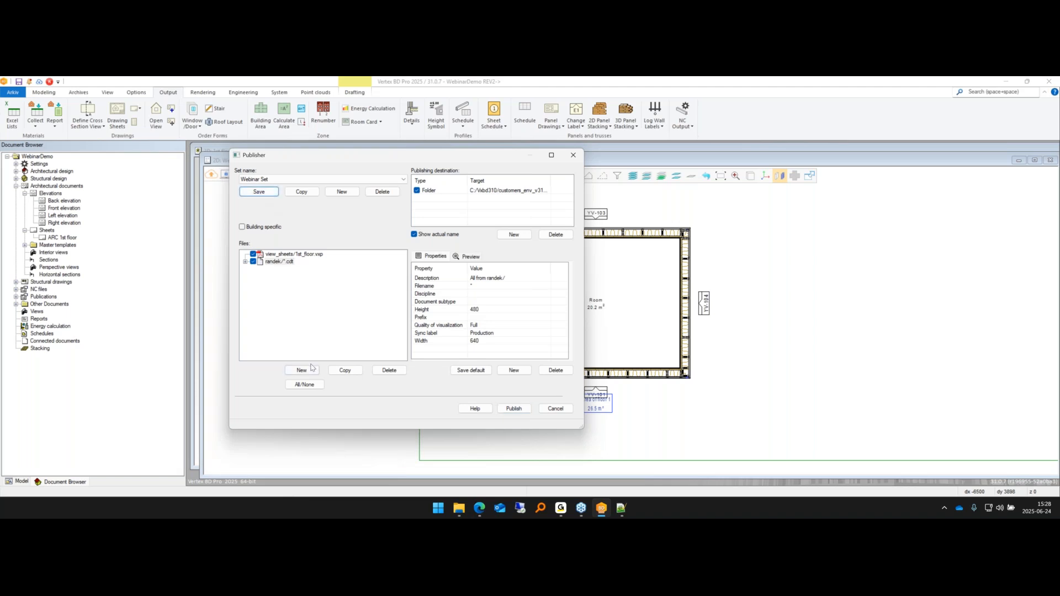
left_click(288, 305)
left_click(304, 371)
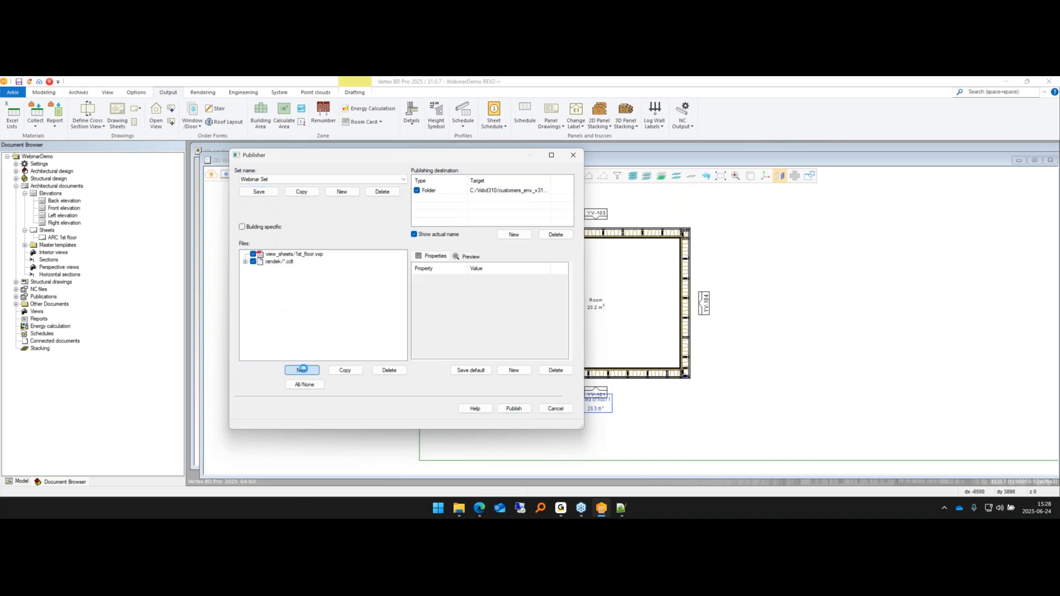
left_click(410, 262)
scroll(271, 208, "down", 5)
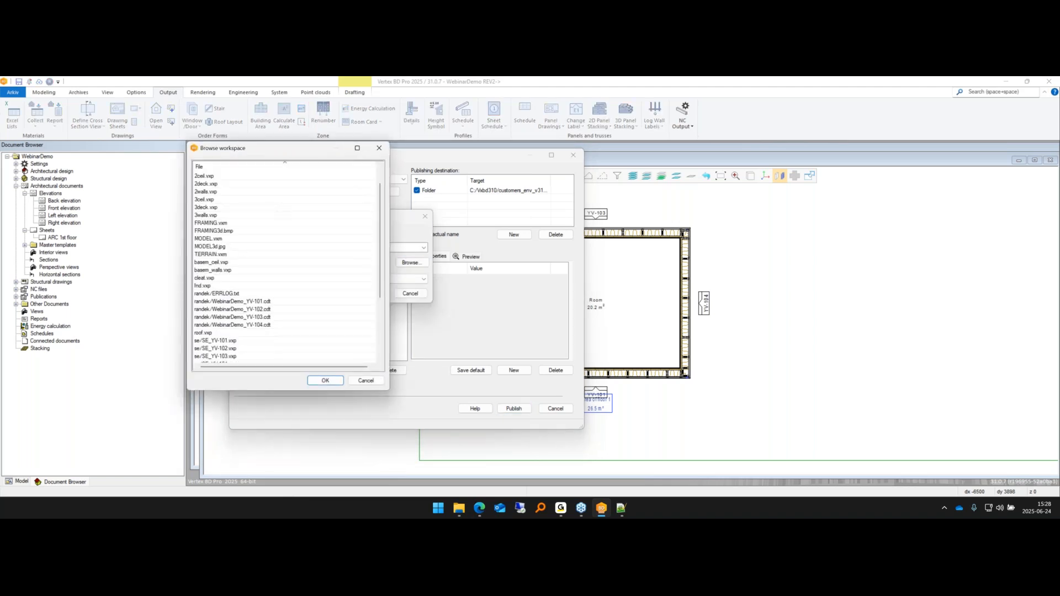
left_click(216, 248)
double_click(215, 248)
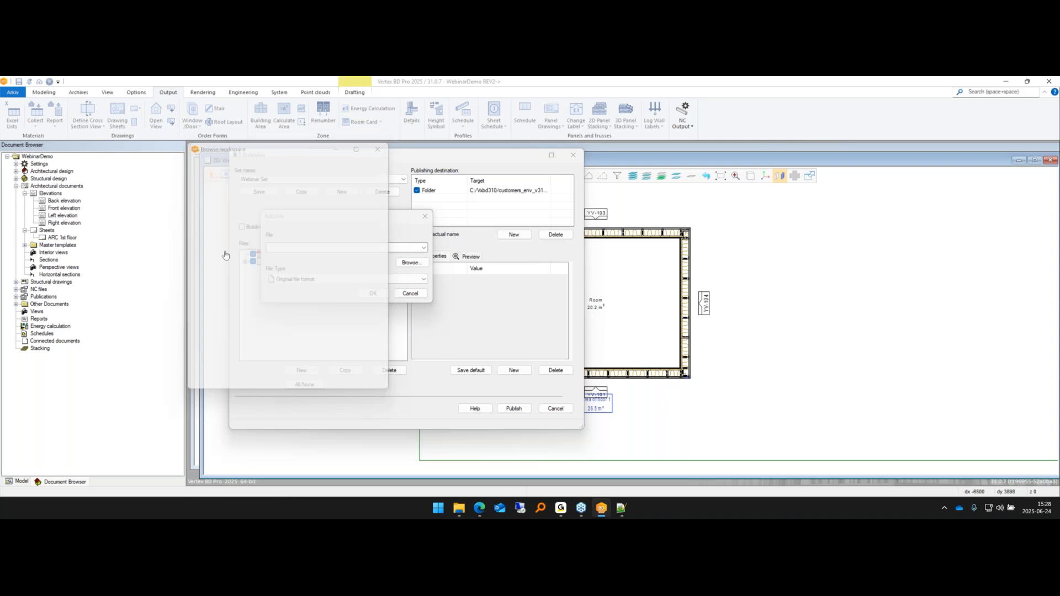
double_click(302, 248)
key("Left")
key("Left")
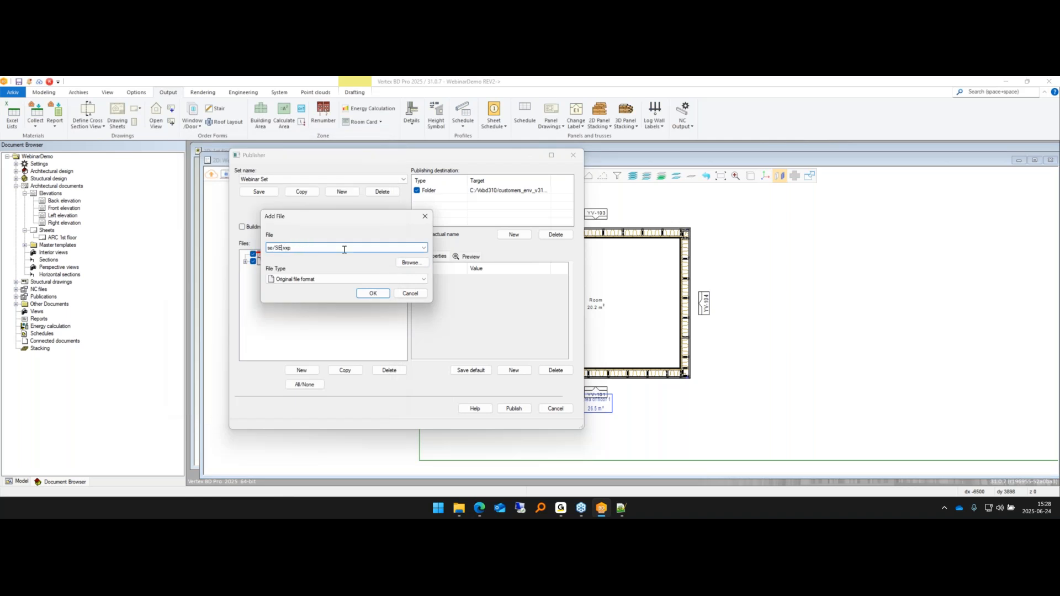
type("*")
left_click(322, 278)
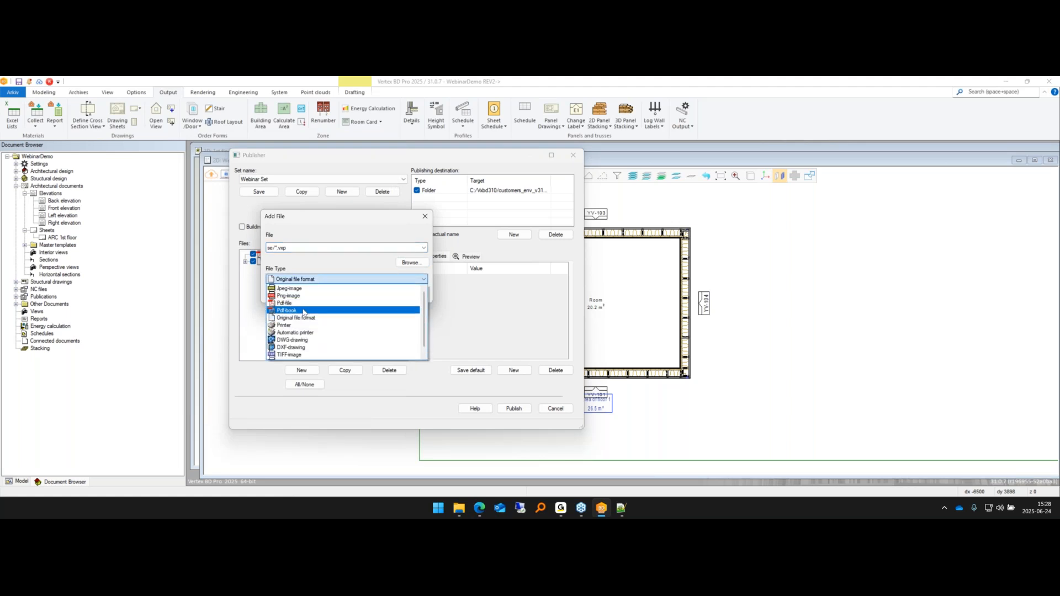
left_click(331, 280)
left_click(415, 295)
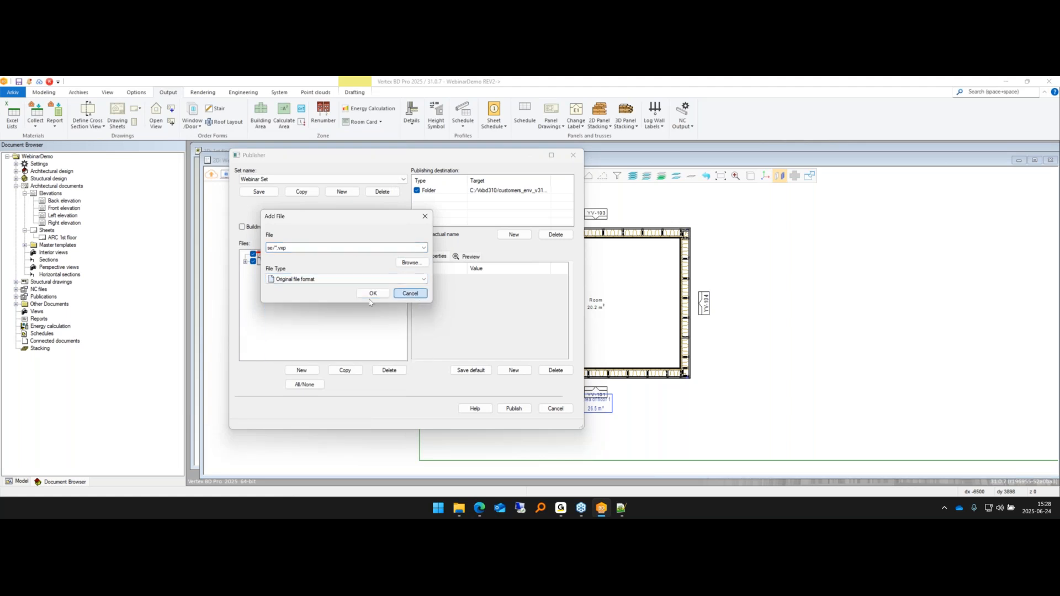
- Add a Pdf-book named Production_drawings to the publishing set and save the set
left_click(303, 371)
left_click(410, 263)
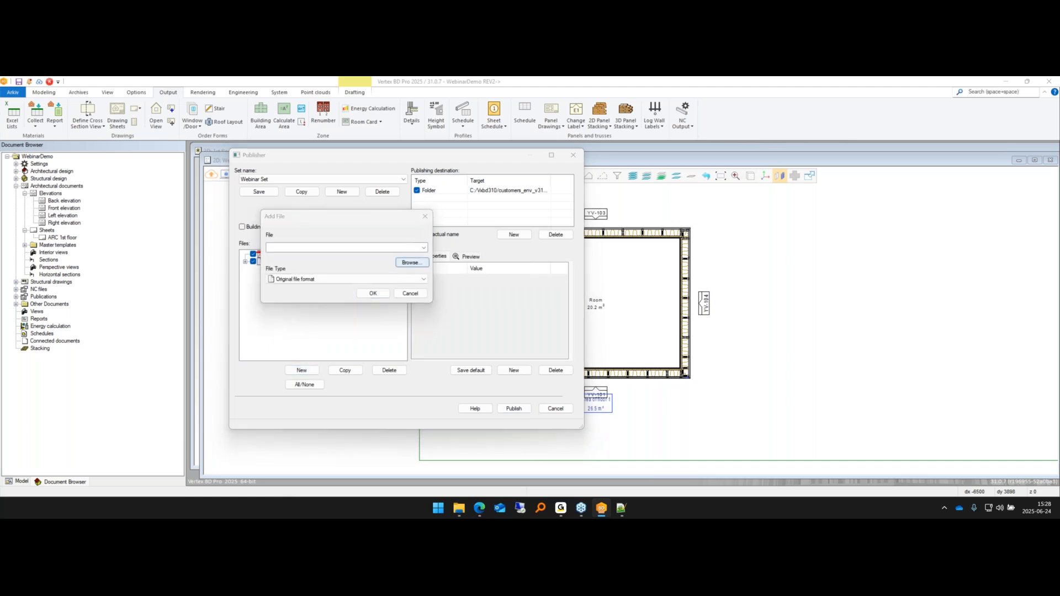
left_click(372, 379)
left_click(345, 279)
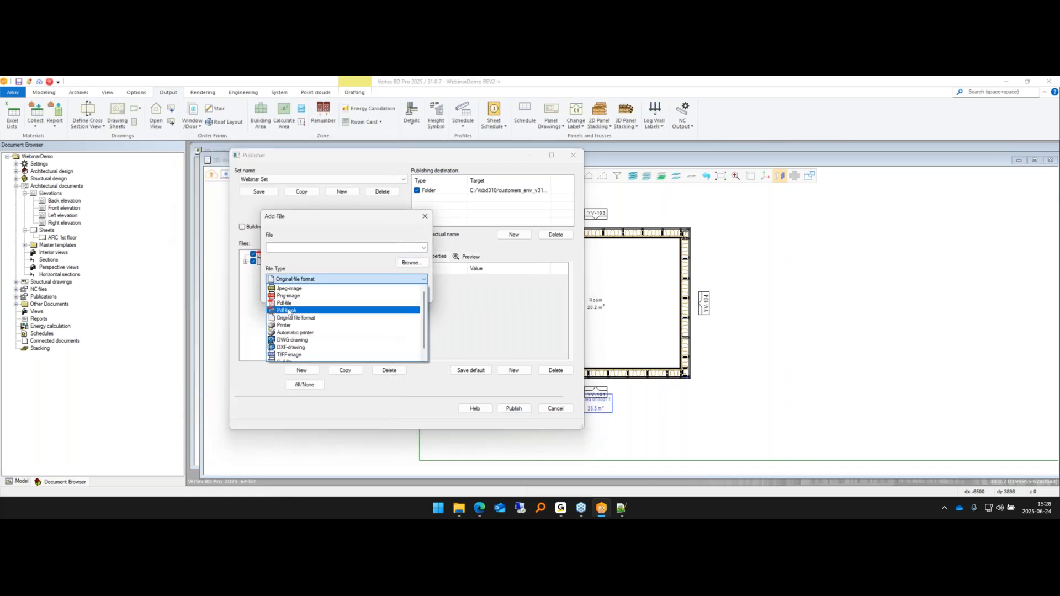
left_click(310, 303)
left_click(292, 246)
type("Production_drawings")
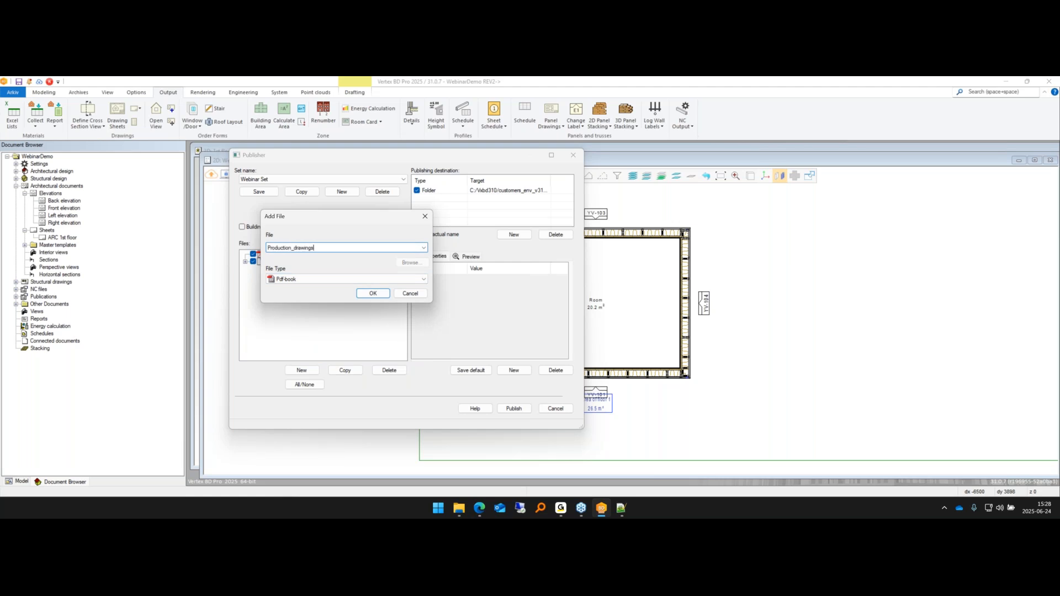
key("Return")
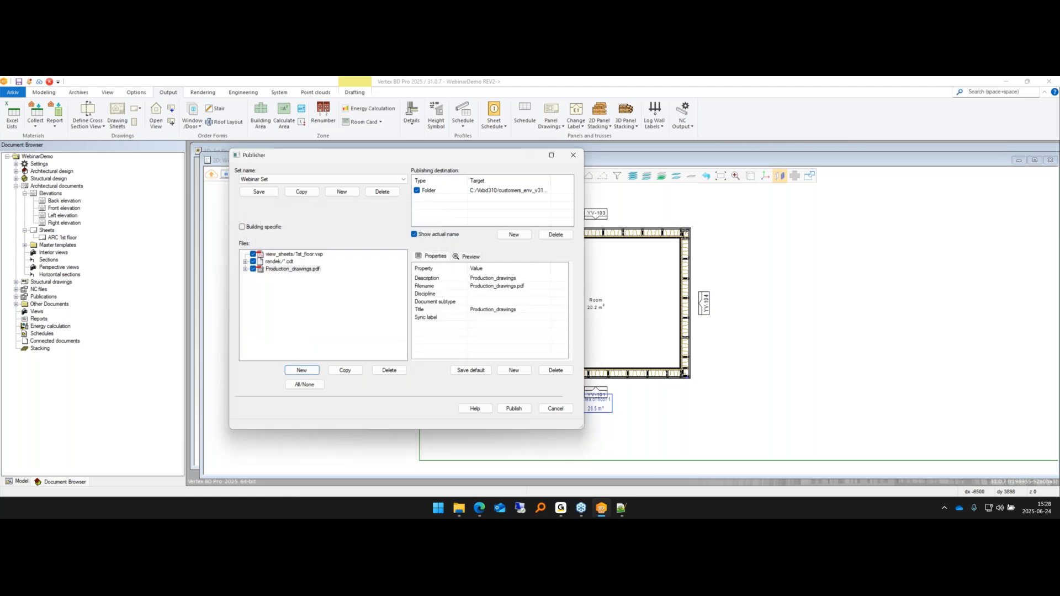
left_click(286, 269)
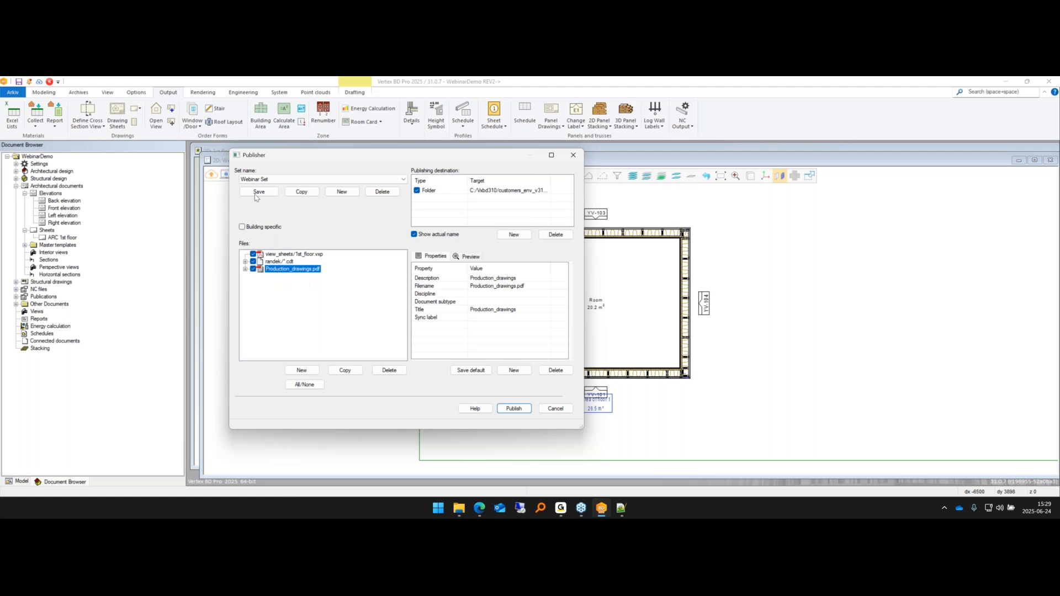
left_click(257, 195)
- Start a new Pdf-file entry inside the Production_drawings book and choose se/SE_YV-101.vxp from the workspace
left_click(288, 271)
left_click(300, 371)
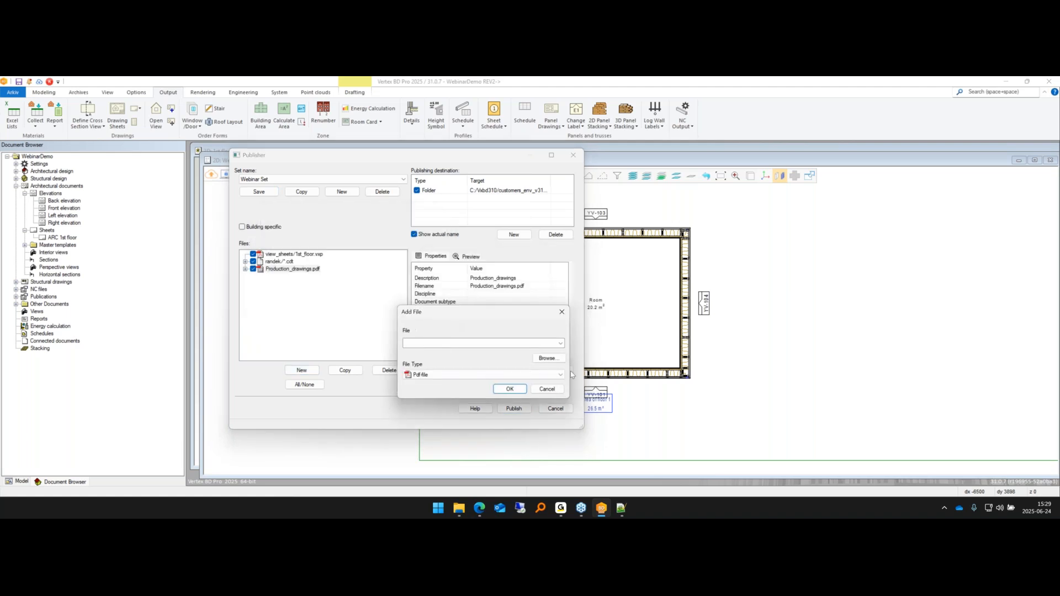
left_click(548, 358)
scroll(236, 326, "down", 4)
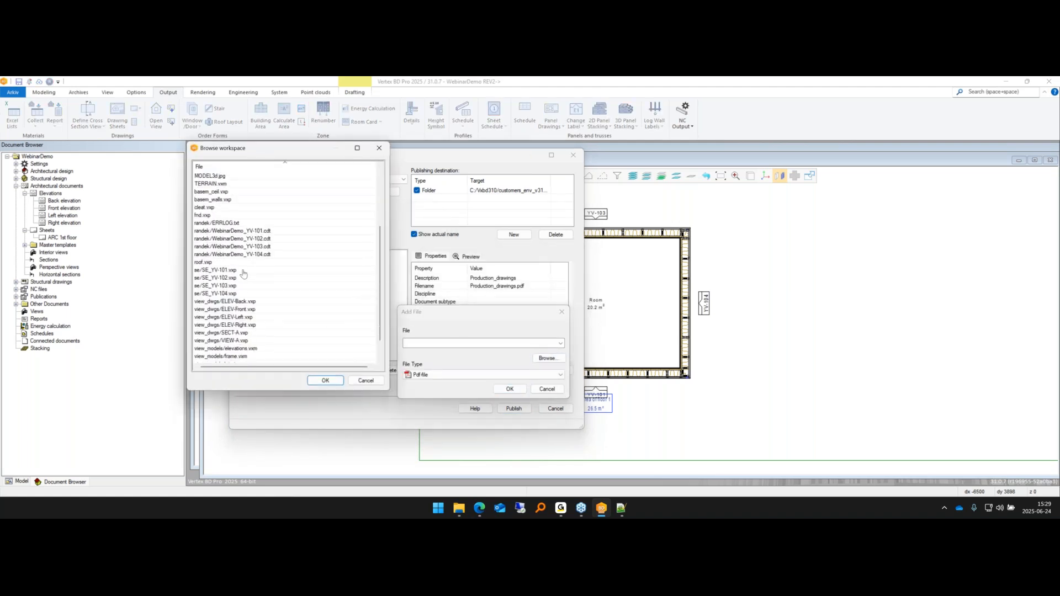
double_click(227, 270)
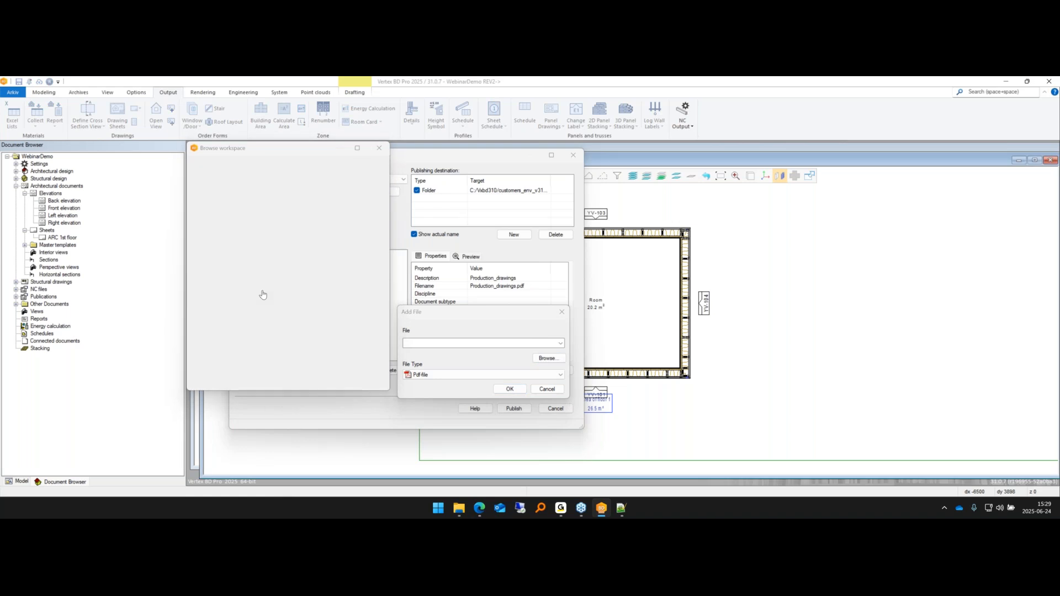
- Generalise the entry's file name to se/*.vxp and add it to the Production_drawings book
left_click(411, 343)
key("Delete")
key("Delete")
key("Delete")
key("Delete")
key("Delete")
key("Delete")
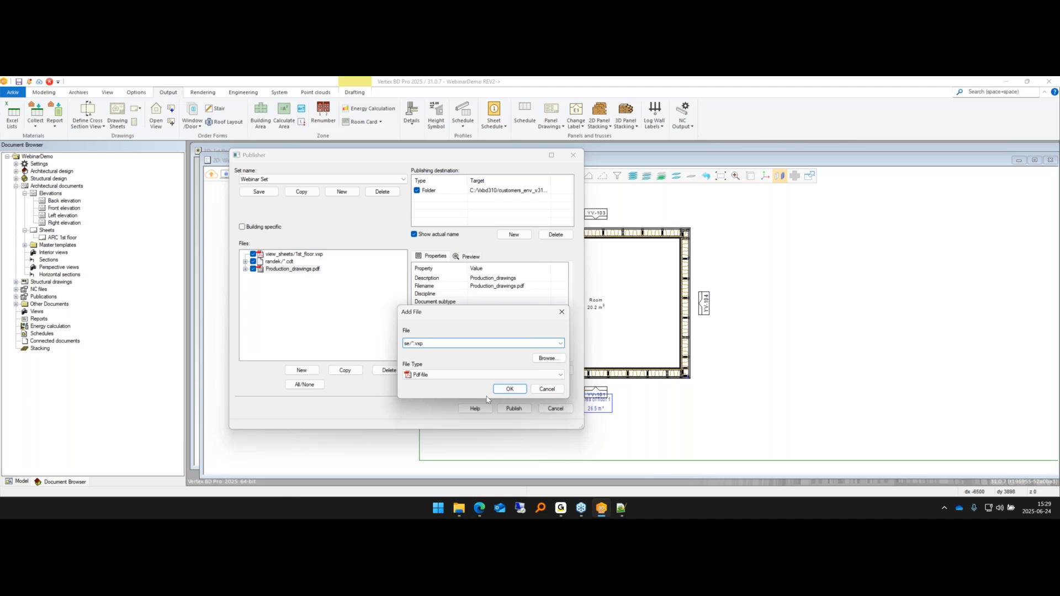
left_click(510, 389)
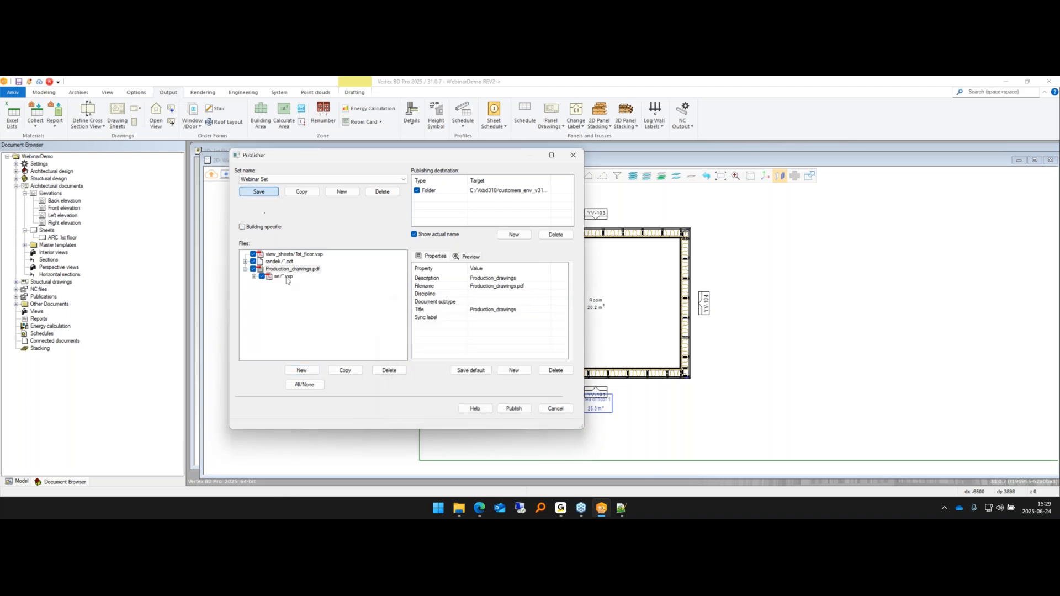
- Assign the Production sync label to the Production_drawings book, check the other entries' labels, and save the publishing set
left_click(294, 270)
left_click(494, 318)
left_click(232, 219)
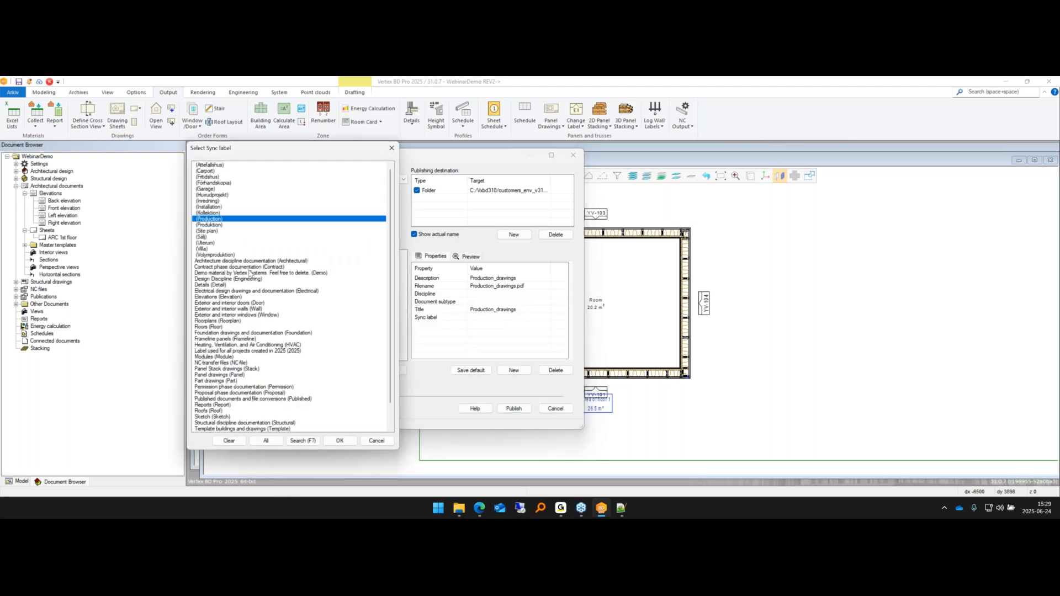
left_click(350, 443)
left_click(294, 254)
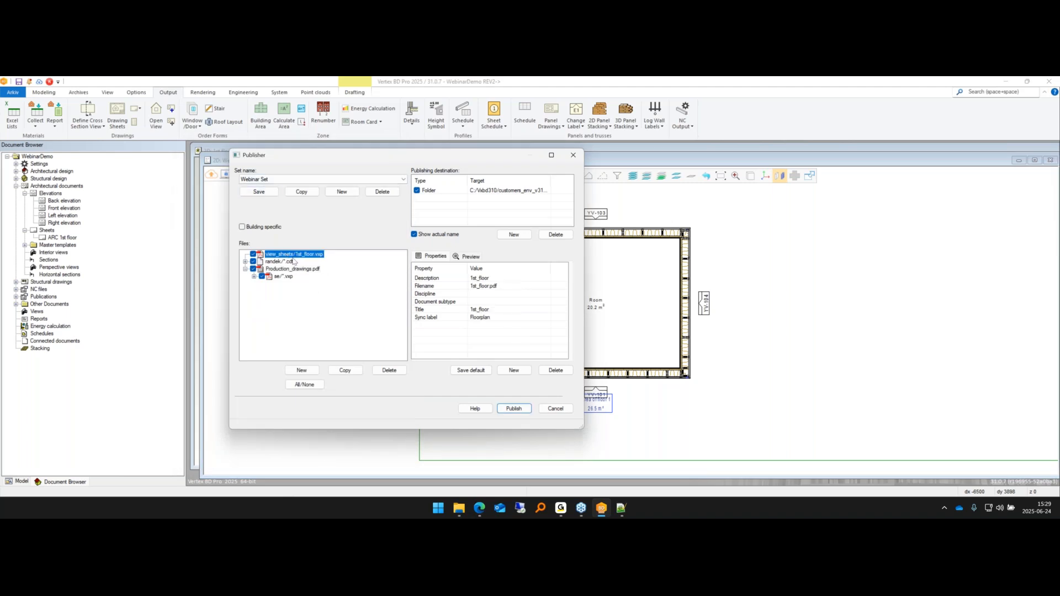
left_click(275, 262)
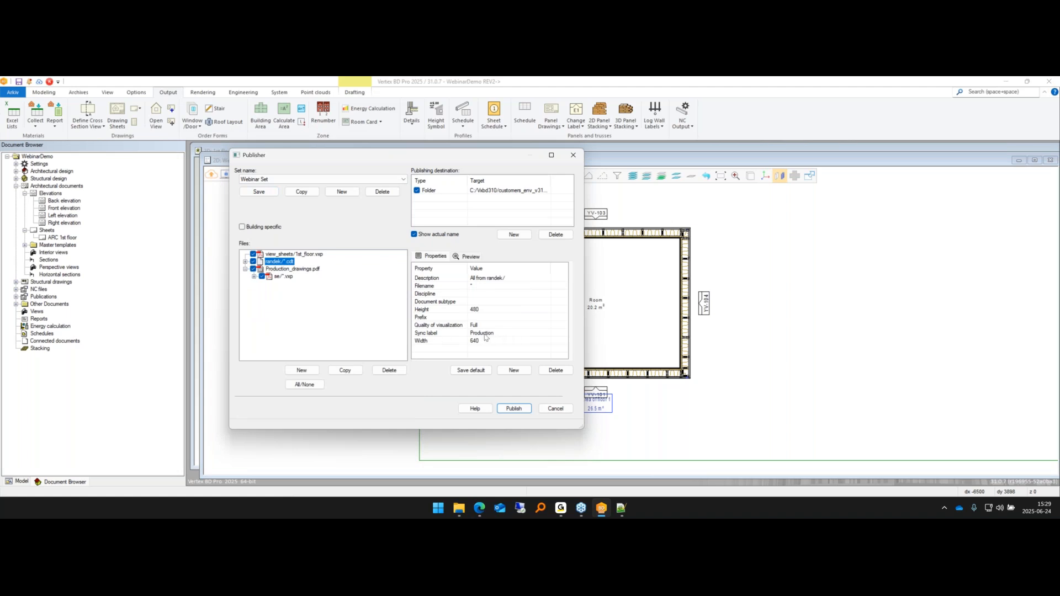
left_click(295, 269)
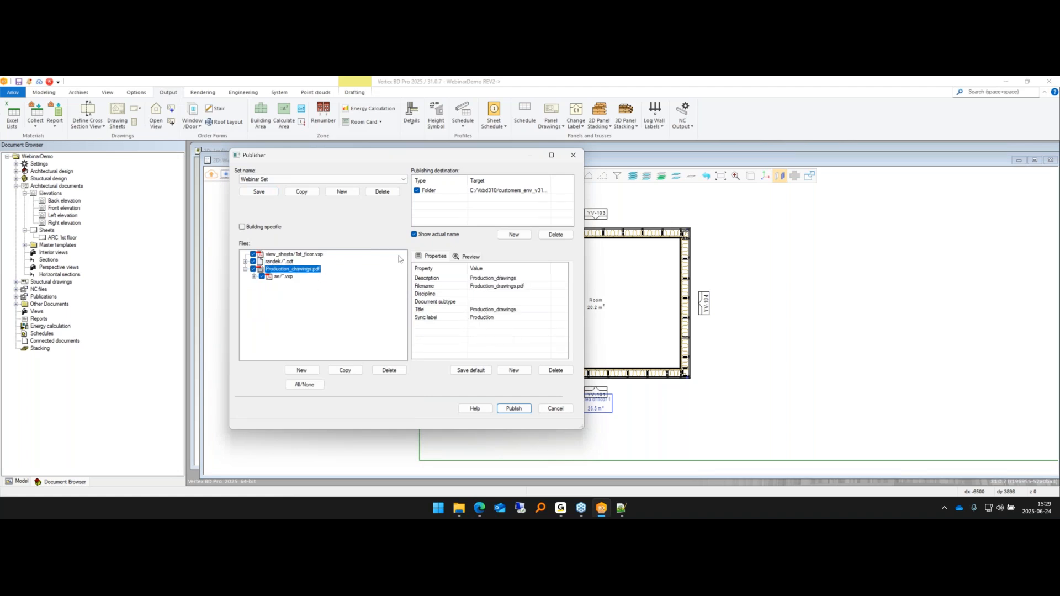
left_click(260, 192)
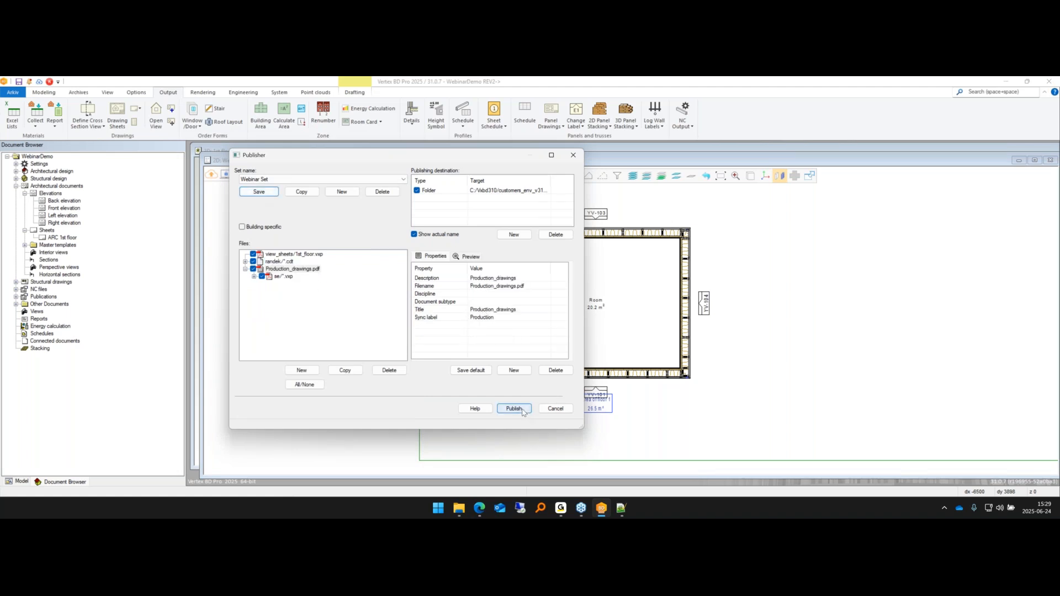
- Publish the Webinar Set files and upload WebinarDemo to Vertex Sync
left_click(514, 409)
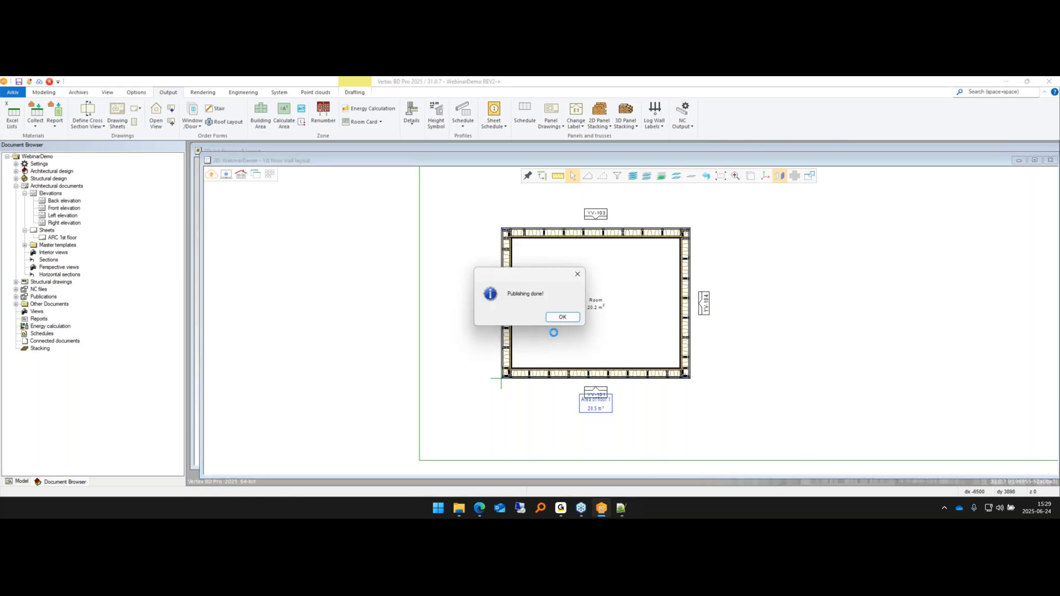
left_click(561, 317)
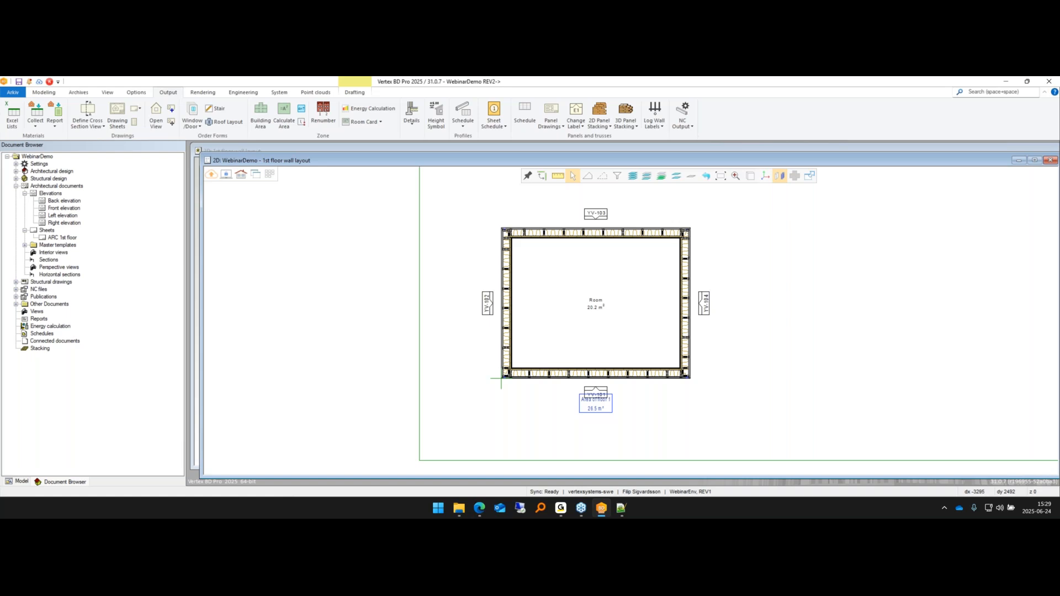
left_click(211, 176)
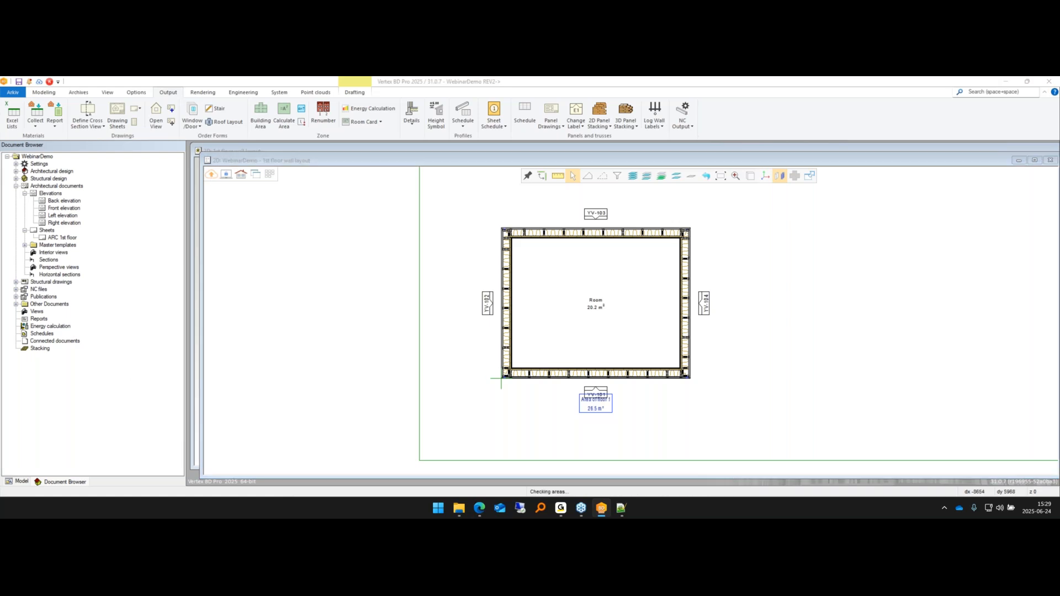
left_click(158, 331)
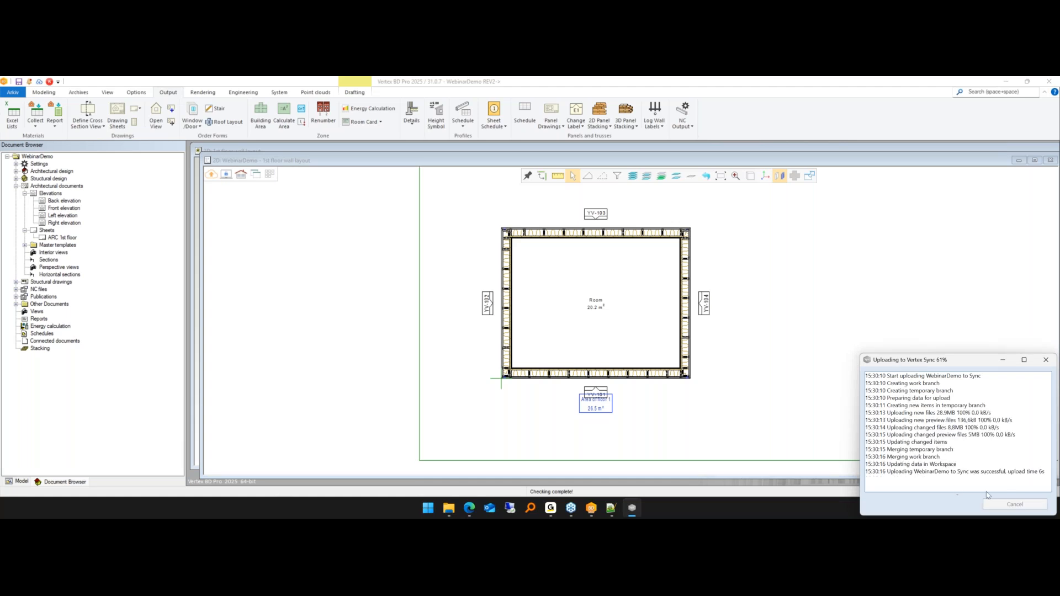
left_click(969, 473)
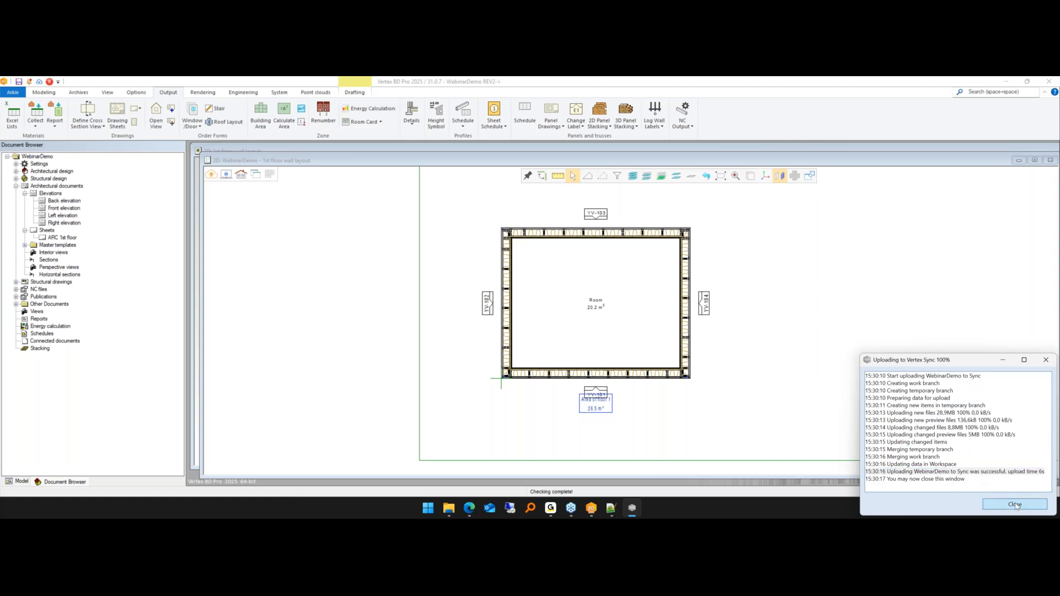
left_click(1019, 504)
- Switch to Vertex Sync in the browser, refresh the WebinarDemo page and filter its documents by the Production label
left_click(481, 513)
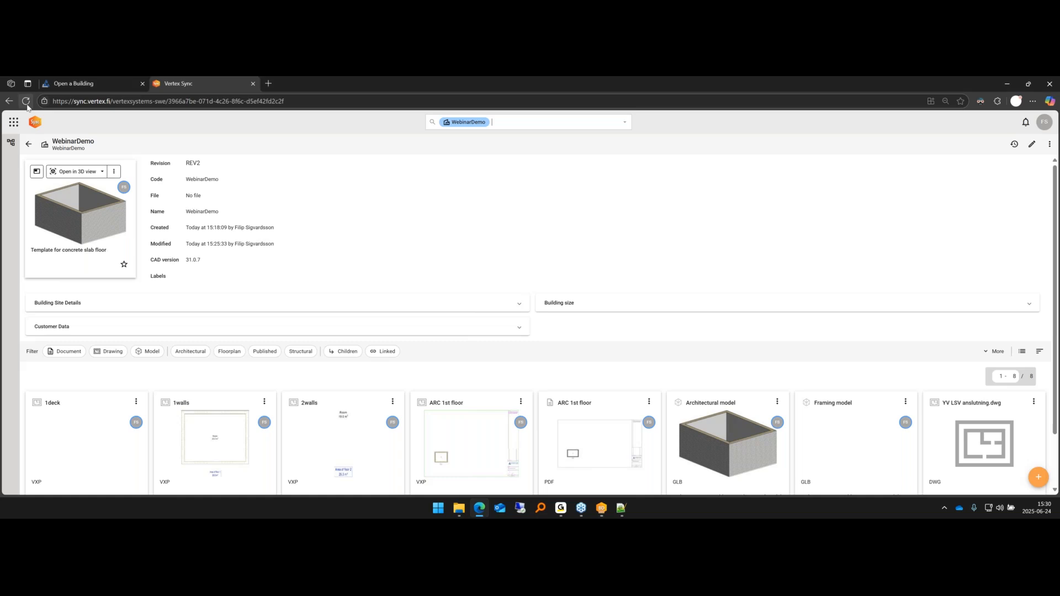
left_click(28, 101)
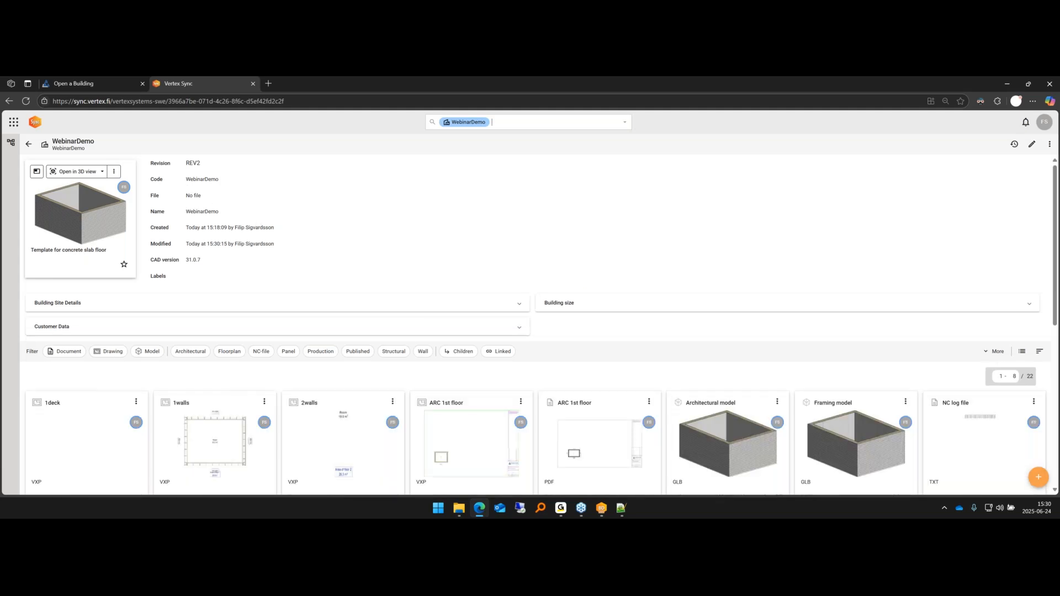
scroll(256, 224, "down", 2)
scroll(539, 326, "down", 2)
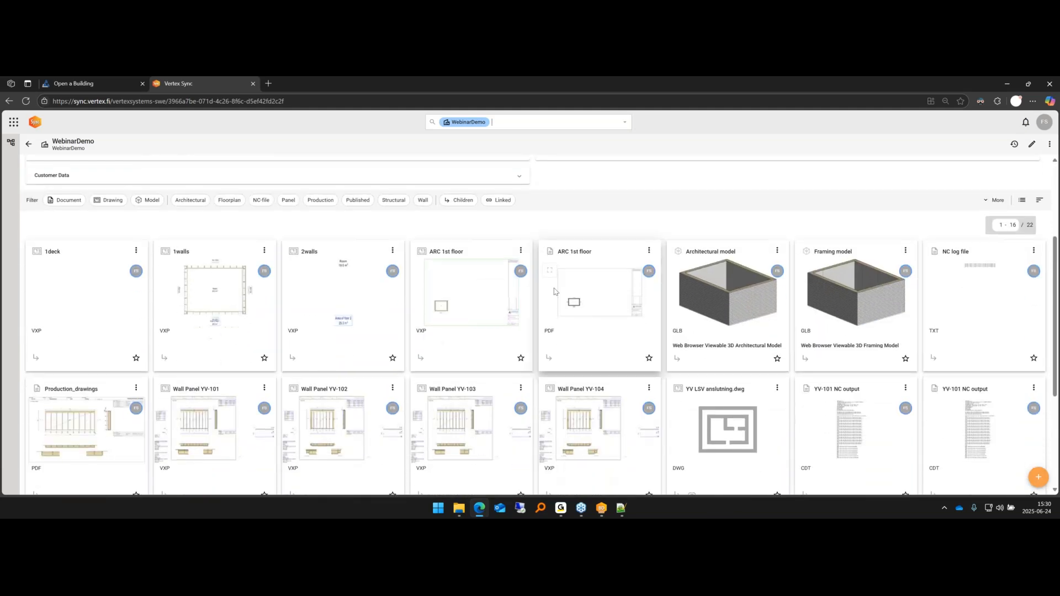
scroll(600, 323, "down", 1)
left_click(219, 264)
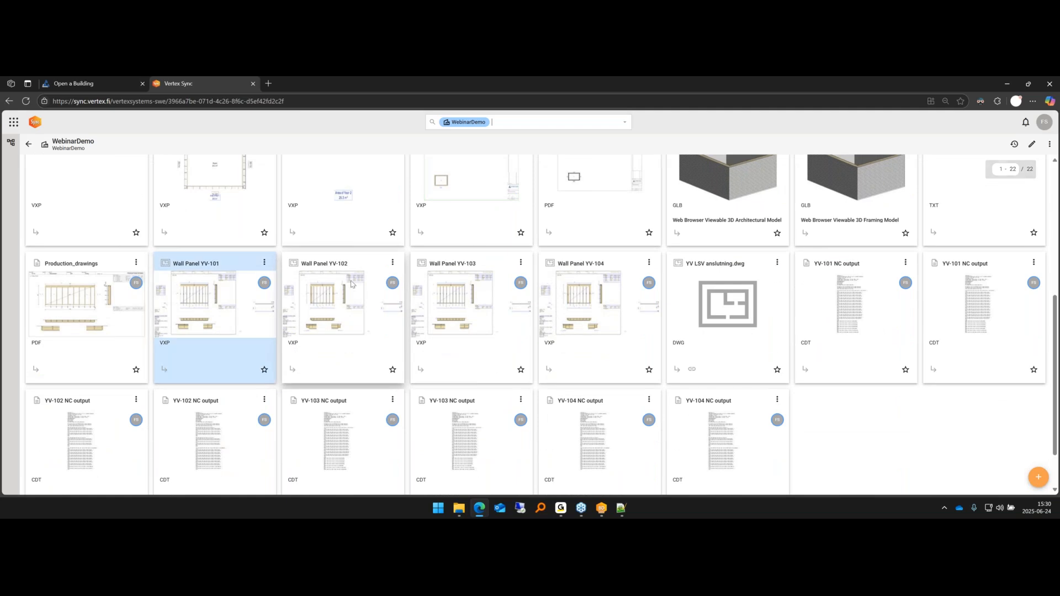
scroll(352, 284, "up", 4)
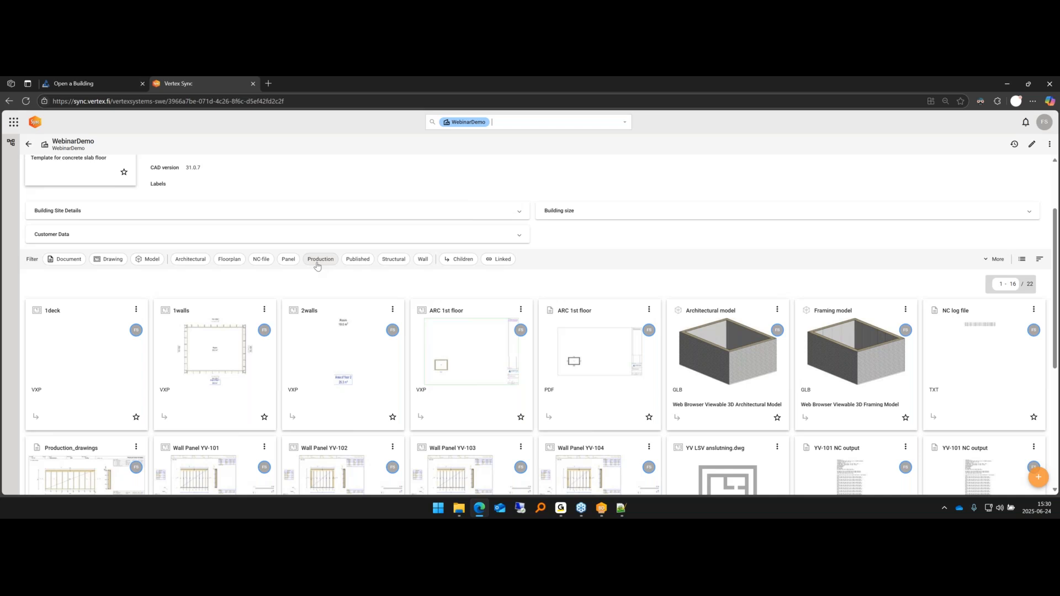
left_click(321, 261)
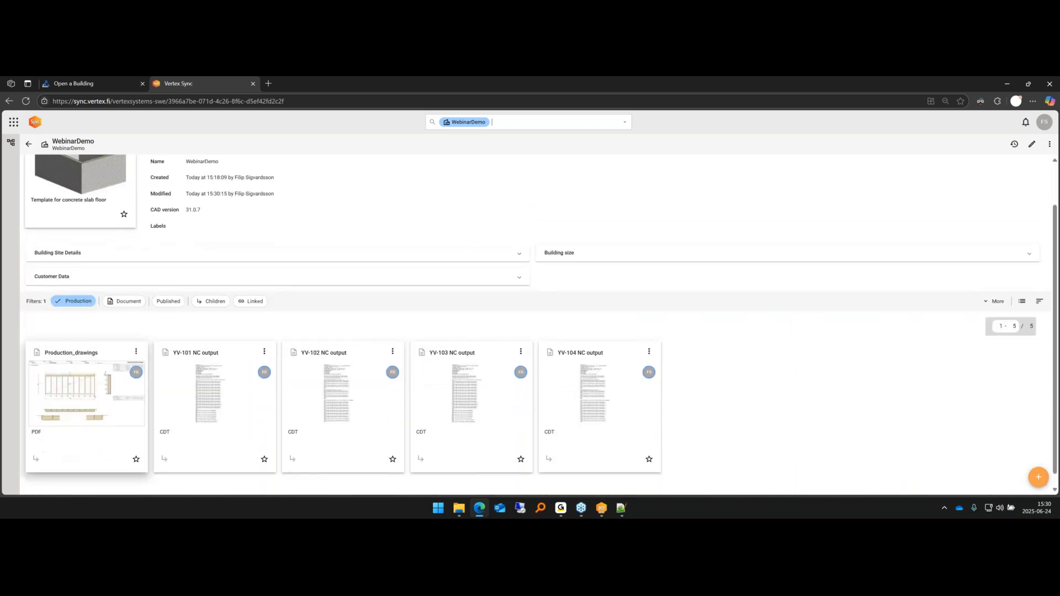
- Open the Production_drawings document in preview and look through its wall panel pages
left_click(105, 404)
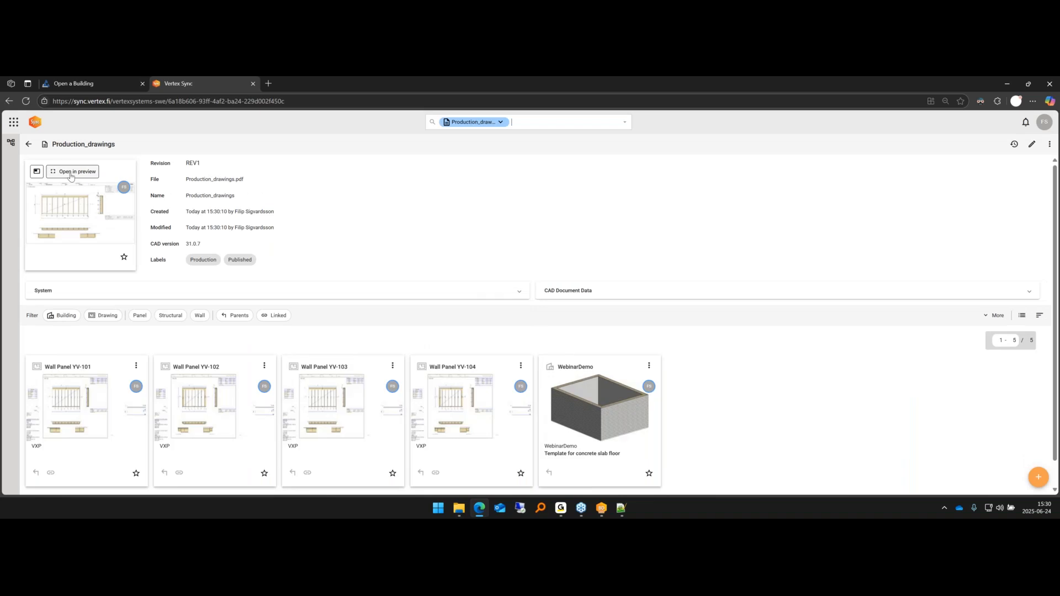
left_click(69, 171)
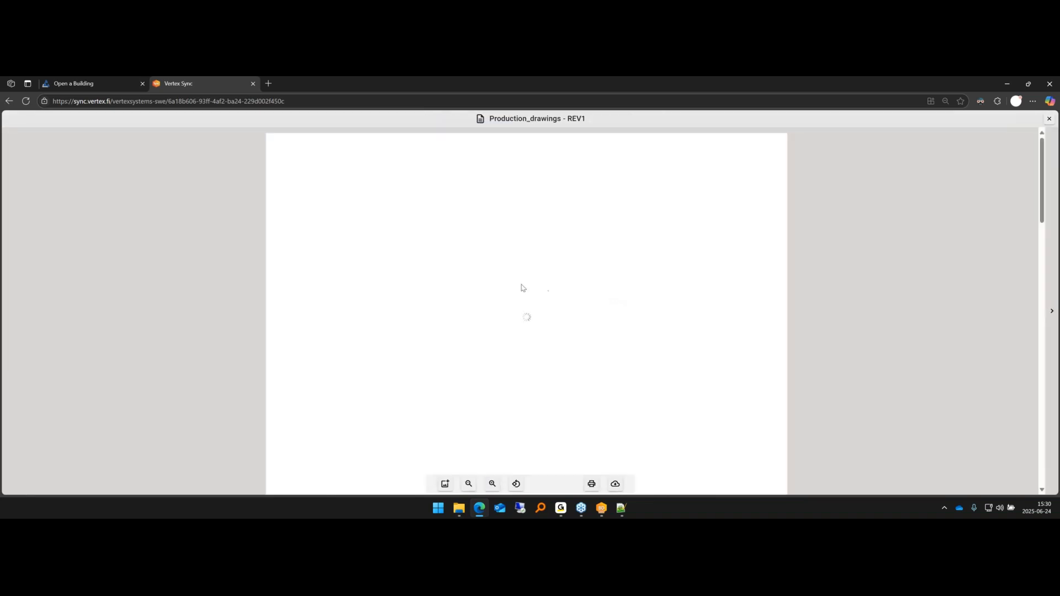
scroll(523, 292, "down", 3)
scroll(523, 292, "down", 6)
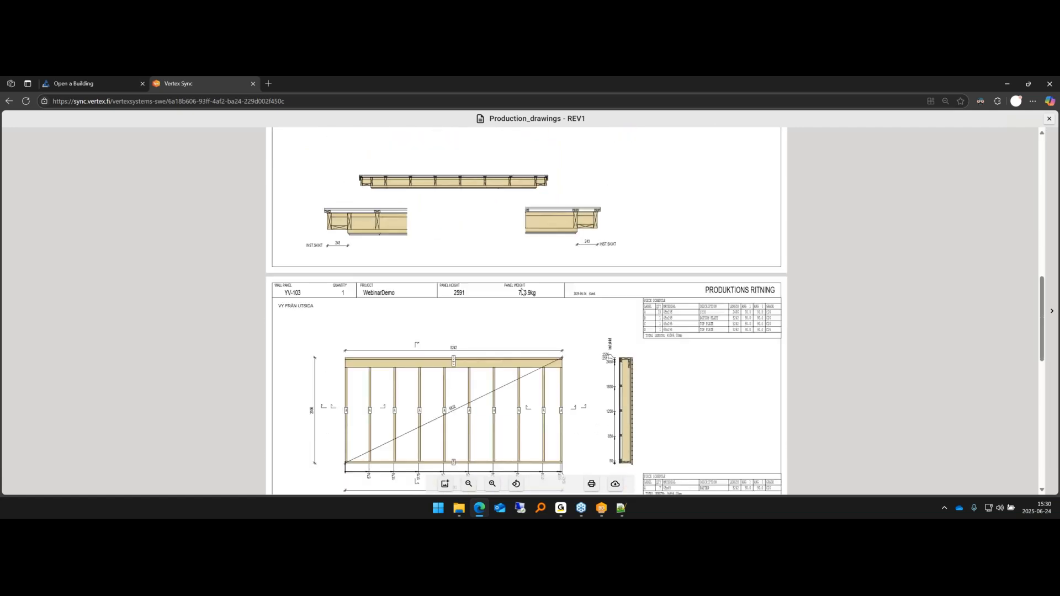
scroll(522, 293, "down", 6)
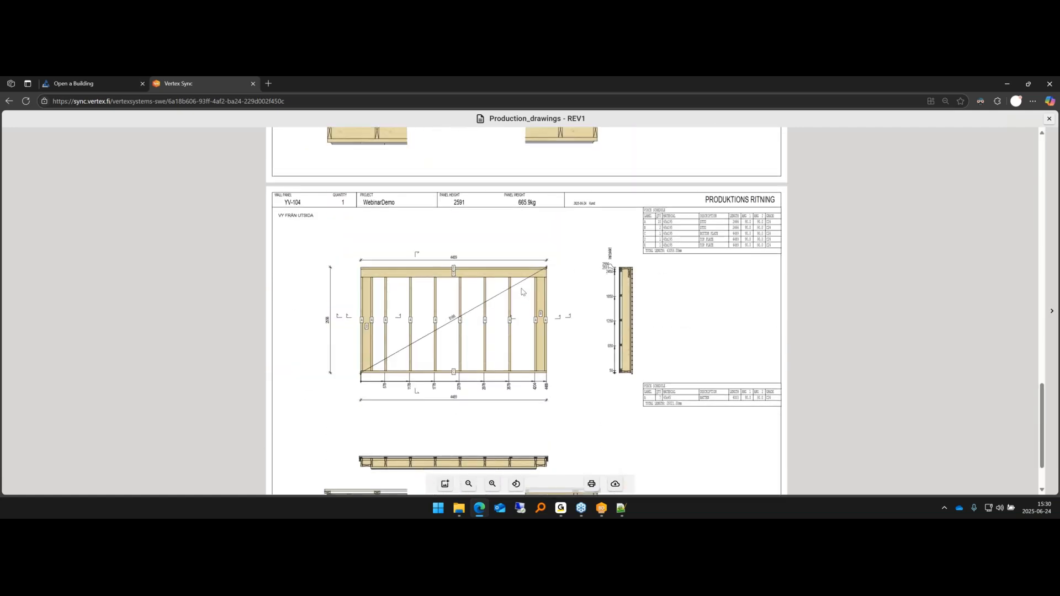
scroll(523, 293, "down", 2)
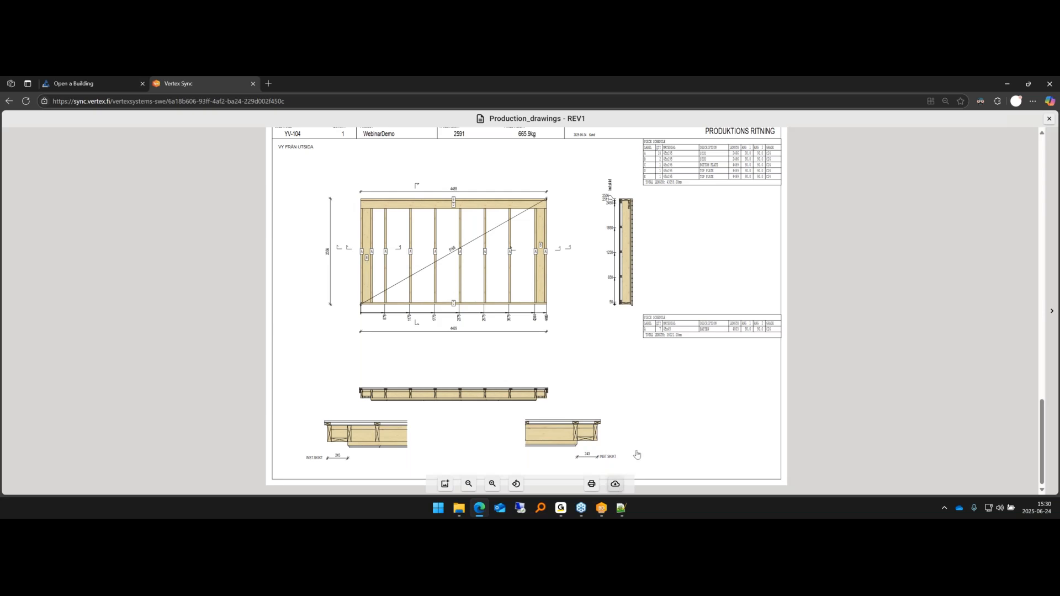
- Download the Production_drawings PDF, look through the downloaded file and close it
left_click(616, 484)
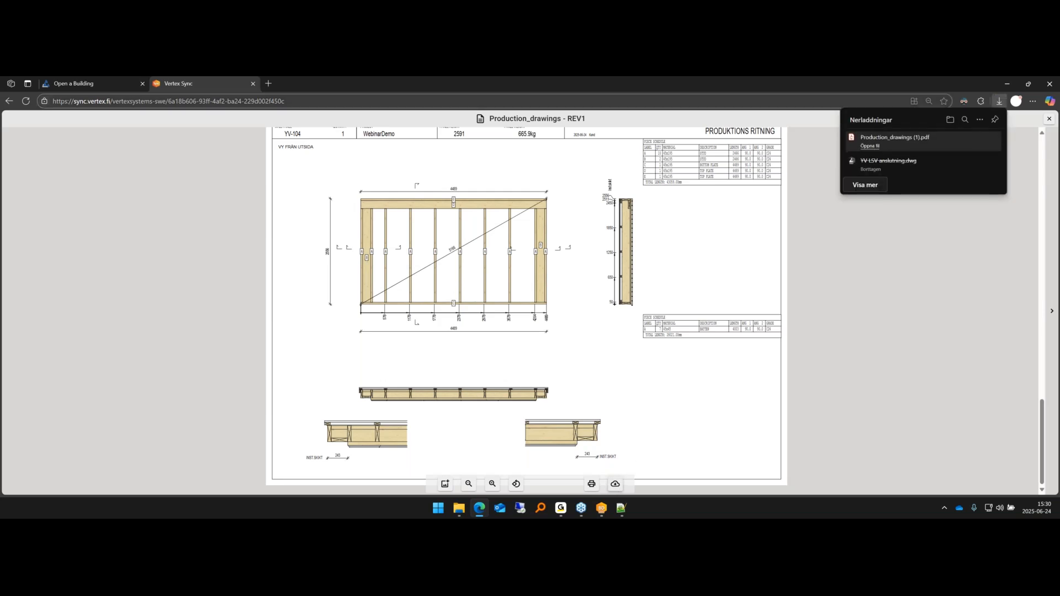
left_click(894, 138)
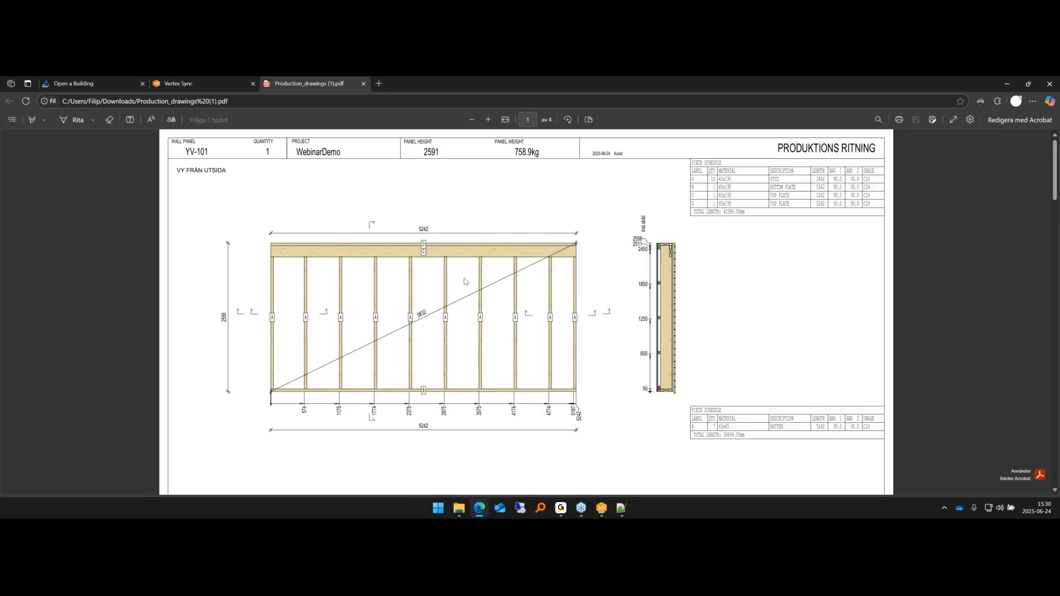
scroll(465, 276, "down", 10)
scroll(468, 269, "down", 15)
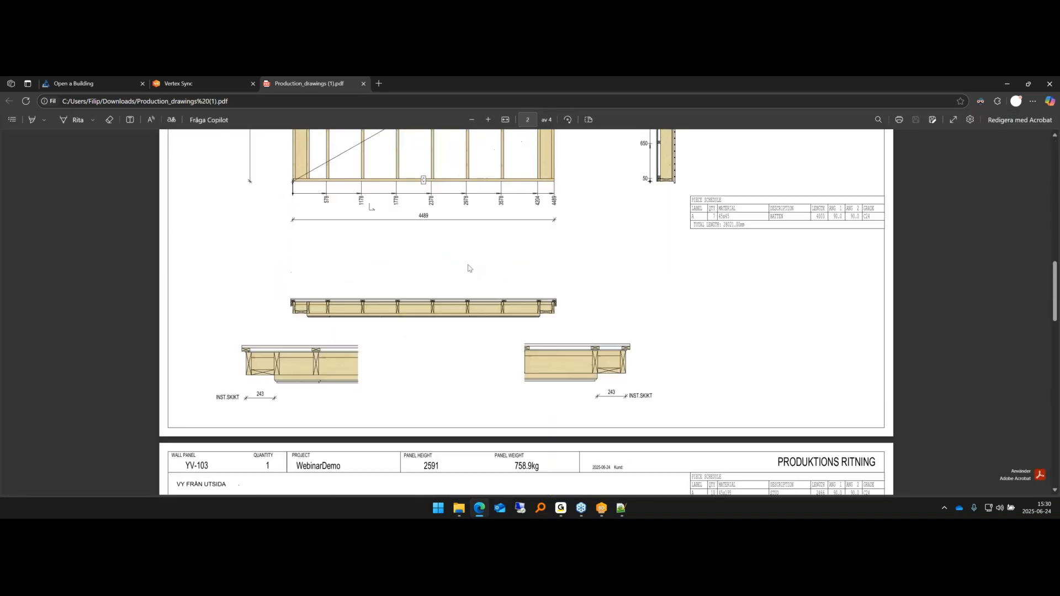
key("ctrl+w")
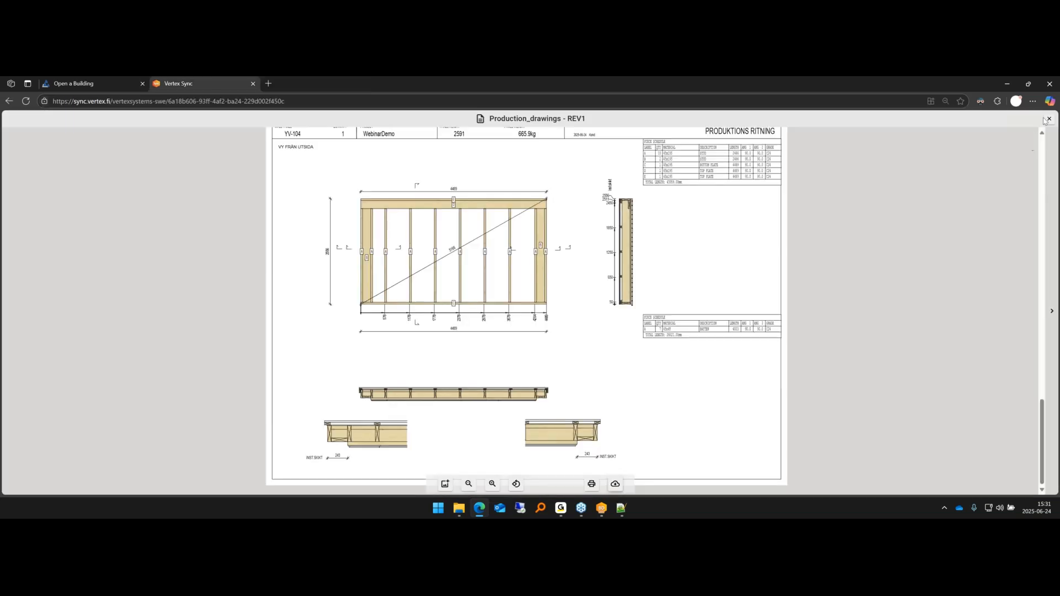
- Close the preview, return to the WebinarDemo building page and clear the Production filter
left_click(1048, 119)
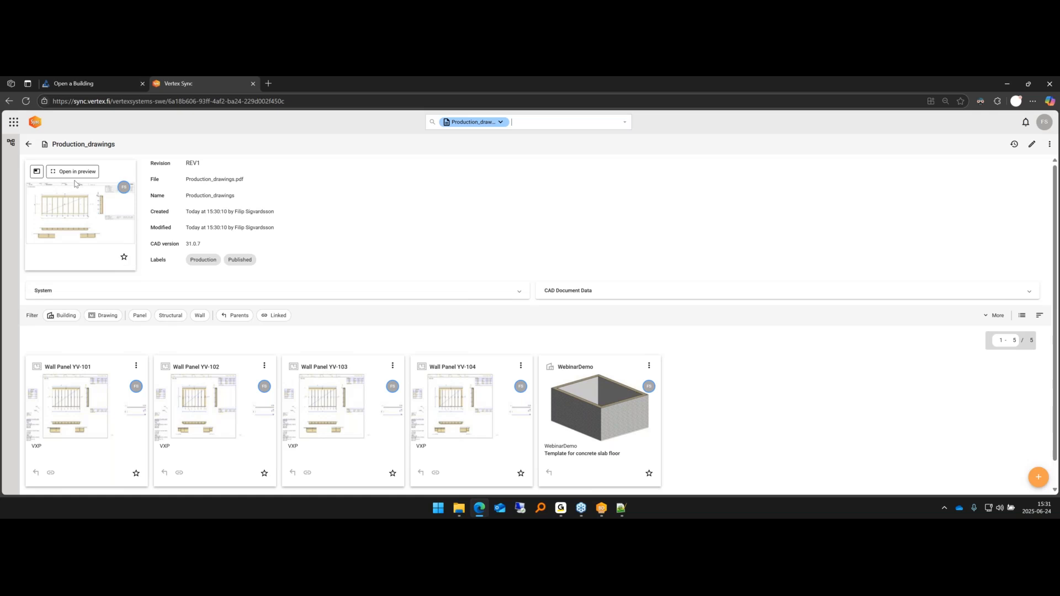
left_click(30, 147)
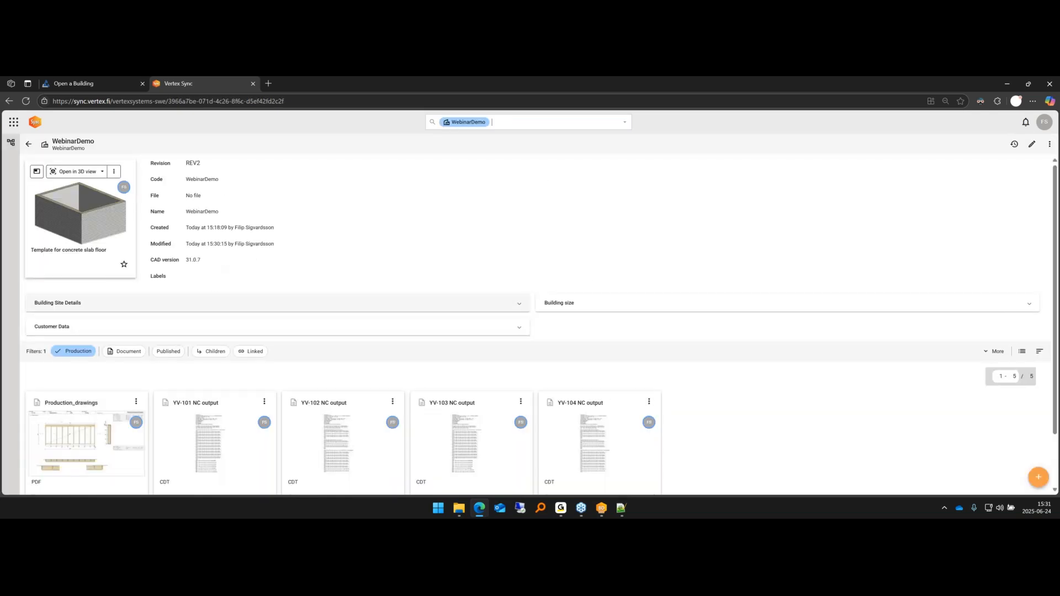
scroll(183, 359, "down", 1)
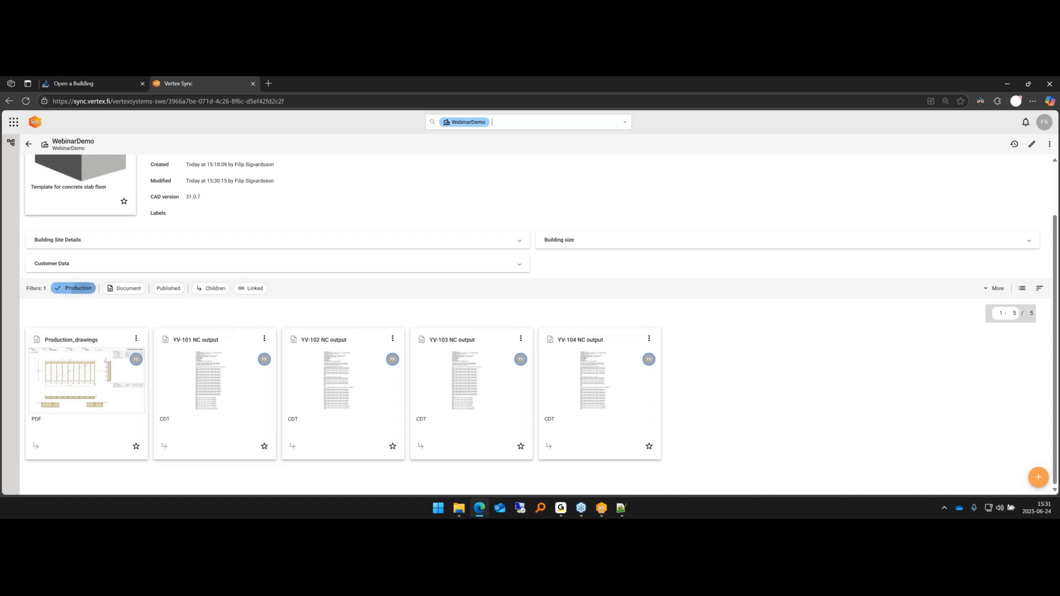
left_click(90, 291)
scroll(589, 367, "down", 1)
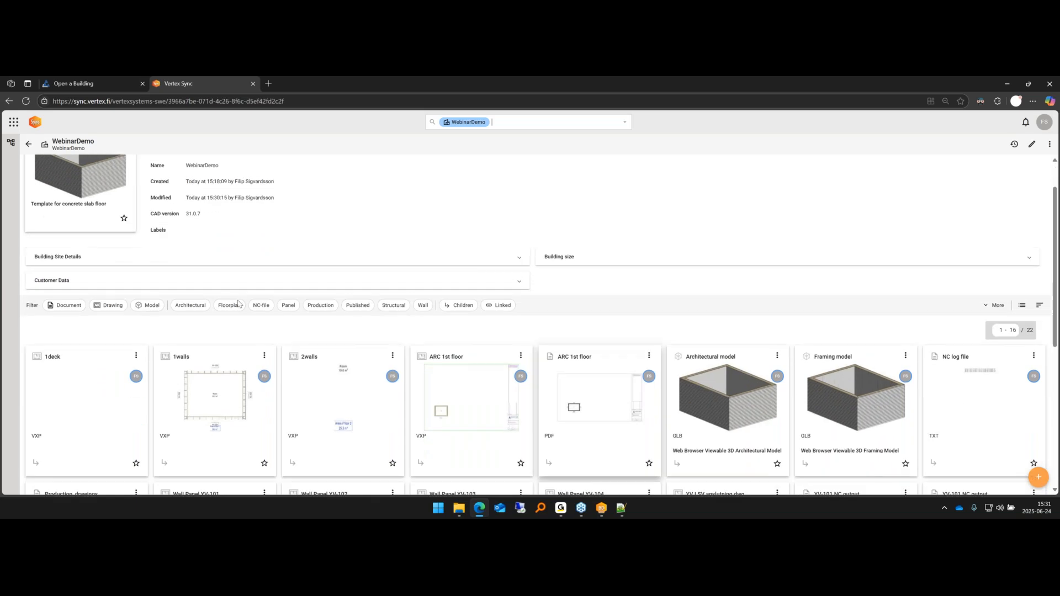
scroll(213, 243, "up", 1)
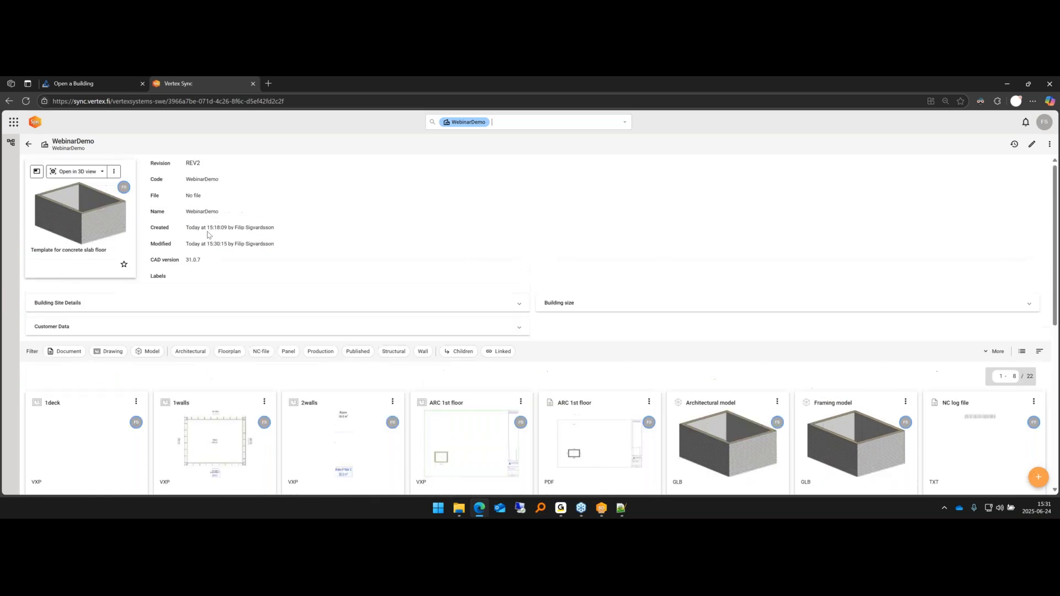
- Open WebinarDemo's Architectural model in the 3D view and look at the building from above
left_click(102, 171)
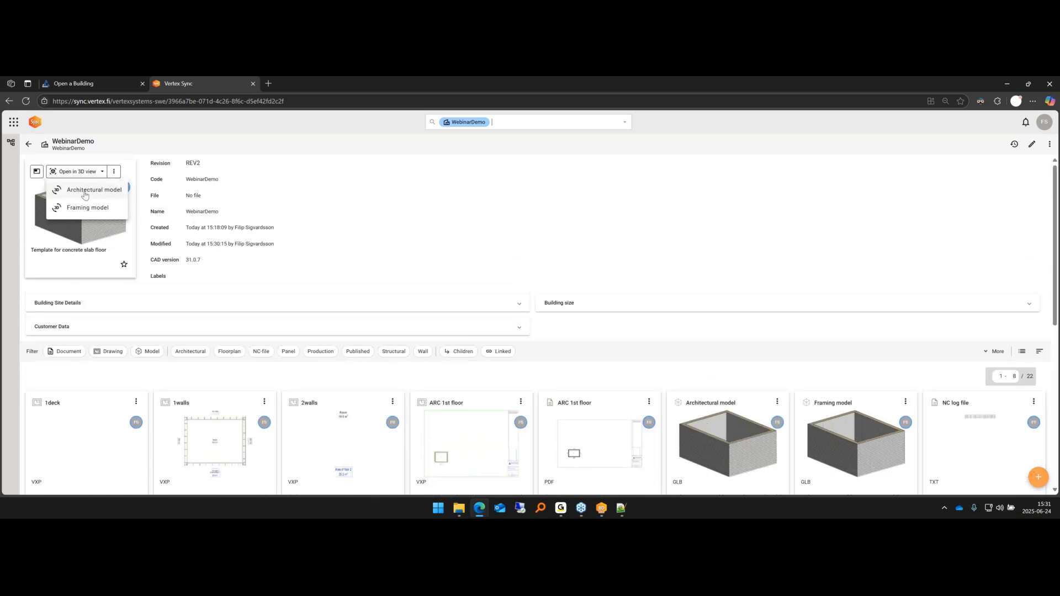
left_click(97, 171)
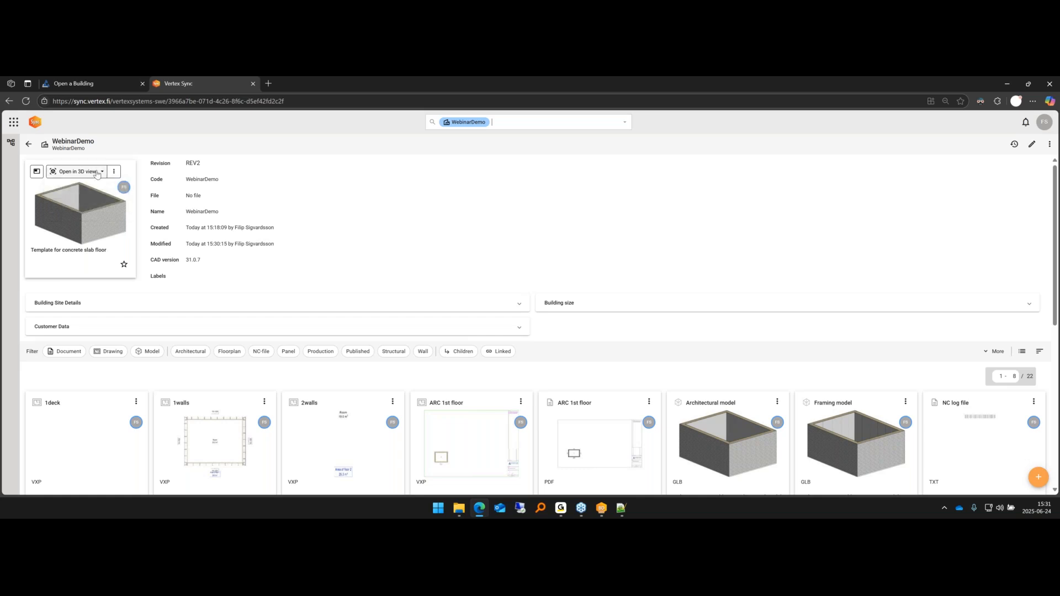
left_click(91, 172)
left_click(83, 195)
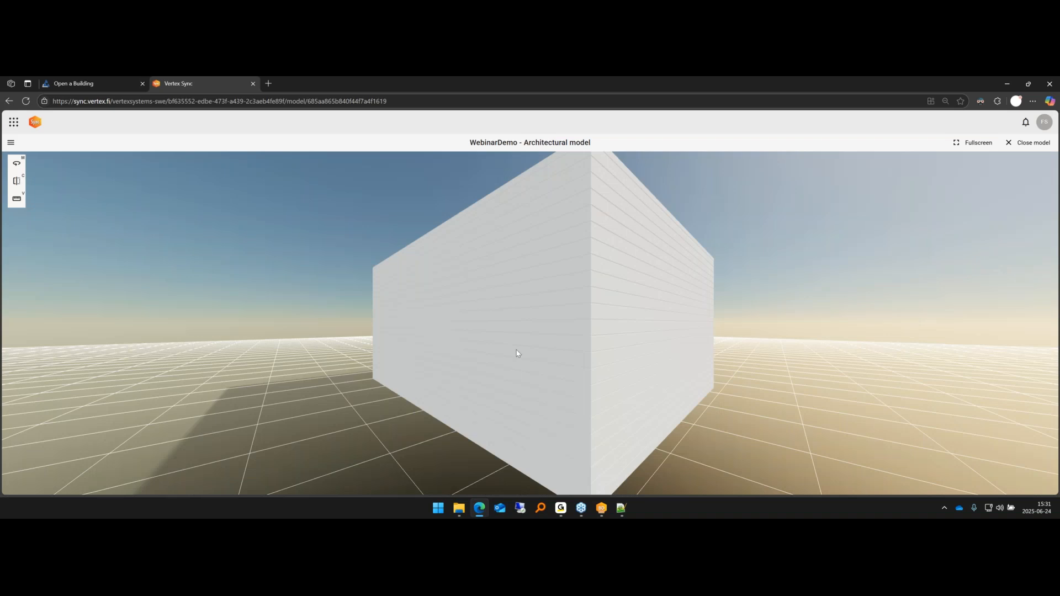
left_click_drag(517, 353, 697, 344)
- Switch the 3D view to the Framing model and display the information of the LIG_DF-22x120 siding on the front wall
left_click(11, 143)
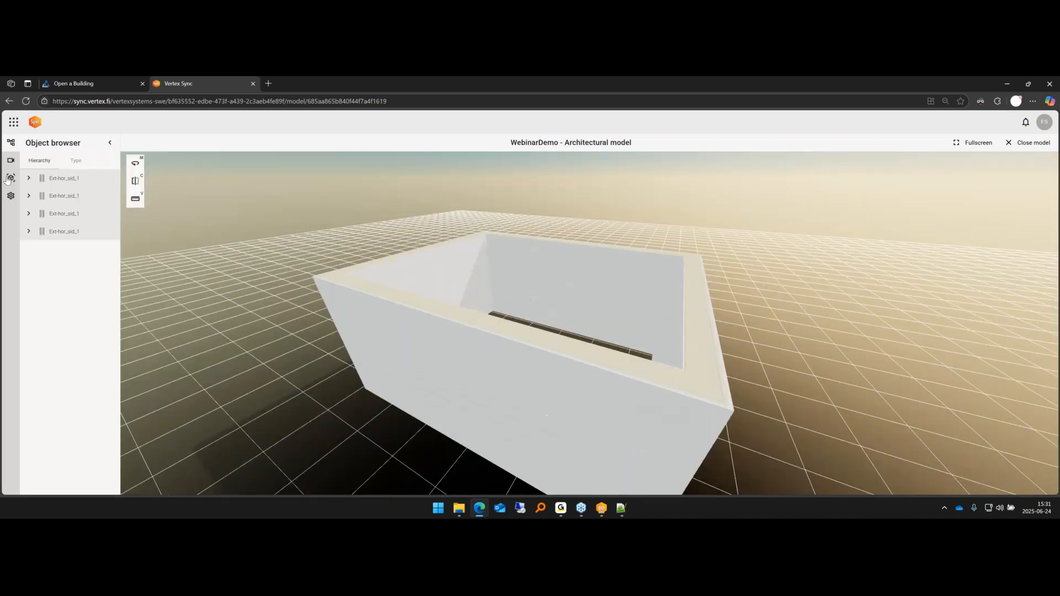
left_click(11, 178)
left_click(66, 190)
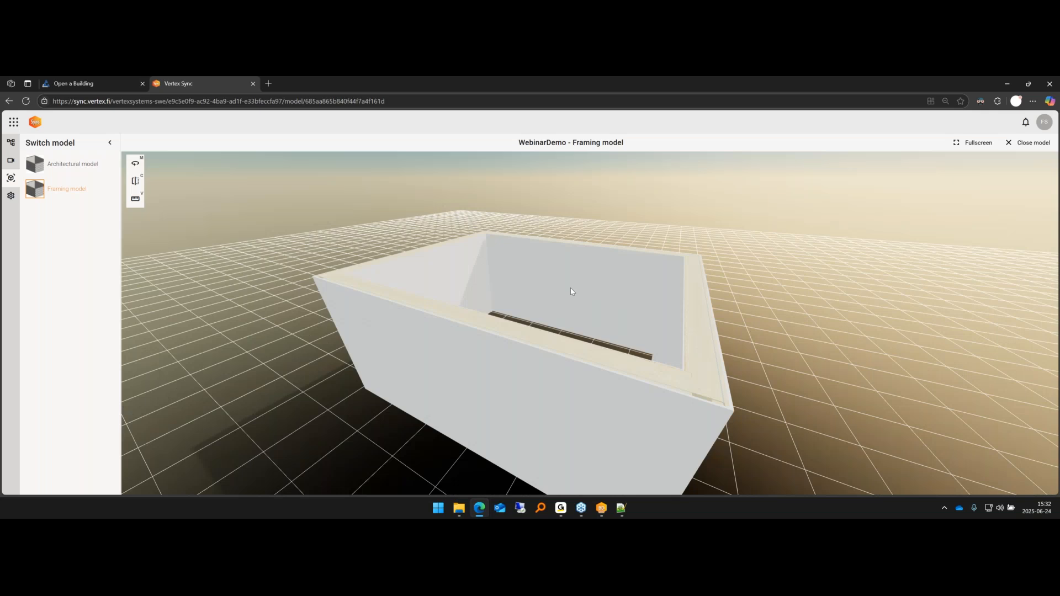
left_click_drag(571, 288, 566, 288)
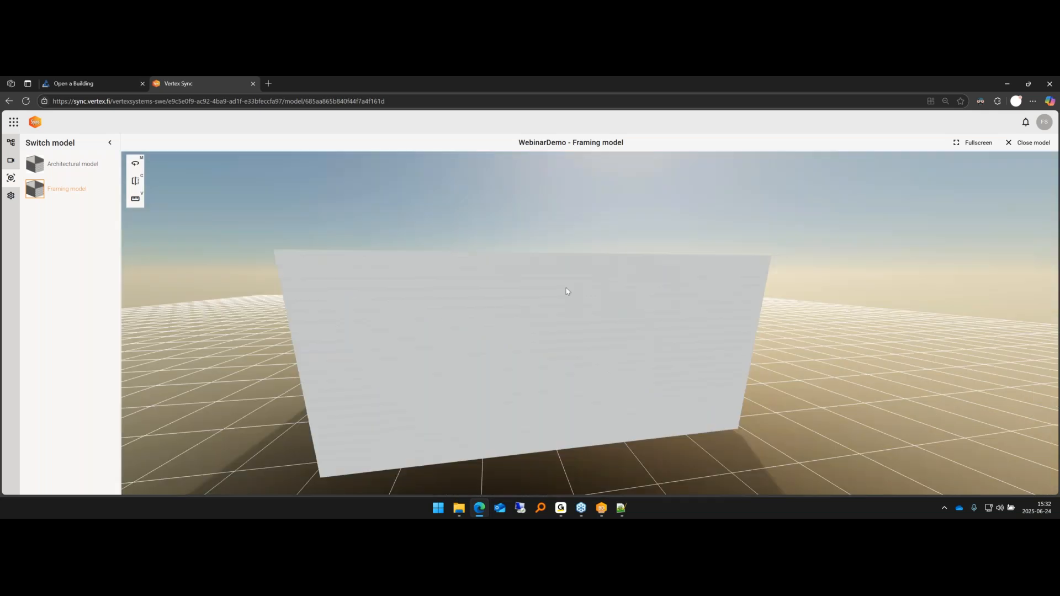
right_click(569, 289)
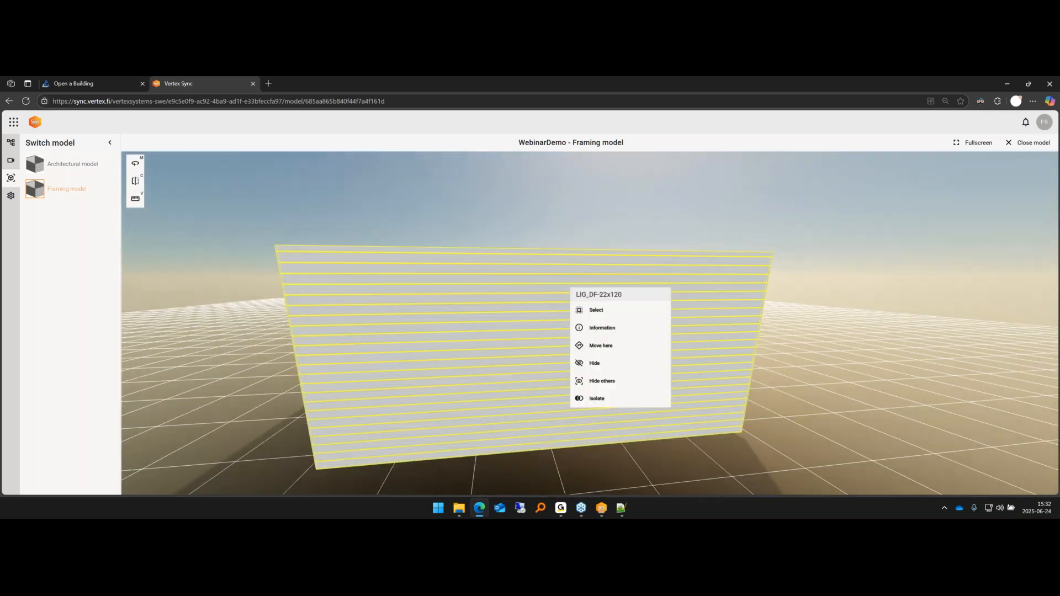
left_click(600, 329)
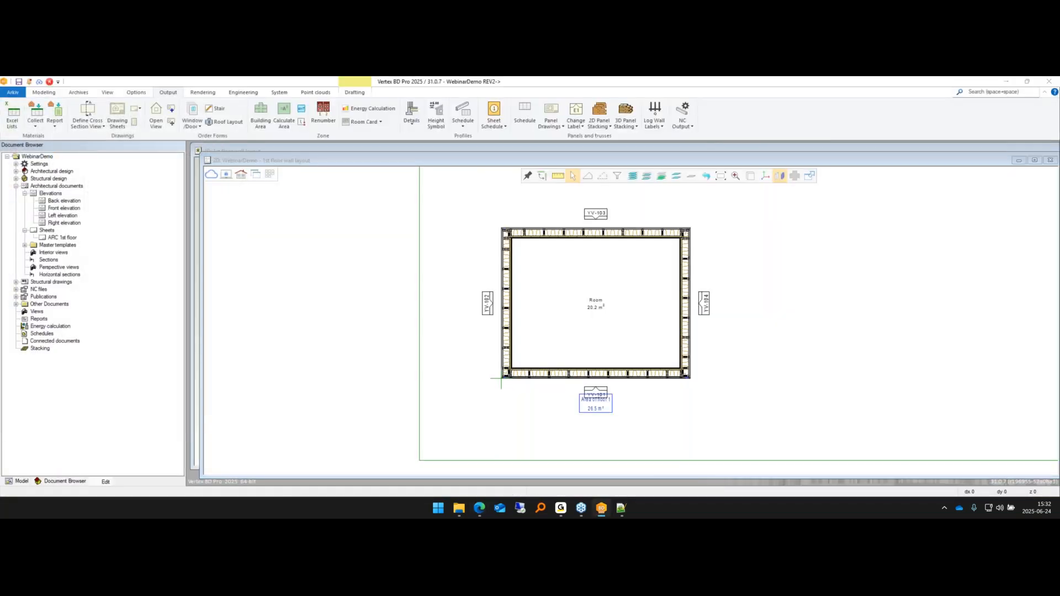
- In Vertex BD, close WebinarDemo and push it to Sync as a new revision with the check-in comment "Final revision"
left_click(328, 335)
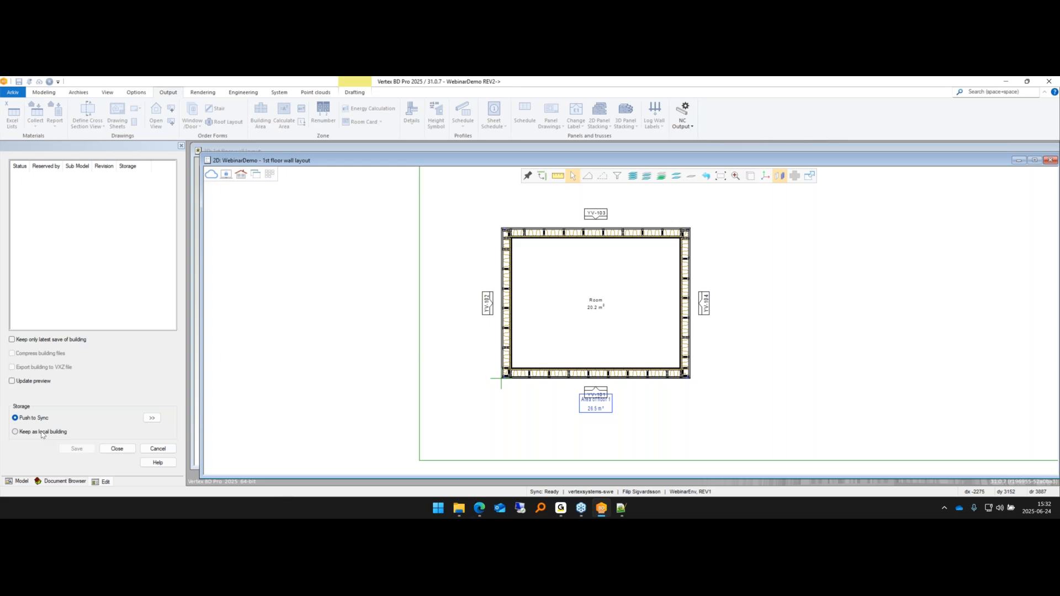
left_click(153, 419)
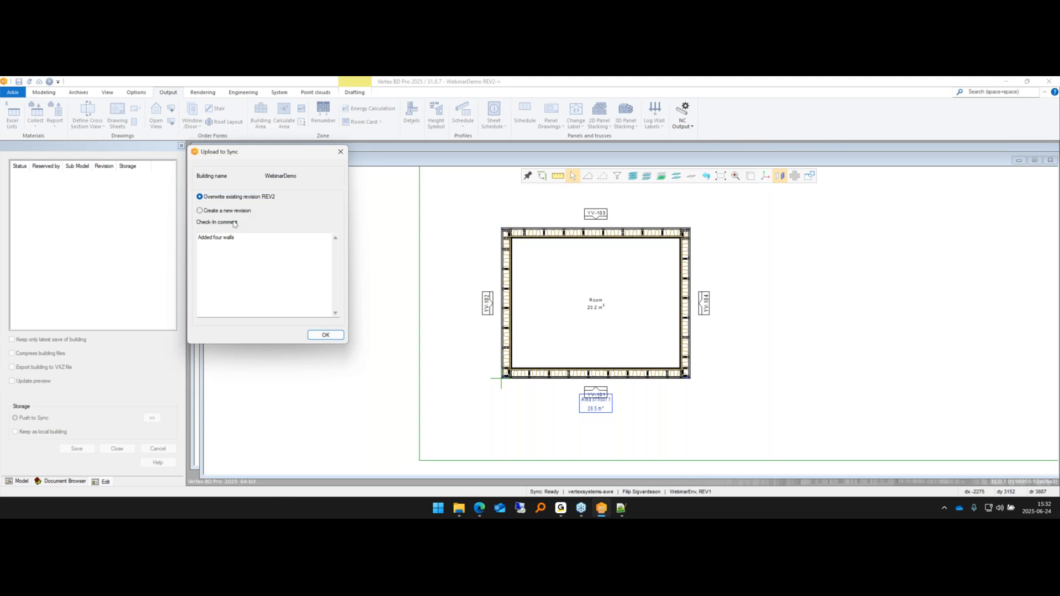
left_click(237, 211)
left_click(252, 251)
type("Final revision")
left_click(326, 335)
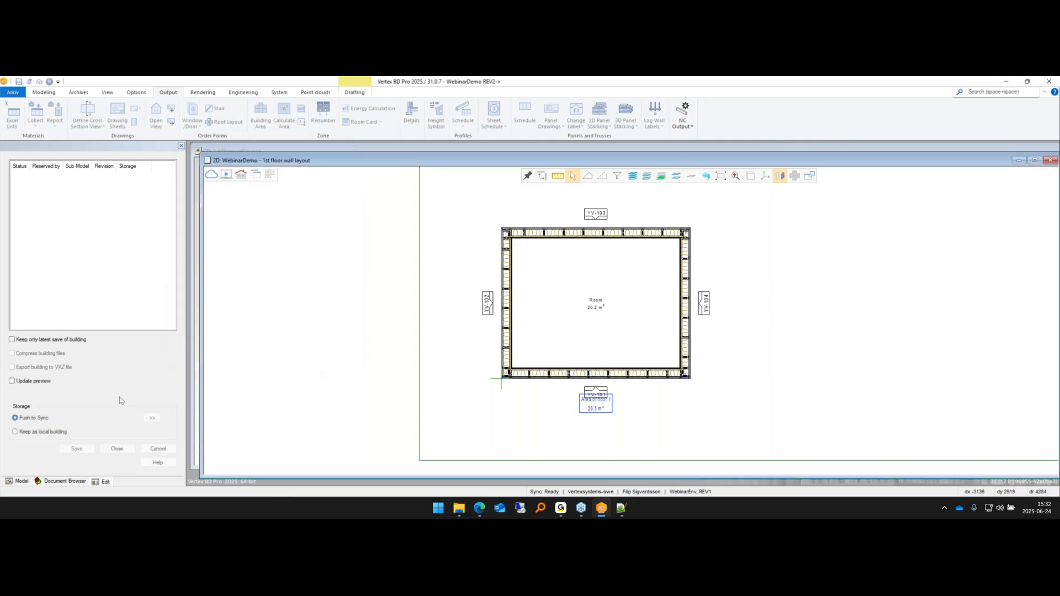
left_click(114, 450)
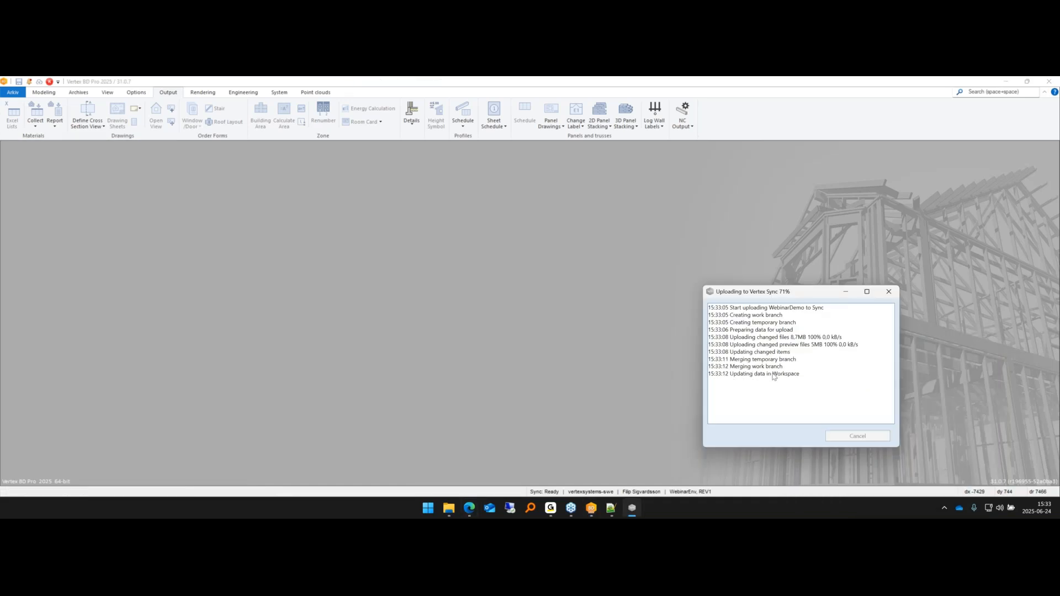
- Switch to Vertex Sync in the browser, dismiss the upload log, search for "webinar" among buildings and open WebinarDemo
left_click(470, 509)
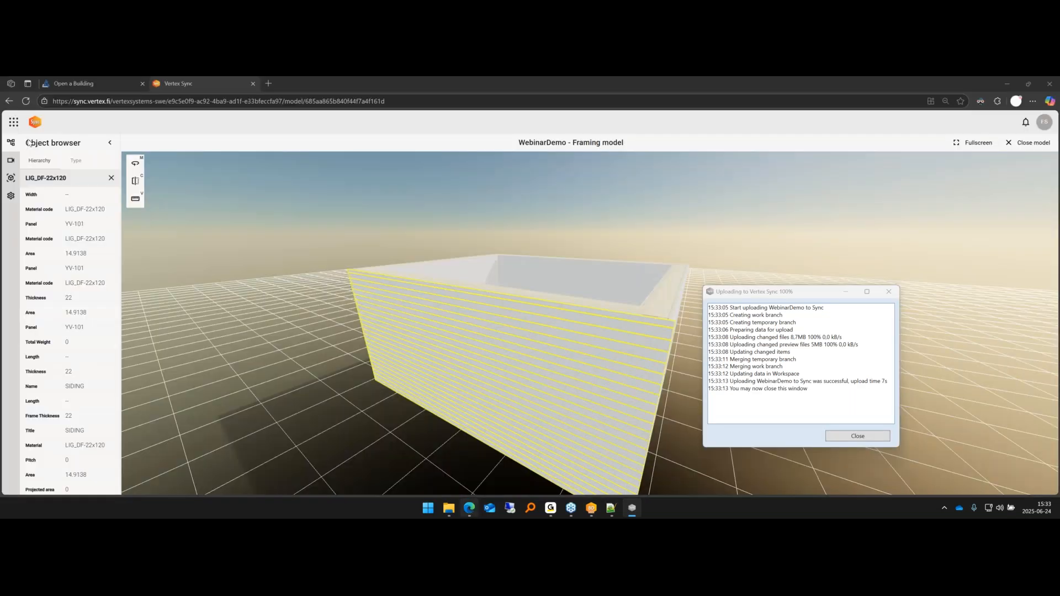
left_click(35, 123)
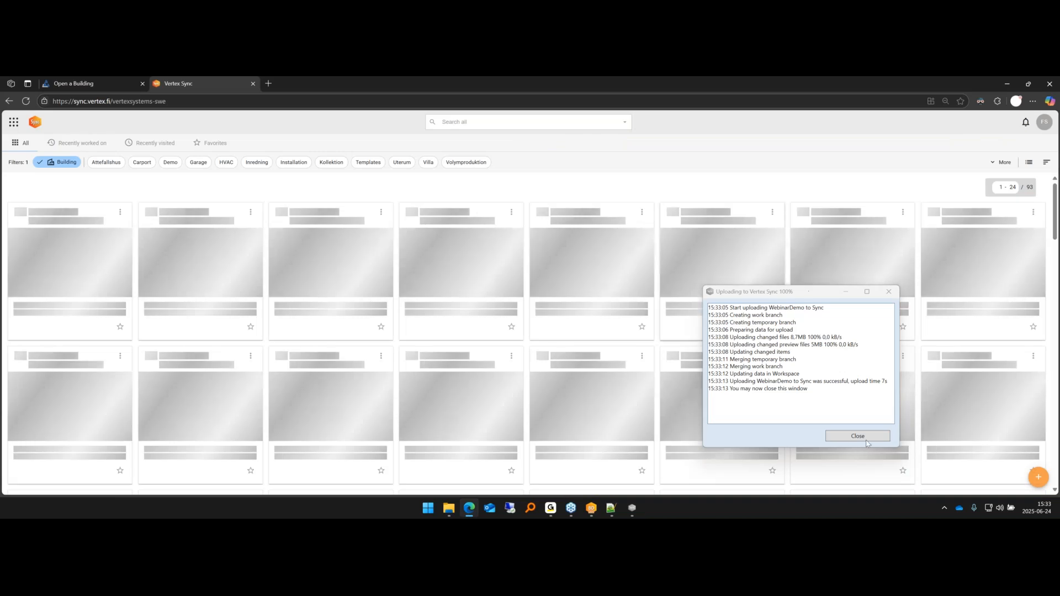
left_click(865, 437)
left_click(521, 123)
type("webi")
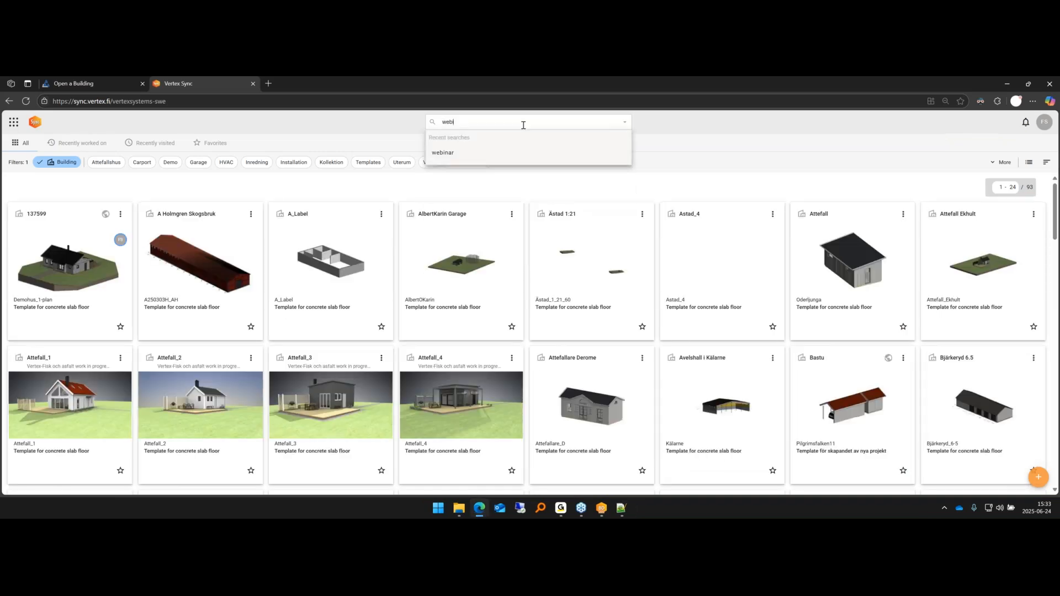
type("nar")
key("Return")
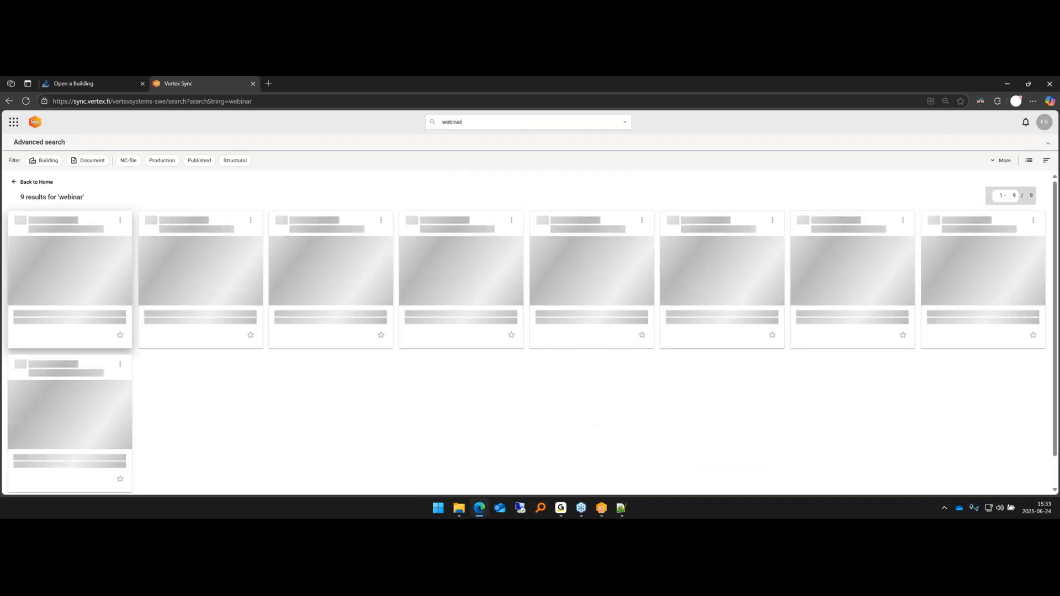
left_click(47, 160)
left_click(84, 227)
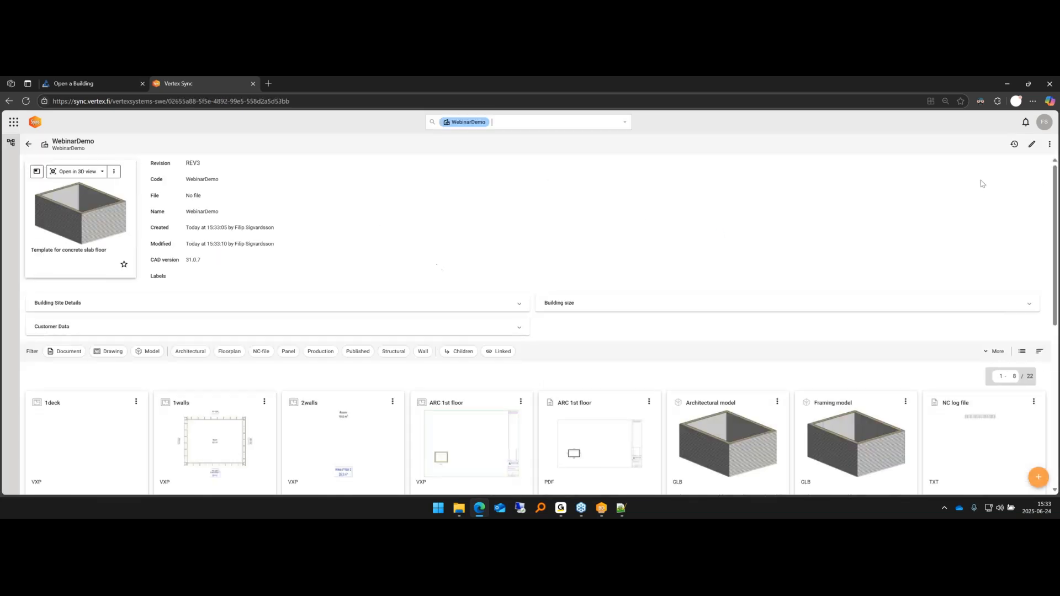
- Edit WebinarDemo's metadata: building name "Building name 2", city "City 5" and 150 in the building size data, and save it
left_click(1032, 146)
left_click(121, 313)
scroll(121, 298, "down", 1)
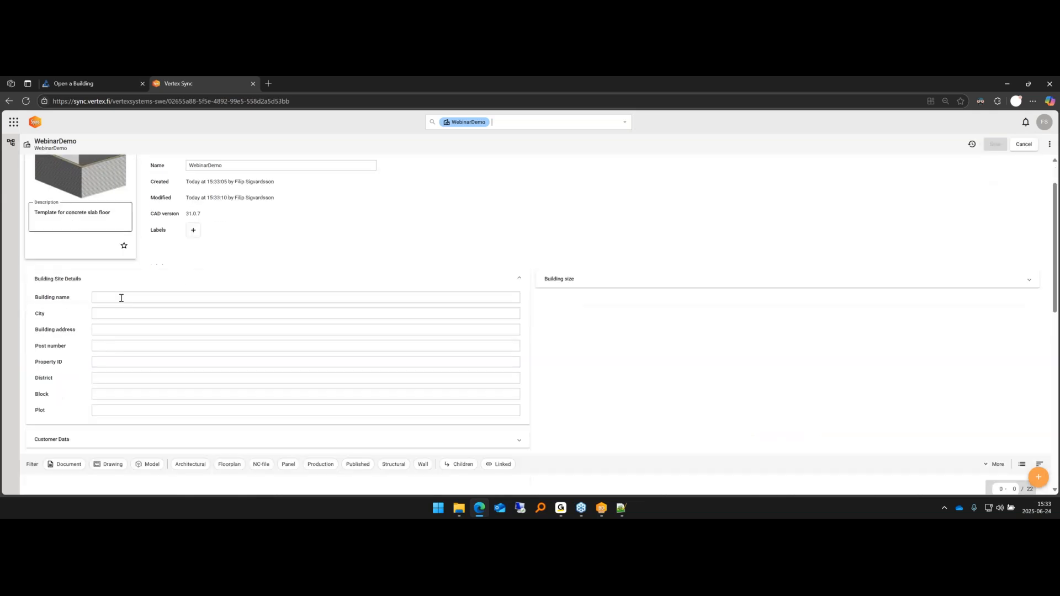
type("Building name 2")
left_click(120, 314)
type("City 5")
left_click(611, 280)
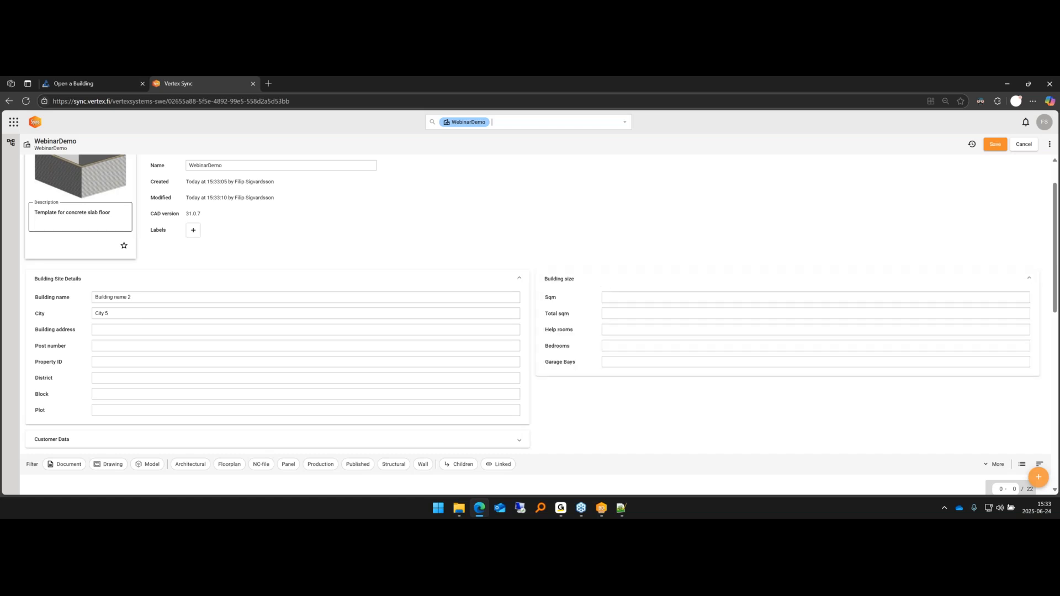
type("150")
scroll(534, 297, "up", 1)
left_click(995, 144)
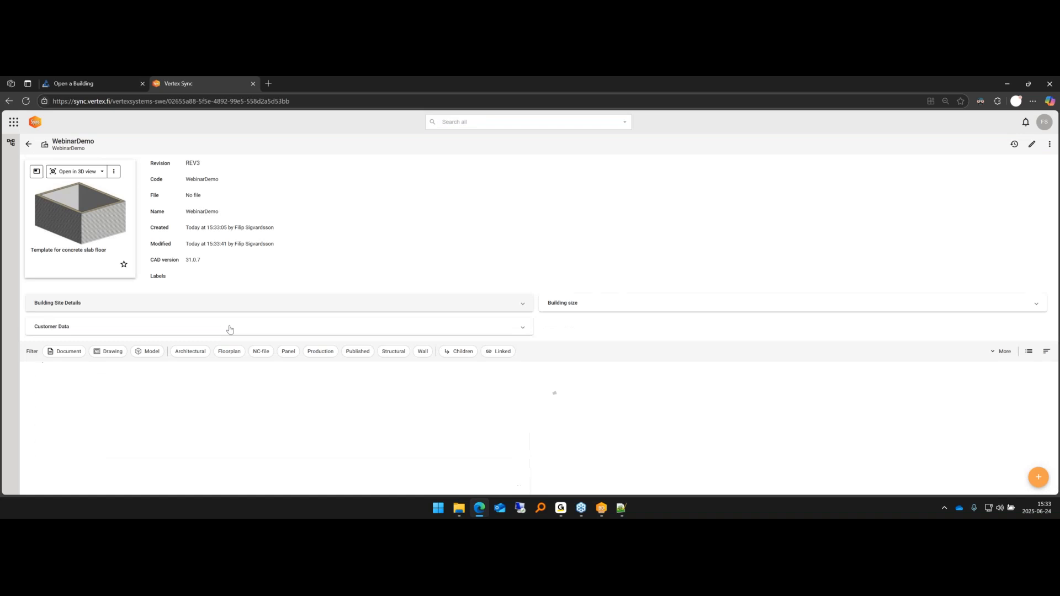
- Switch to Vertex BD and reopen the WebinarDemo building from the recent files
left_click(427, 310)
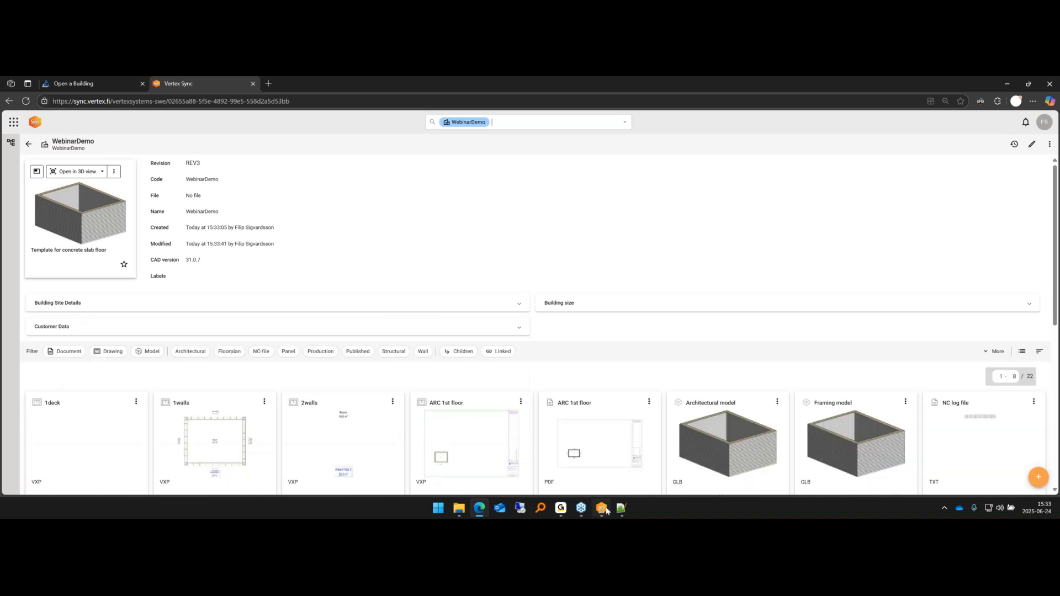
left_click(602, 508)
left_click(13, 92)
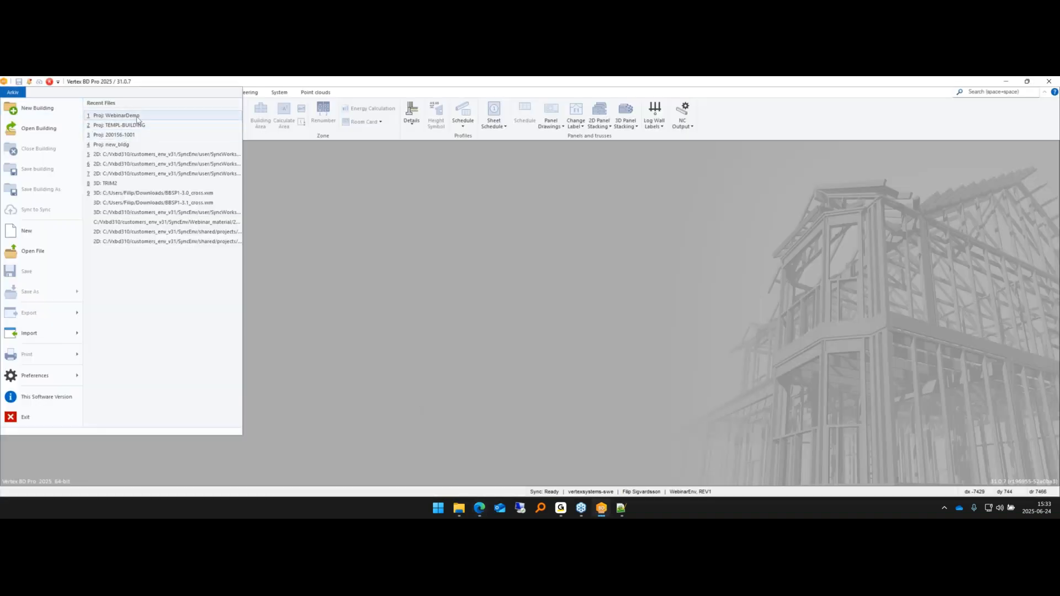
left_click(113, 115)
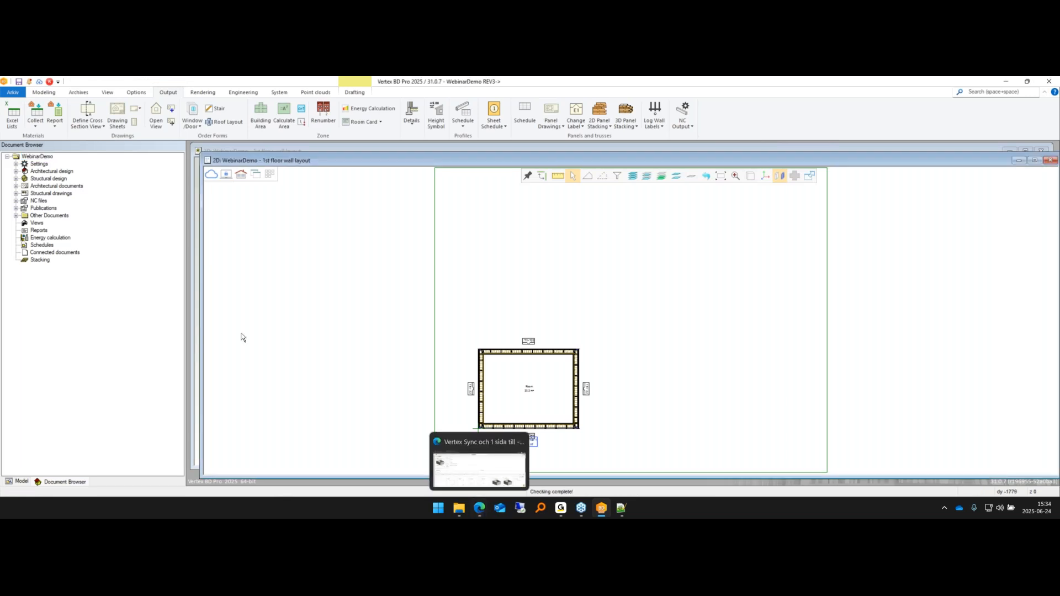
left_click(479, 508)
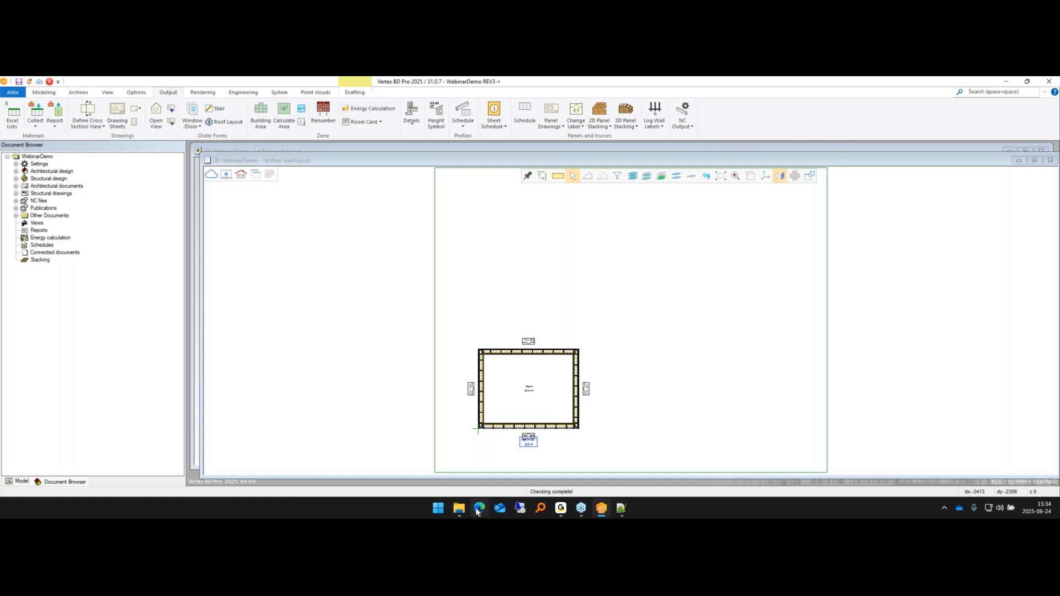
key("alt+Tab")
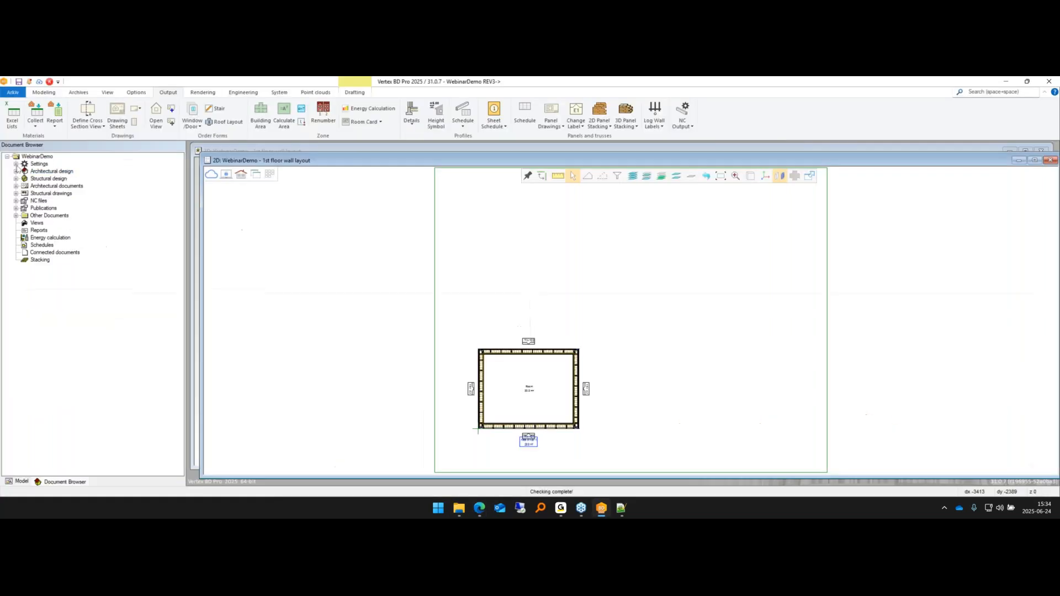
- Open the building data card, accept the fields updated from Sync and check the building name under the site details
left_click(16, 164)
scroll(540, 389, "up", 2)
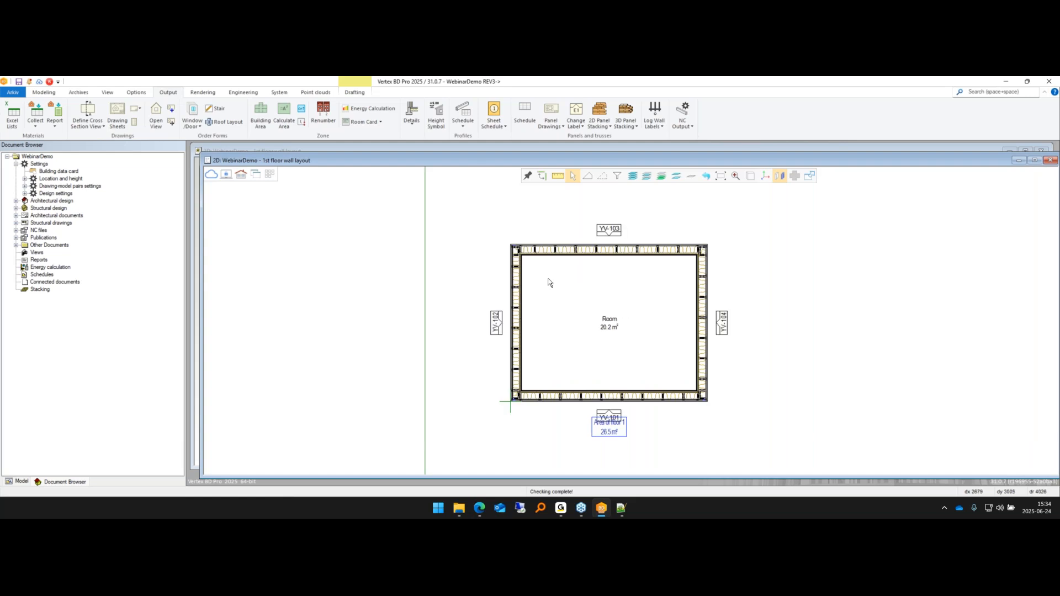
double_click(53, 173)
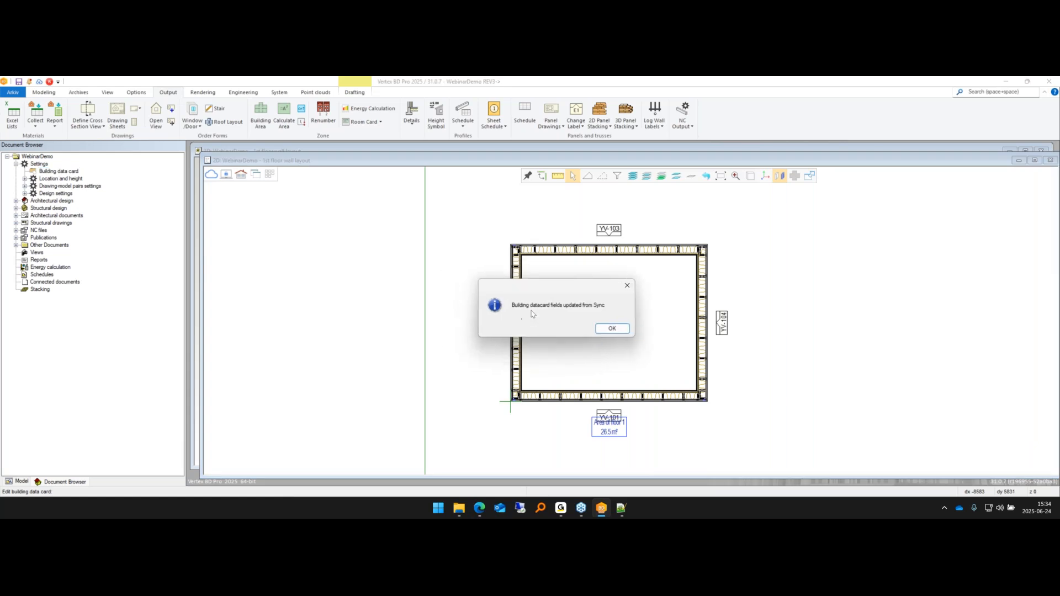
left_click(611, 329)
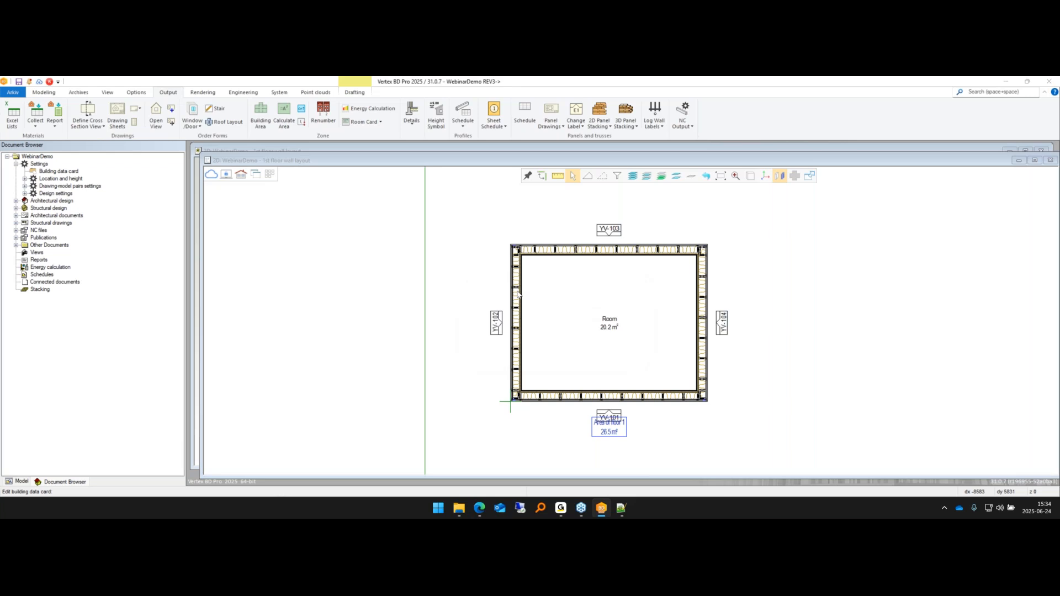
left_click(310, 325)
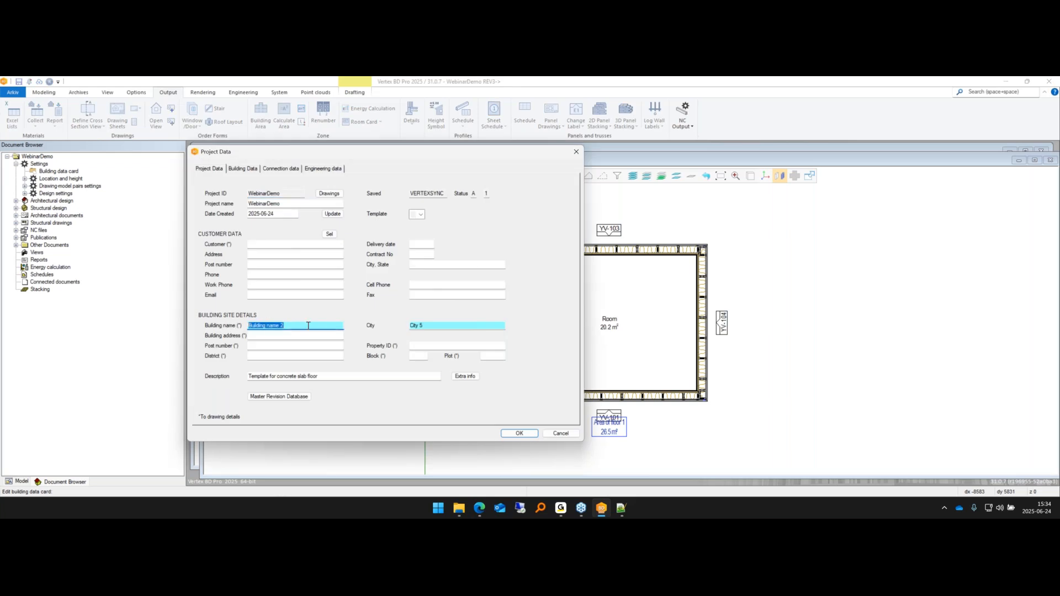
left_click(310, 325)
left_click_drag(327, 323, 234, 326)
left_click(523, 431)
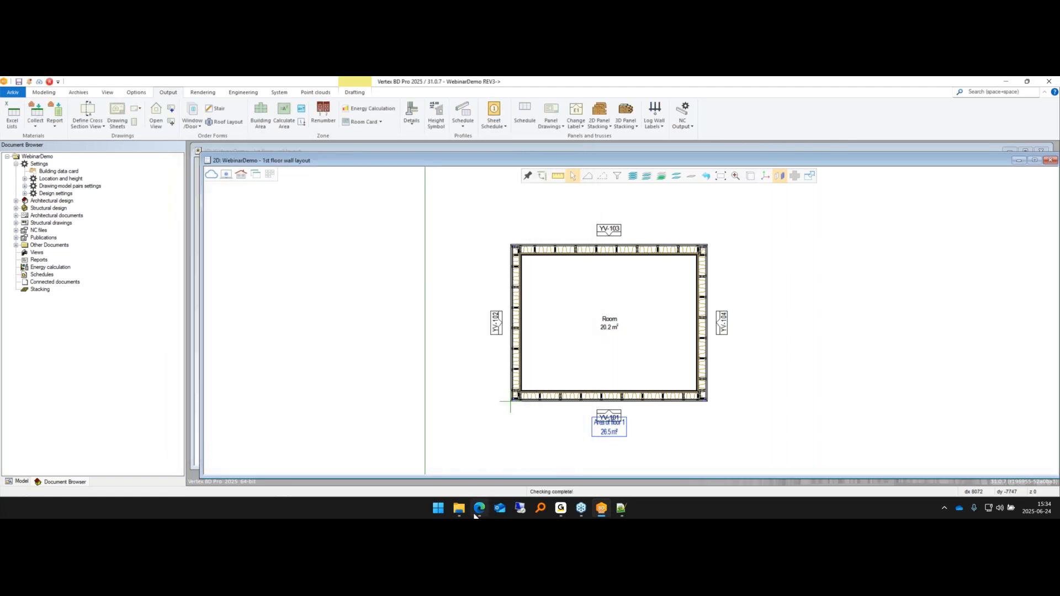
- Return to WebinarDemo in Vertex Sync and display its revision history with the check-in comments
mouse_move(477, 515)
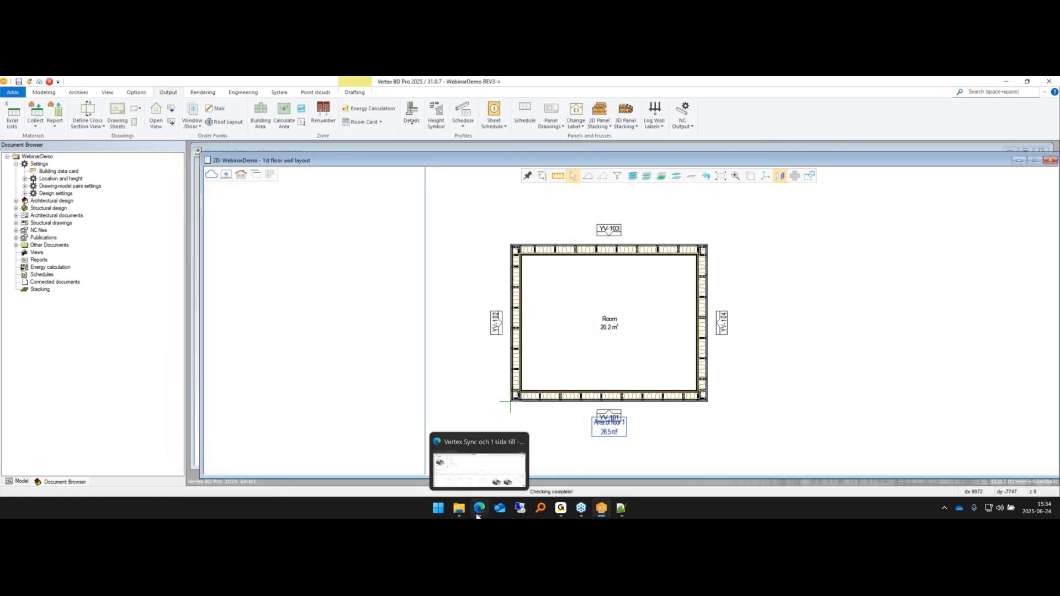
left_click(477, 515)
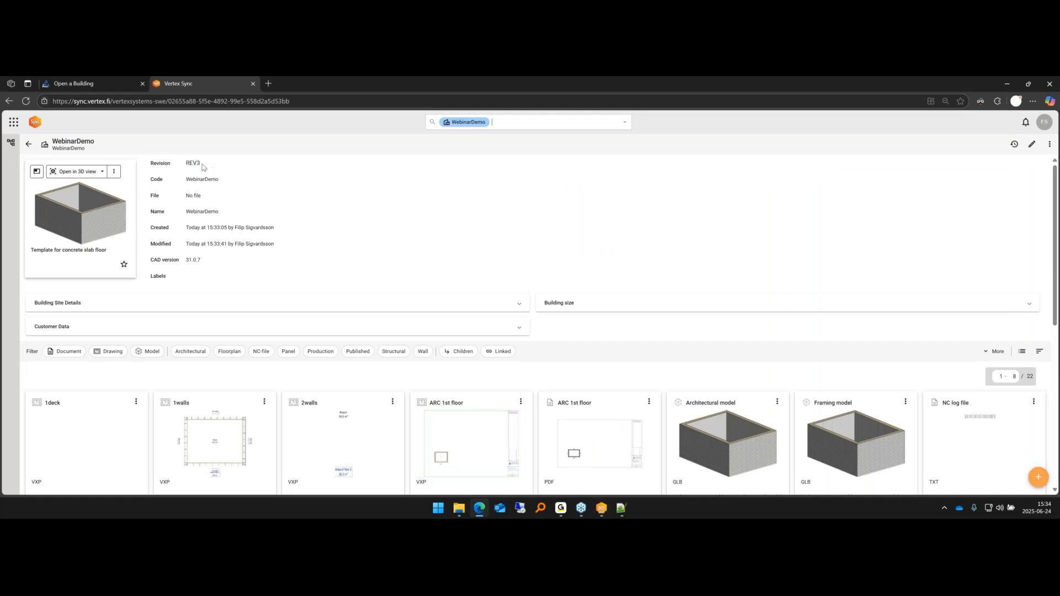
left_click(604, 509)
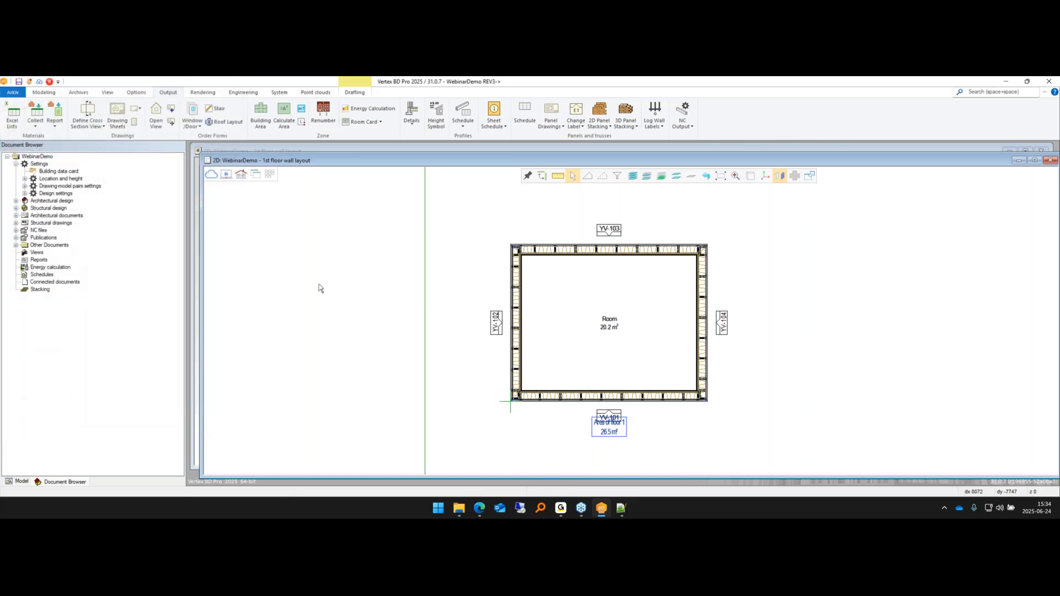
left_click(326, 335)
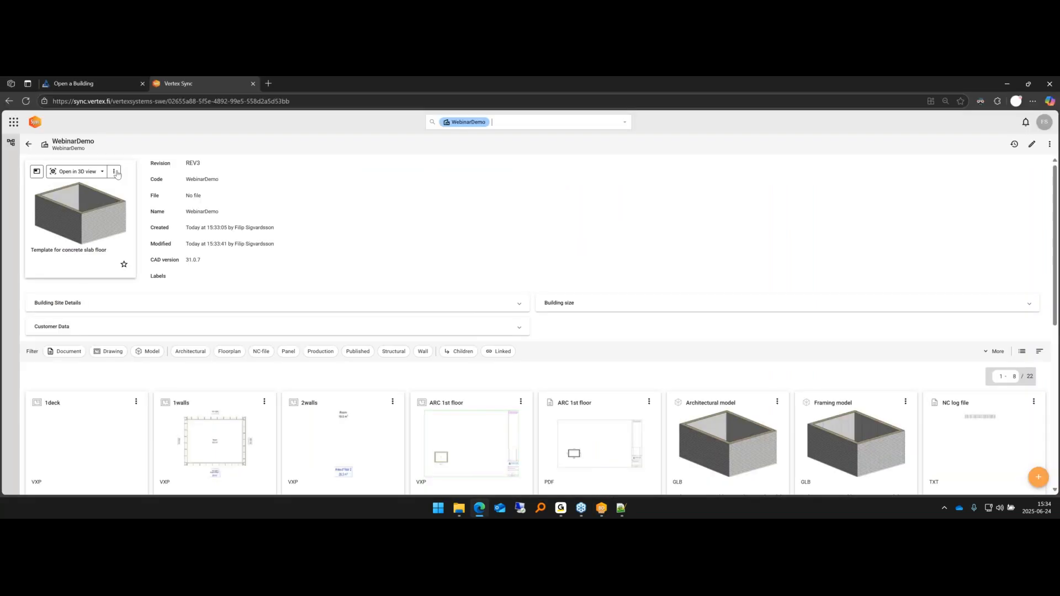
double_click(191, 164)
left_click(997, 180)
left_click(1016, 145)
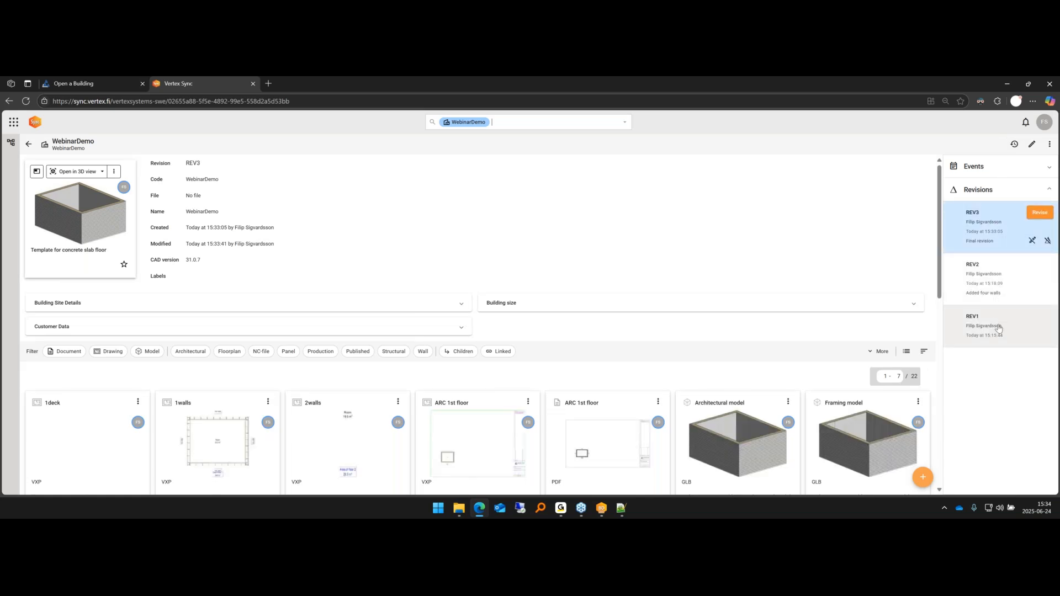
- Add a revision lock and an overwrite lock to WebinarDemo's REV3, and close the finished upload log
left_click(1032, 241)
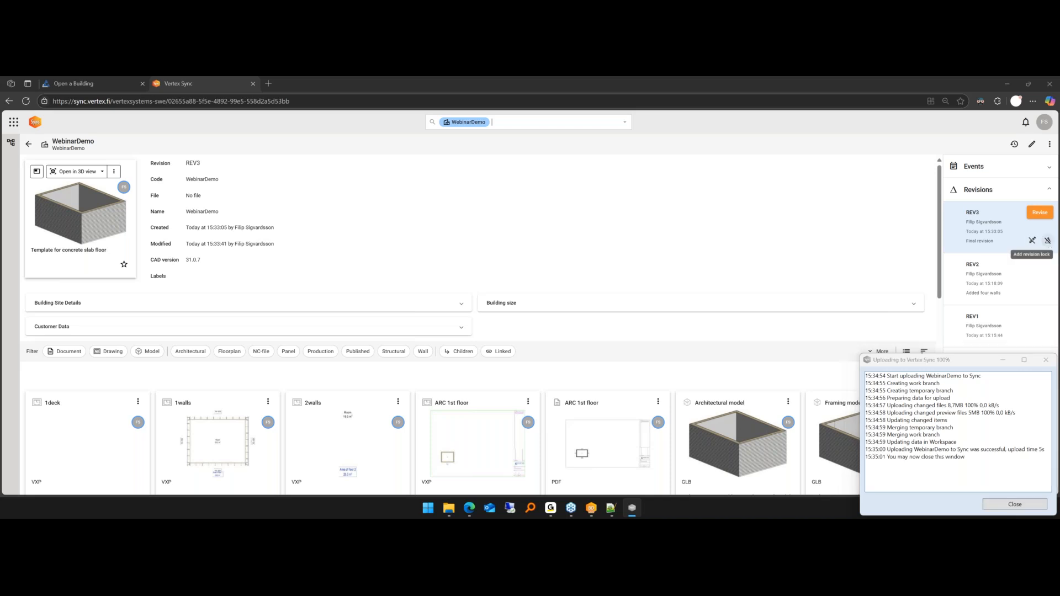
left_click(1047, 242)
key("Return")
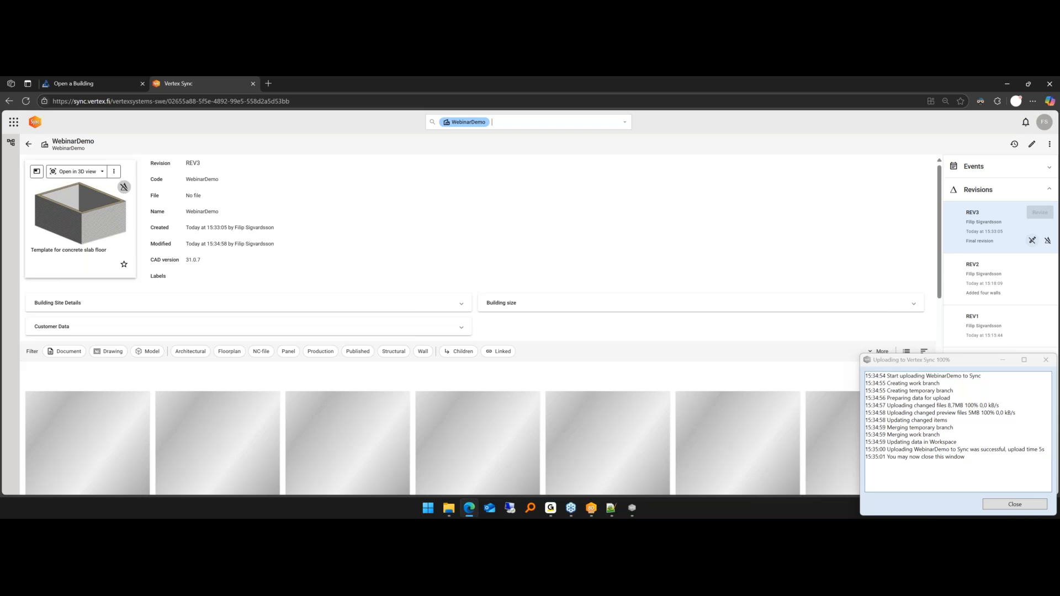
left_click(1032, 241)
key("Return")
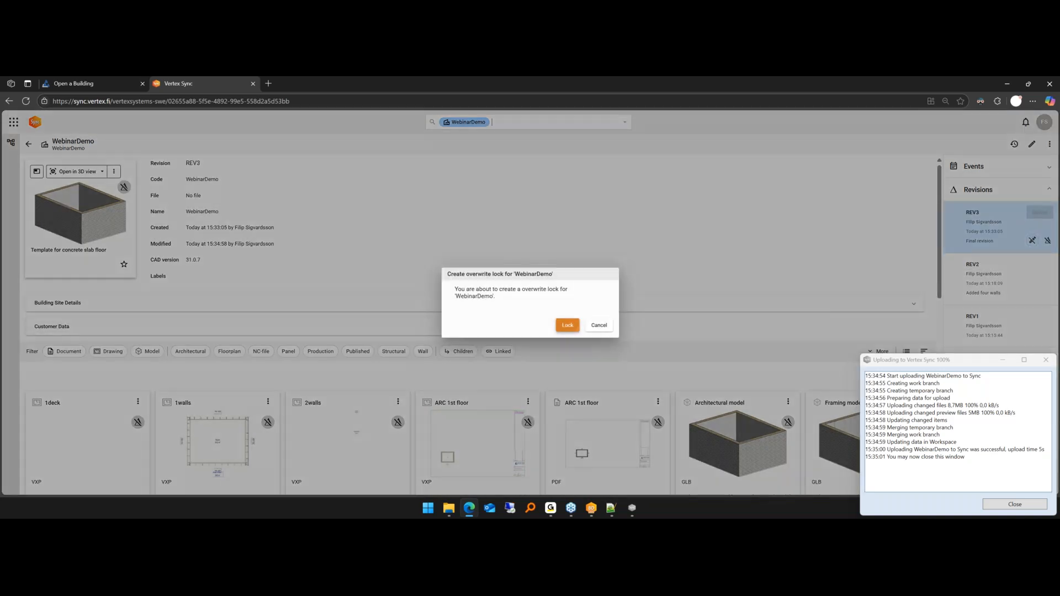
left_click(1005, 504)
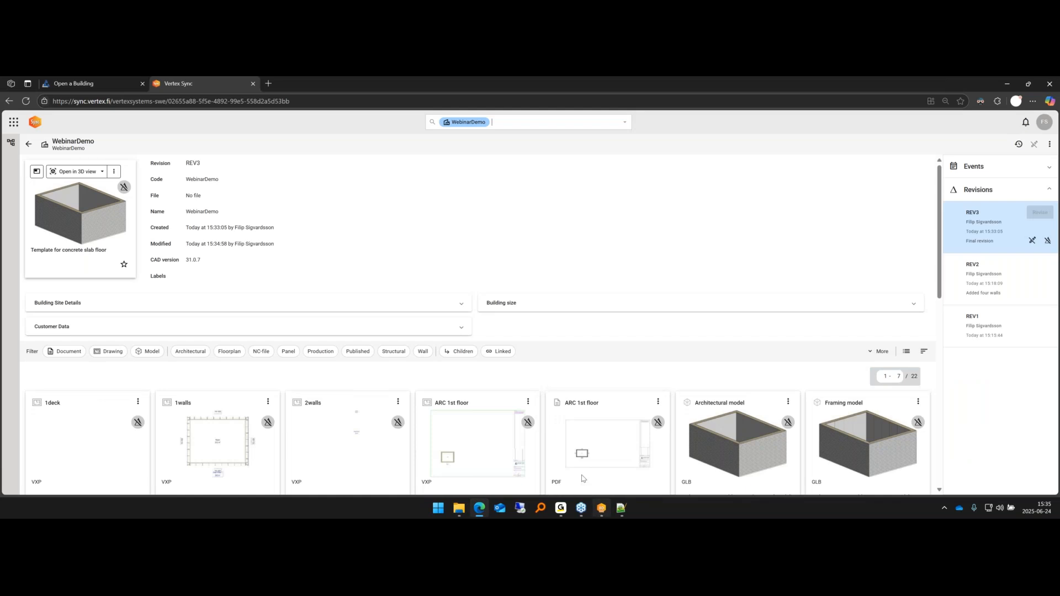
- Switch to Vertex BD, open the list of Sync buildings and check WebinarDemo's lock status
left_click(602, 508)
left_click(12, 92)
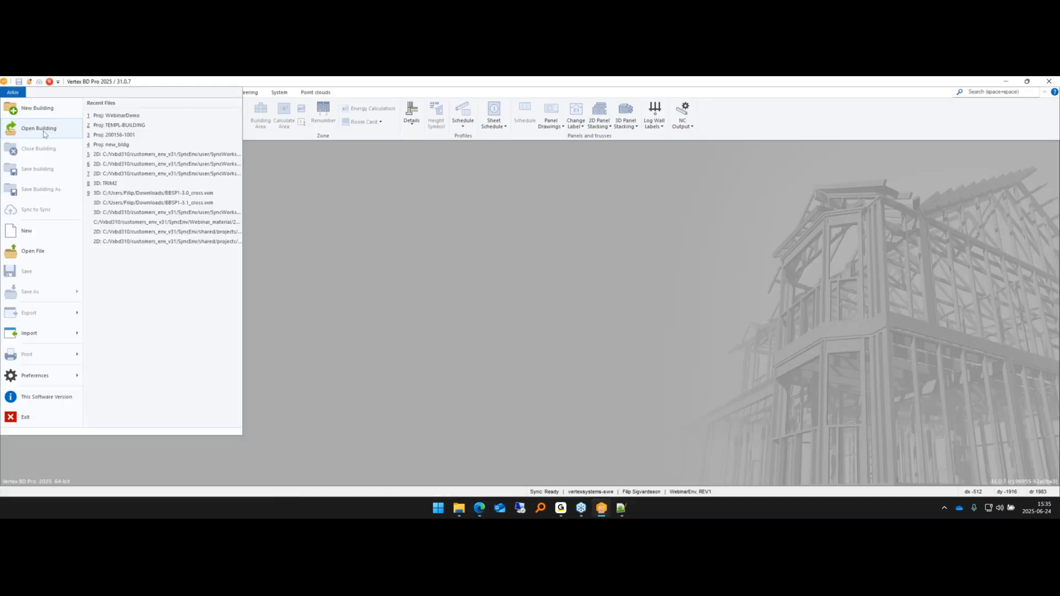
left_click(45, 133)
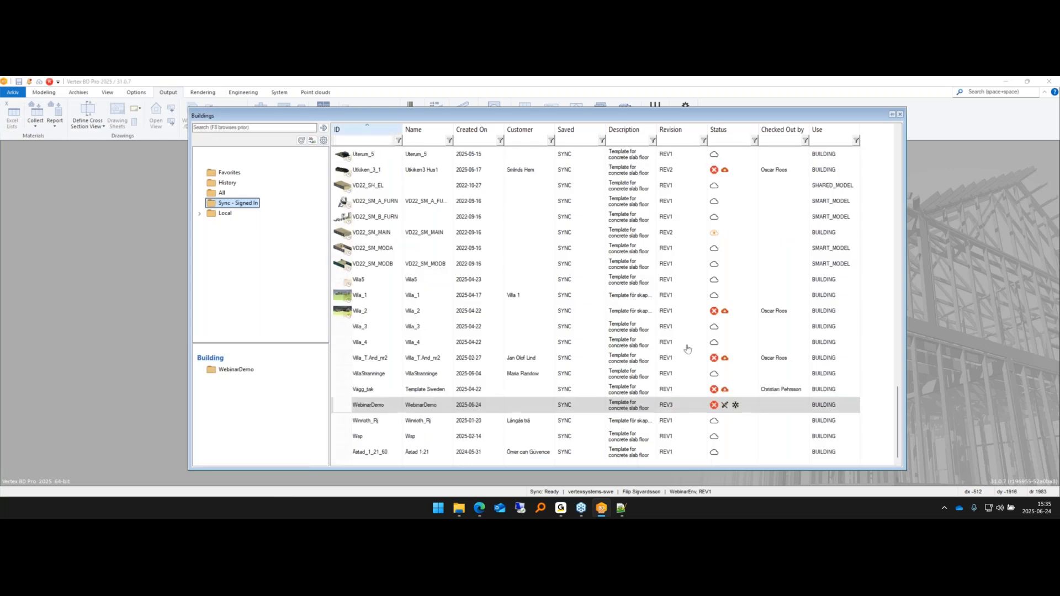
left_click(738, 406)
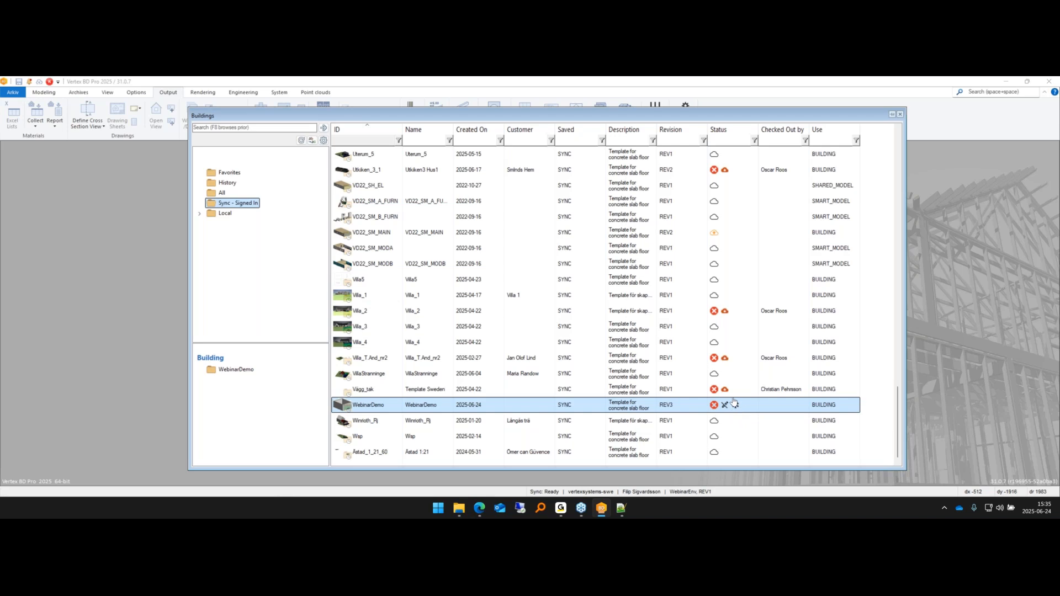
- Open the reserved Vägg_tak building from Sync, dismiss the reservation notice and accept its project data
left_click(442, 391)
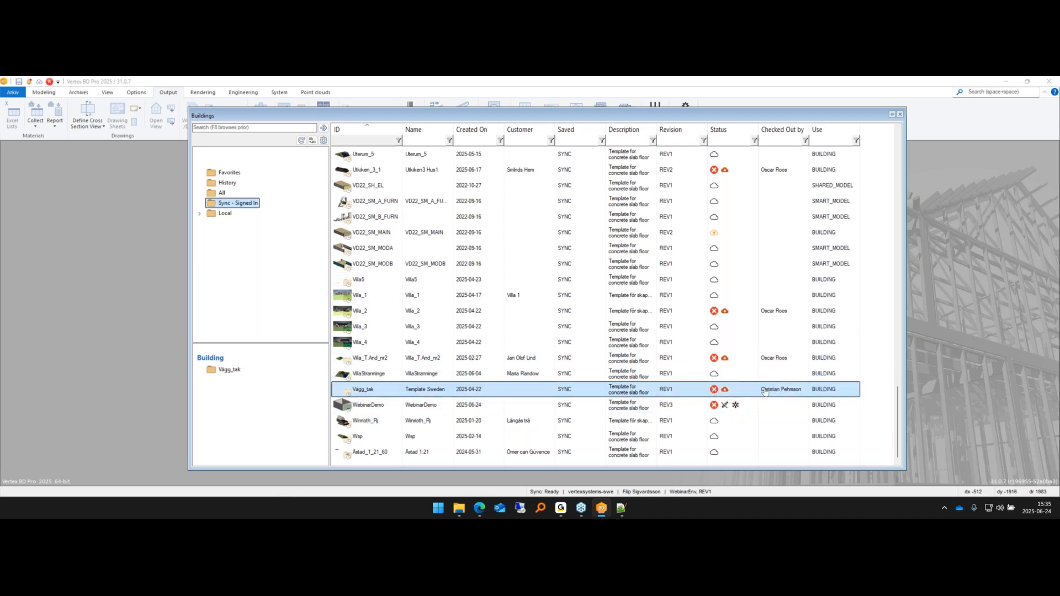
double_click(751, 391)
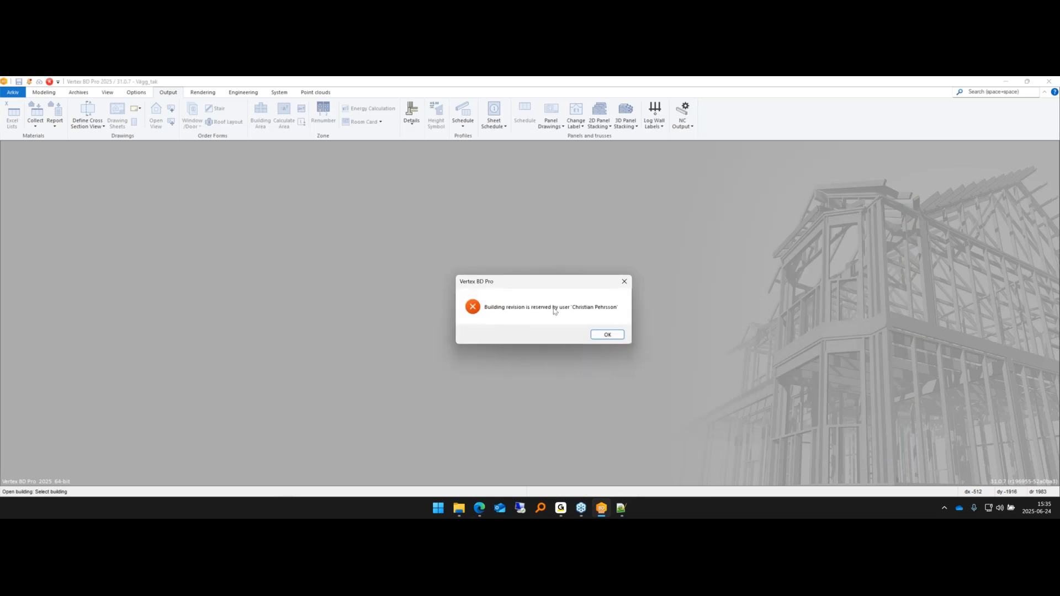
left_click(607, 335)
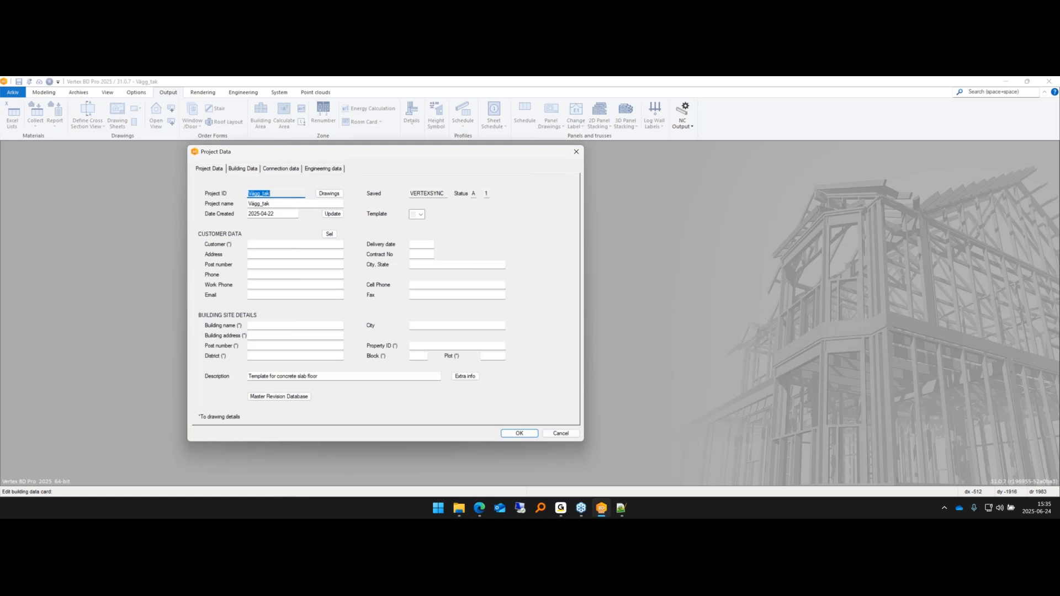
key("Return")
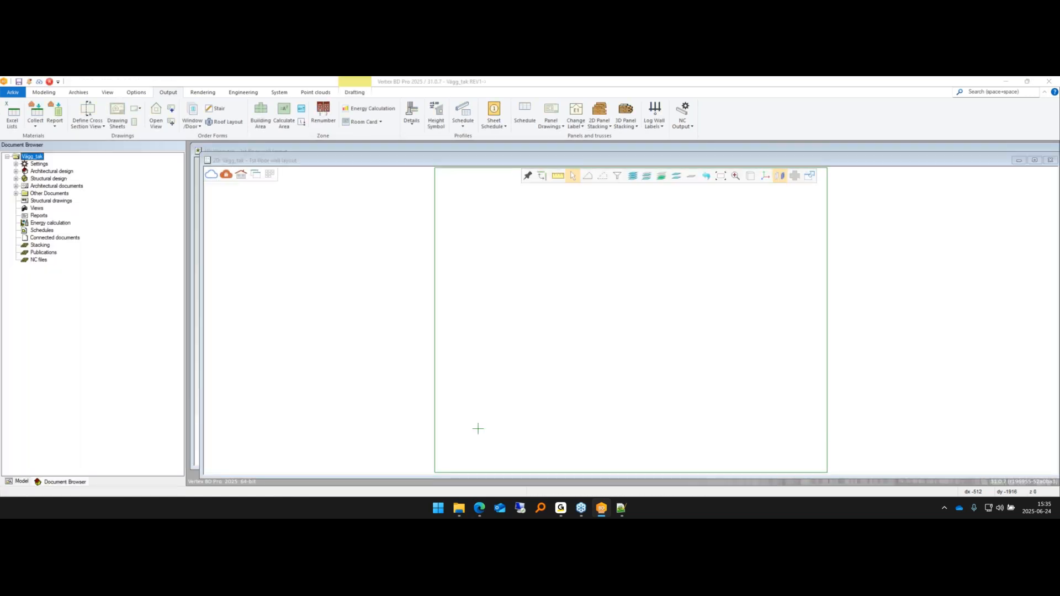
- Measure the distance between two free points in Vägg_tak's 1st floor wall layout with Verify Distance
key("m")
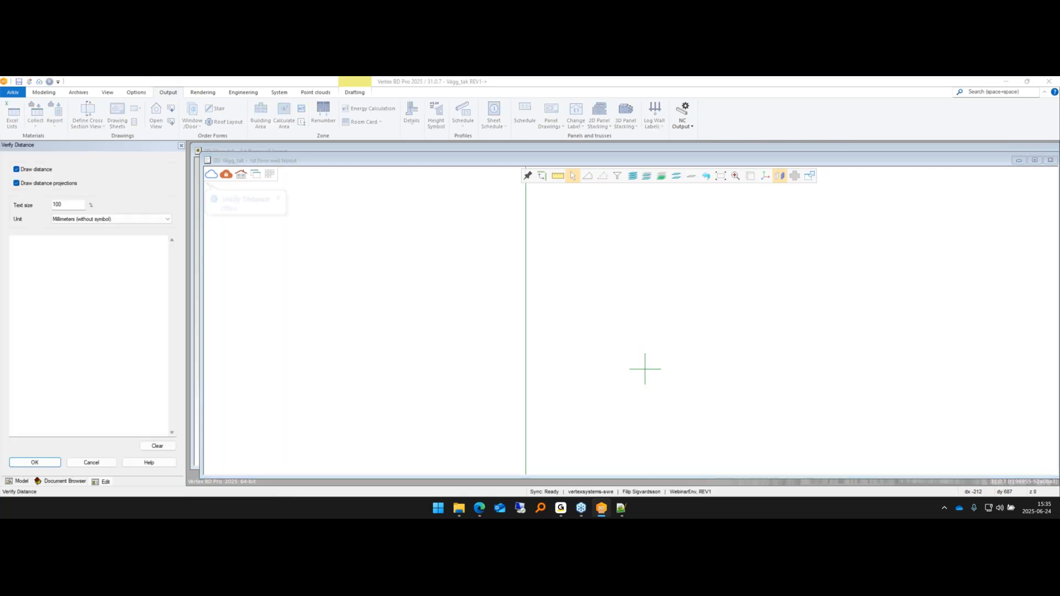
left_click(645, 369)
left_click(895, 350)
scroll(775, 339, "up", 2)
scroll(604, 320, "down", 1)
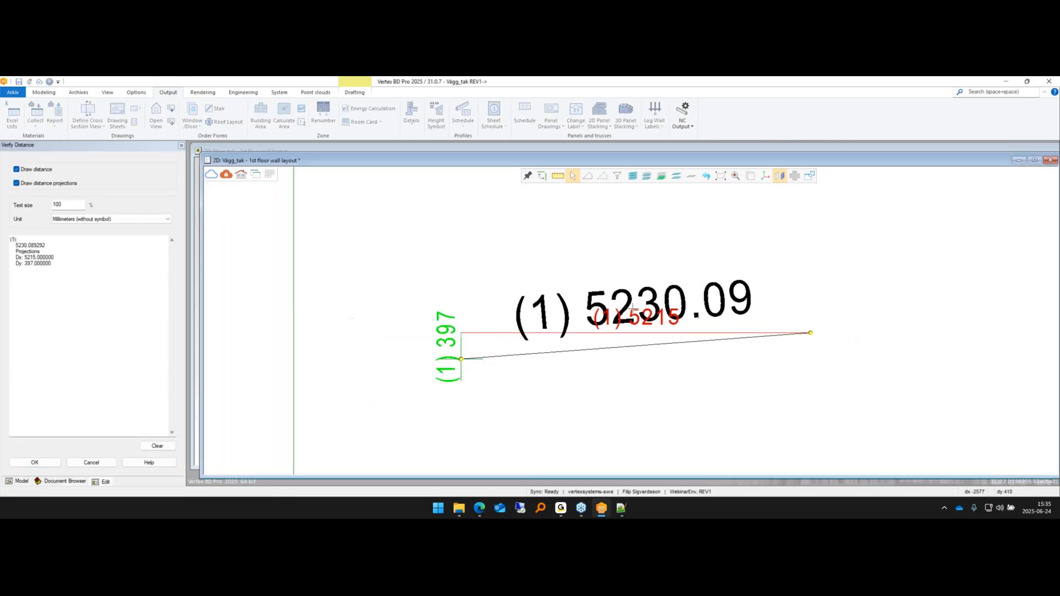
key("Escape")
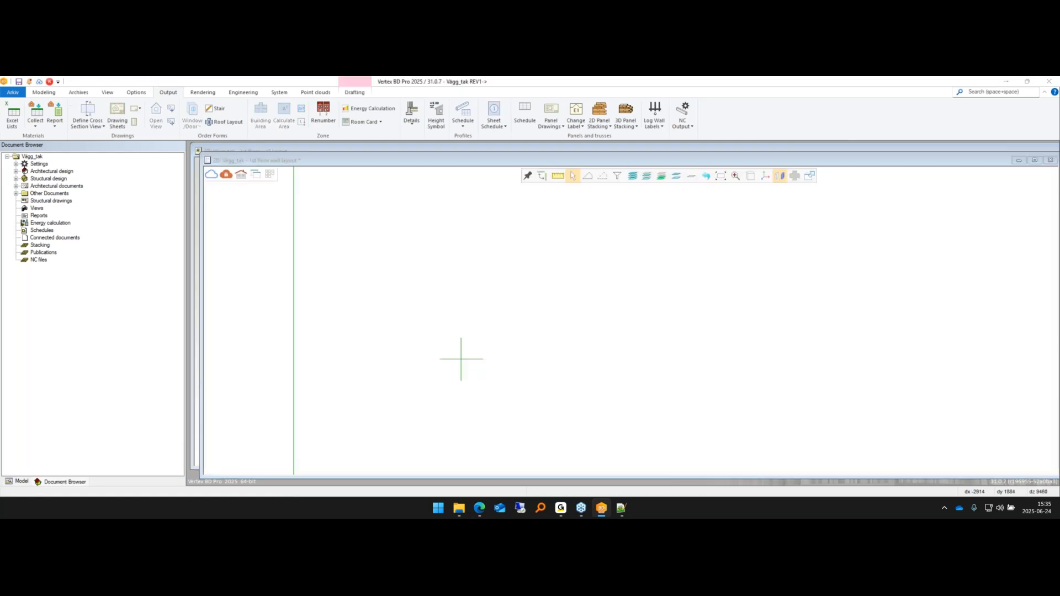
- Close the Vägg_tak building with storage kept local, discard the drawing changes and dismiss the reservation notice
left_click(14, 92)
left_click(40, 153)
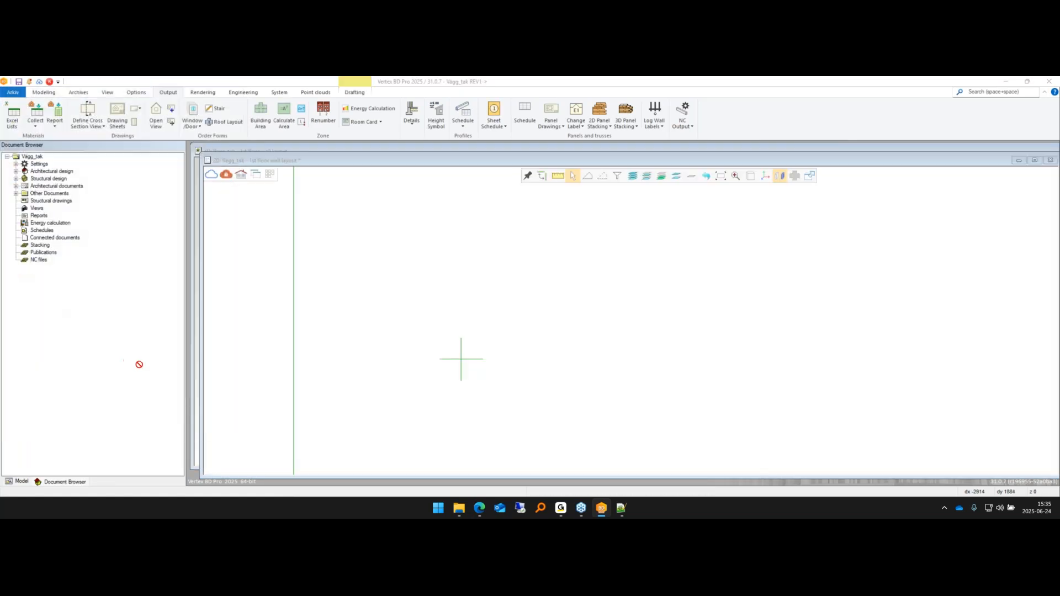
left_click(226, 176)
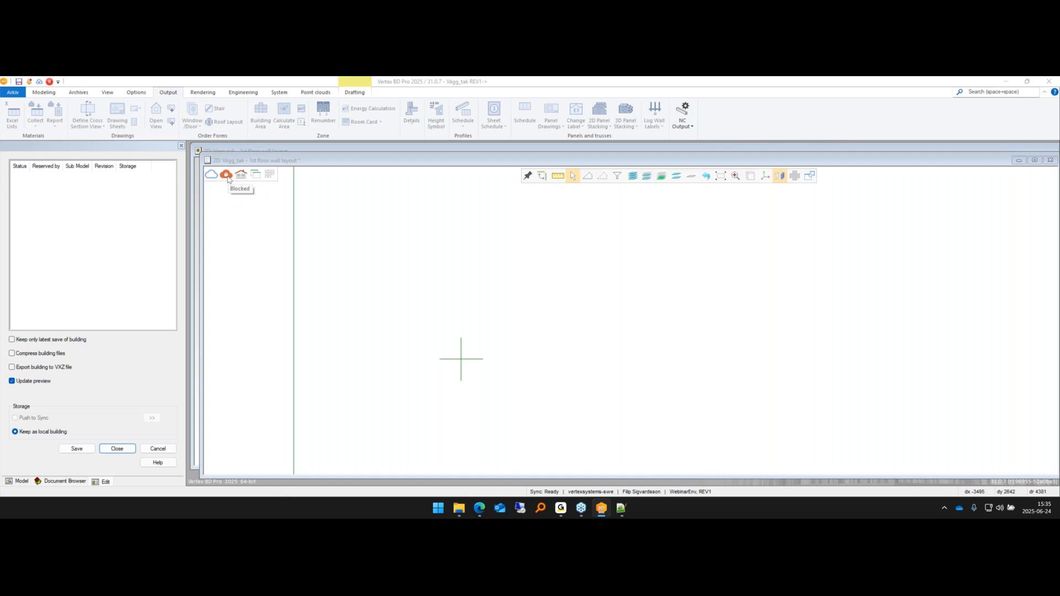
left_click(117, 449)
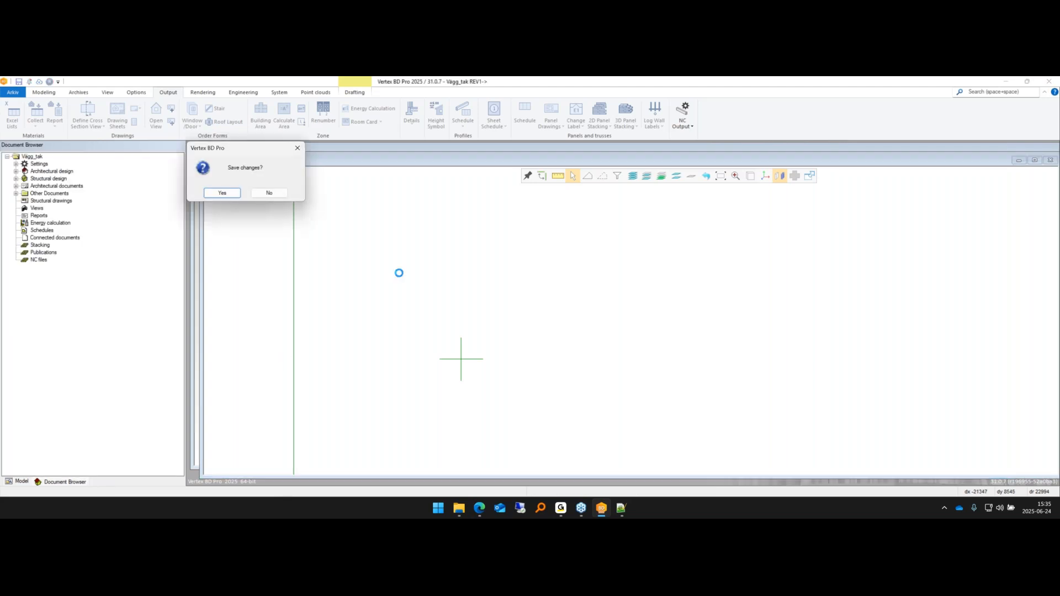
left_click_drag(246, 148, 275, 216)
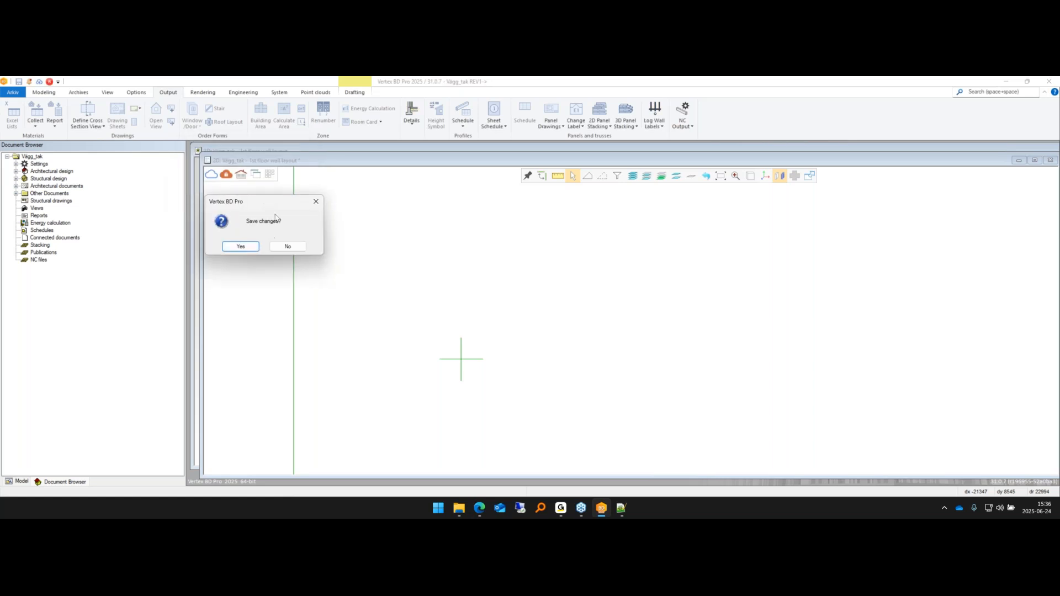
left_click(274, 247)
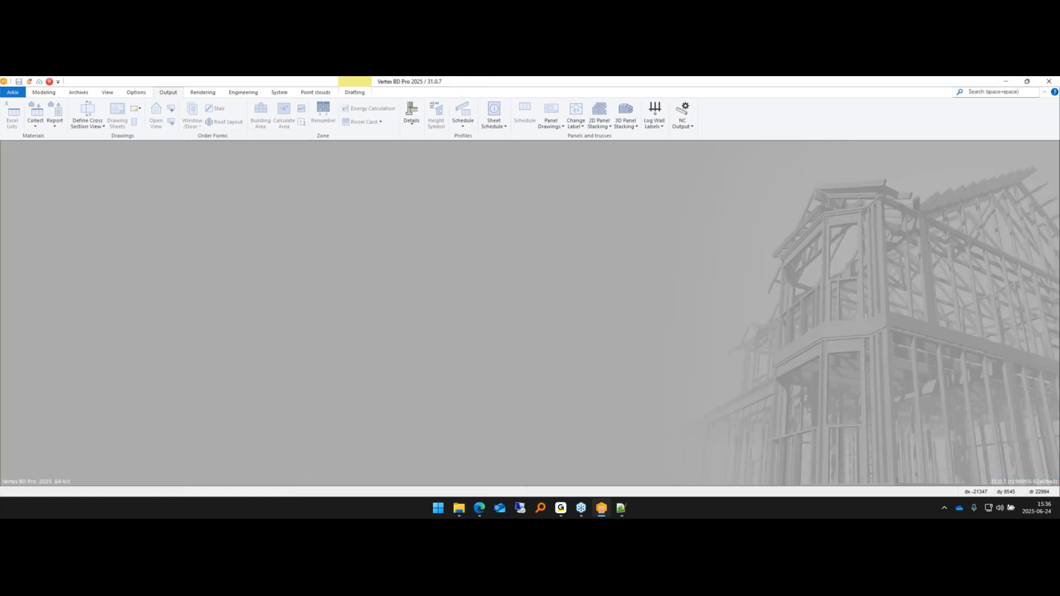
left_click_drag(545, 278, 539, 268)
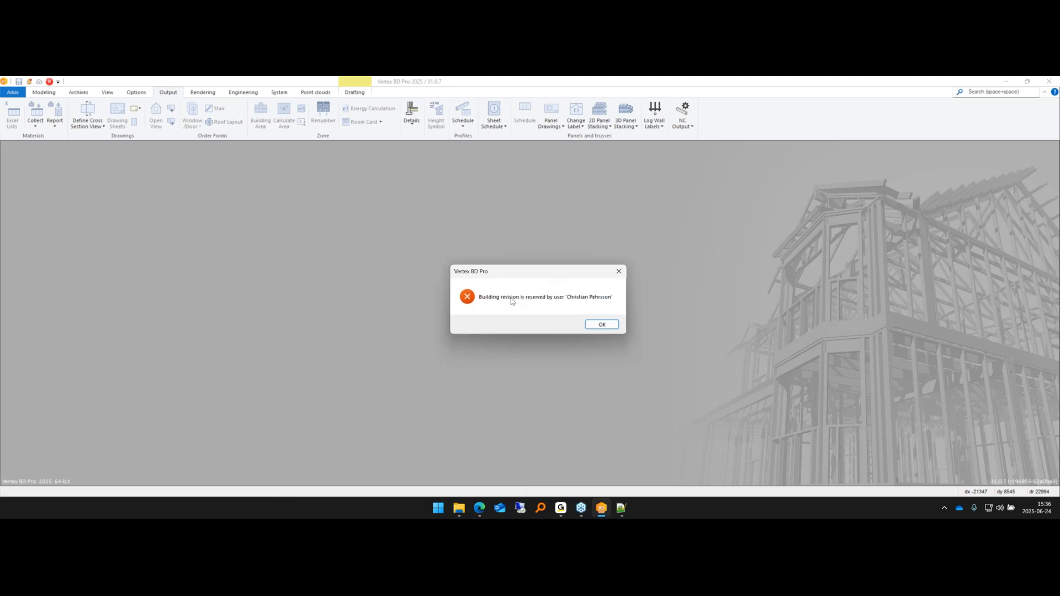
left_click(602, 326)
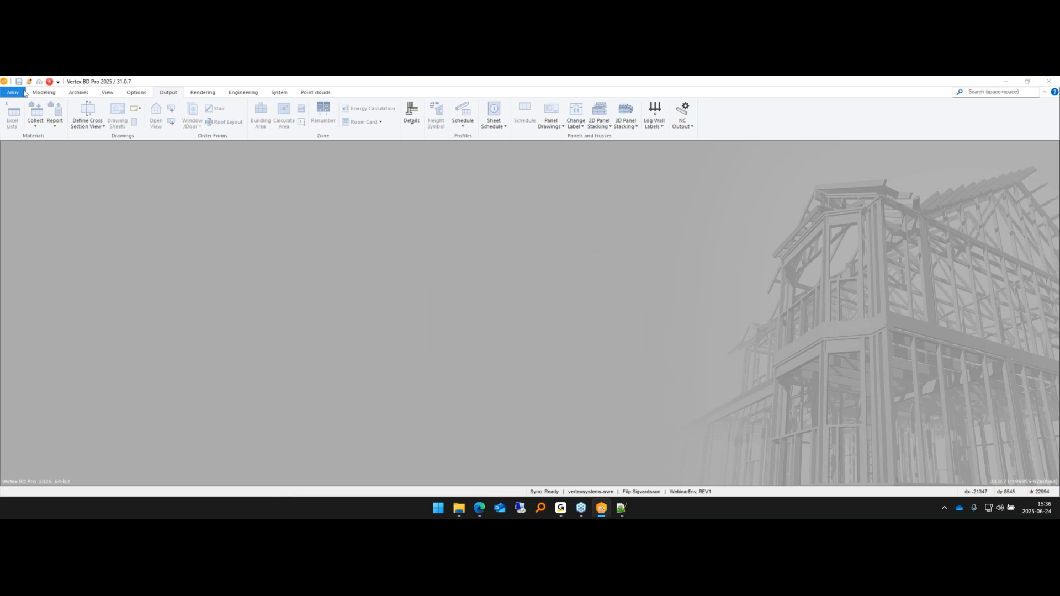
left_click(581, 508)
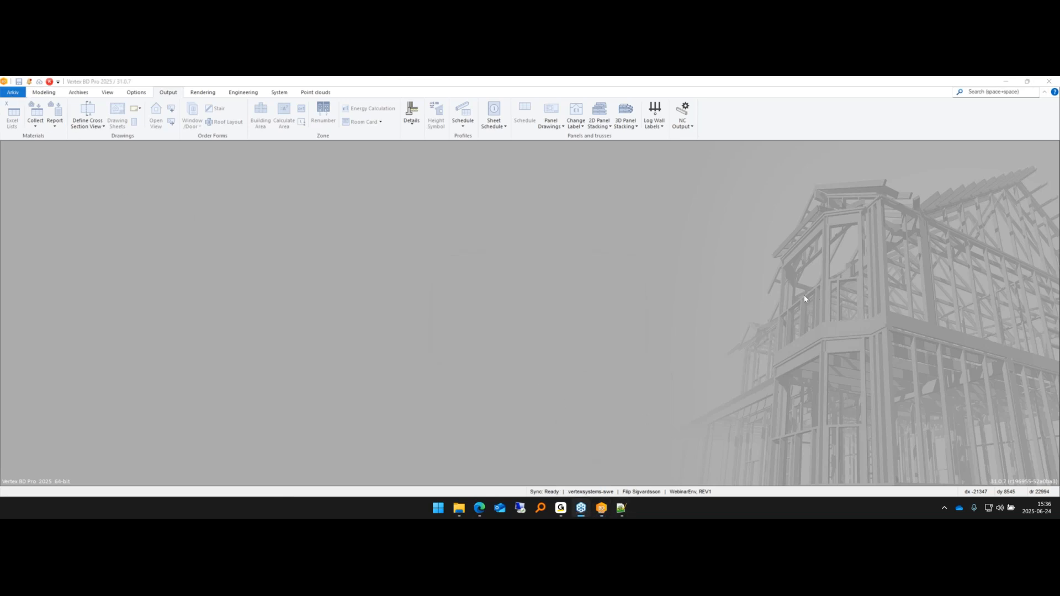